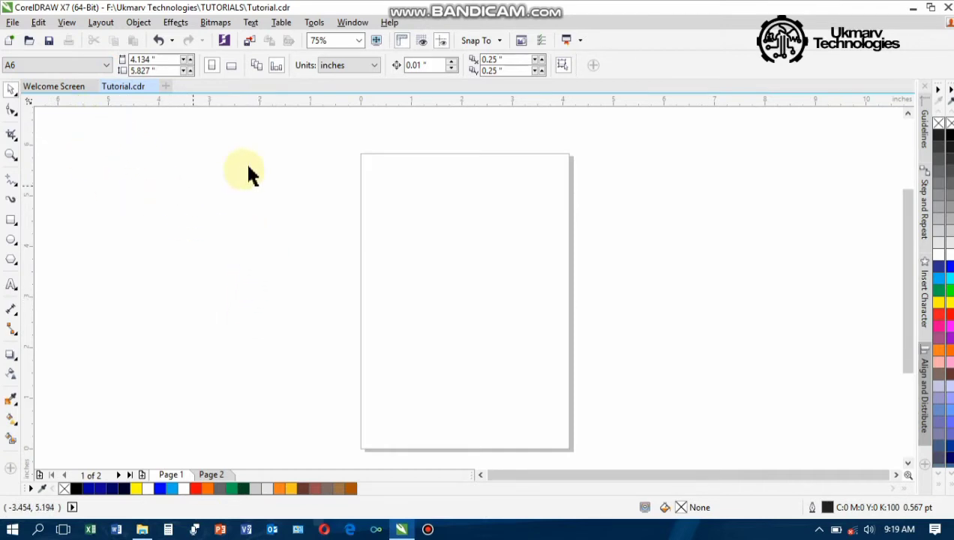
Create a page-sized rectangle and narrow it to a 1.185 × 5.827-inch strip on the right edge
click(137, 72)
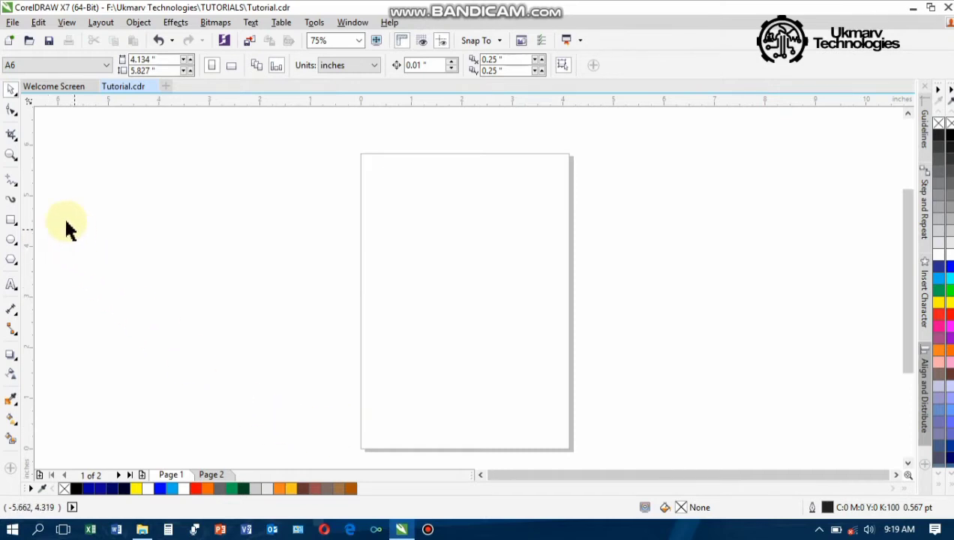
double_click(11, 219)
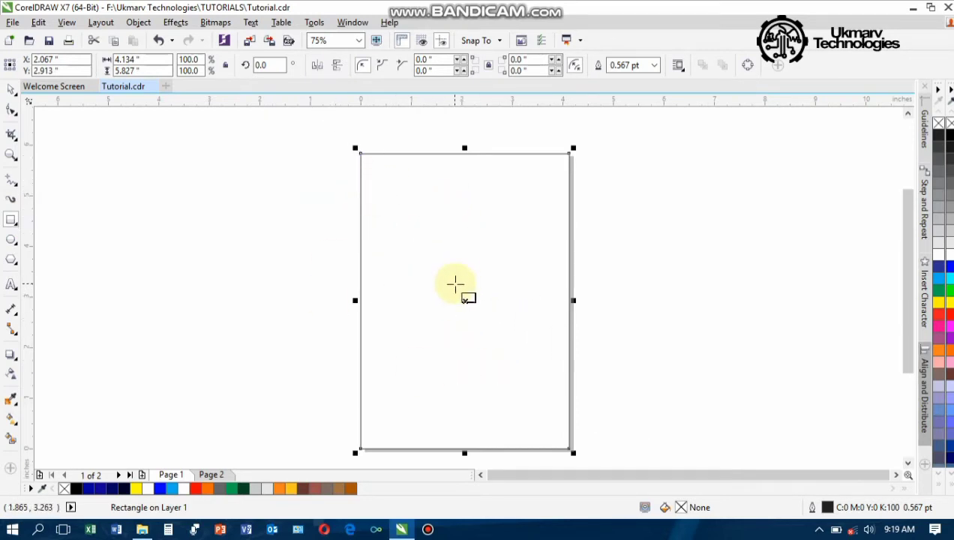
click(10, 88)
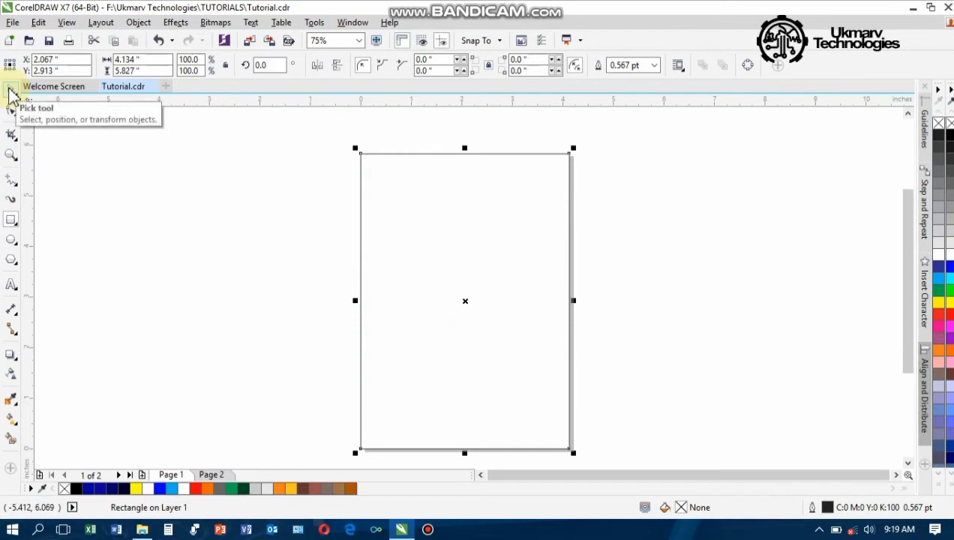
click(270, 247)
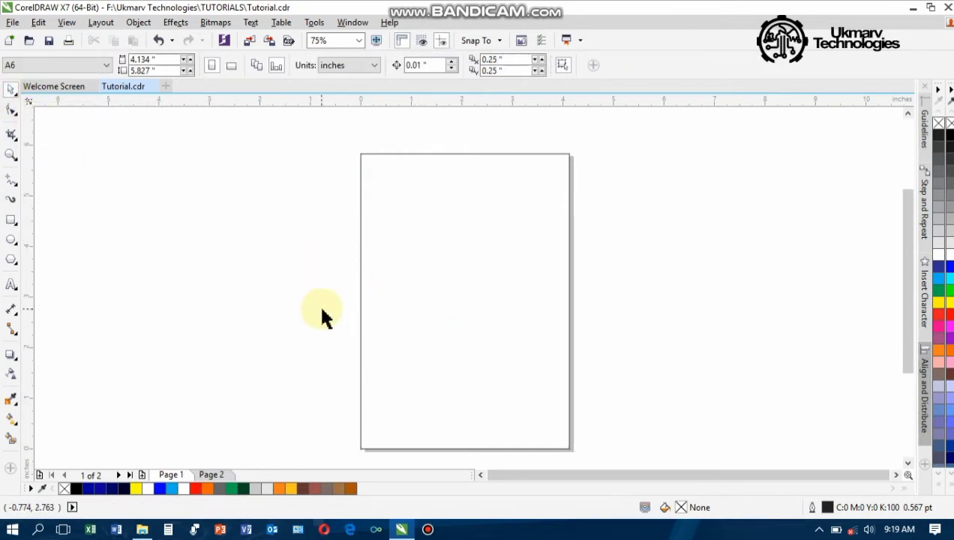
click(387, 297)
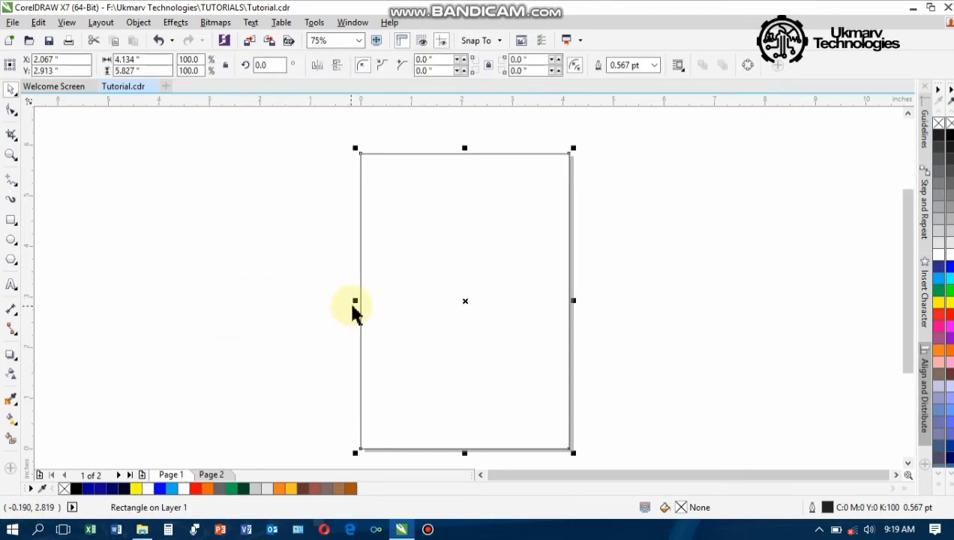
drag(353, 308, 505, 318)
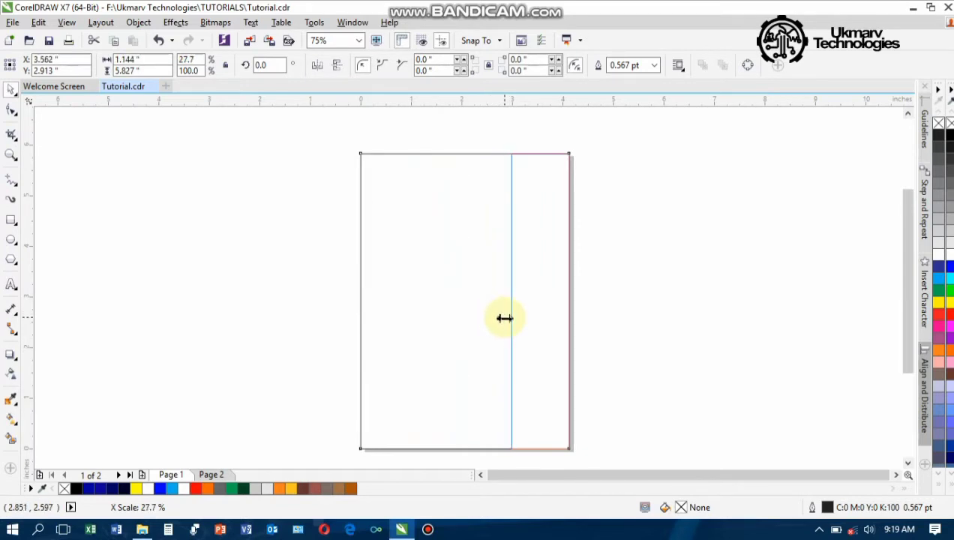
drag(505, 318, 504, 319)
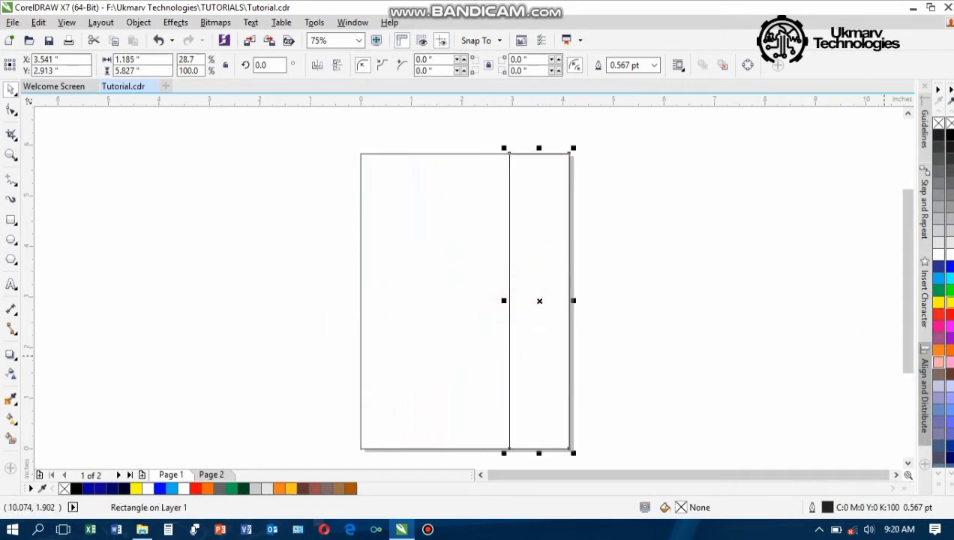
Fill the strip dark green (C:97 M:32 Y:100 K:26) and remove its outline
click(938, 293)
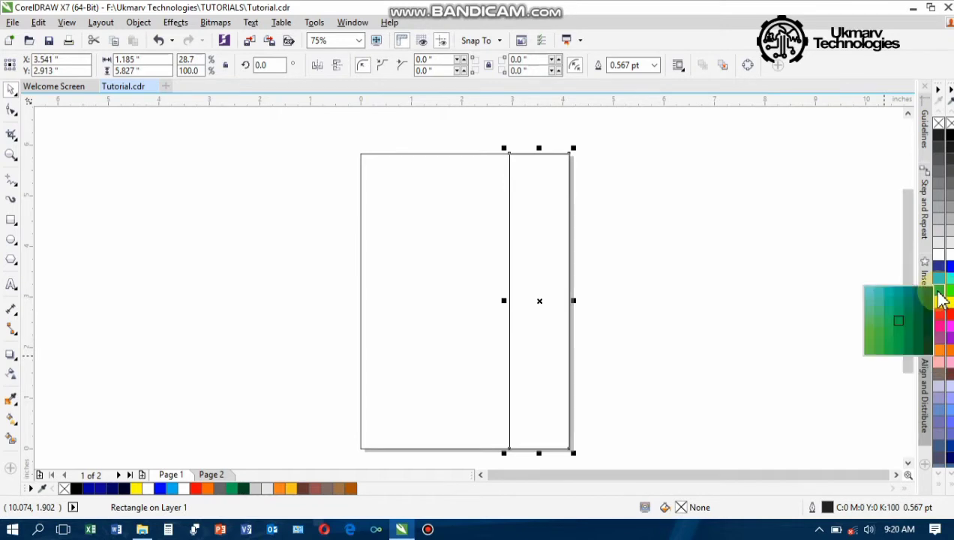
click(912, 323)
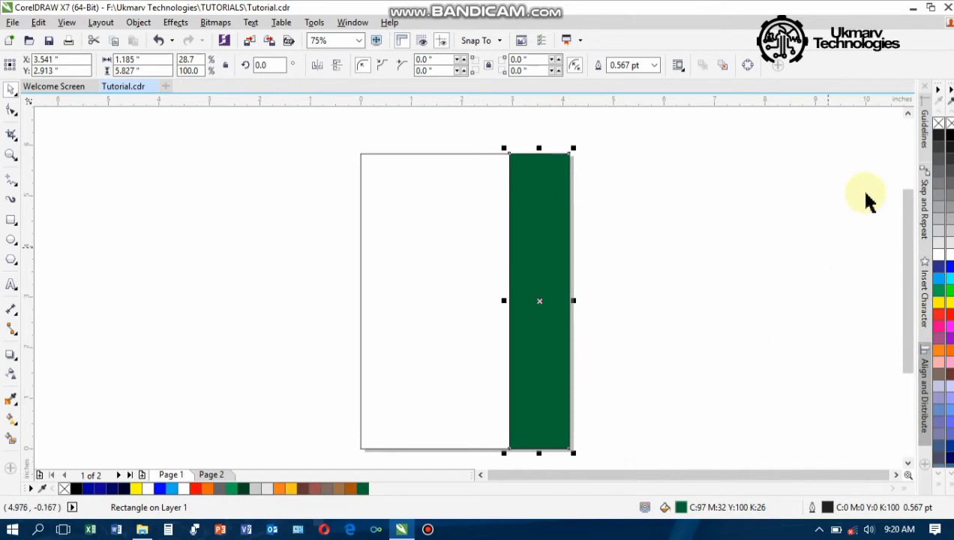
right_click(944, 131)
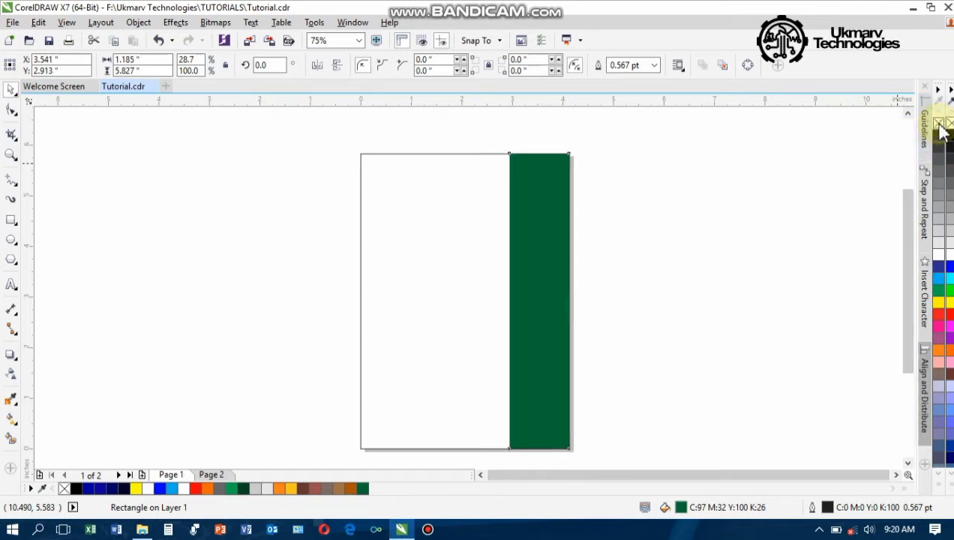
click(661, 223)
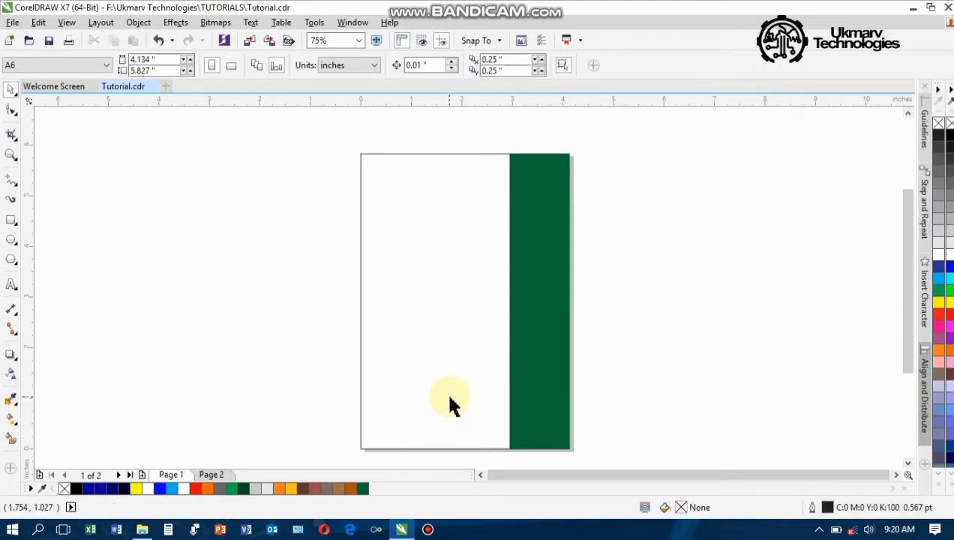
Select the Polygon tool and set its number of sides to 4
click(16, 264)
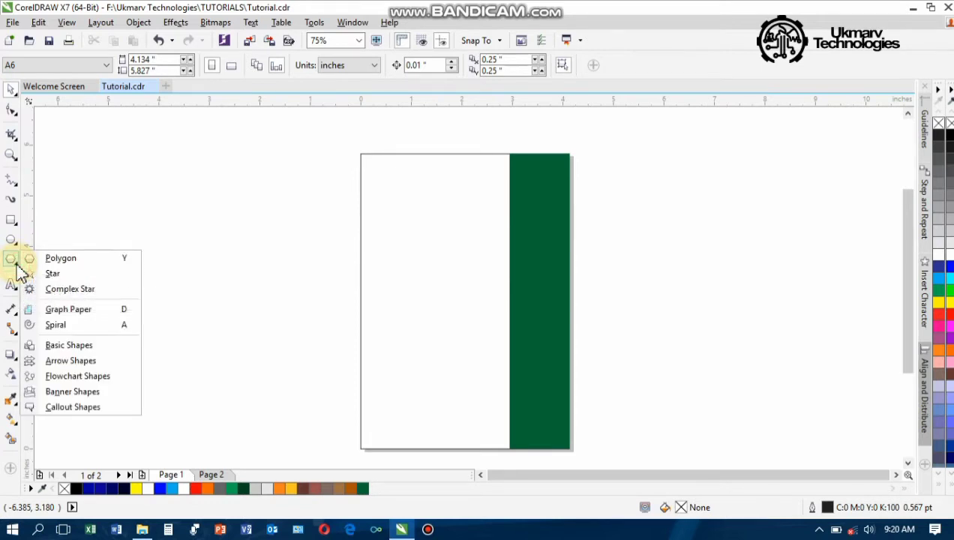
click(60, 259)
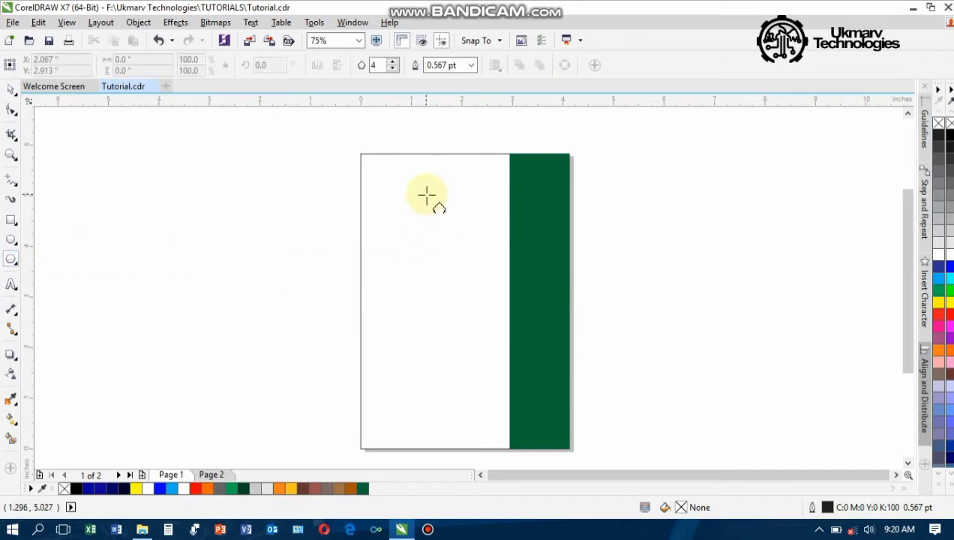
click(394, 69)
click(394, 70)
click(394, 63)
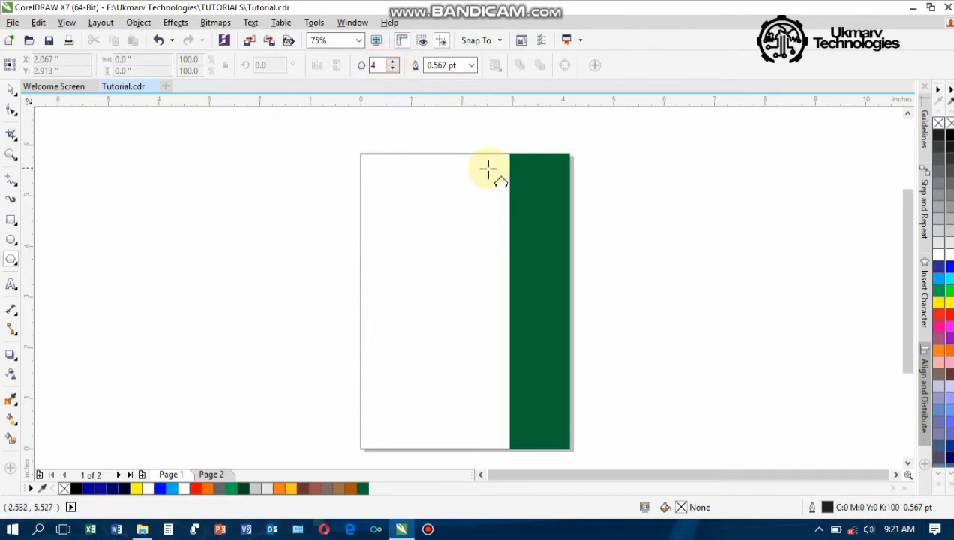
Draw a 1.111 × 1.111-inch diamond near the page top, centred on the strip's left edge
drag(488, 170, 530, 222)
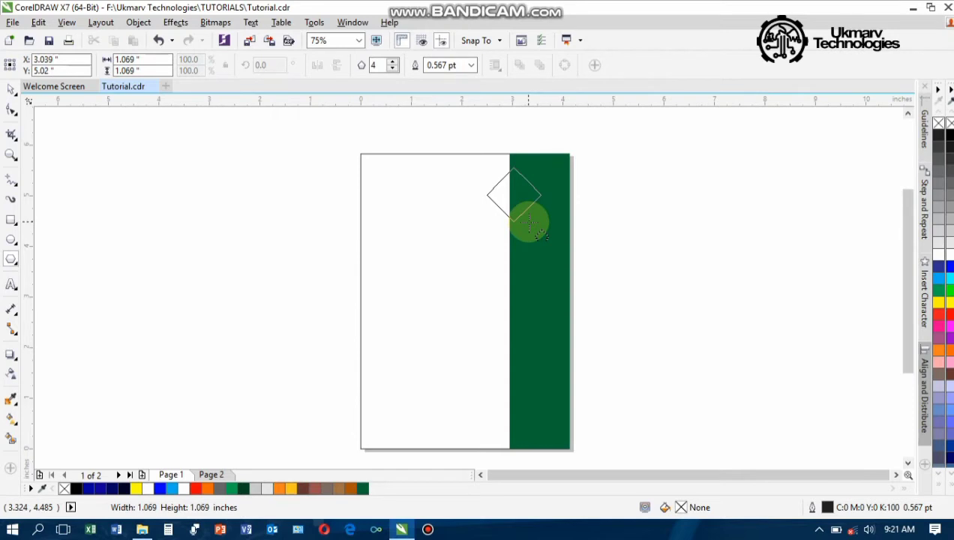
drag(528, 222, 541, 224)
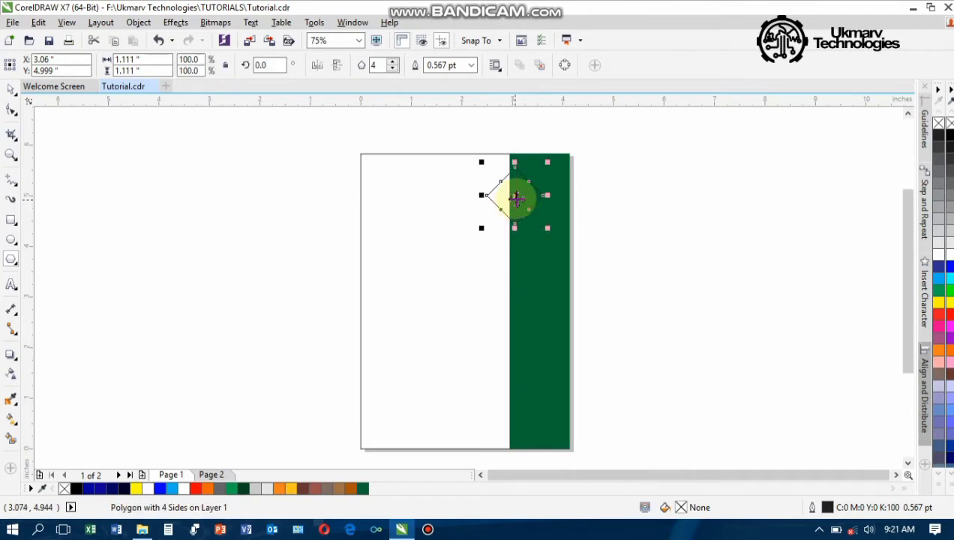
mouse_move(515, 196)
mouse_down()
mouse_move(501, 206)
mouse_move(510, 207)
mouse_up()
scroll(509, 184, up, 5)
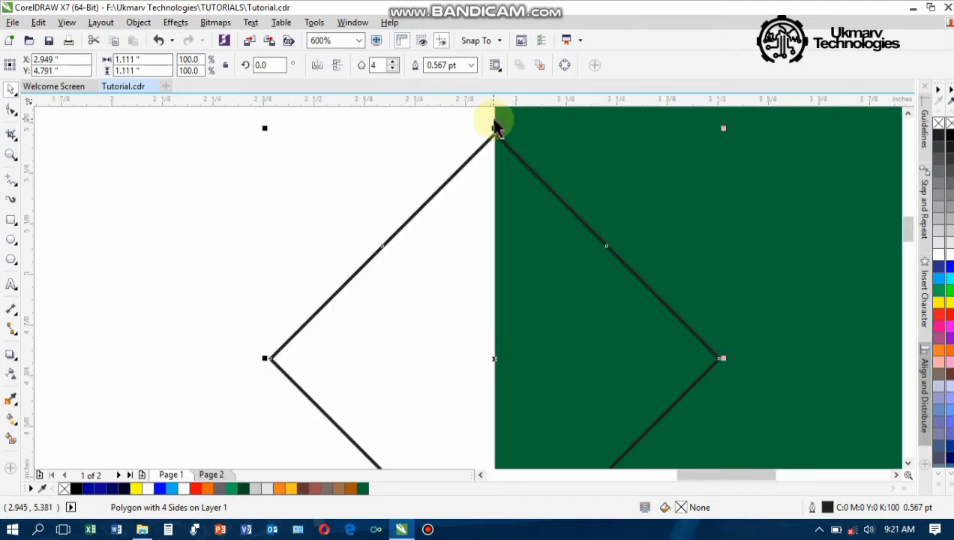
scroll(497, 128, up, 10)
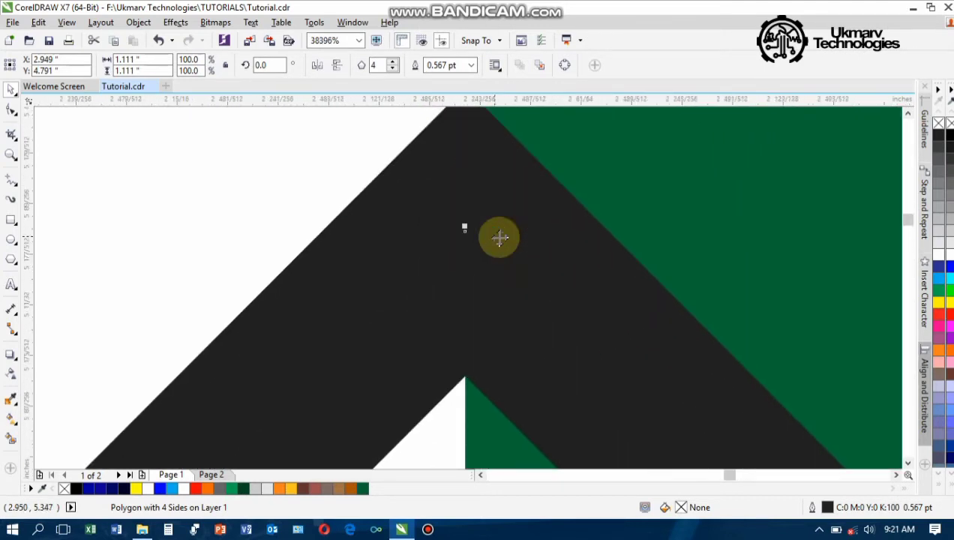
scroll(500, 238, down, 3)
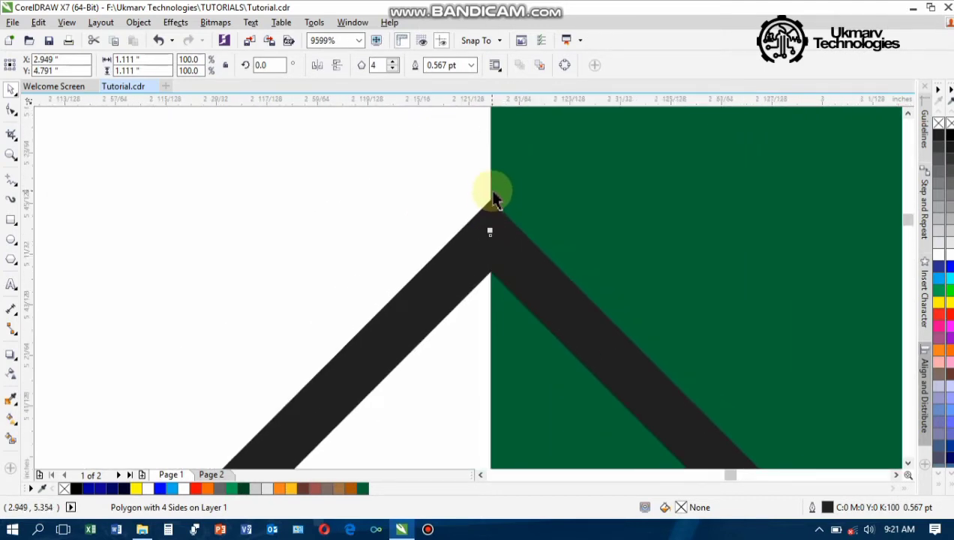
scroll(492, 217, down, 5)
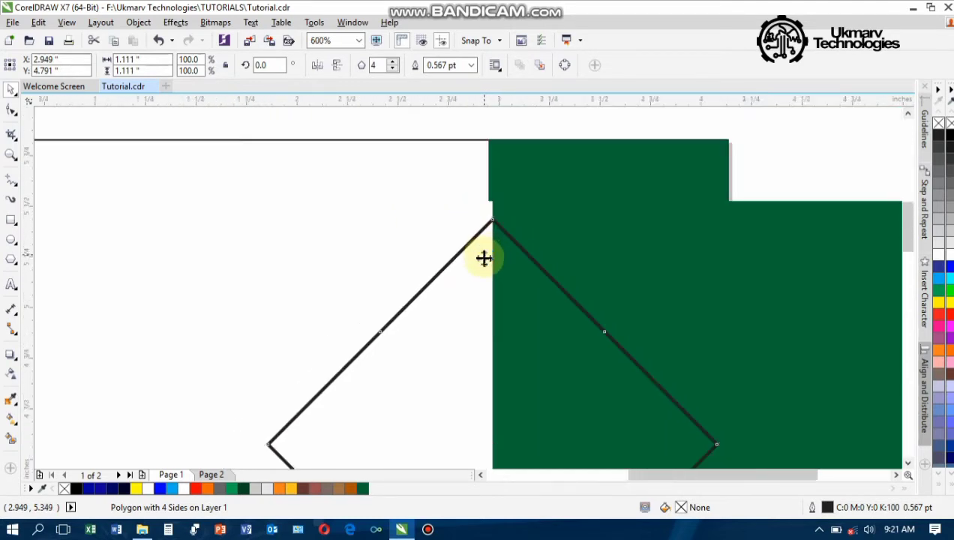
scroll(484, 258, down, 2)
drag(904, 218, 910, 254)
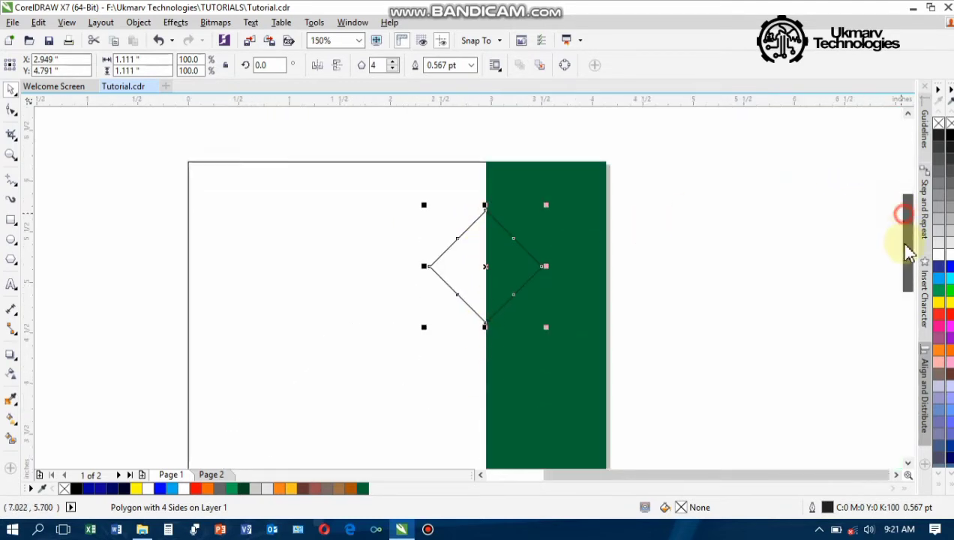
scroll(537, 324, down, 1)
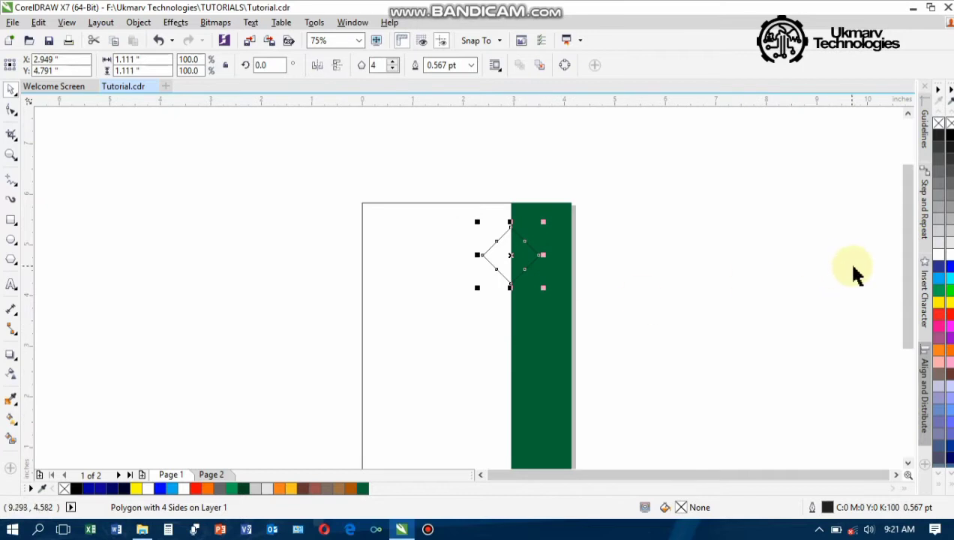
drag(908, 213, 901, 254)
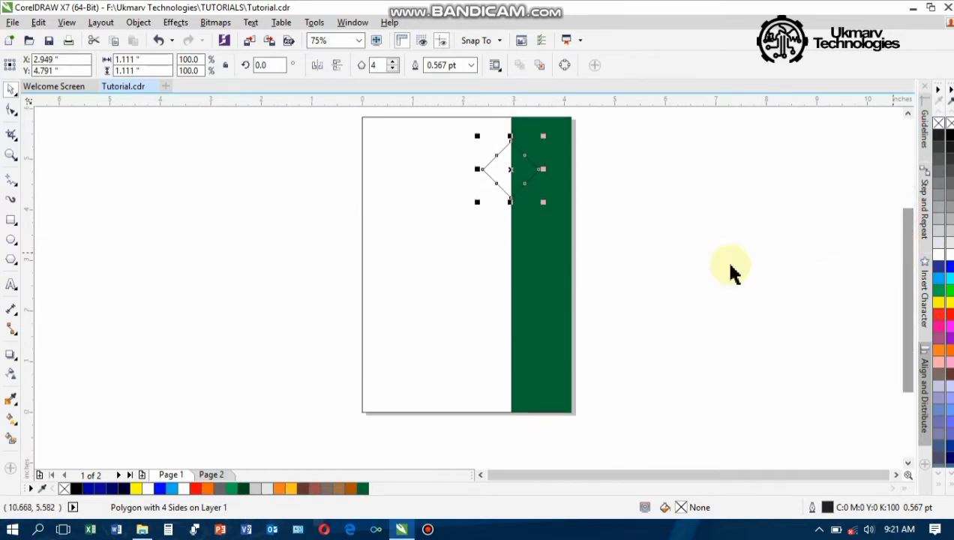
Copy the diamond just below the first and repeat the copy to get four diamonds
click(511, 170)
drag(511, 170, 508, 245)
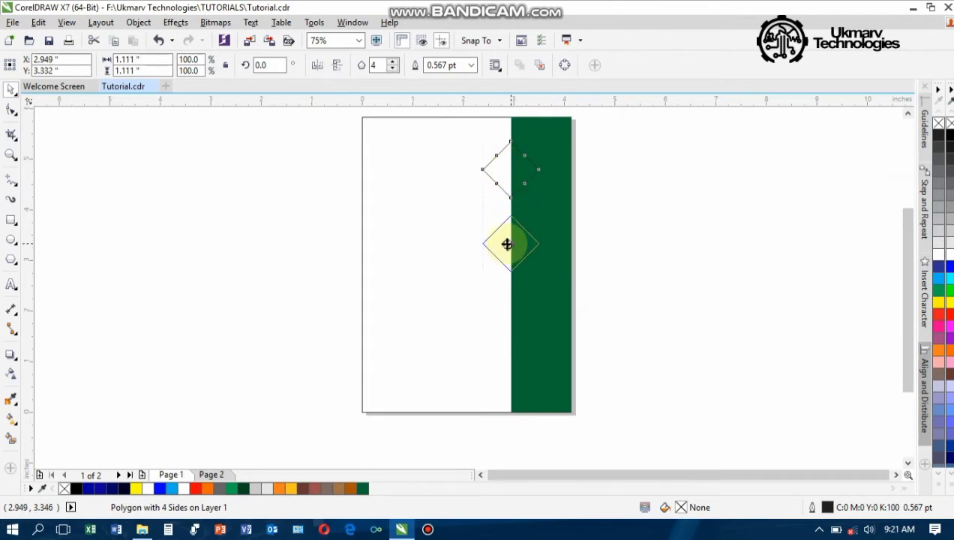
drag(507, 244, 515, 244)
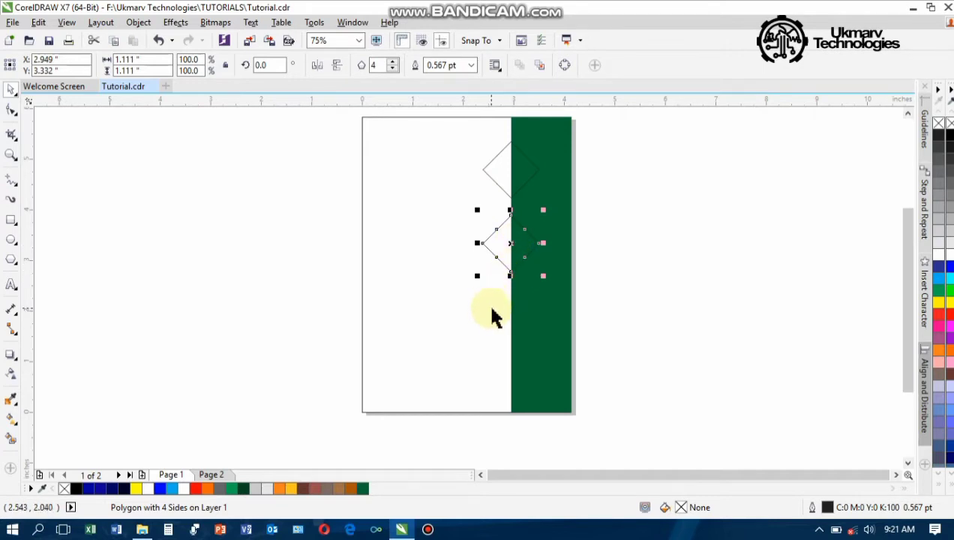
click(523, 291)
key(ctrl+d)
key(ctrl+d)
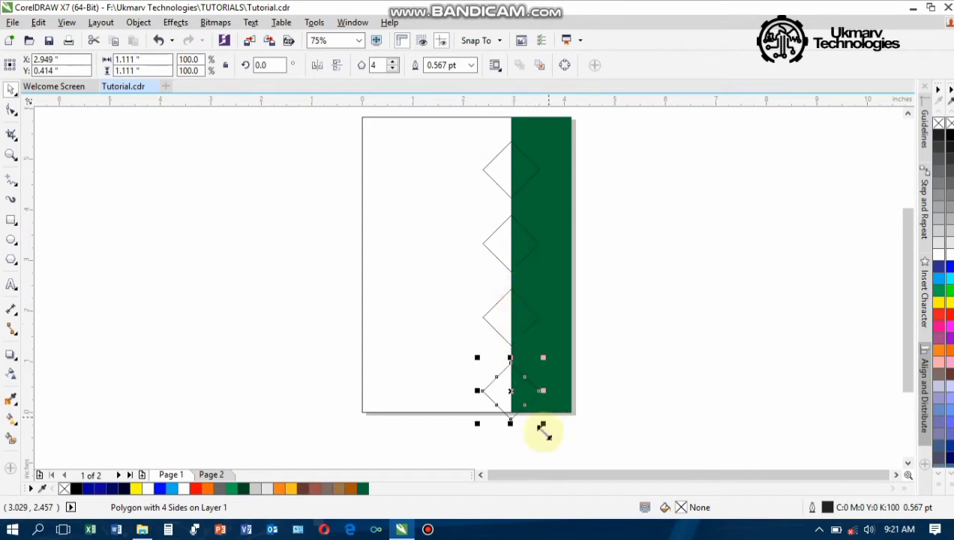
Move all four diamonds up to the page top and adjust the bottom diamond's position
drag(614, 449, 440, 120)
drag(511, 273, 511, 268)
click(688, 287)
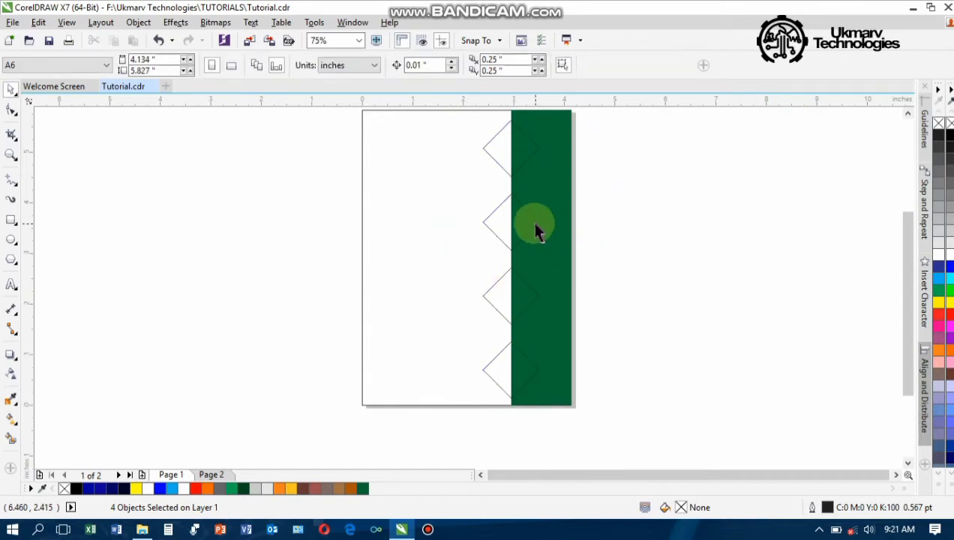
click(513, 377)
click(500, 379)
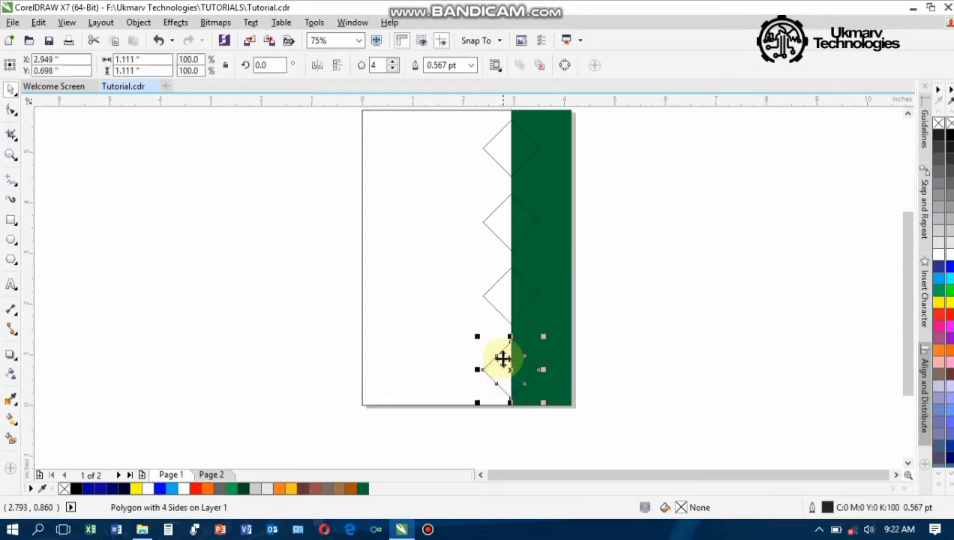
scroll(498, 370, up, 2)
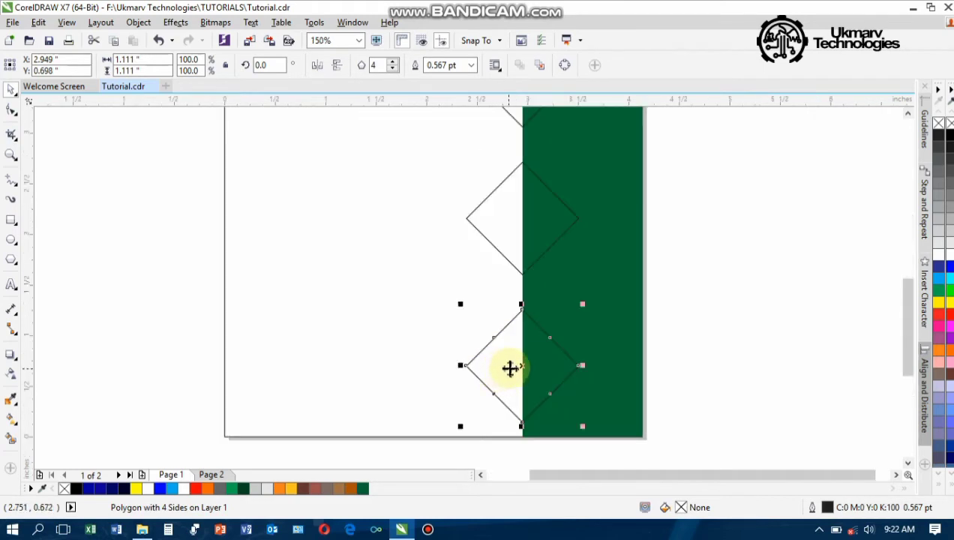
drag(510, 369, 511, 351)
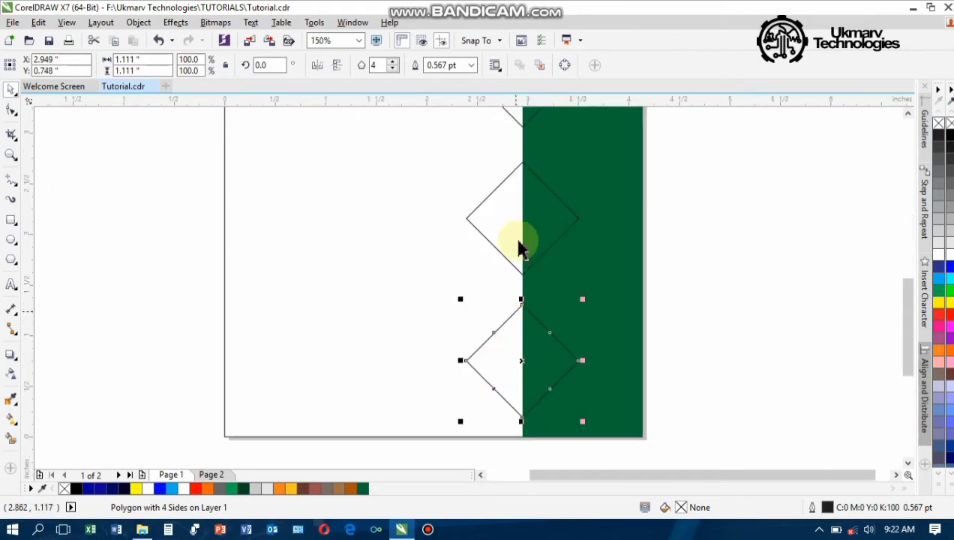
drag(523, 214, 503, 221)
scroll(501, 225, down, 5)
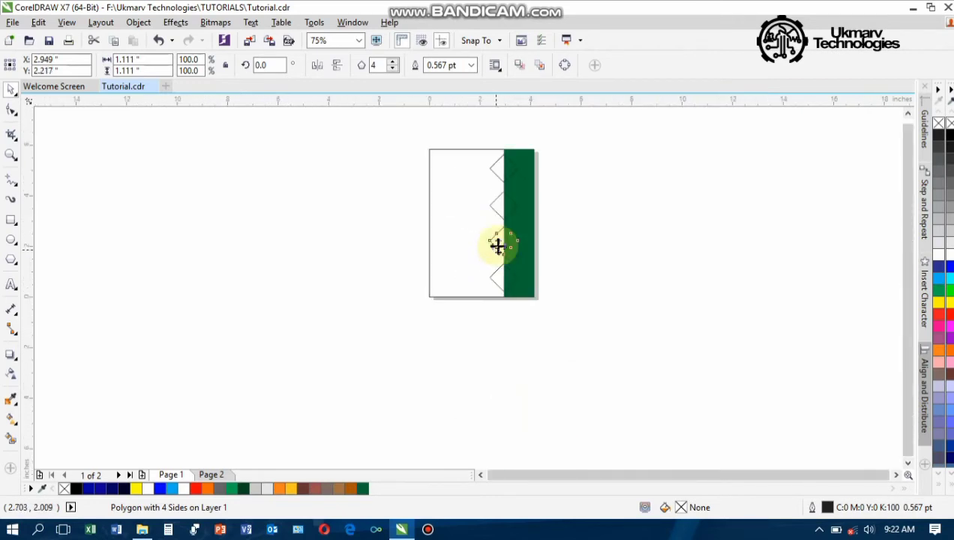
scroll(502, 227, up, 4)
click(502, 240)
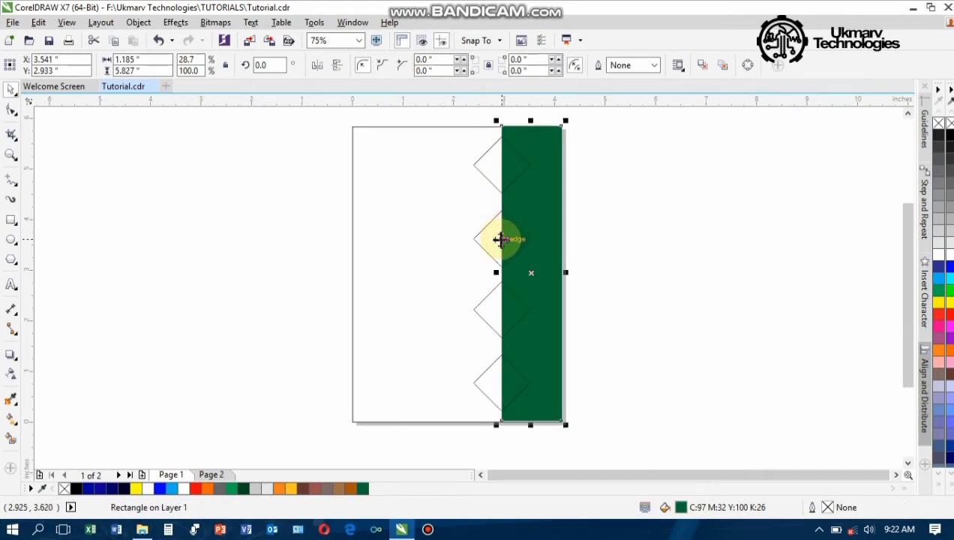
key(z)
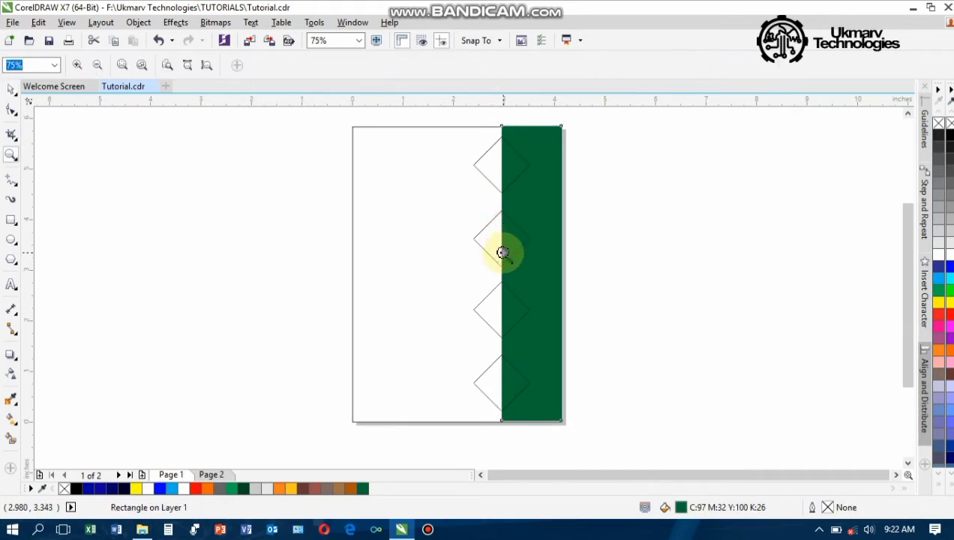
key(space)
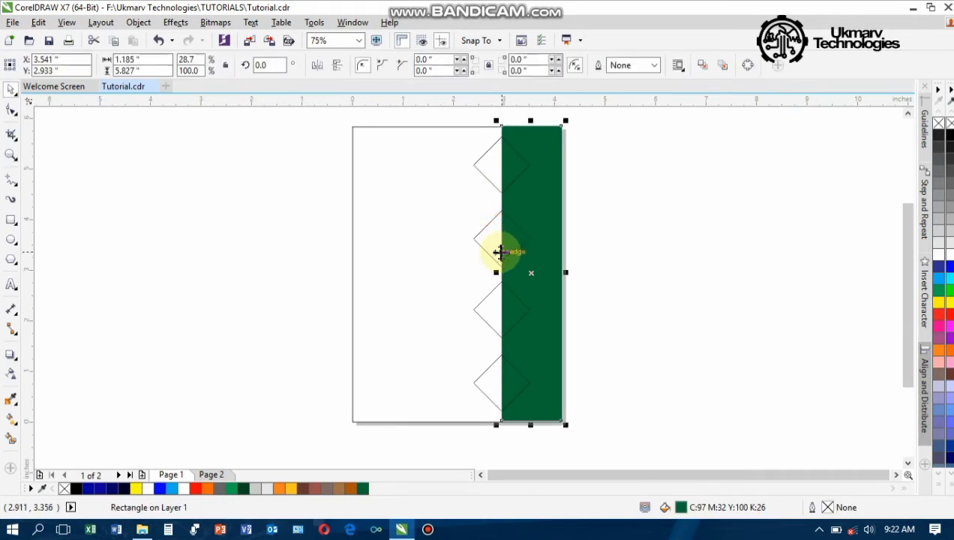
click(622, 223)
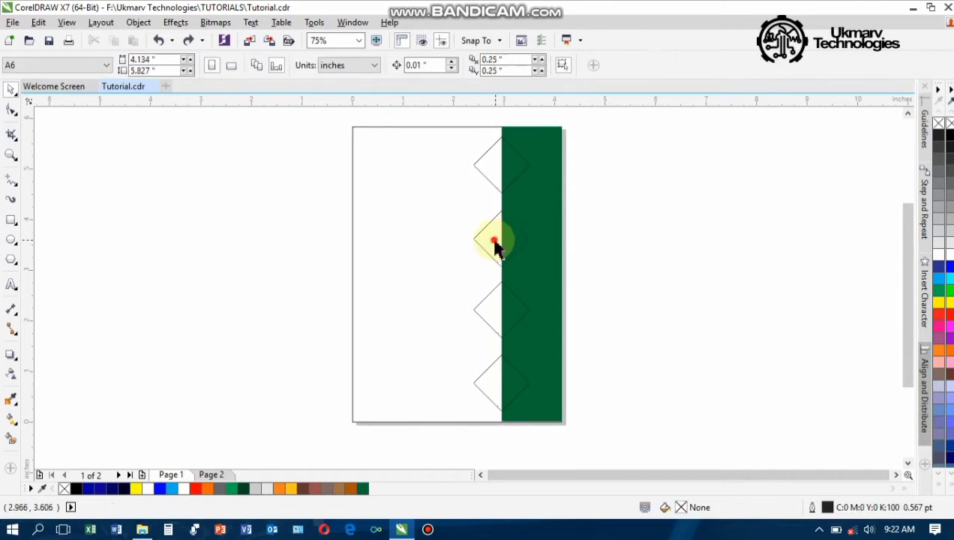
click(492, 240)
key(Up)
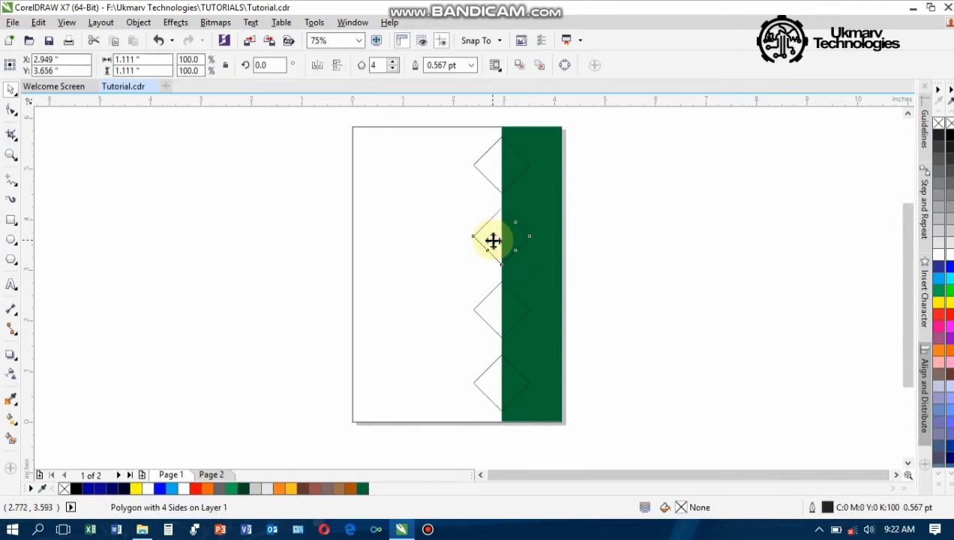
drag(493, 240, 491, 293)
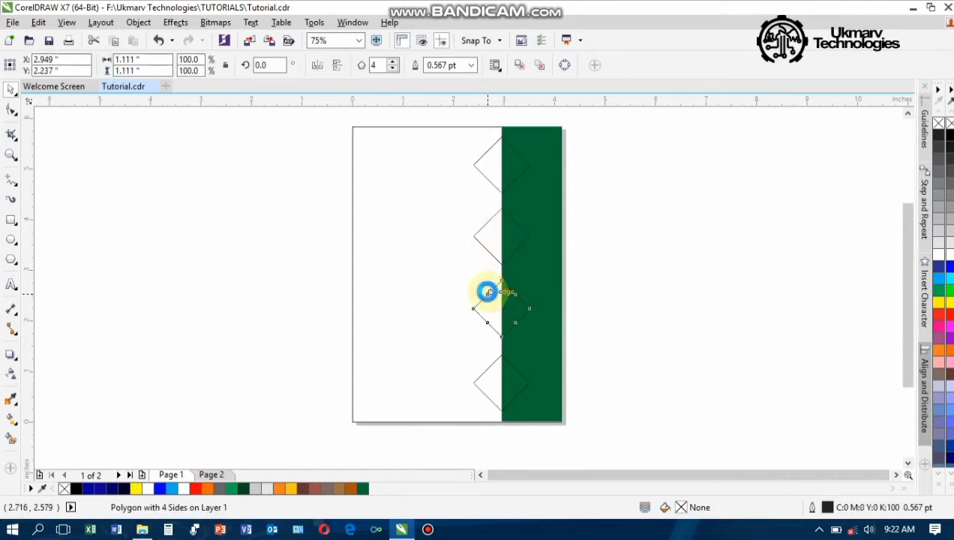
click(501, 373)
click(488, 374)
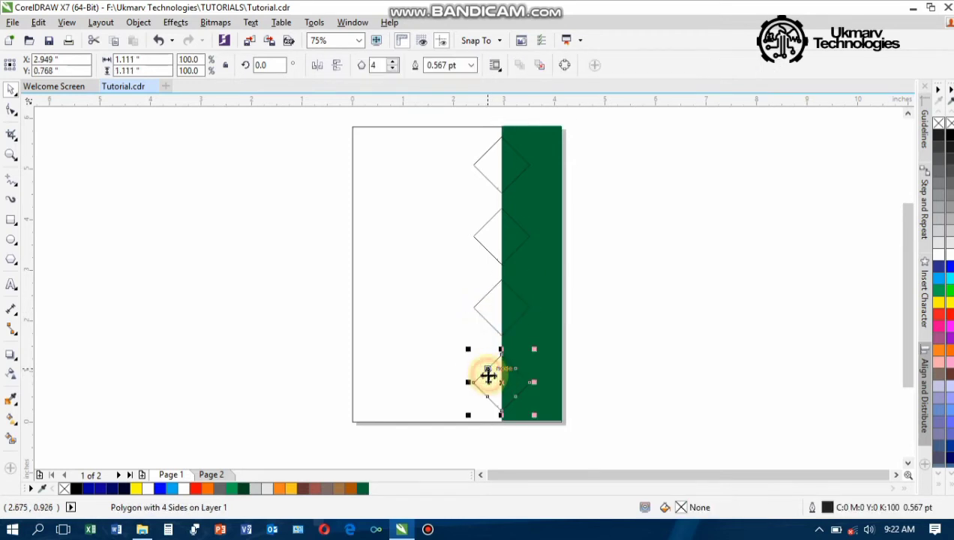
click(517, 372)
click(558, 370)
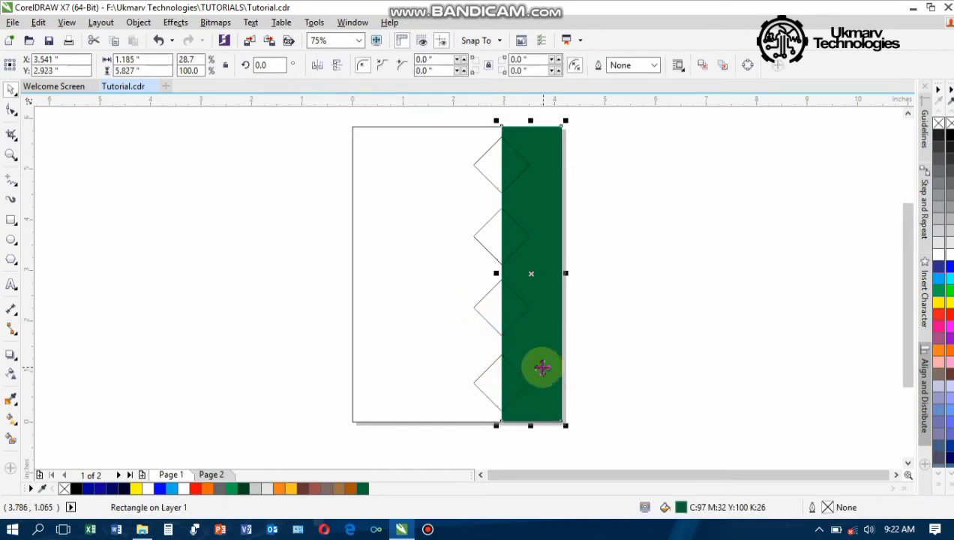
click(482, 381)
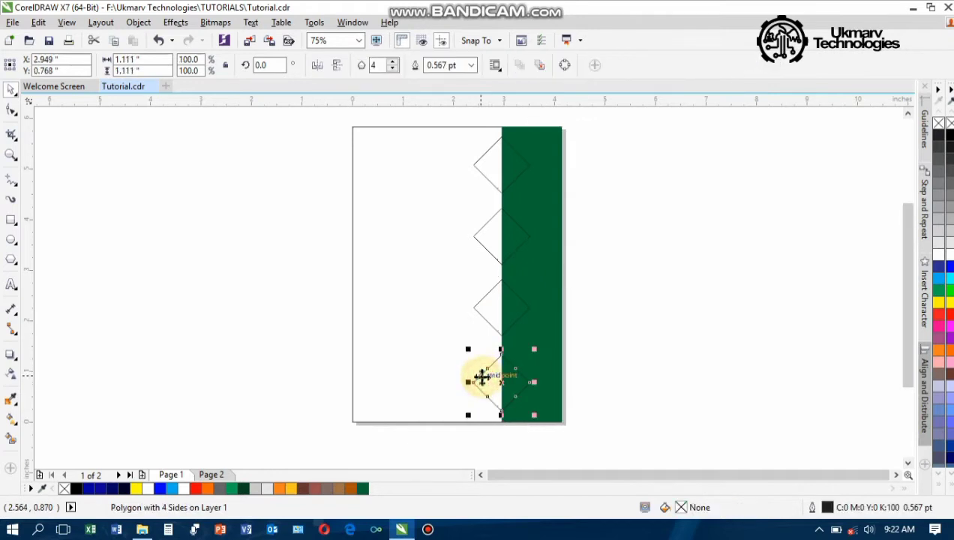
click(580, 277)
click(501, 319)
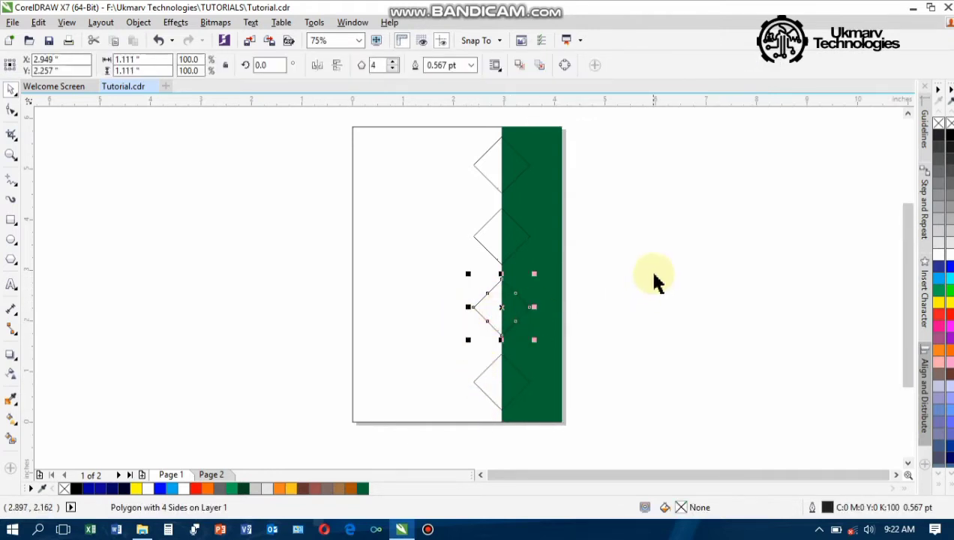
click(600, 281)
click(550, 279)
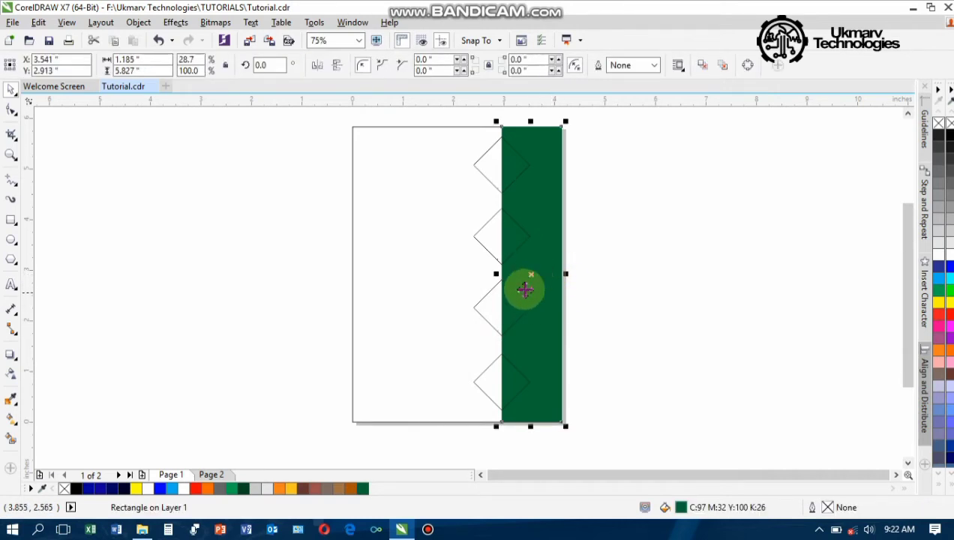
PowerClip the green strip inside the white 4.134 × 5.827-inch page rectangle
right_click(550, 244)
click(596, 165)
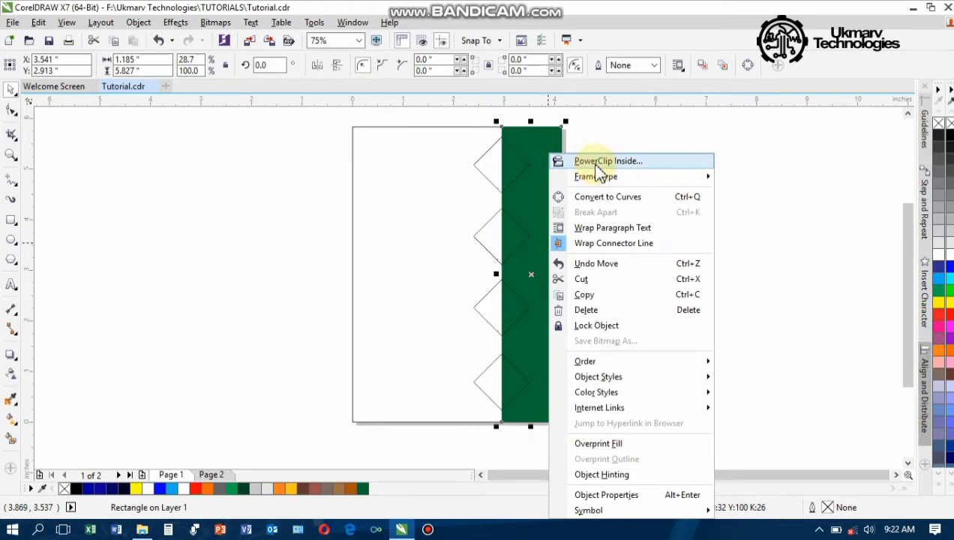
click(387, 228)
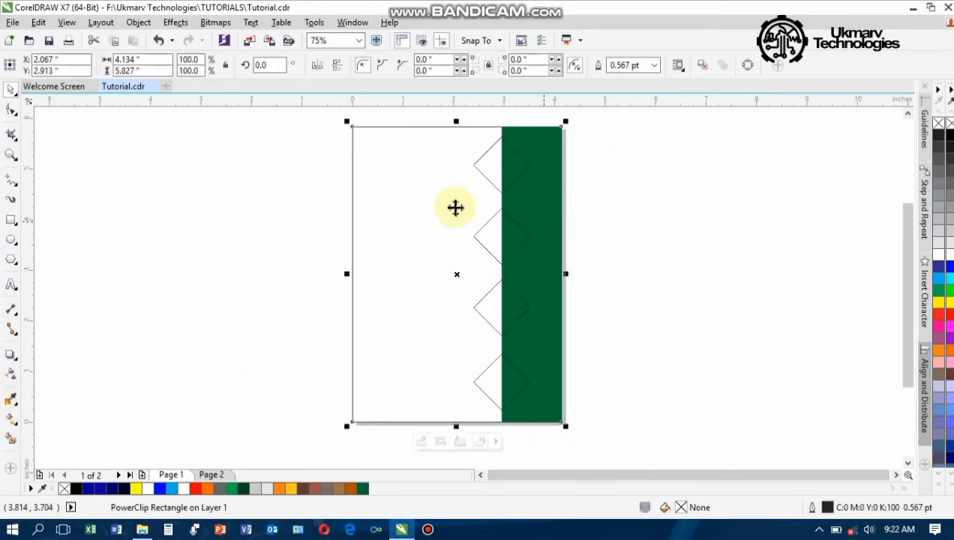
drag(428, 219, 565, 233)
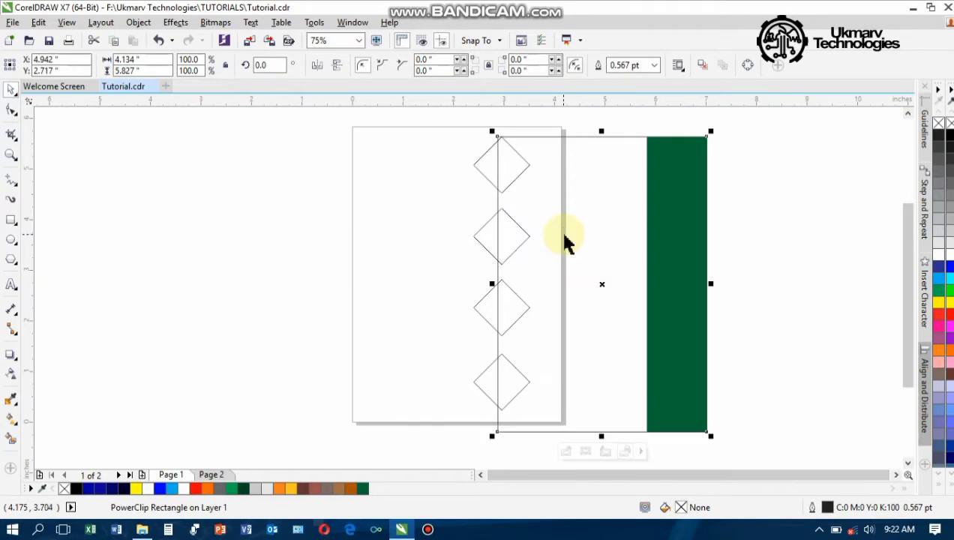
key(ctrl+z)
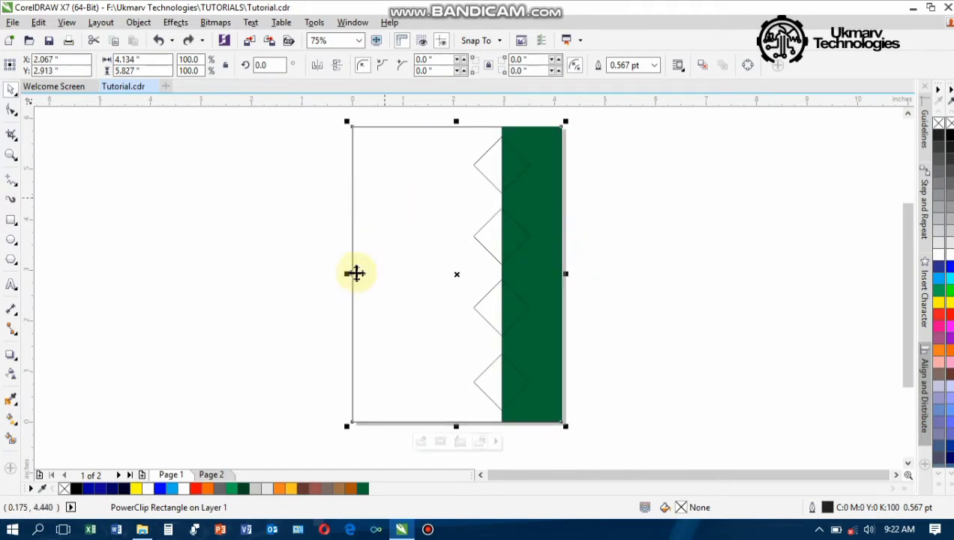
click(673, 242)
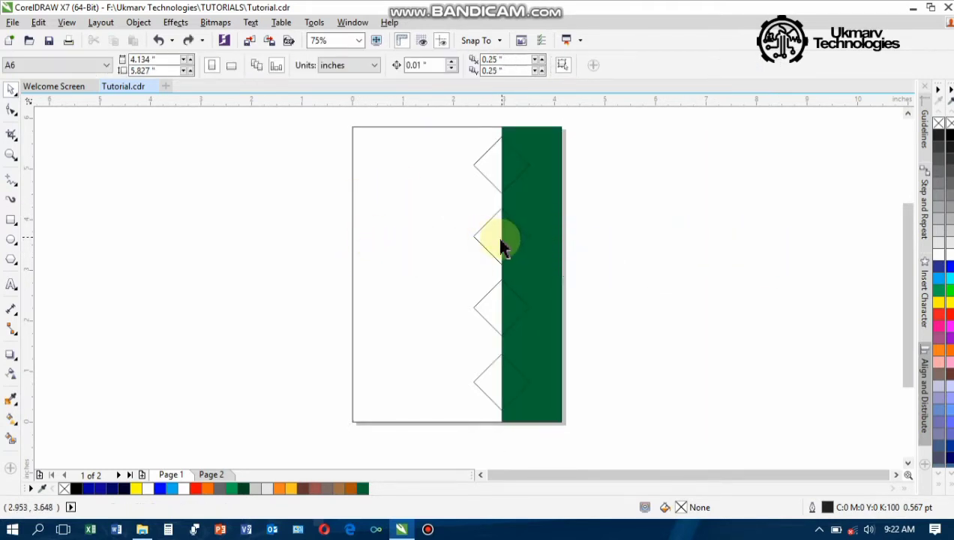
Scale the four diamonds to 97%, making each 1.077 × 1.077 inches
click(493, 248)
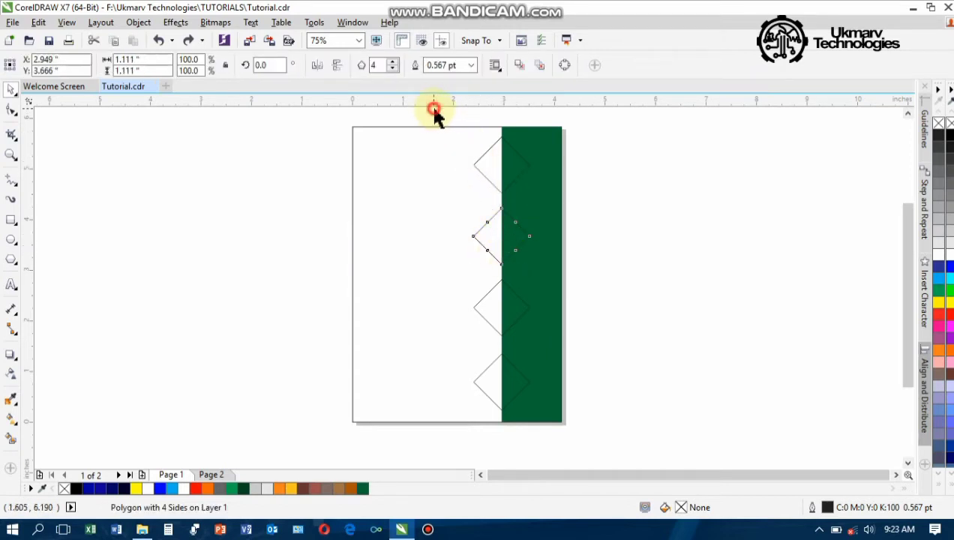
drag(435, 110, 530, 399)
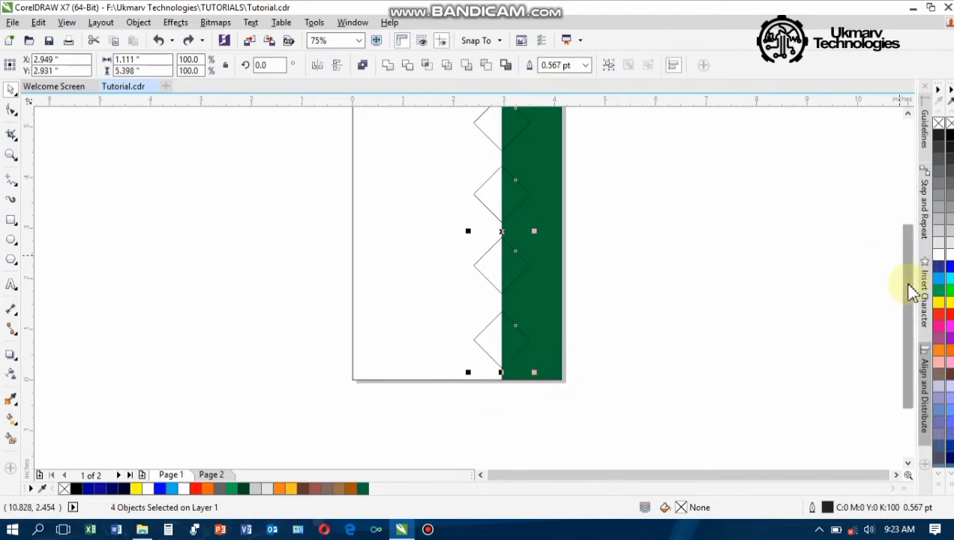
drag(912, 292, 912, 272)
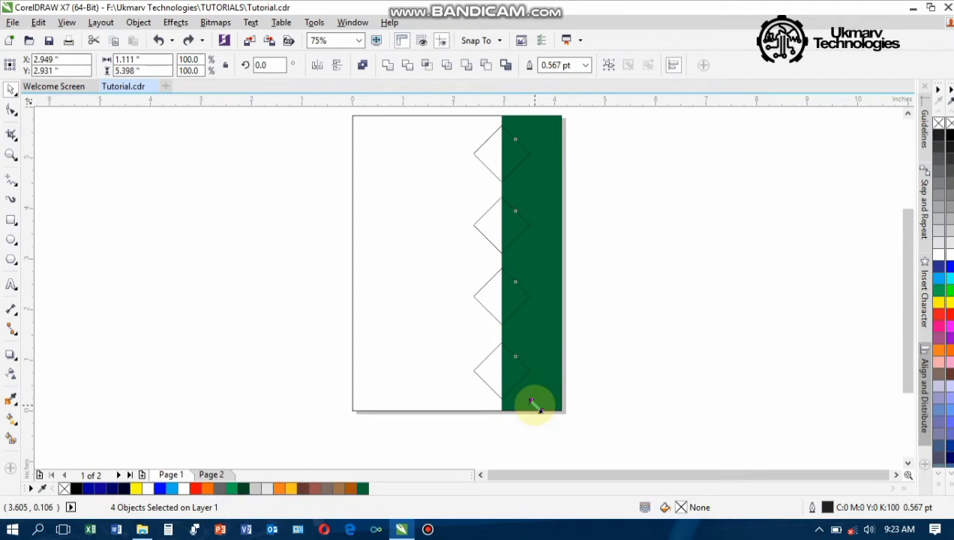
drag(530, 403, 533, 398)
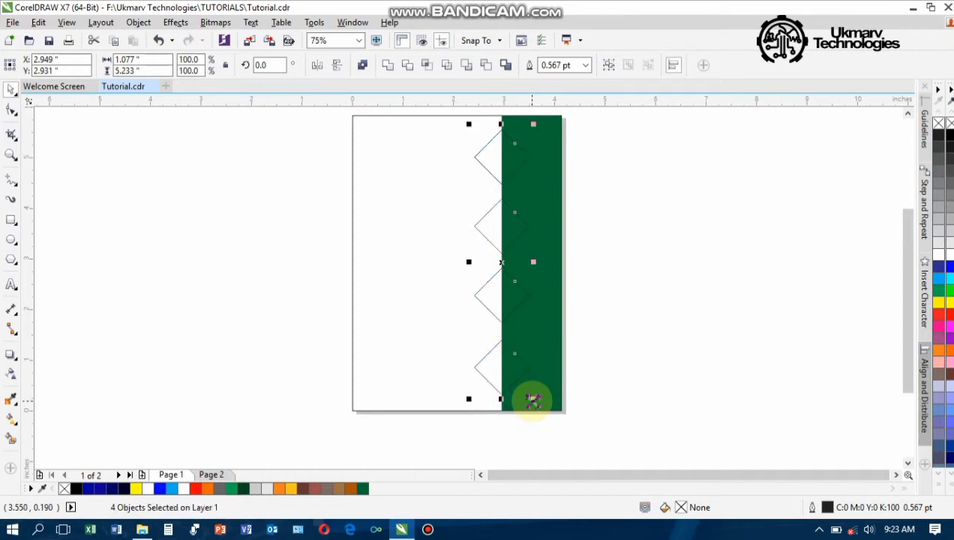
click(713, 368)
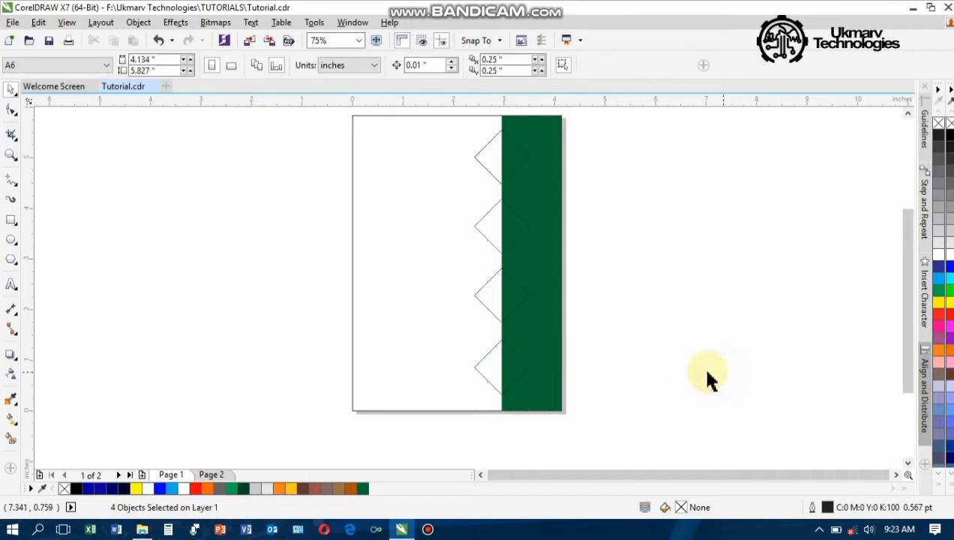
click(497, 373)
shift+click(497, 296)
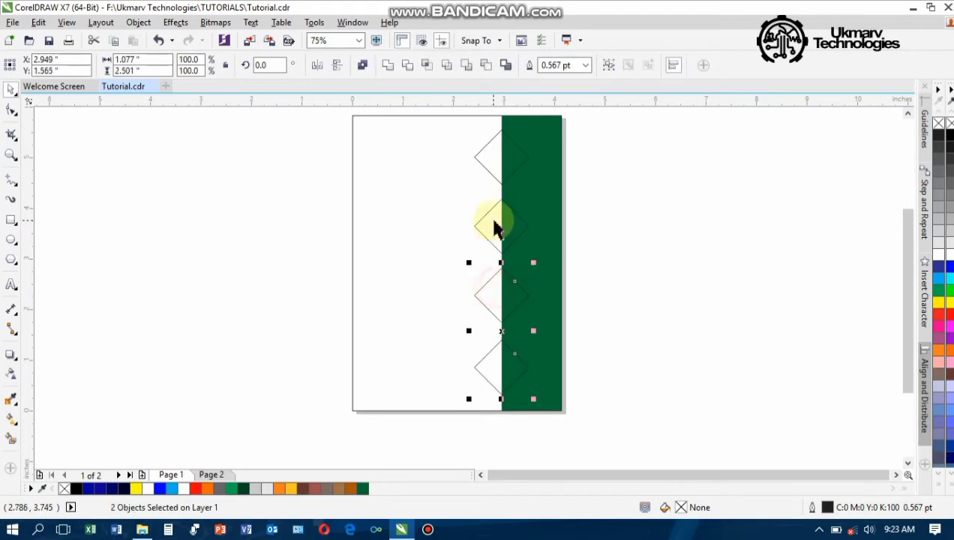
shift+click(492, 223)
shift+click(494, 156)
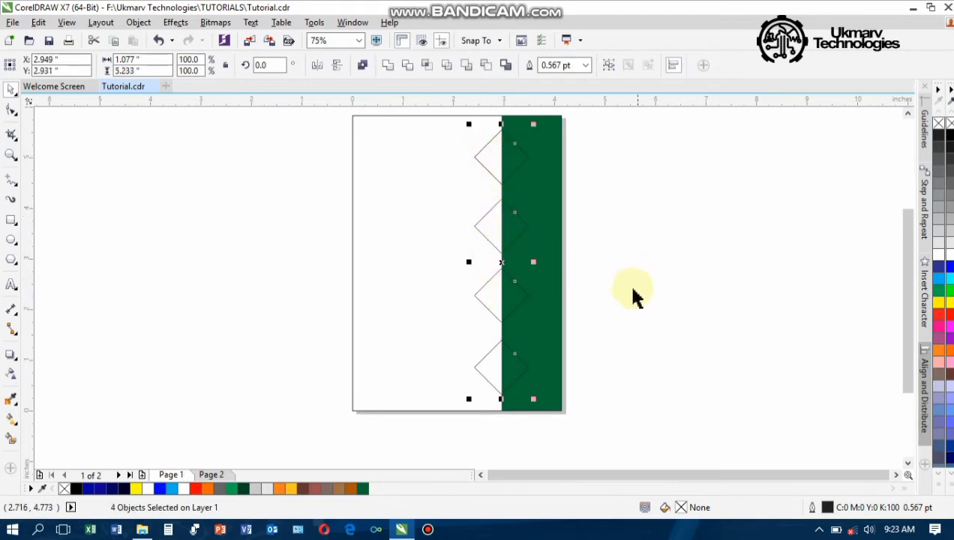
click(679, 300)
click(501, 165)
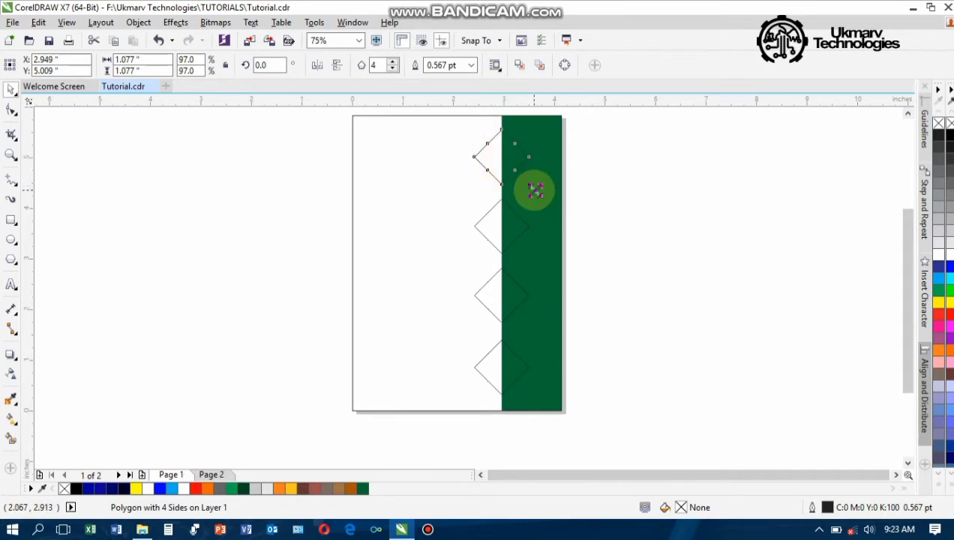
Make a 130.7% (1.452-inch) copy of the top diamond centred around it
mouse_move(537, 192)
mouse_down()
mouse_move(550, 194)
mouse_move(544, 200)
mouse_up()
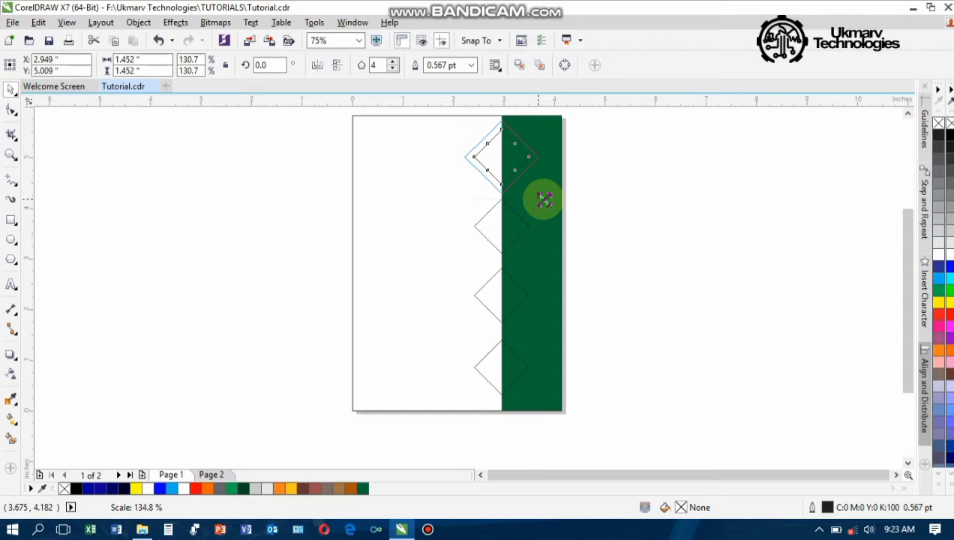
drag(544, 199, 543, 198)
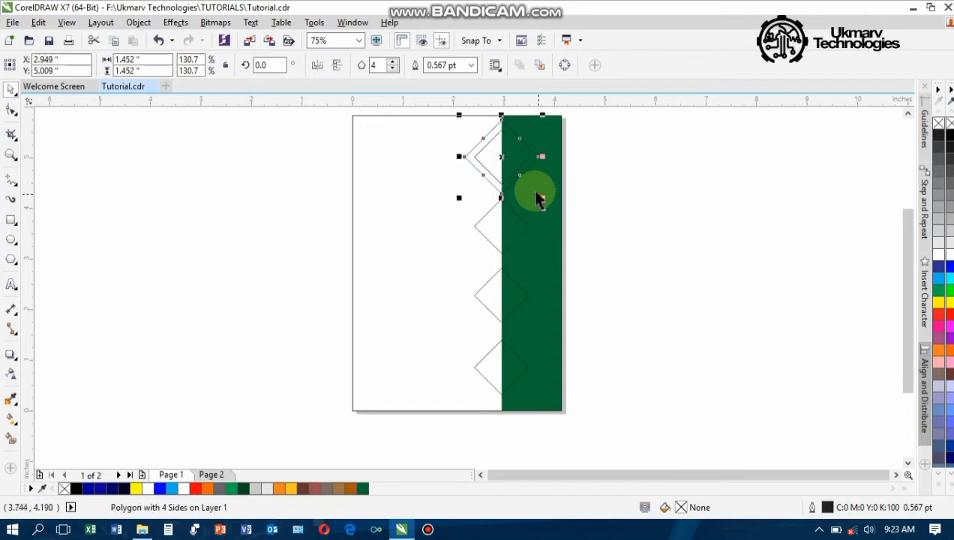
scroll(489, 130, up, 2)
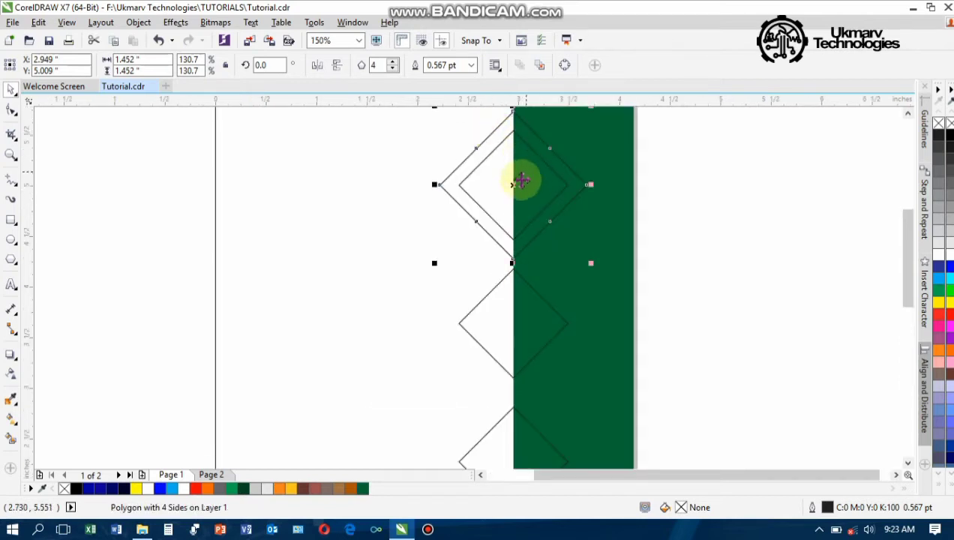
drag(525, 193, 526, 186)
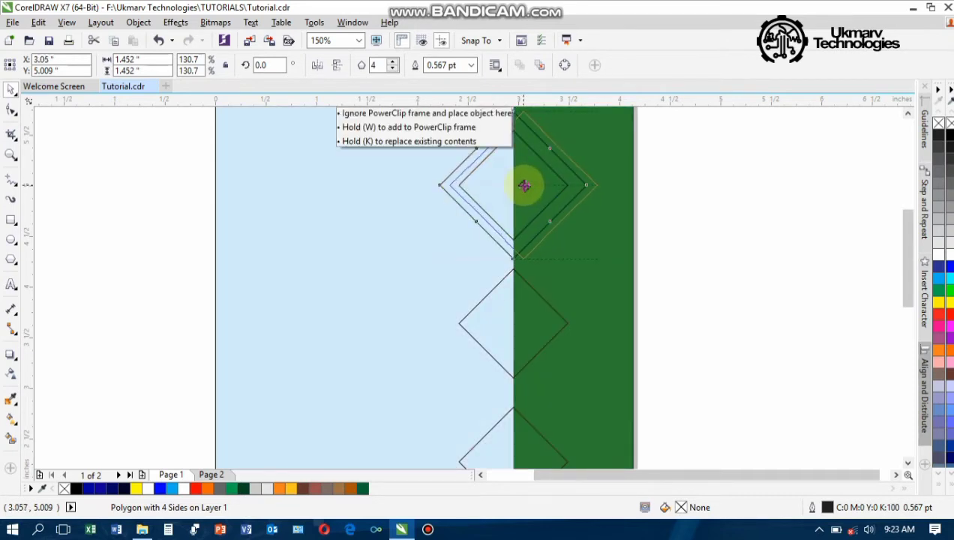
drag(523, 186, 522, 182)
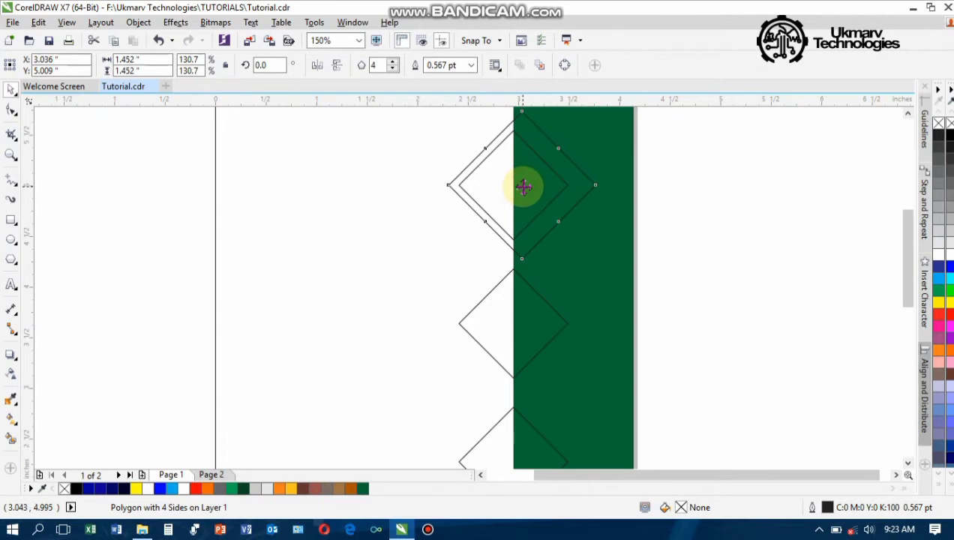
Place copies of the large diamond around the second and lower diamonds
drag(523, 186, 517, 322)
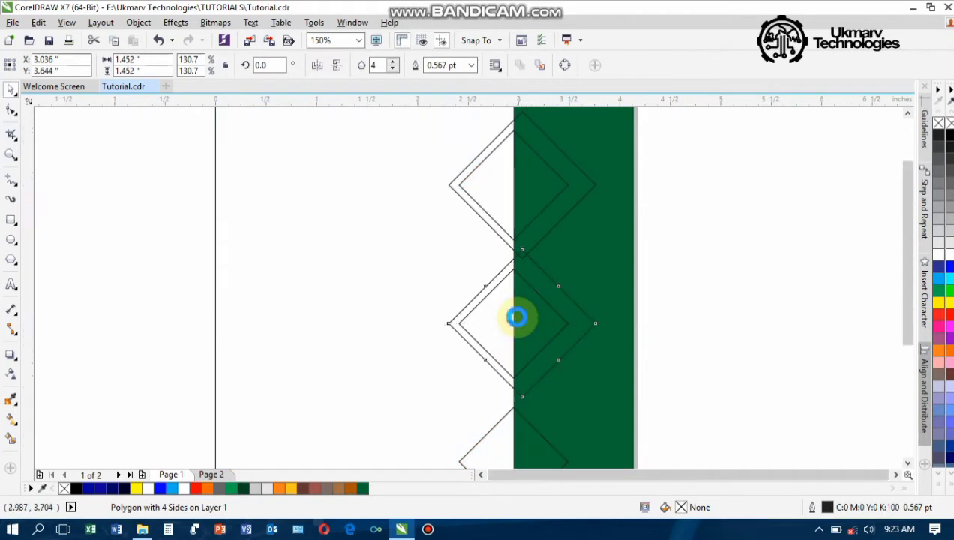
scroll(517, 319, down, 1)
drag(906, 202, 905, 272)
drag(519, 201, 518, 346)
Drop the last large diamond around the bottom one and extract the clipped strip from the page rectangle
click(564, 251)
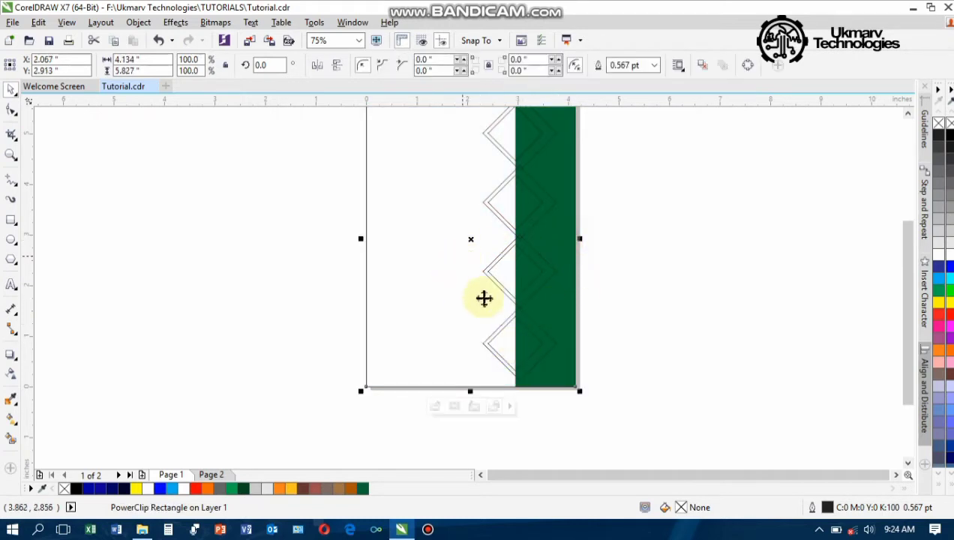
click(707, 283)
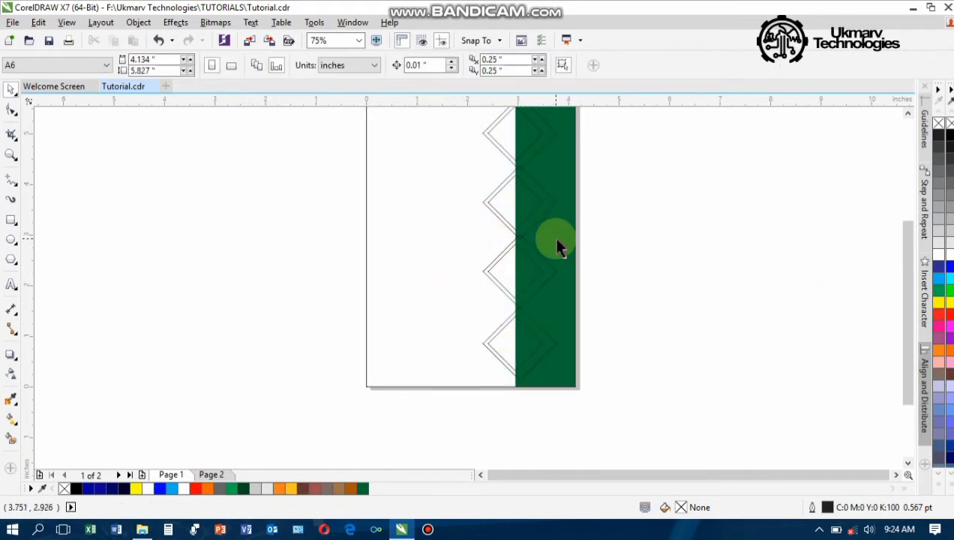
click(558, 244)
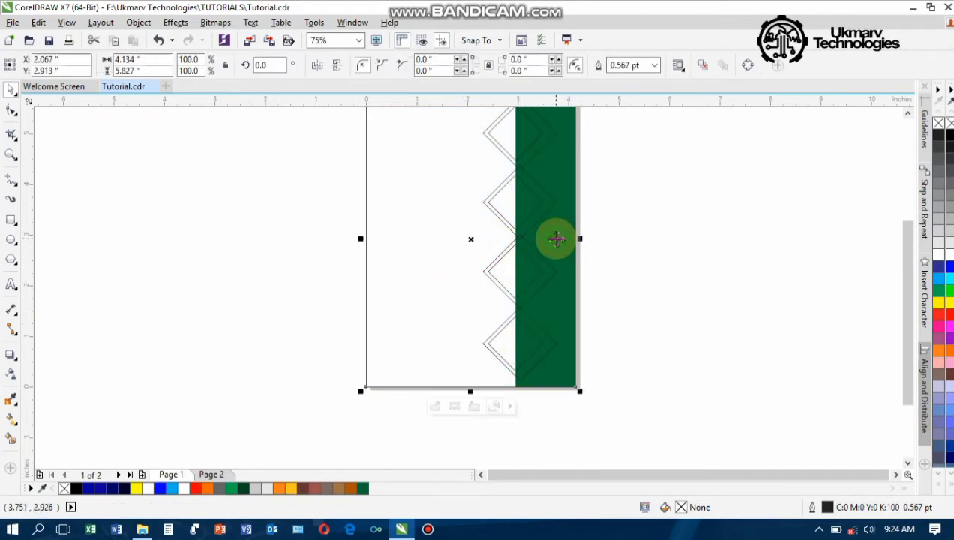
click(474, 406)
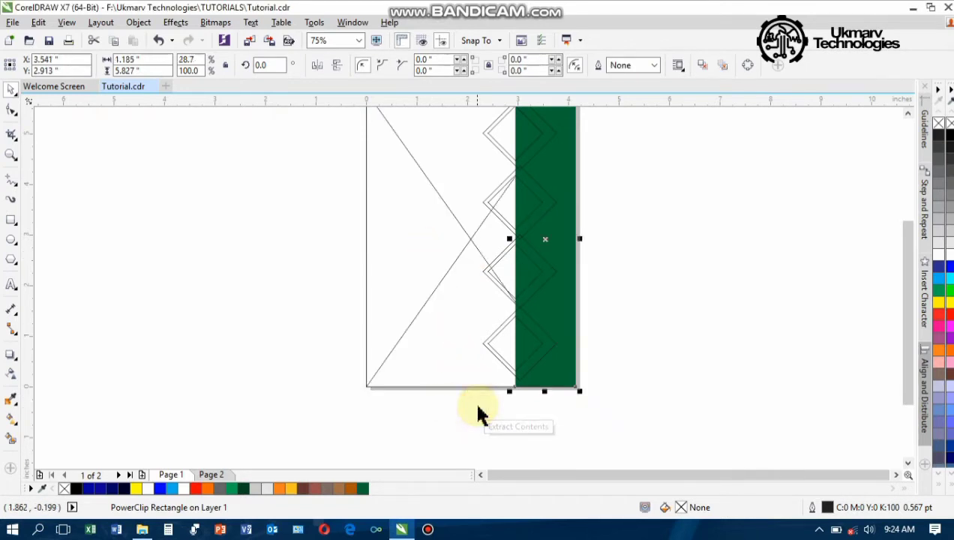
click(727, 324)
Set the page rectangle's frame type to None so it becomes a plain rectangle
click(427, 299)
right_click(428, 299)
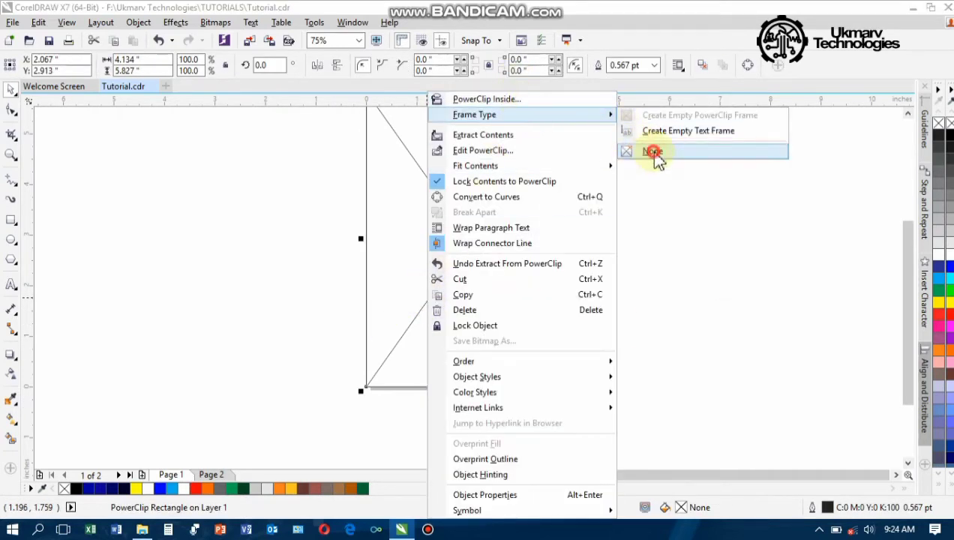
click(654, 152)
click(705, 182)
scroll(532, 239, down, 2)
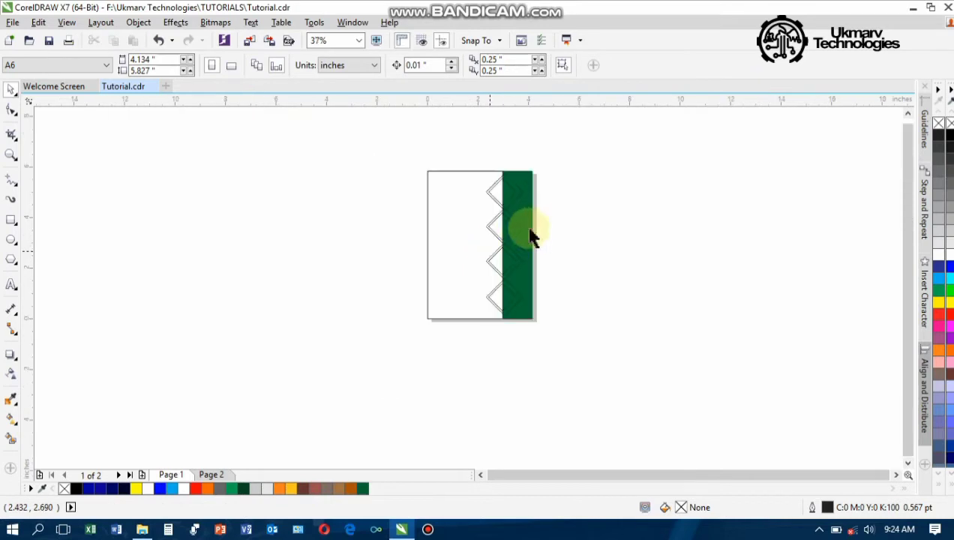
scroll(527, 184, up, 2)
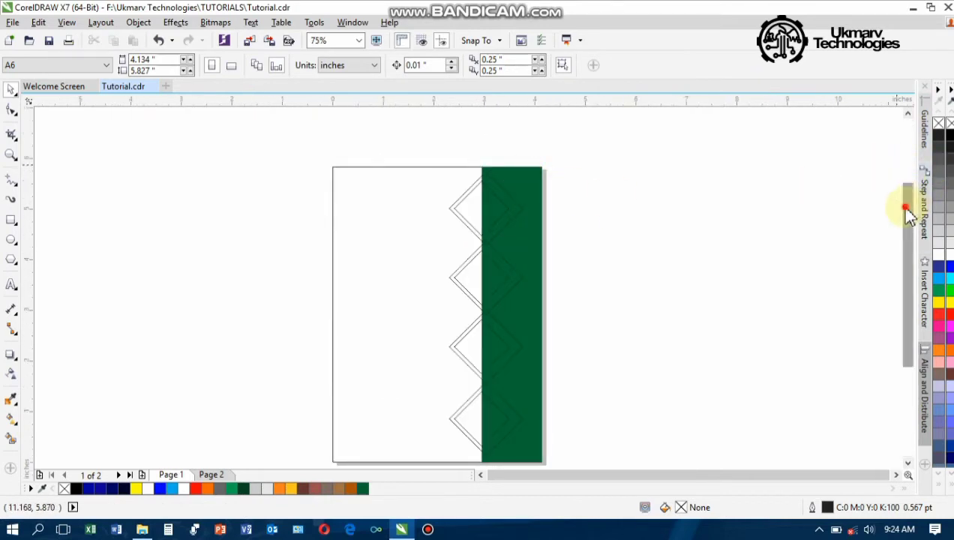
drag(906, 200, 907, 208)
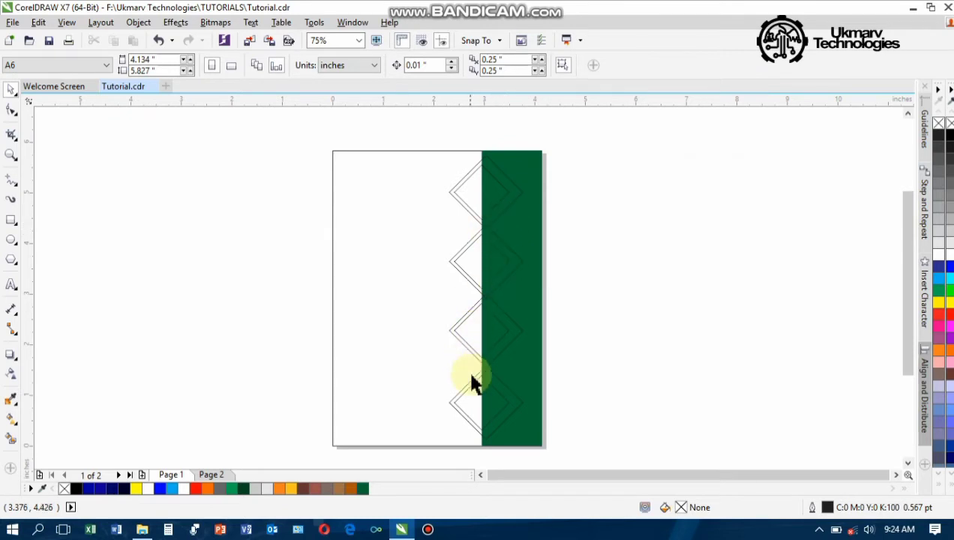
Give the four large zigzag diamonds 3.0 pt outlines
click(469, 168)
shift+click(459, 262)
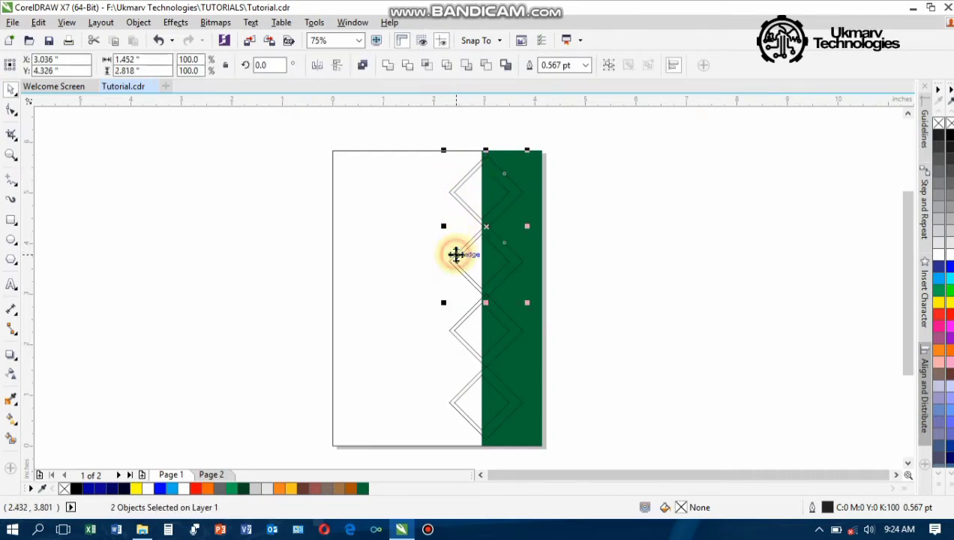
shift+click(452, 334)
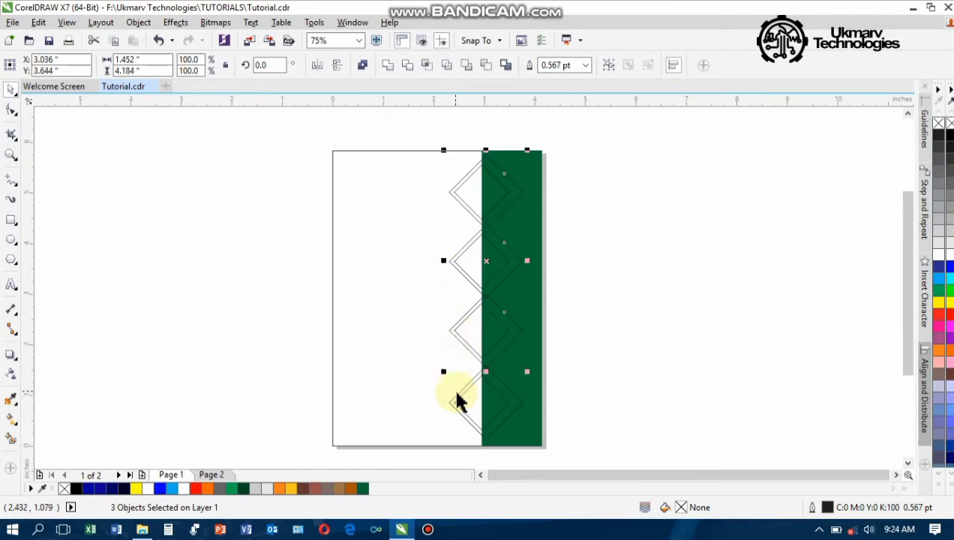
shift+click(457, 398)
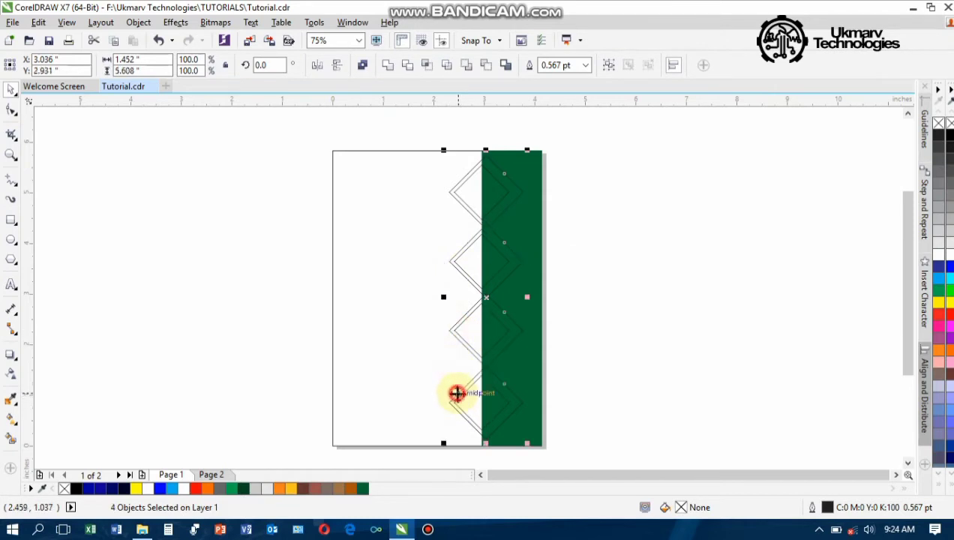
click(587, 66)
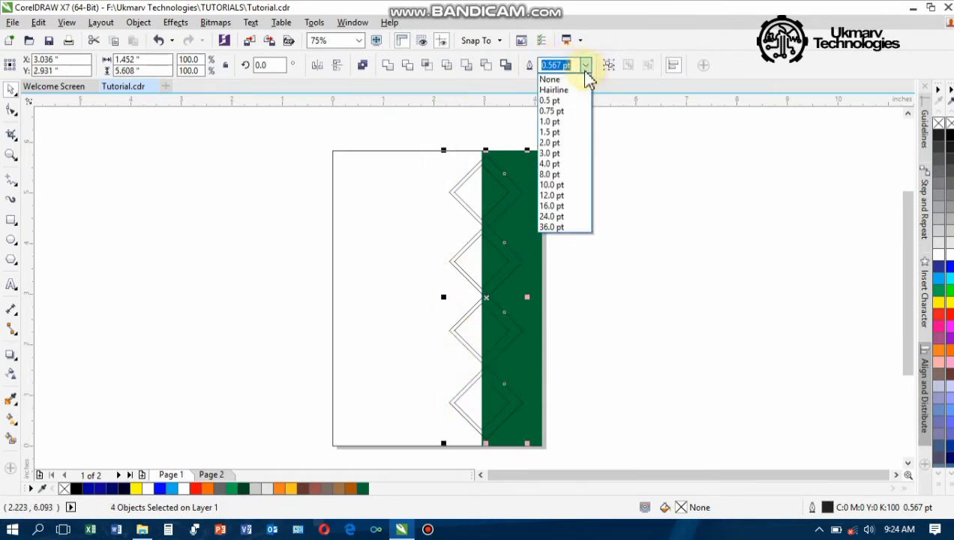
click(546, 153)
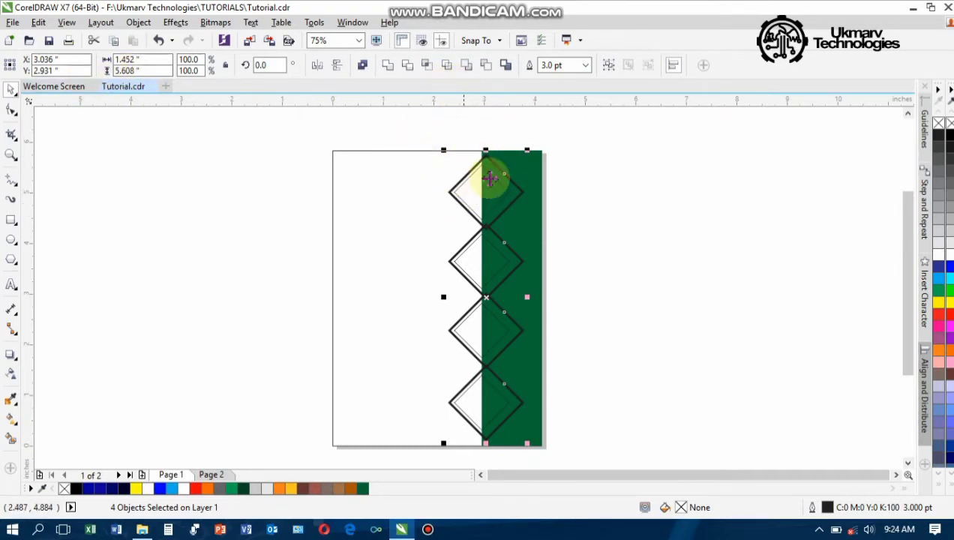
scroll(471, 168, up, 5)
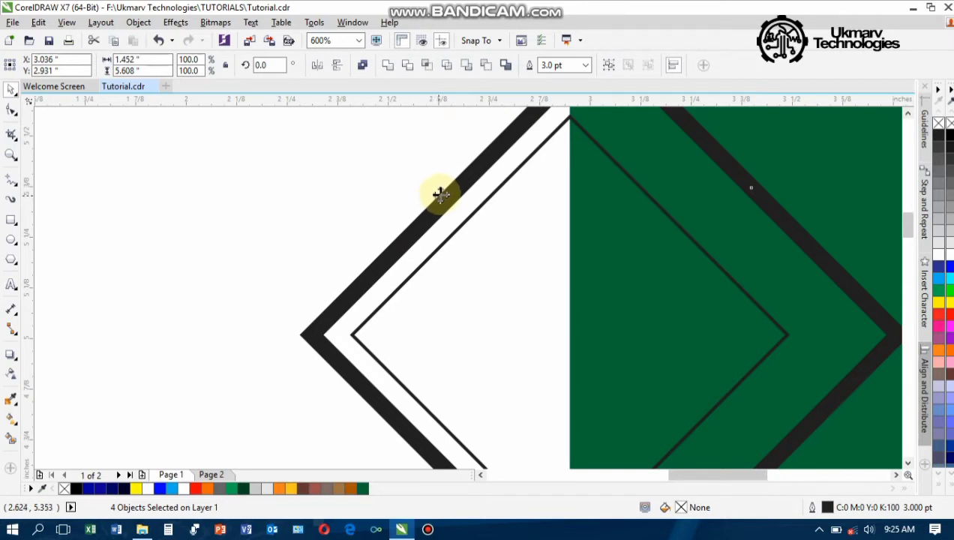
Convert the four zigzag diamond polygons to curves via the Object menu, then select the top diamond
scroll(469, 172, down, 3)
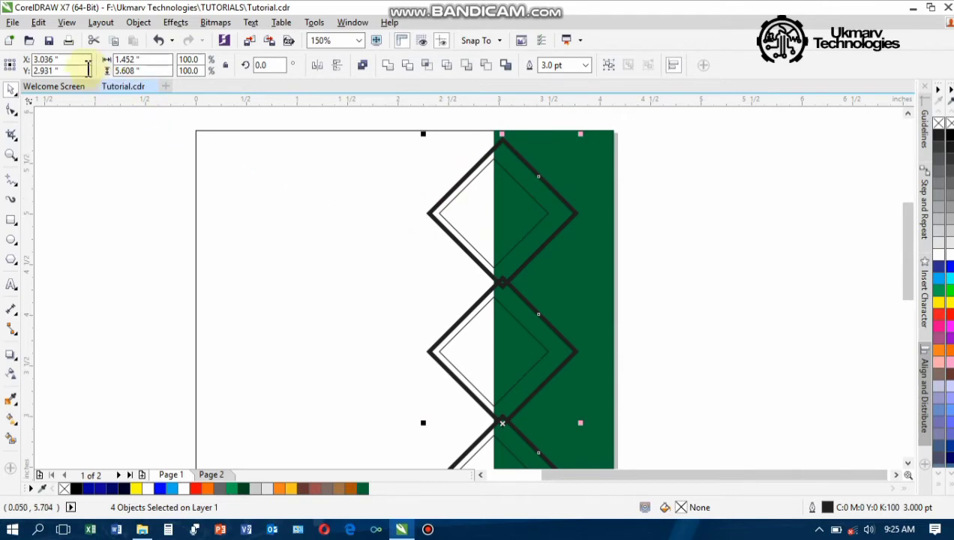
click(138, 22)
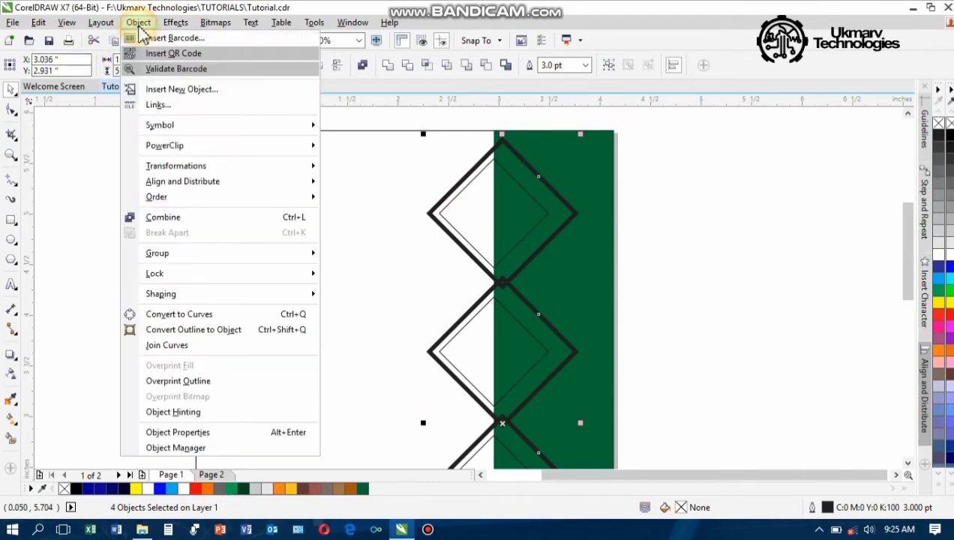
click(182, 315)
click(695, 187)
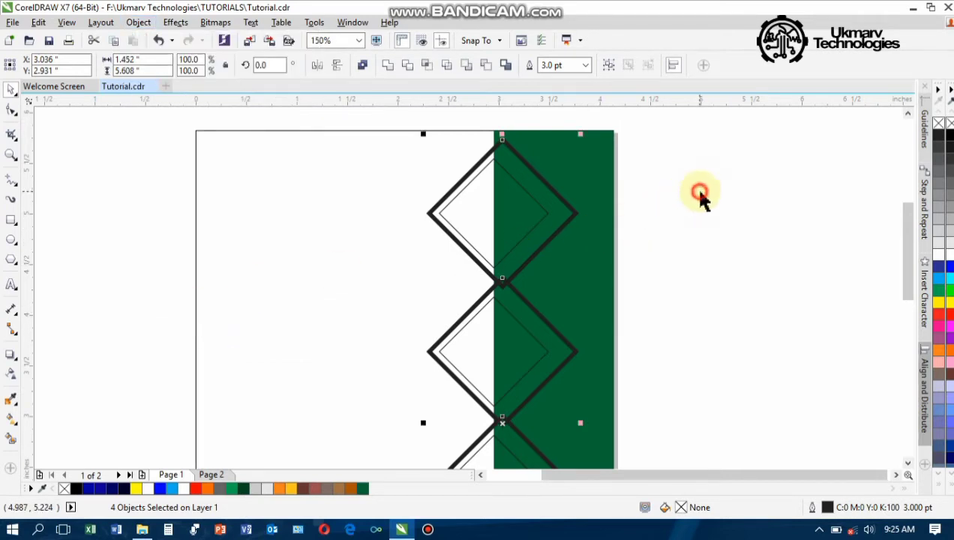
click(562, 201)
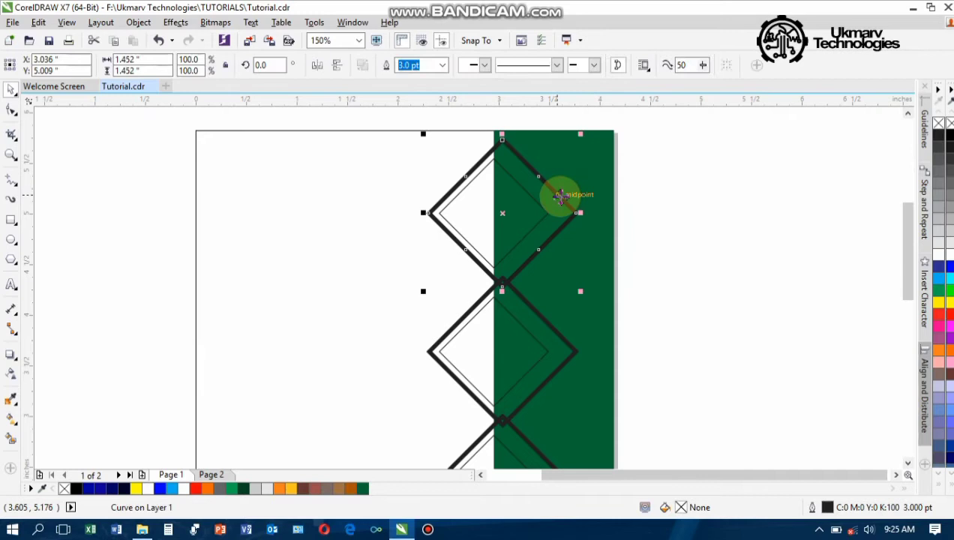
Give the top two diamond outlines a dotted line style
click(528, 71)
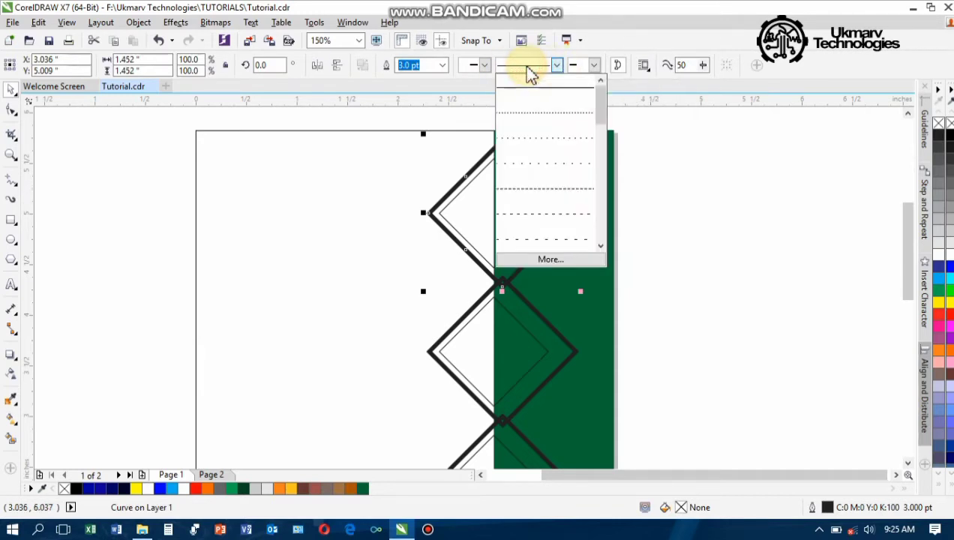
click(532, 116)
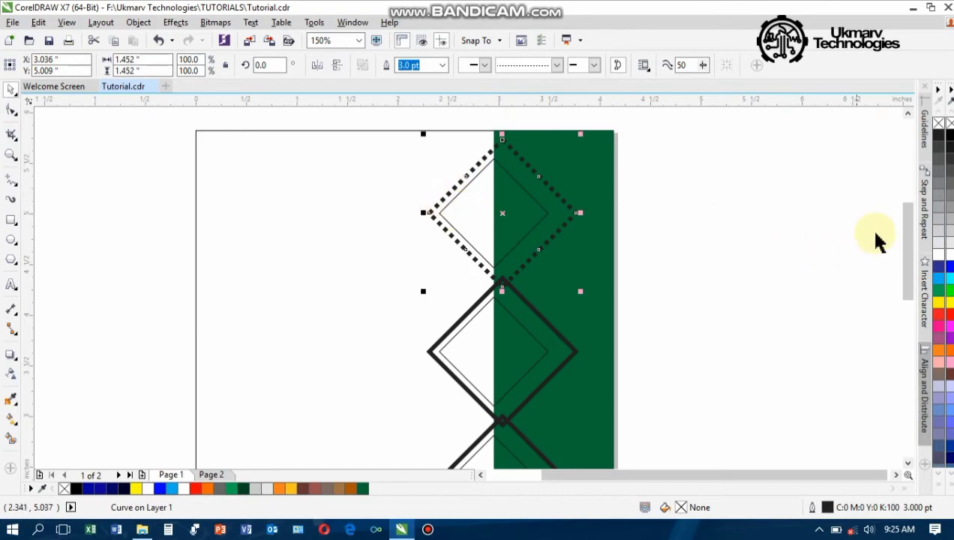
drag(906, 226, 907, 271)
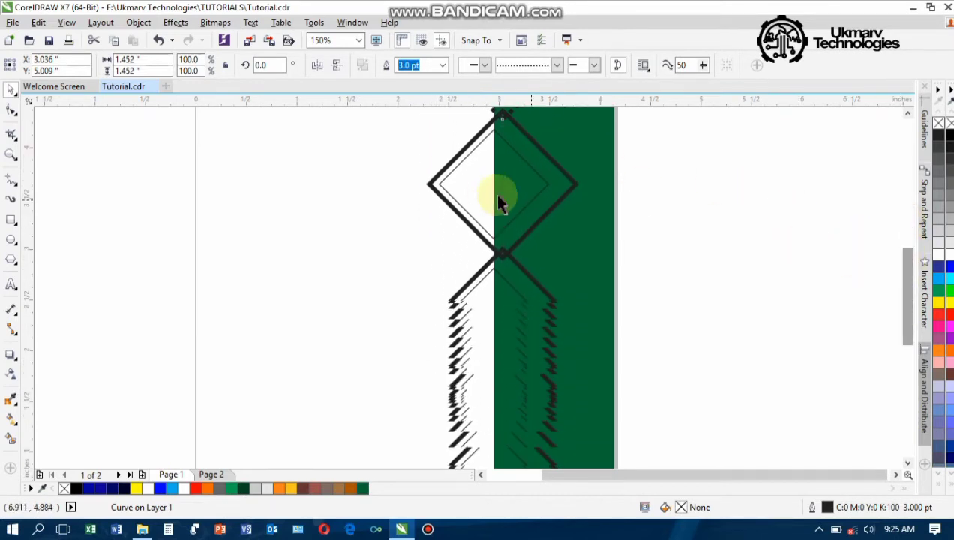
click(434, 185)
click(561, 68)
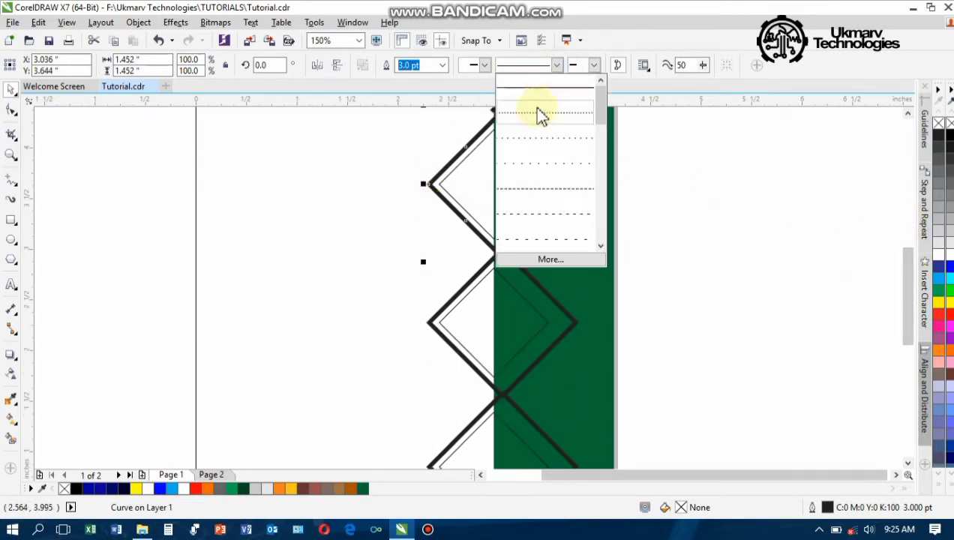
click(536, 115)
Make the lower two diamond outlines dotted as well
click(437, 323)
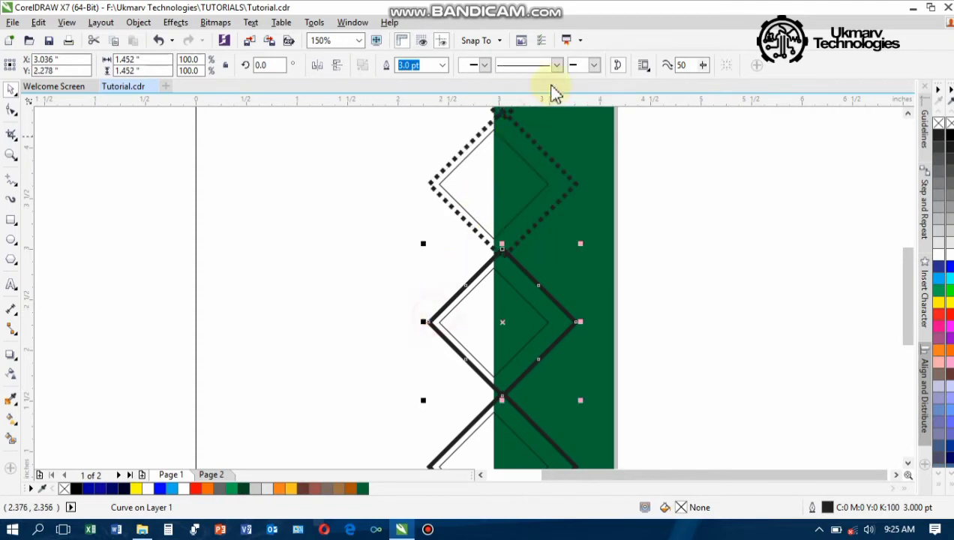
click(557, 66)
click(536, 116)
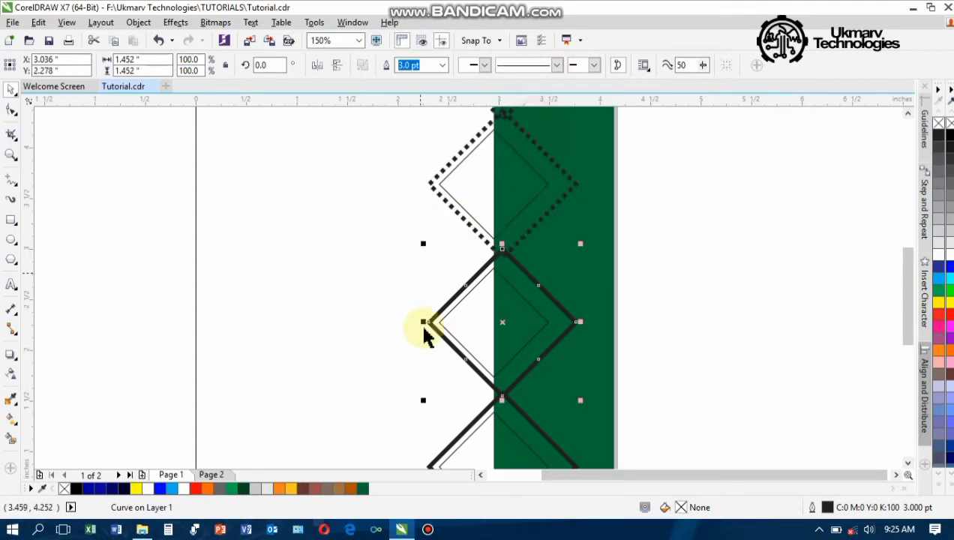
click(468, 426)
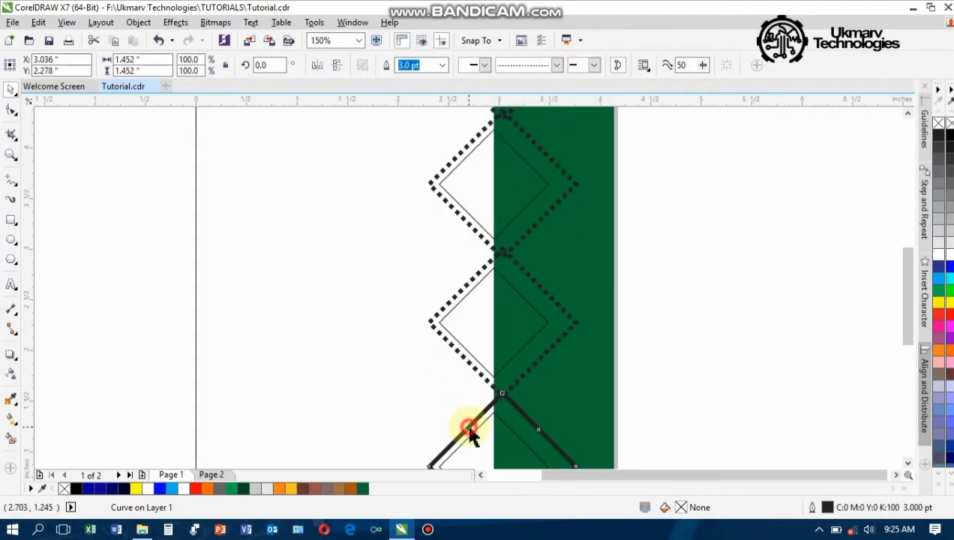
click(556, 65)
click(536, 120)
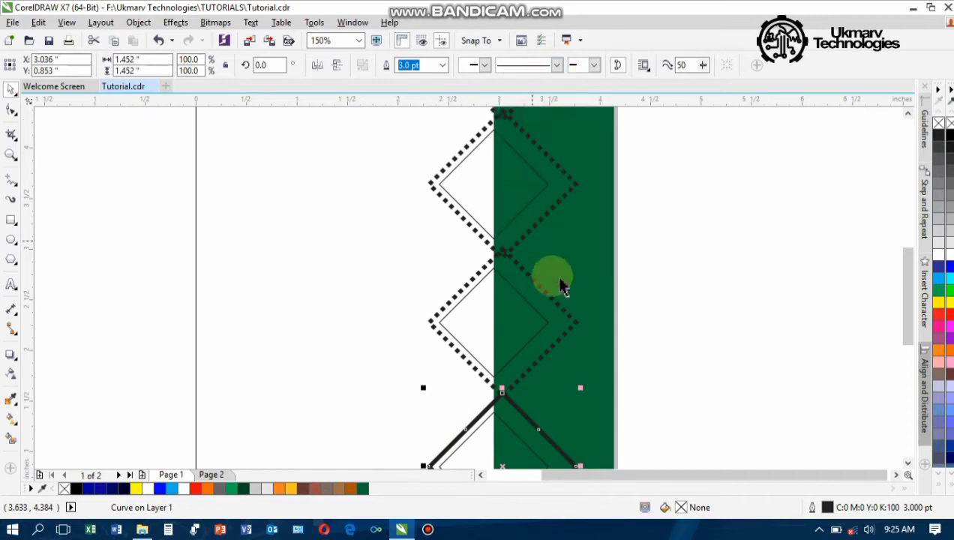
scroll(701, 259, down, 1)
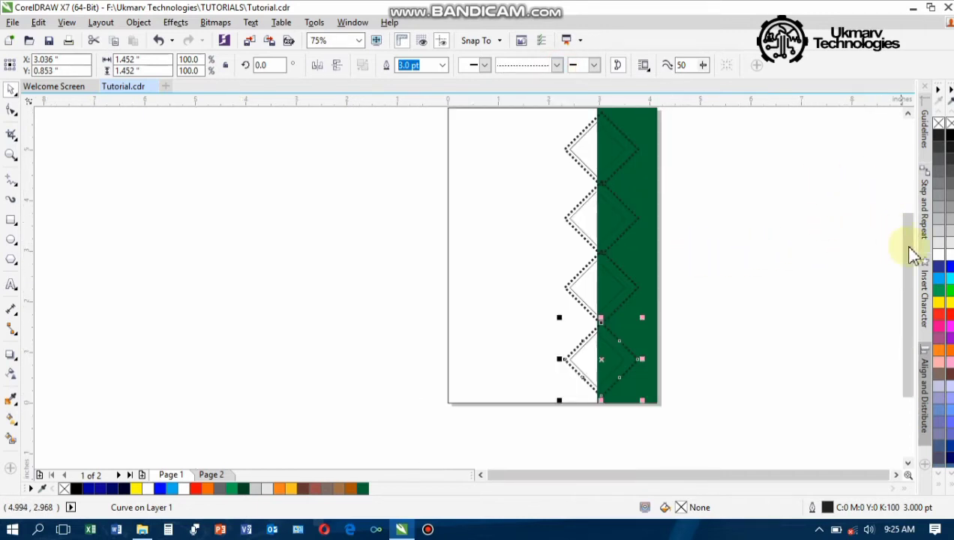
Select all four dotted zigzag diamonds together, starting from a cleared selection
drag(910, 251, 893, 207)
click(689, 214)
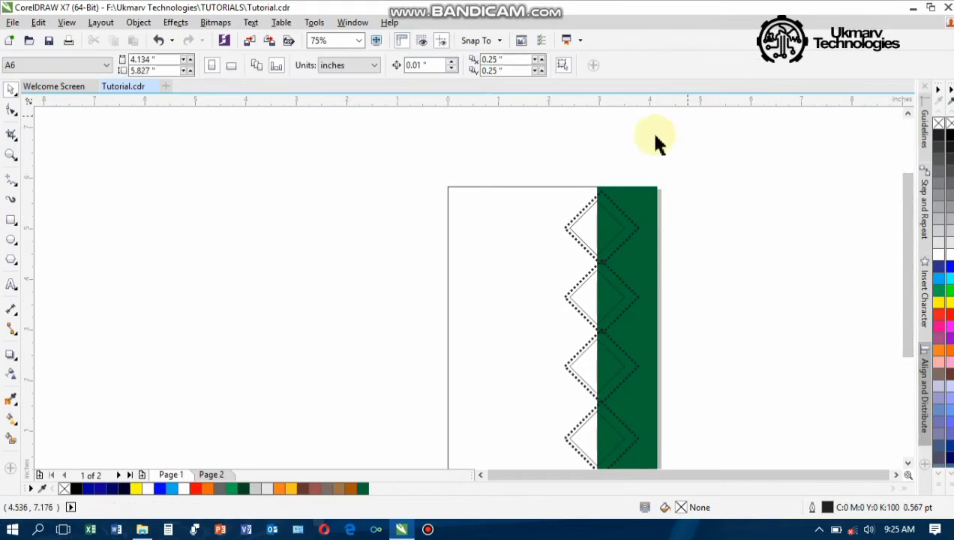
scroll(651, 150, down, 1)
scroll(692, 241, up, 1)
scroll(564, 212, up, 1)
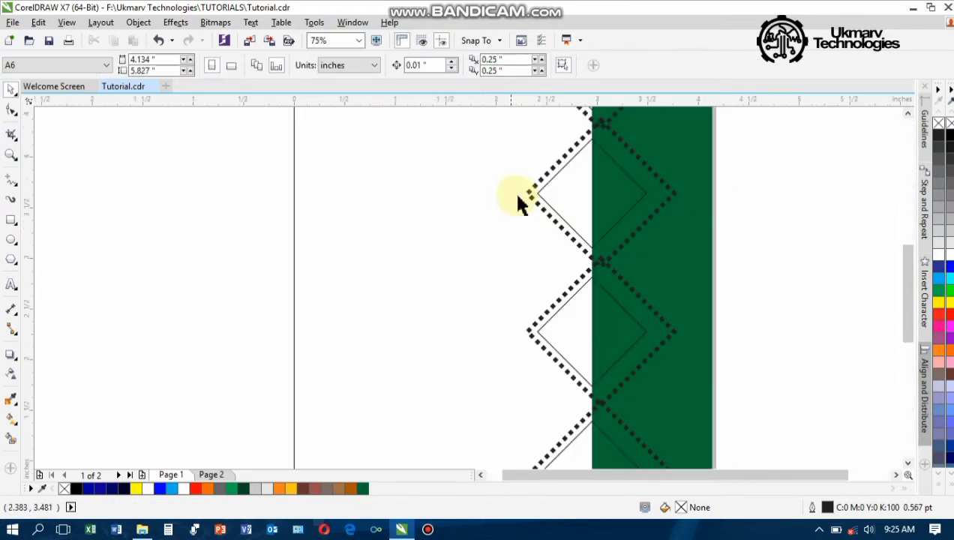
scroll(525, 197, down, 1)
click(540, 170)
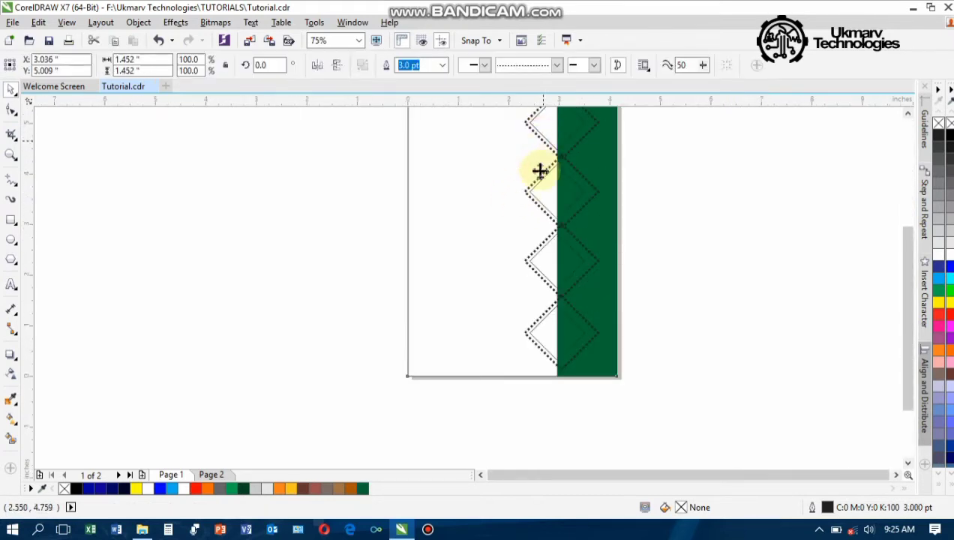
click(641, 164)
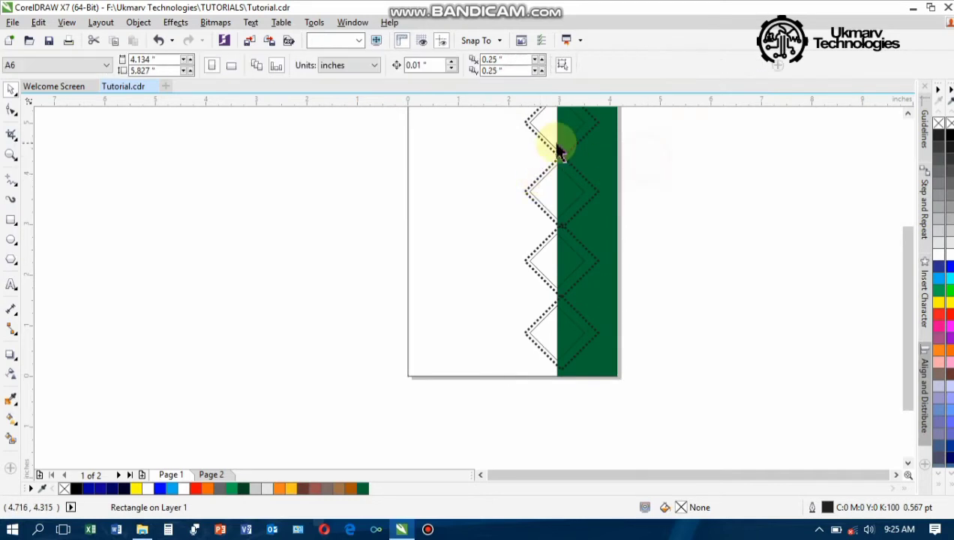
click(544, 153)
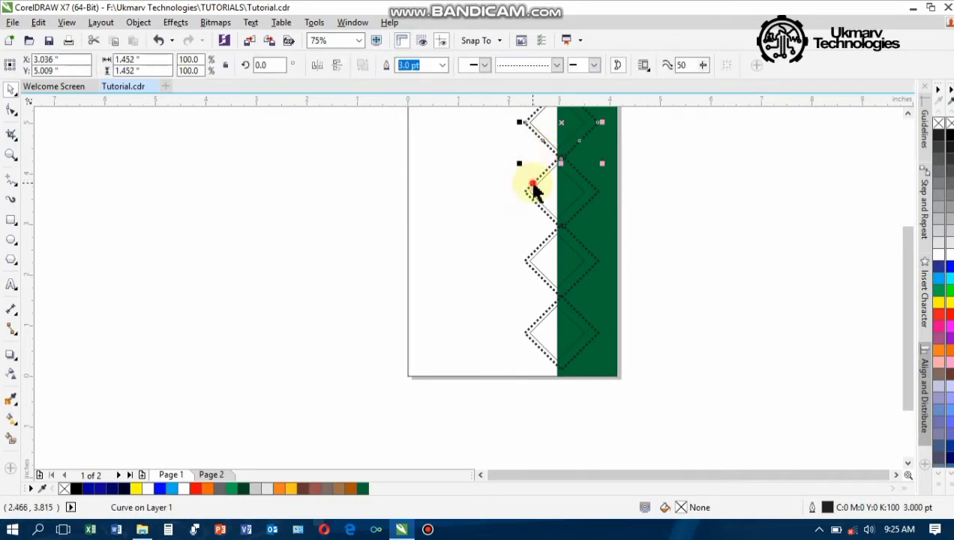
shift+click(532, 186)
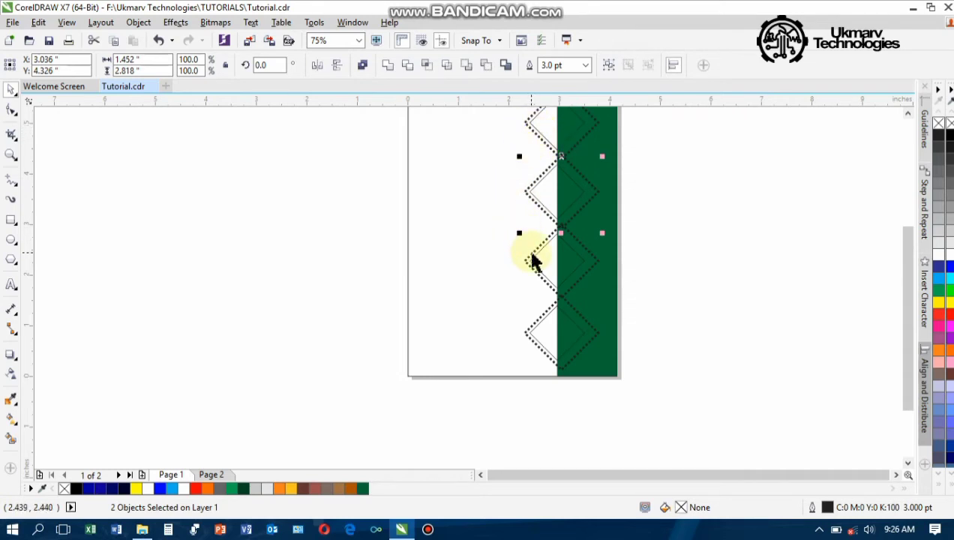
shift+click(532, 261)
shift+click(533, 314)
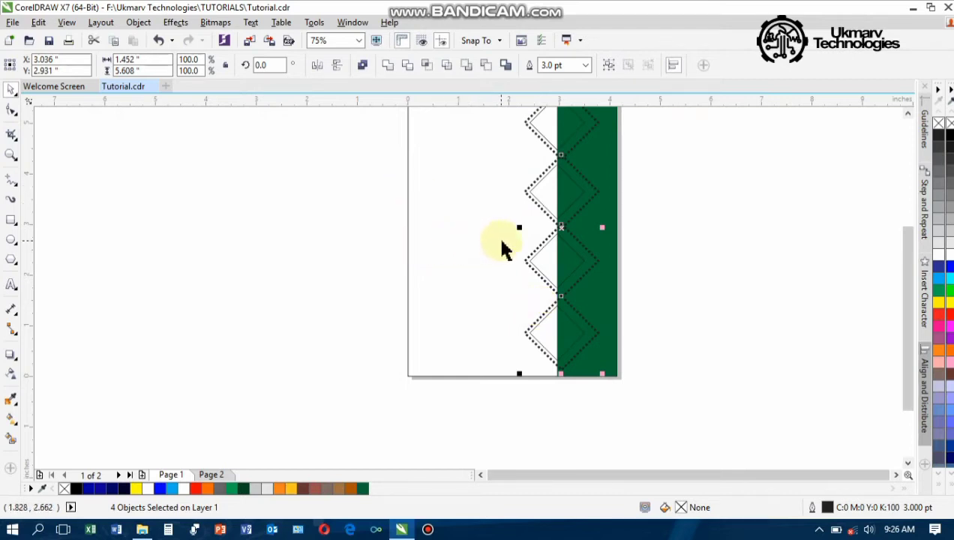
scroll(505, 249, down, 1)
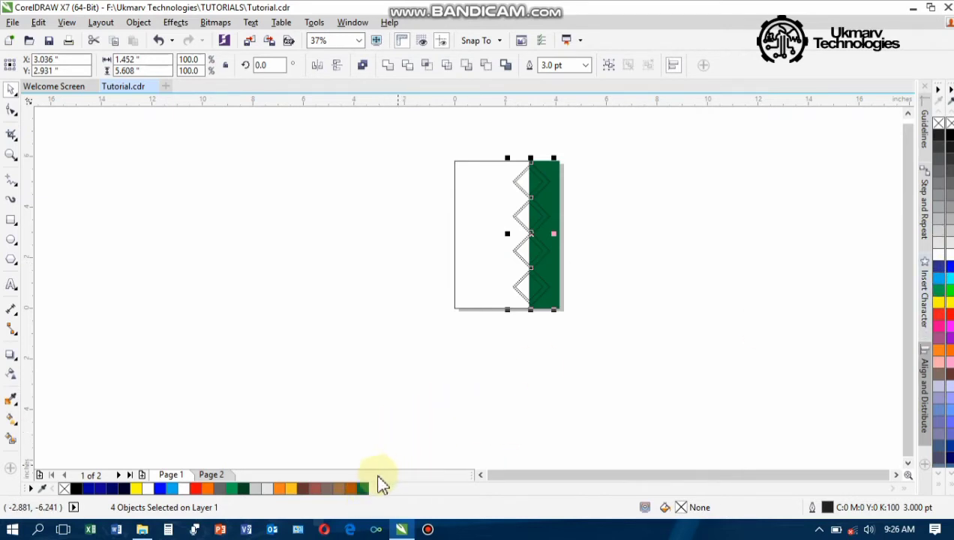
Set the dotted zigzag outlines to dark green
right_click(364, 490)
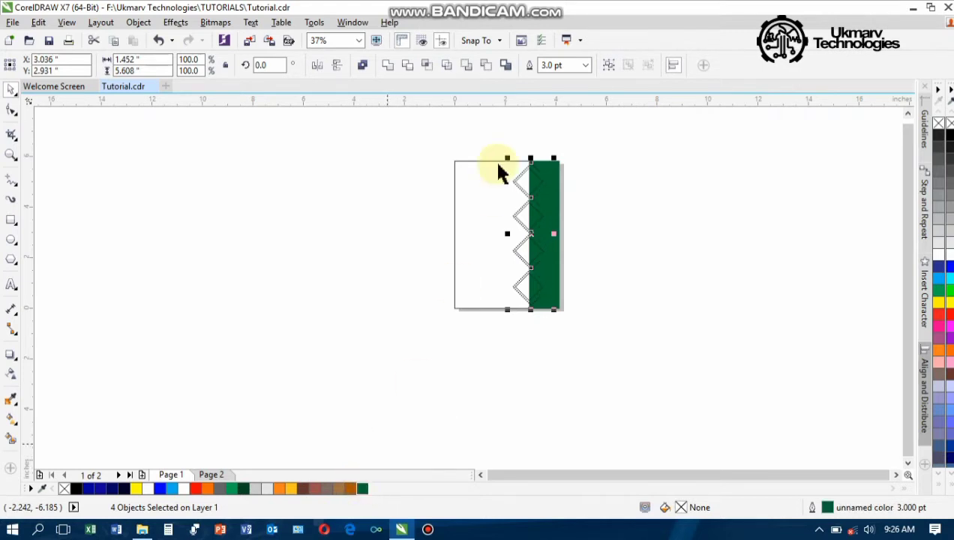
scroll(528, 158, up, 1)
scroll(482, 271, up, 2)
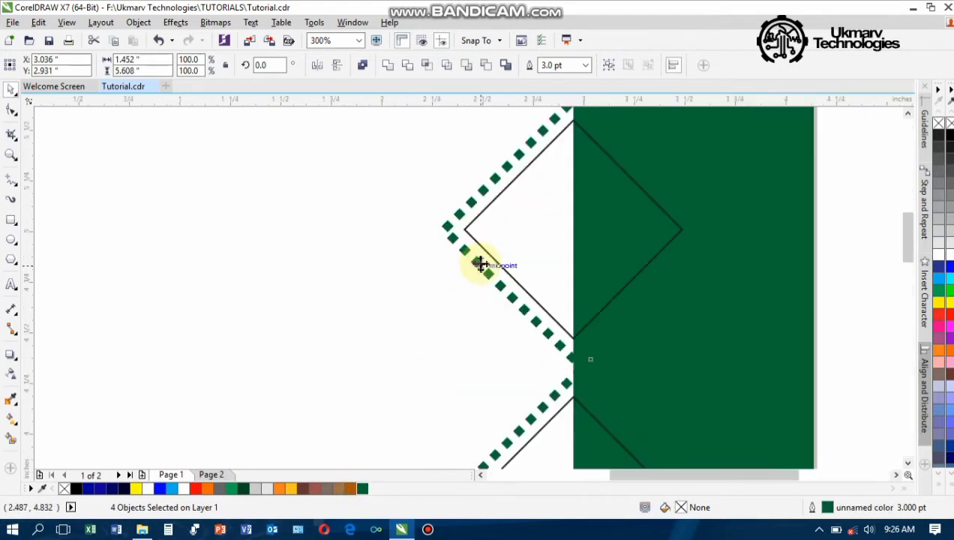
Choose PowerClip Inside for the strip and zigzag group
scroll(471, 260, down, 2)
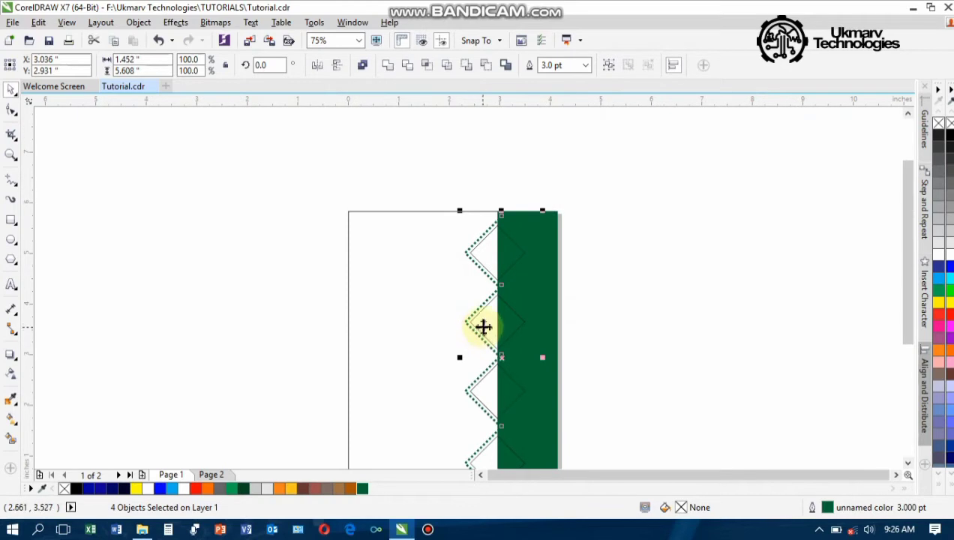
right_click(501, 283)
click(504, 213)
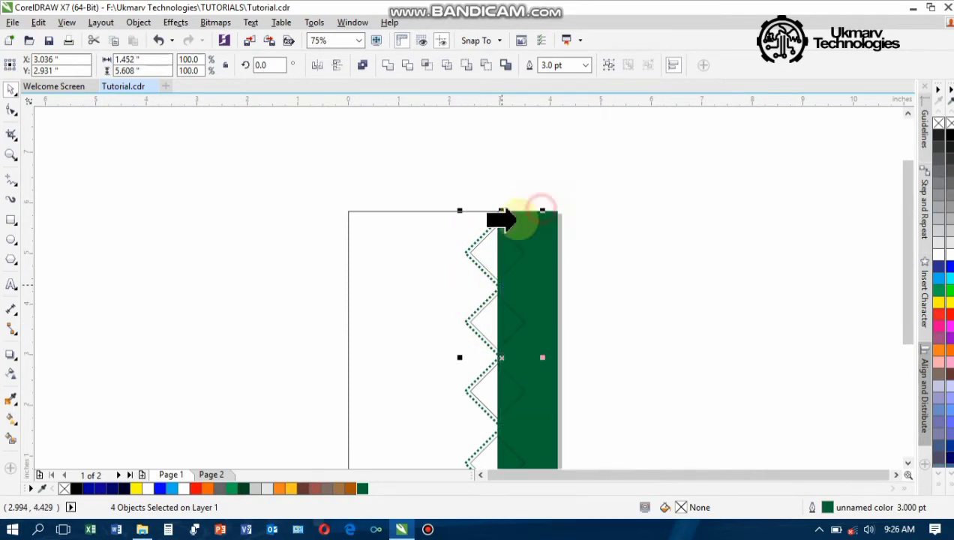
PowerClip the strip and zigzag group into the white page rectangle, then deselect it
click(420, 242)
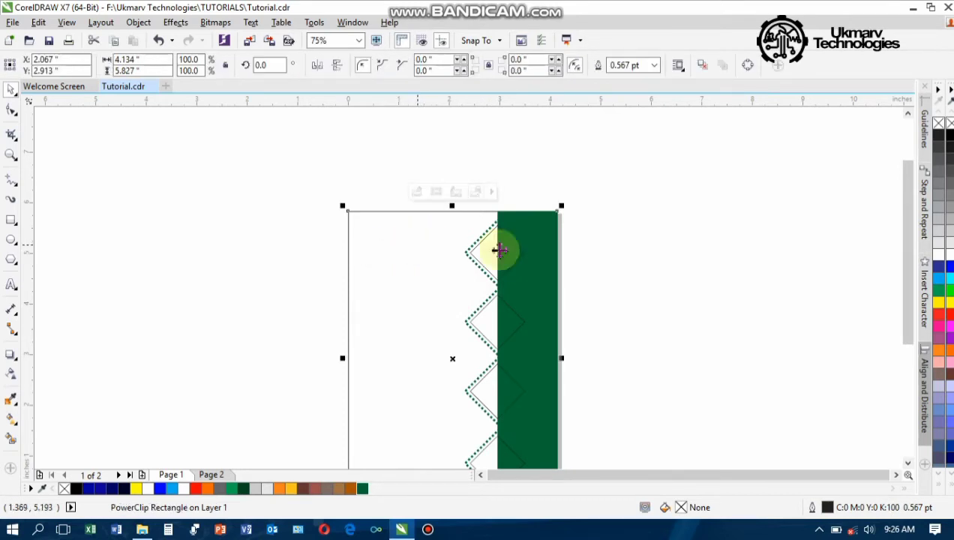
click(638, 247)
drag(444, 276, 513, 230)
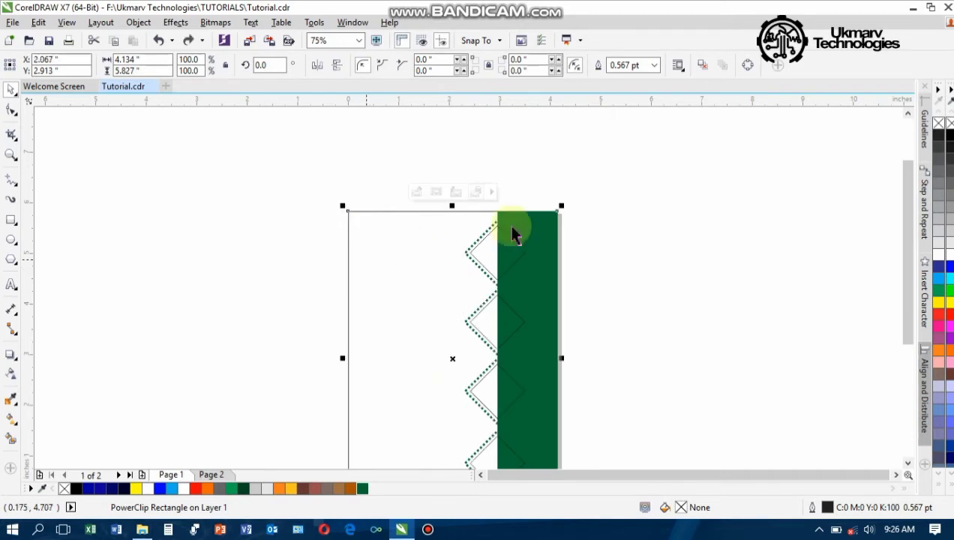
drag(908, 218, 909, 262)
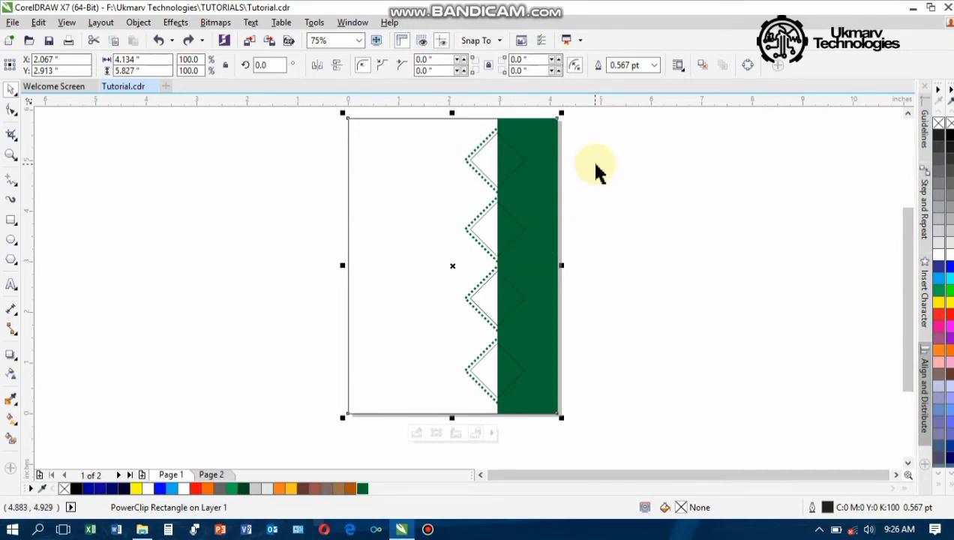
click(152, 204)
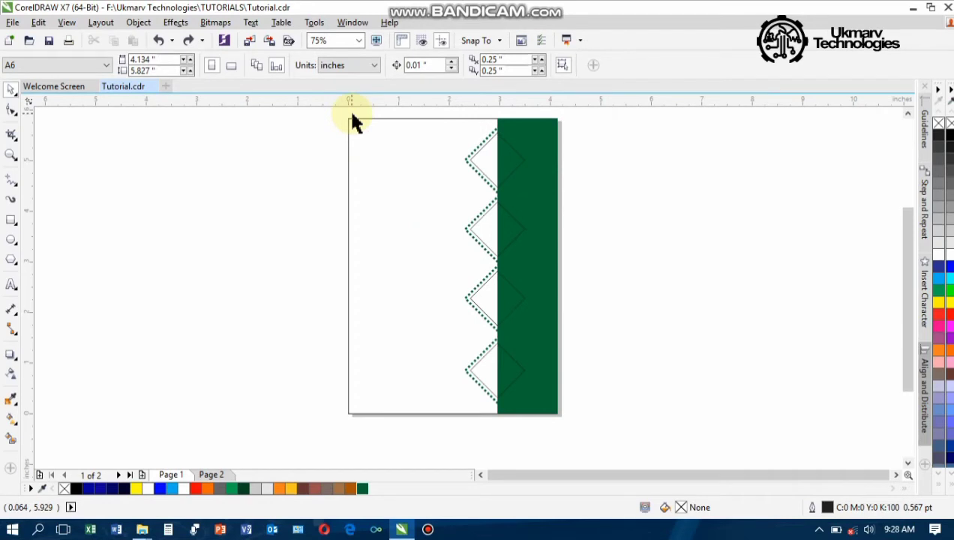
Import 5-2-burger-png, the Croaker-fish file and fried_chicken_PNG14089 together
click(253, 47)
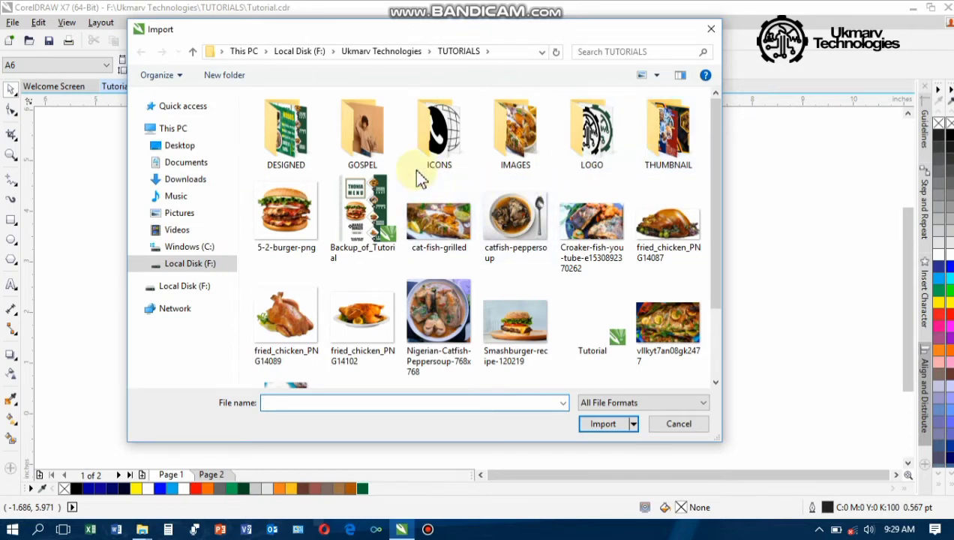
click(288, 222)
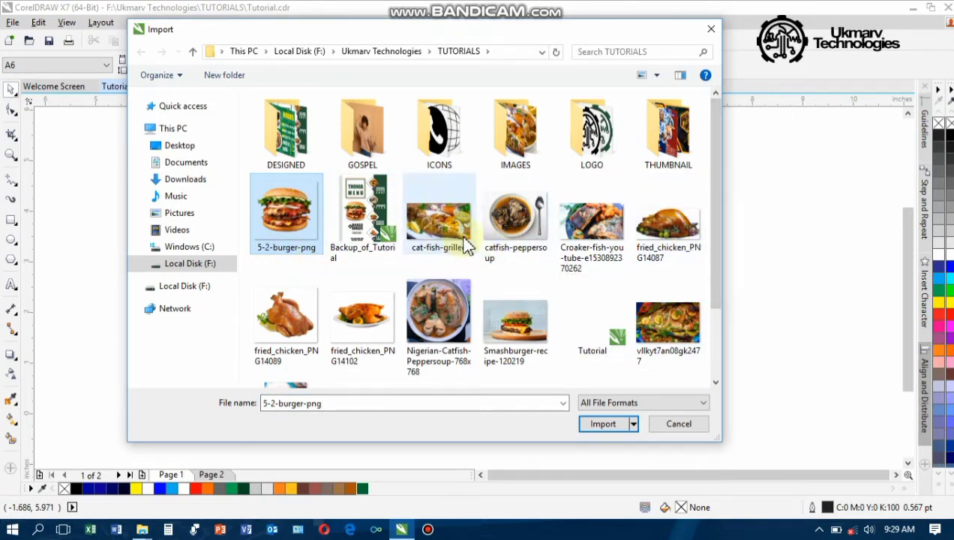
ctrl+click(605, 239)
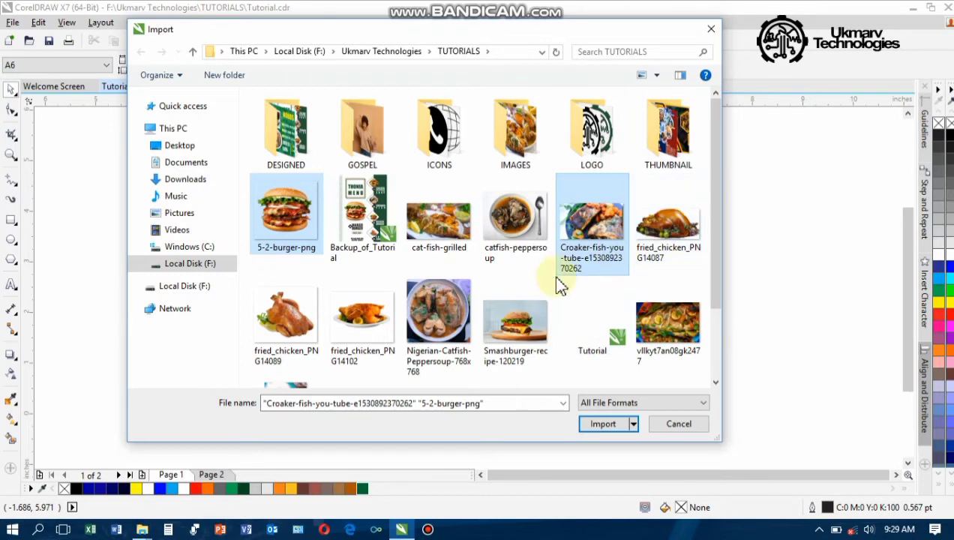
ctrl+click(294, 327)
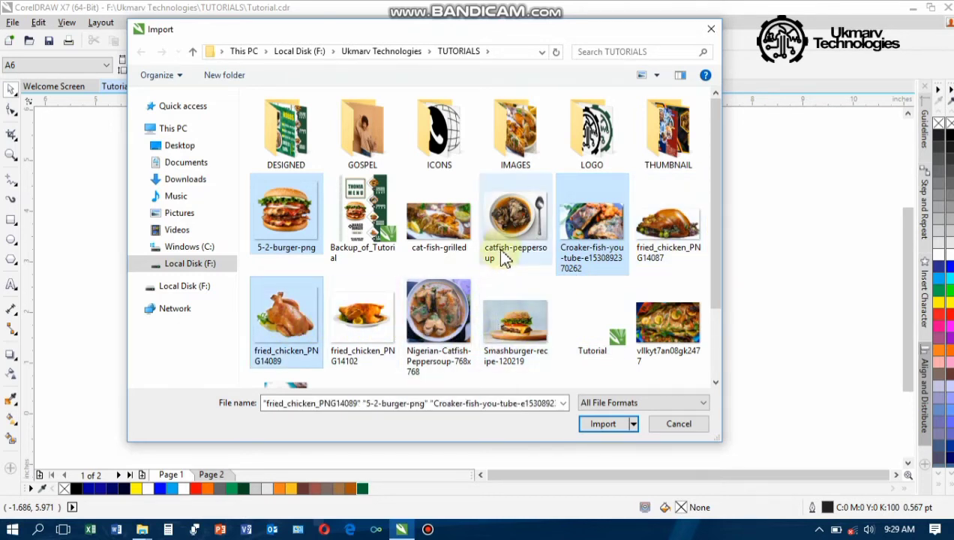
scroll(546, 308, down, 1)
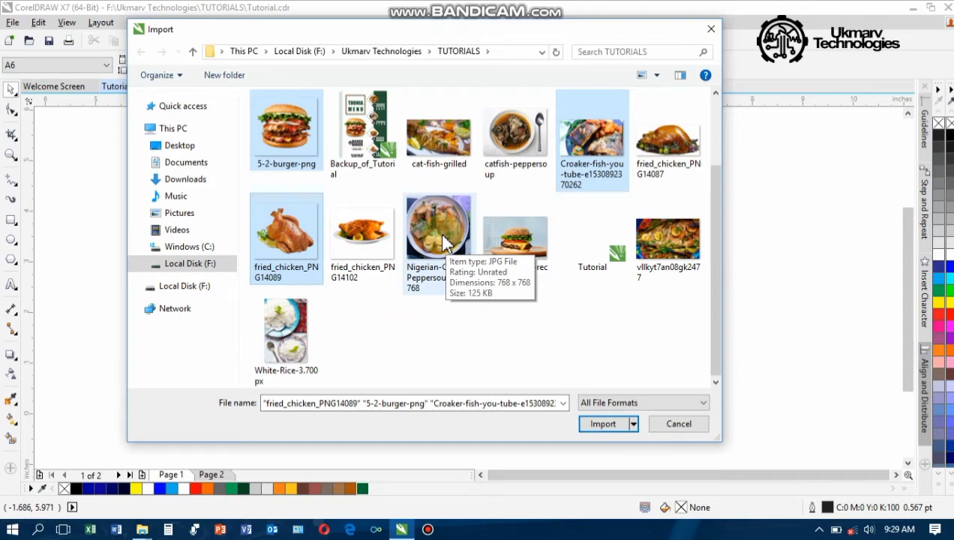
scroll(443, 239, up, 1)
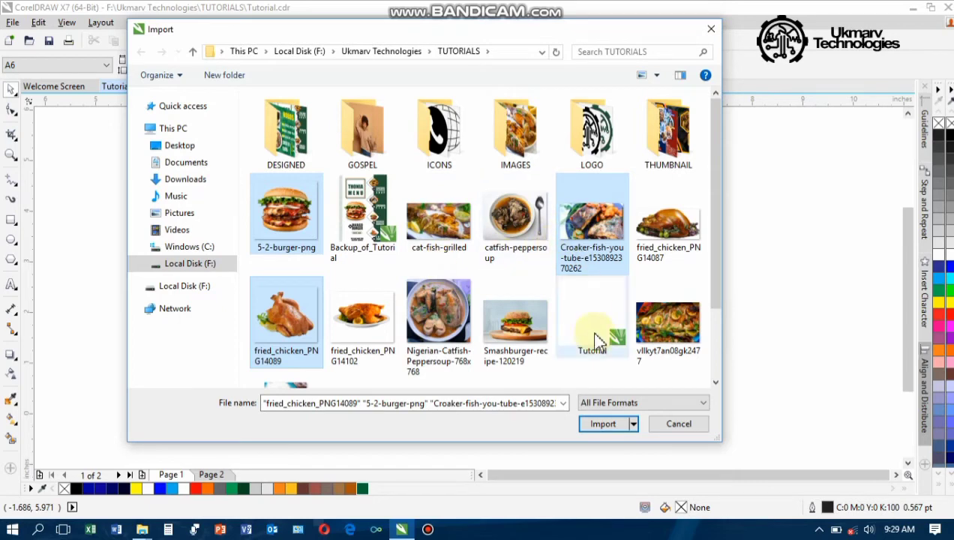
click(605, 424)
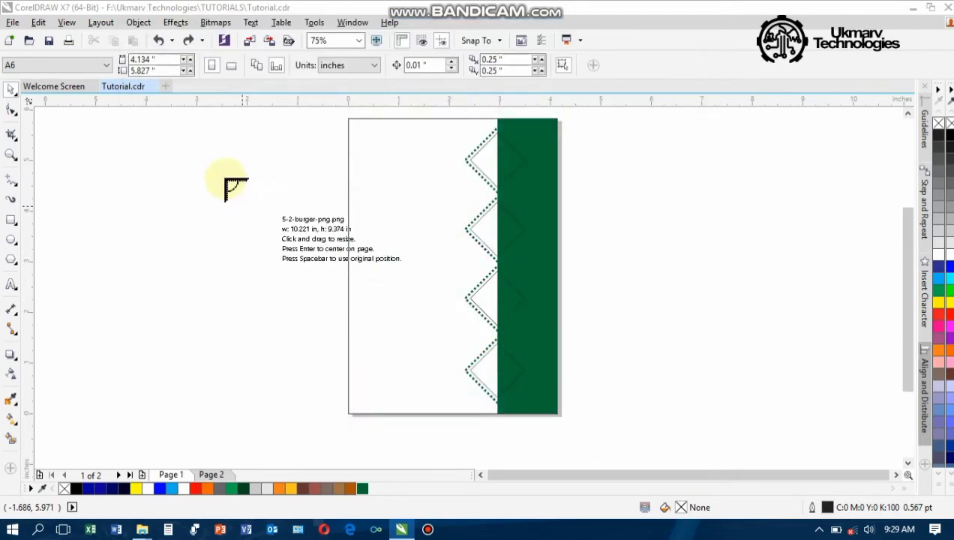
Place the burger, croaker fish and fried chicken photos left of the page
drag(226, 180, 269, 220)
drag(208, 257, 275, 294)
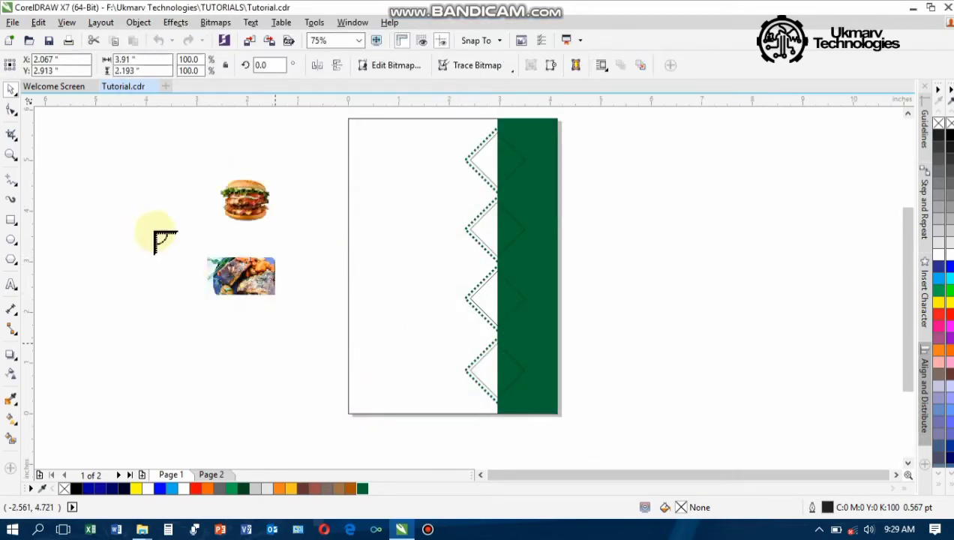
drag(155, 239, 211, 284)
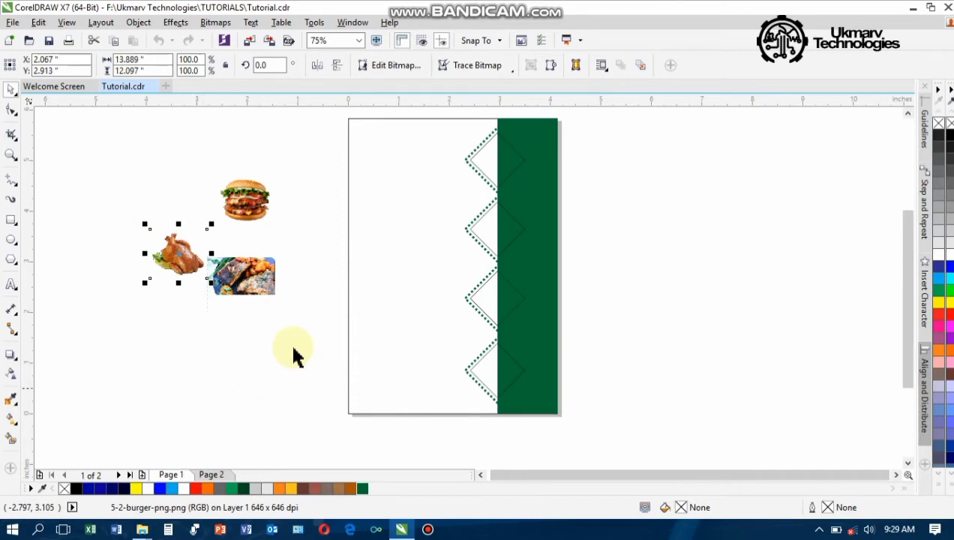
Import chicken-pepper-soup-640x600-1 from the IMAGES folder and place it beside the page
click(251, 43)
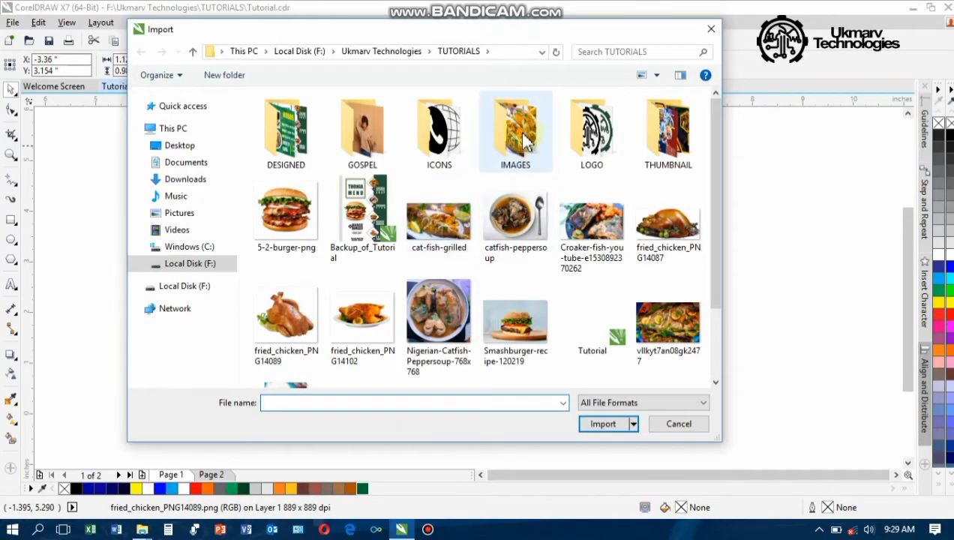
double_click(525, 140)
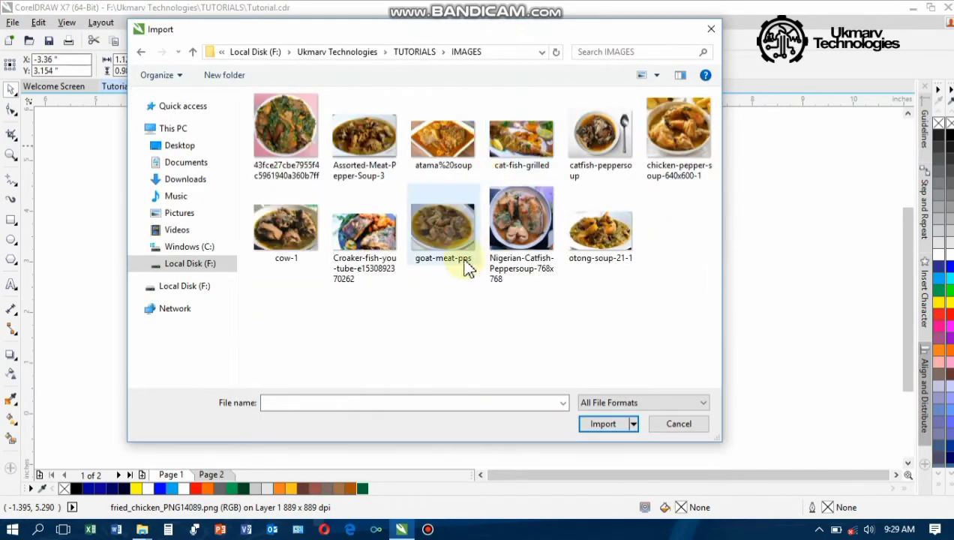
click(658, 134)
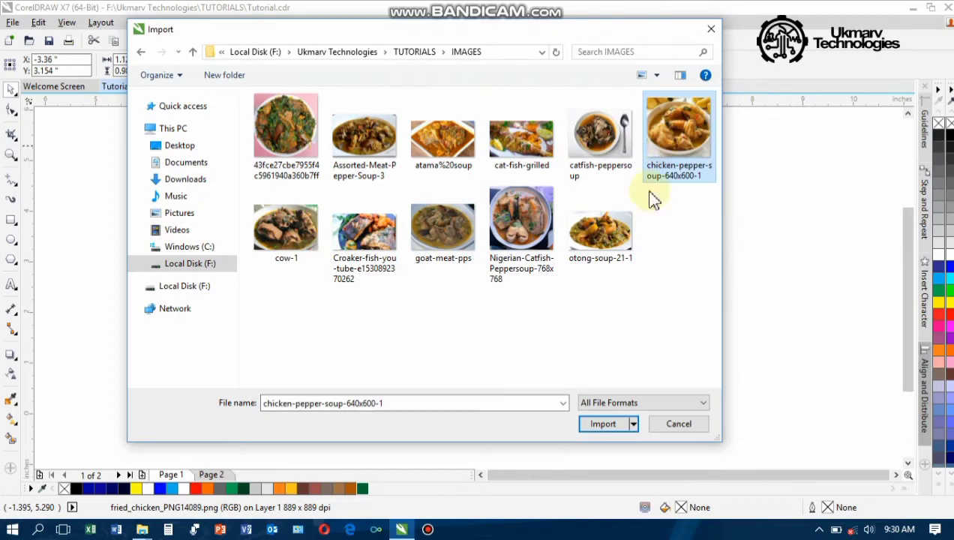
click(600, 426)
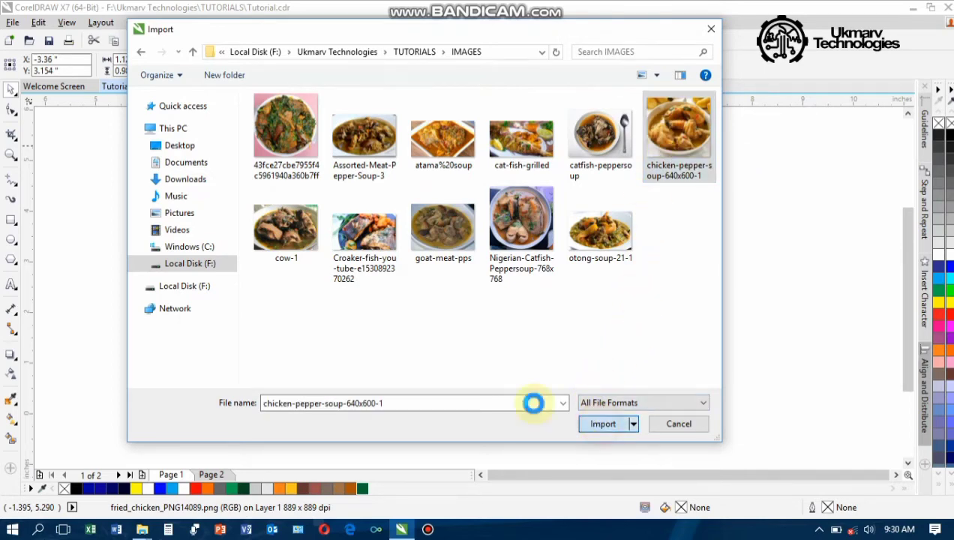
drag(164, 310, 268, 407)
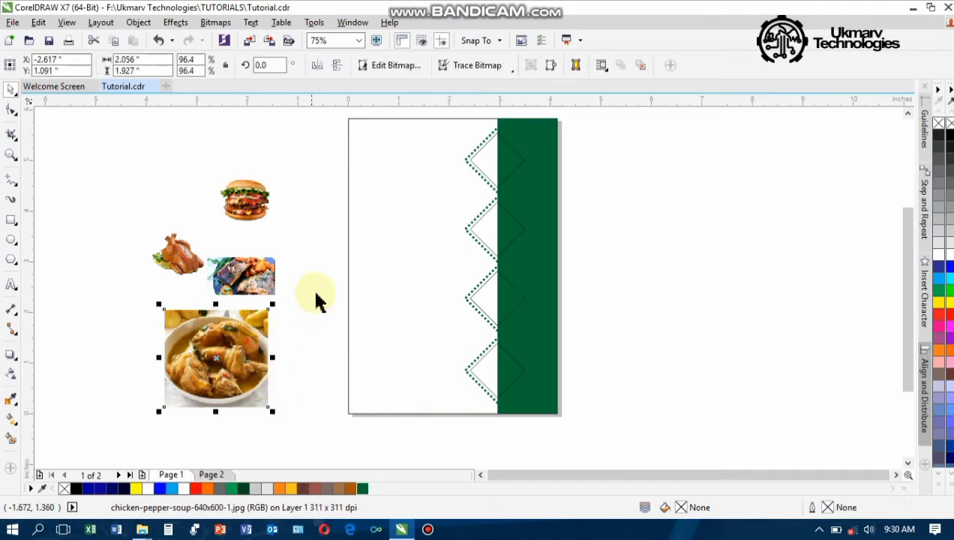
Scale the burger photo to about 22.8% and position it on the page left of the zigzag
click(709, 268)
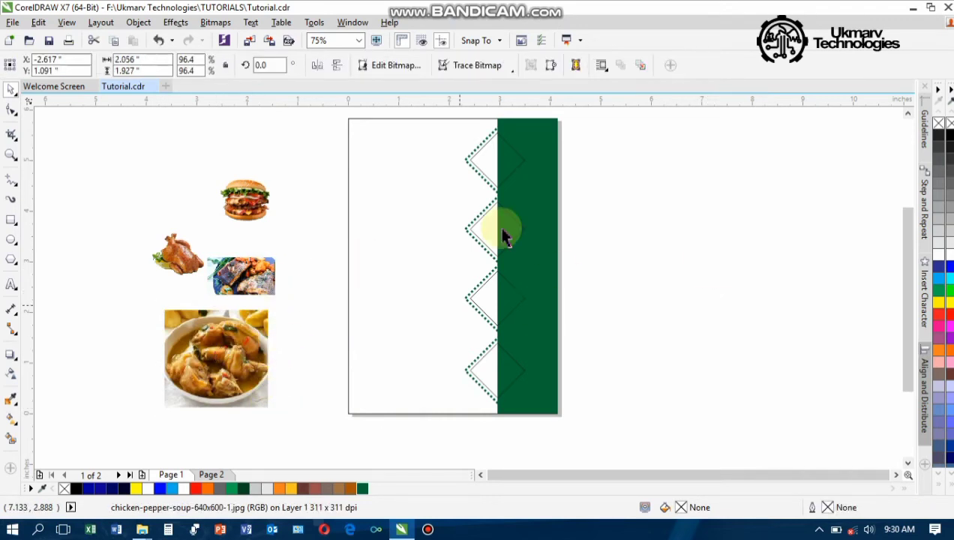
click(248, 210)
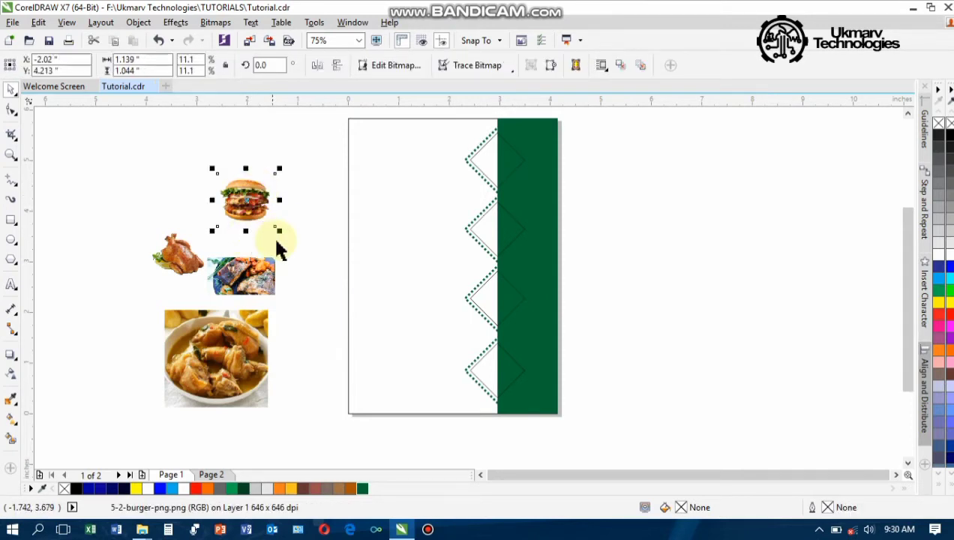
drag(279, 230, 345, 285)
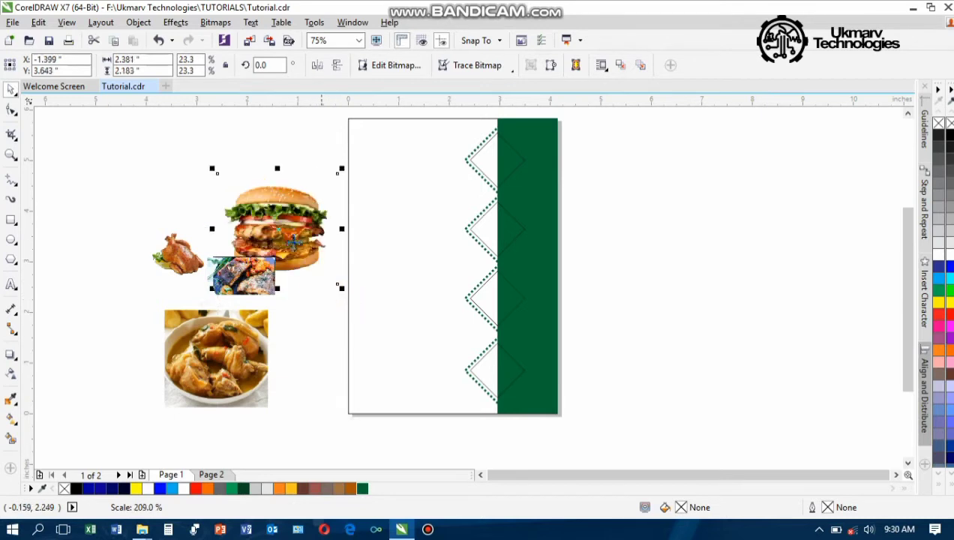
drag(330, 251, 409, 267)
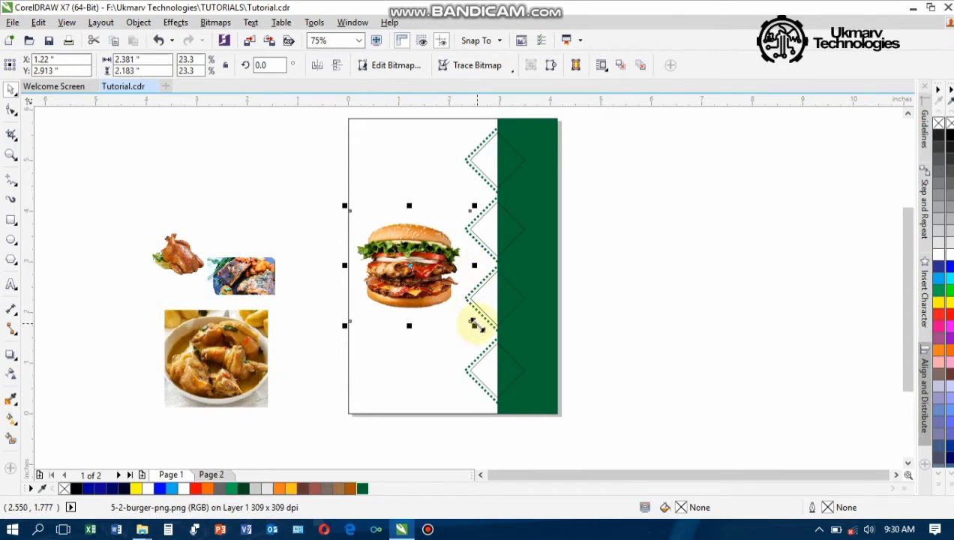
drag(474, 326, 452, 312)
drag(399, 267, 423, 291)
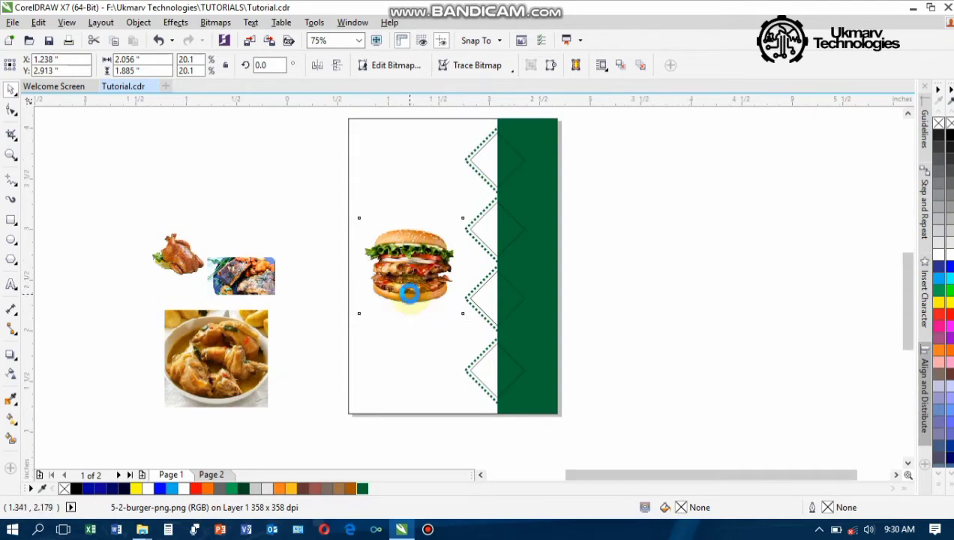
scroll(409, 293, up, 2)
drag(518, 340, 547, 362)
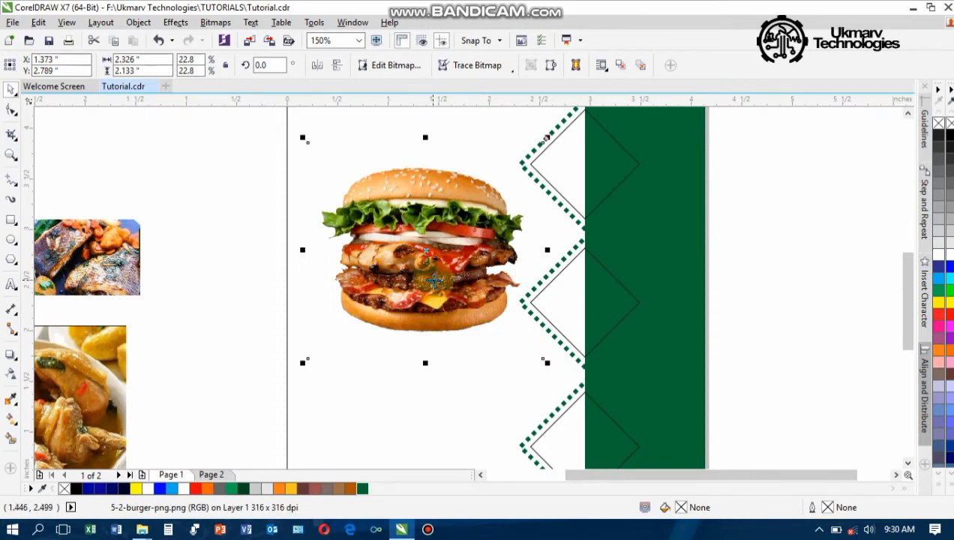
drag(431, 279, 422, 280)
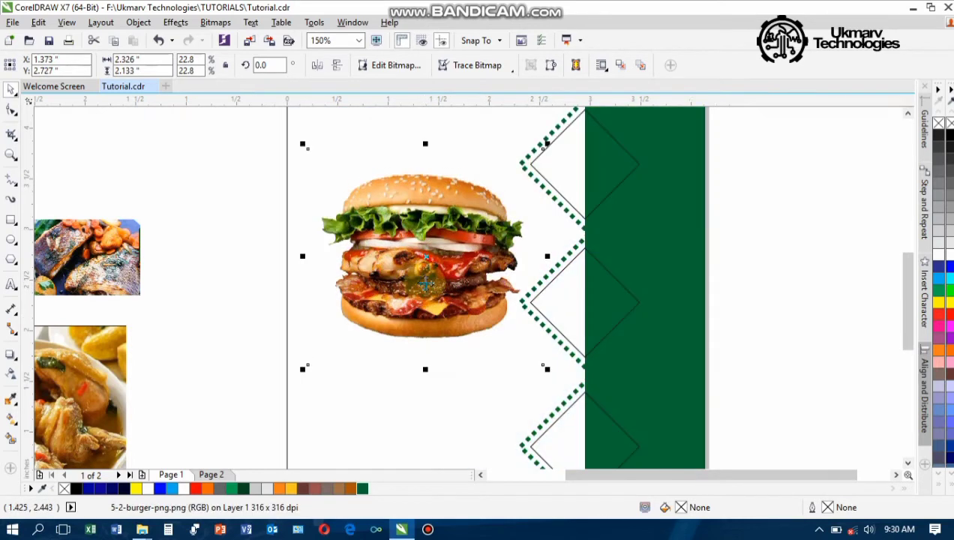
scroll(423, 280, down, 2)
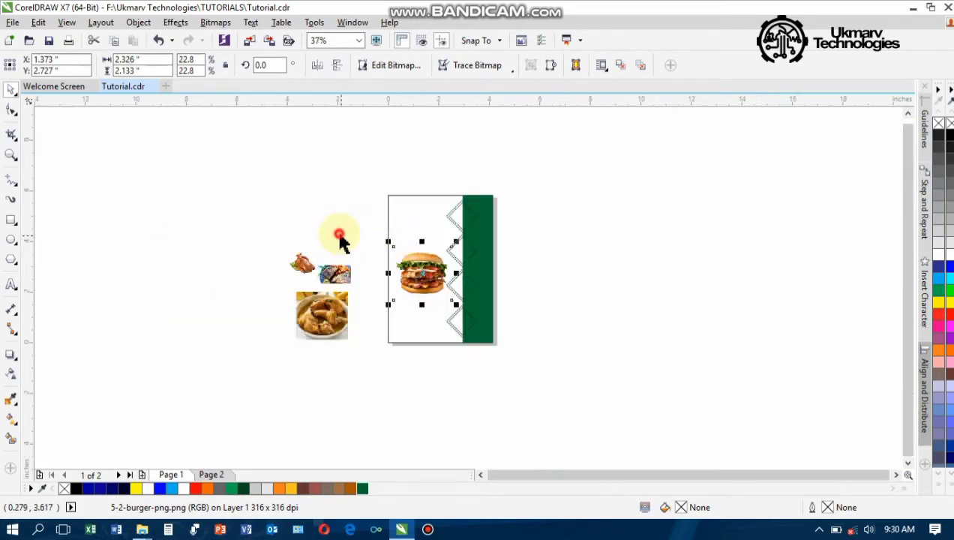
click(280, 225)
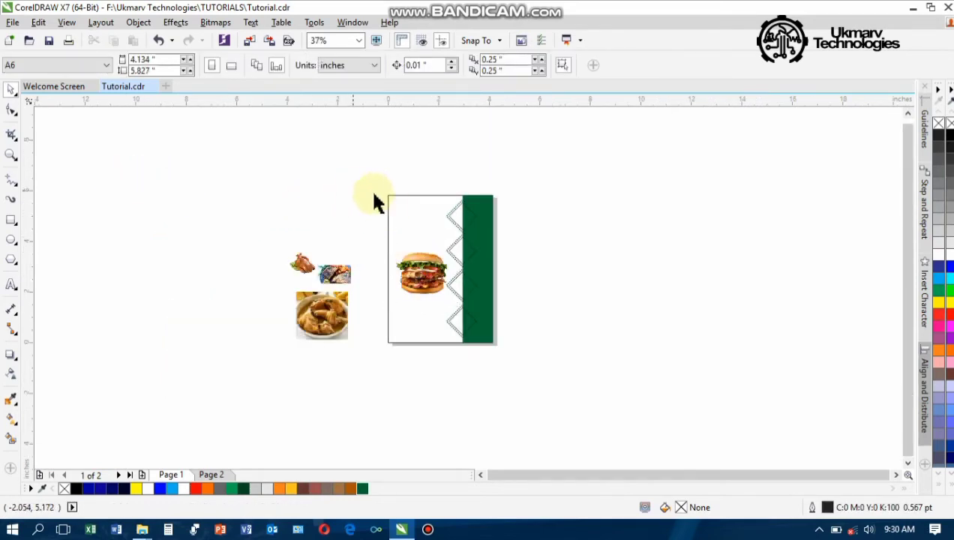
Bring the whole page into view and show the Freehand tool's line-drawing flyout
scroll(388, 203, up, 1)
scroll(375, 196, up, 1)
scroll(352, 181, down, 2)
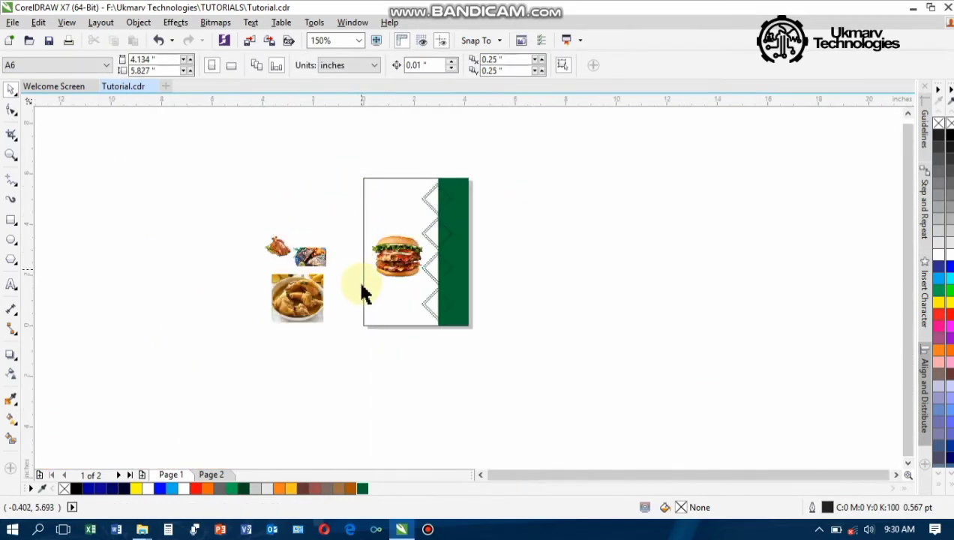
scroll(358, 264, up, 1)
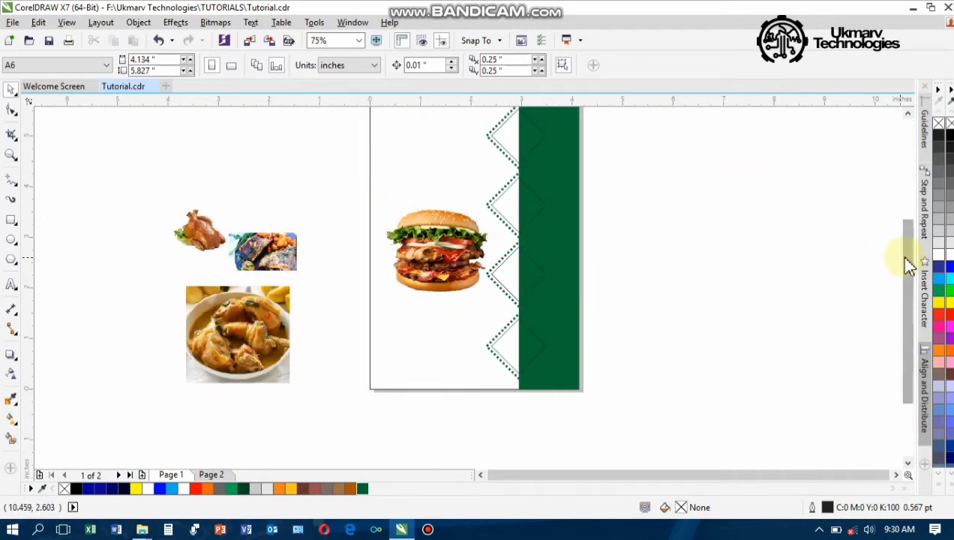
drag(899, 256, 905, 225)
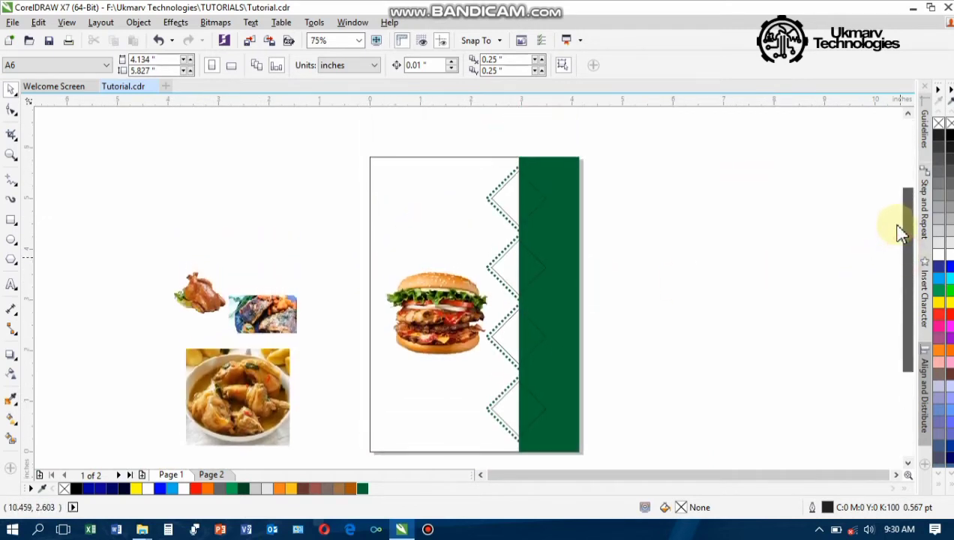
click(18, 188)
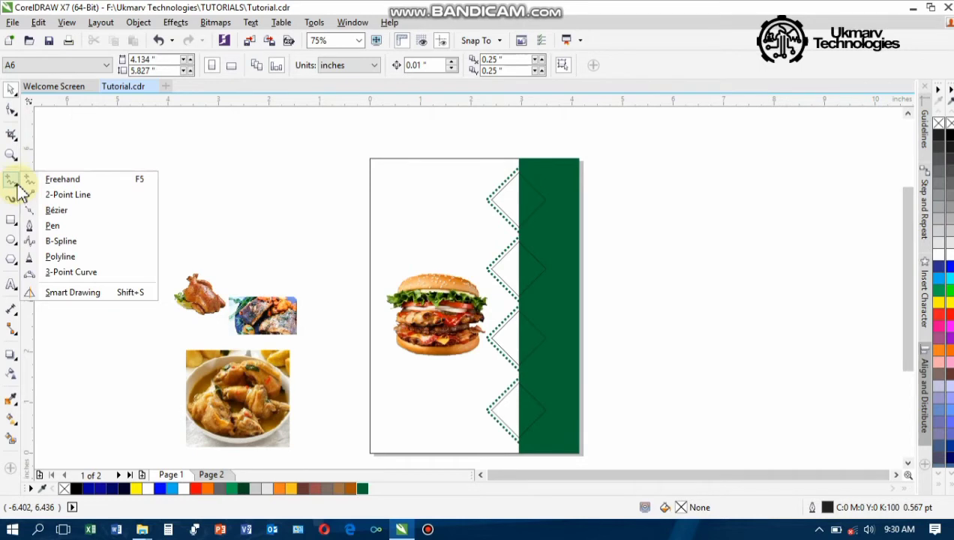
Draw a short 2-Point diagonal line at the page's top-left corner, 1.5 pt thick
click(63, 197)
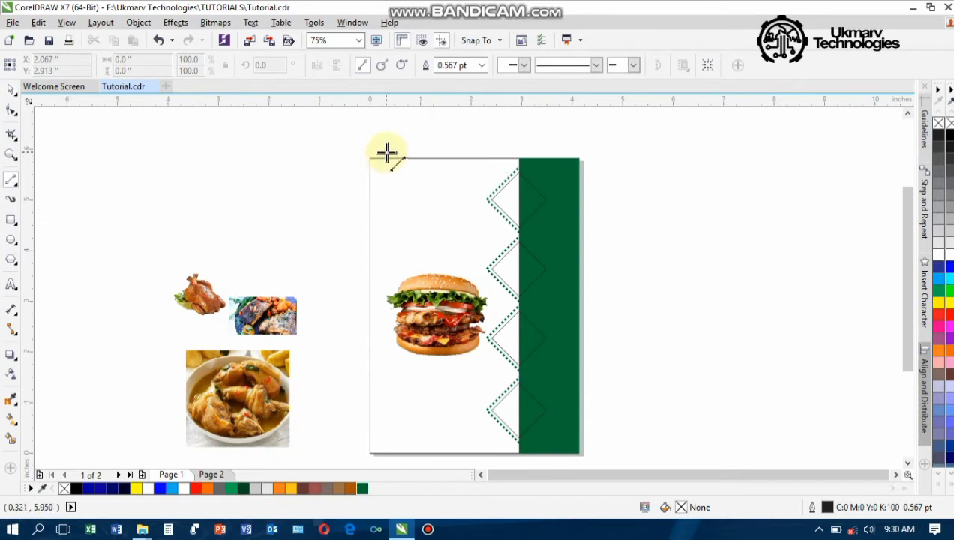
drag(375, 165, 359, 180)
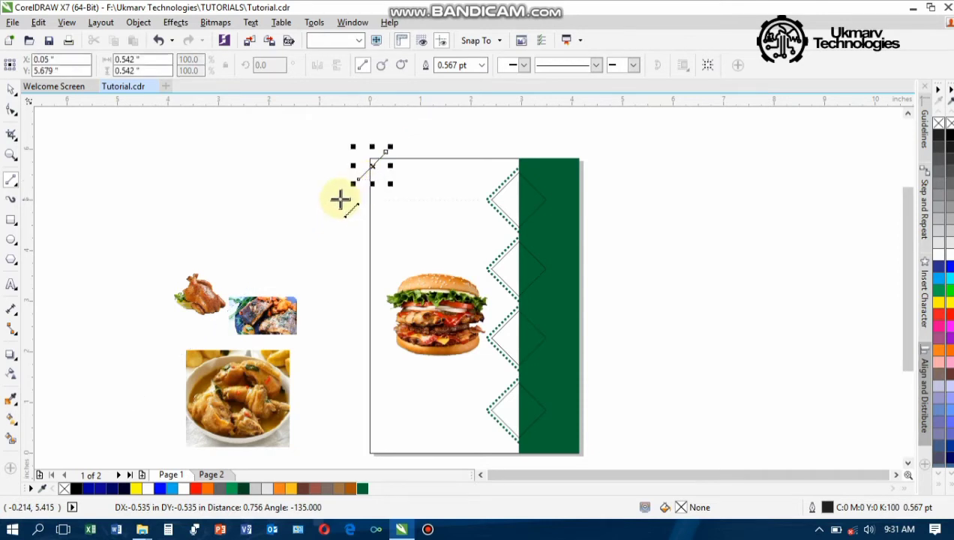
click(483, 66)
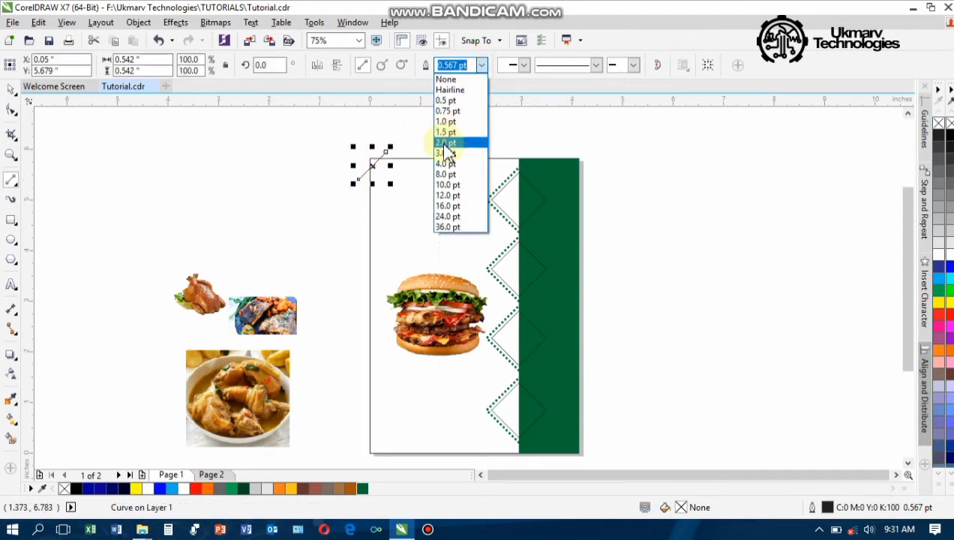
click(458, 132)
scroll(378, 160, up, 3)
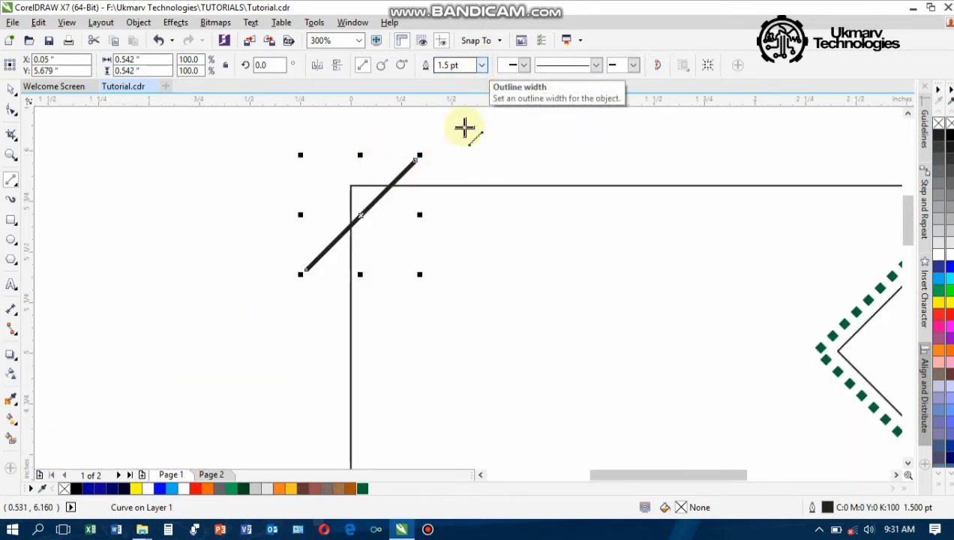
Make the line dotted and dark green, then nudge it slightly down-left
click(597, 66)
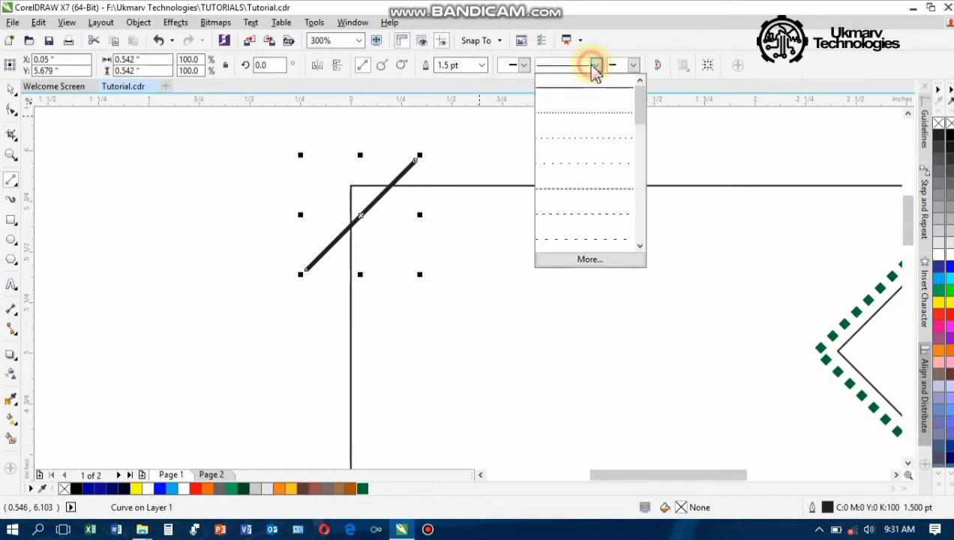
click(566, 114)
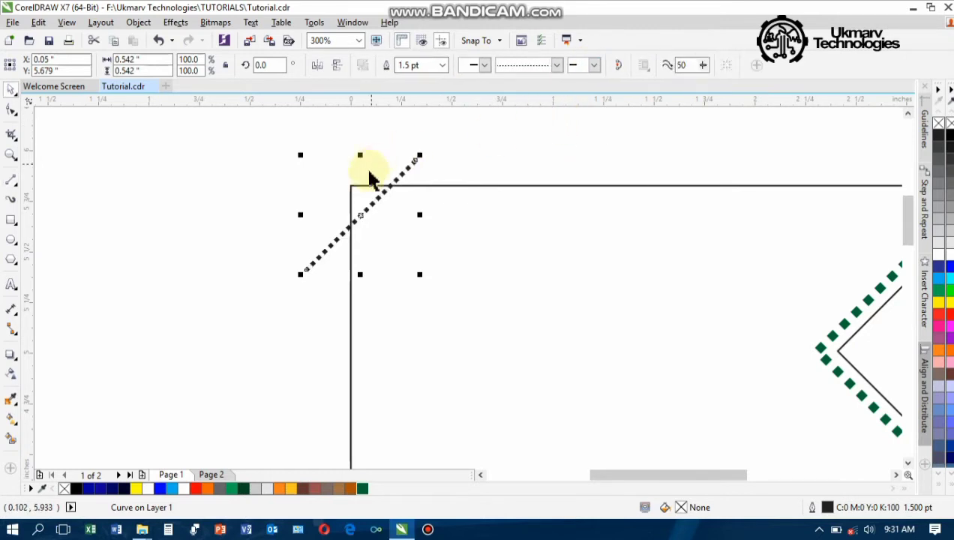
right_click(364, 492)
scroll(361, 202, down, 2)
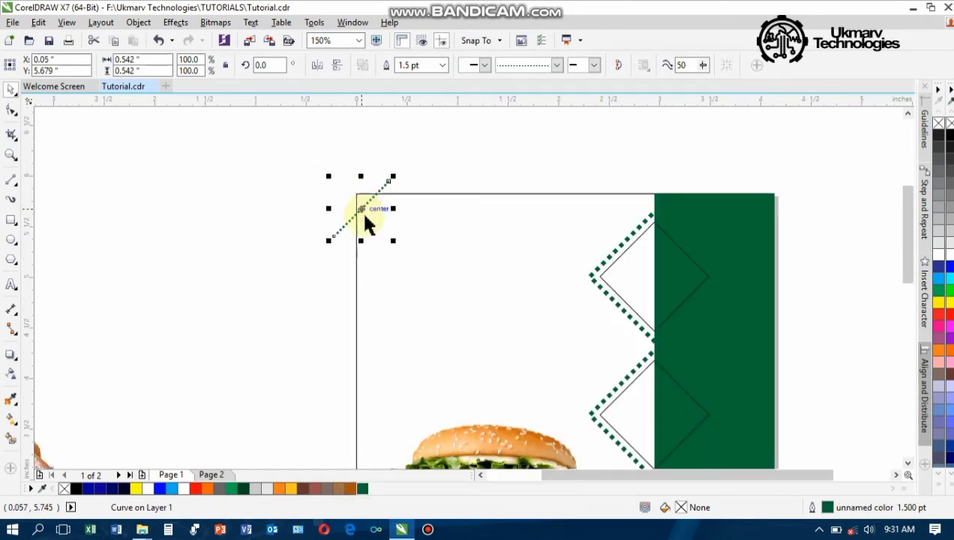
drag(360, 217, 344, 239)
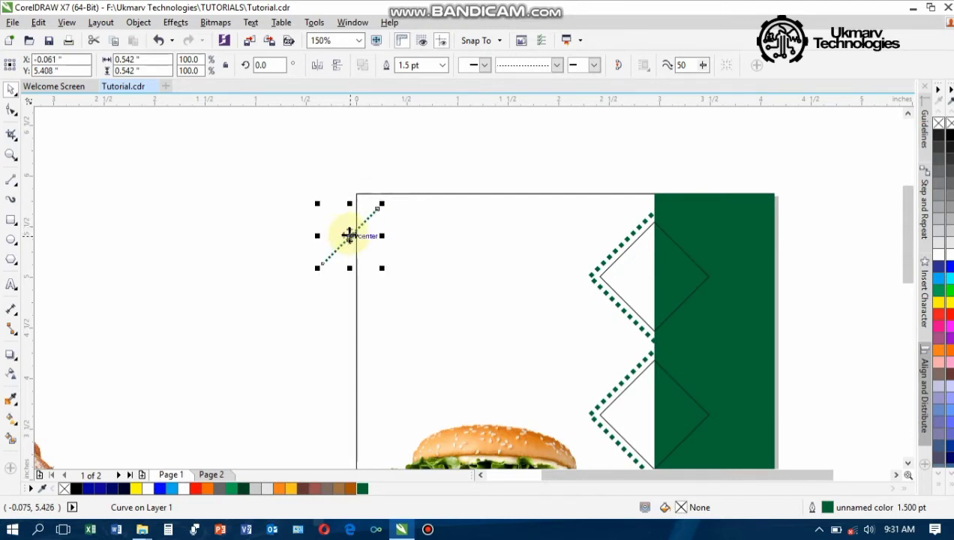
scroll(379, 216, up, 2)
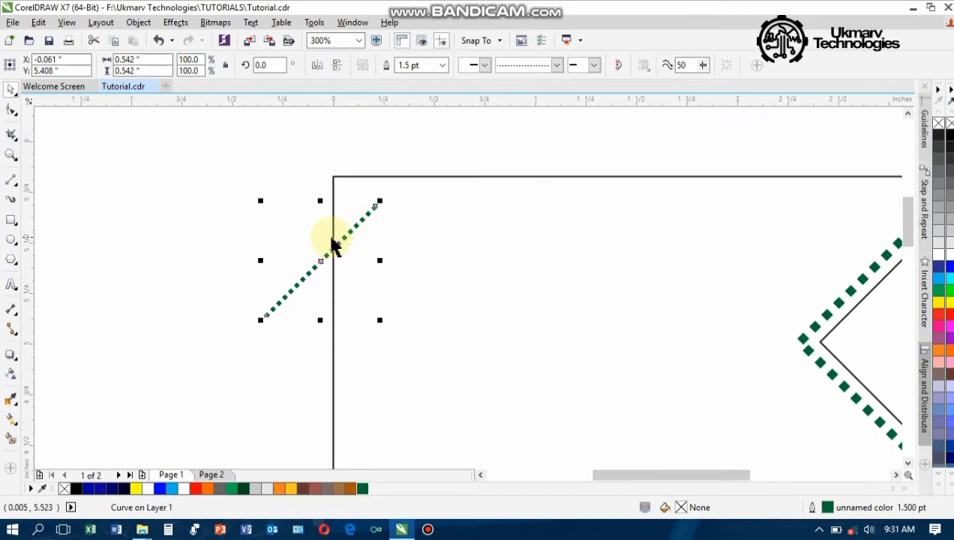
scroll(332, 249, down, 2)
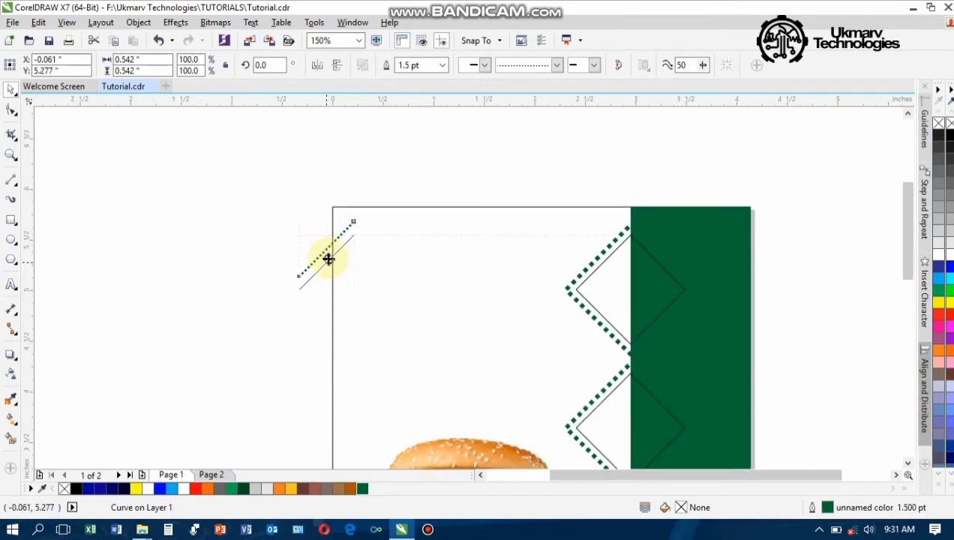
Duplicate the dotted diagonal repeatedly down the page's left edge, past the bottom
drag(330, 258, 330, 259)
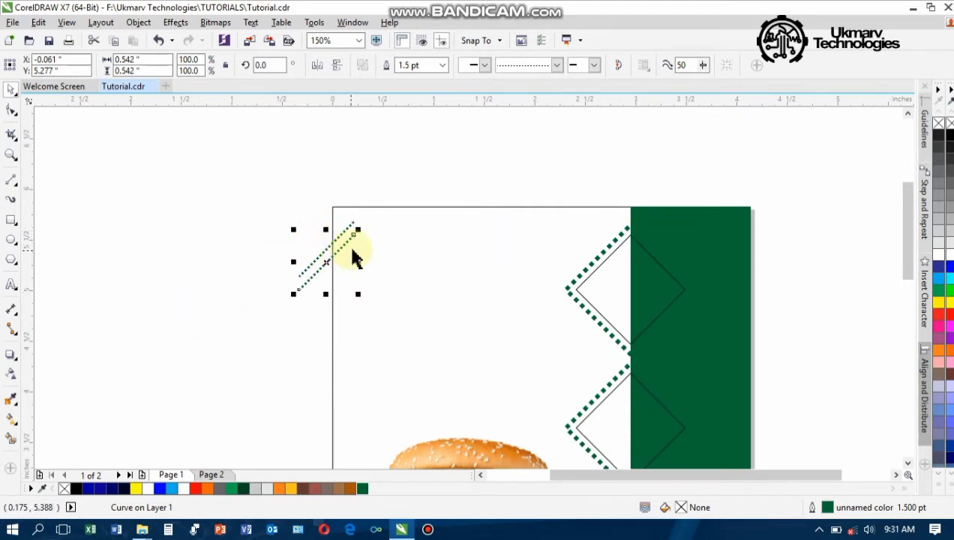
scroll(354, 255, up, 4)
scroll(356, 253, down, 6)
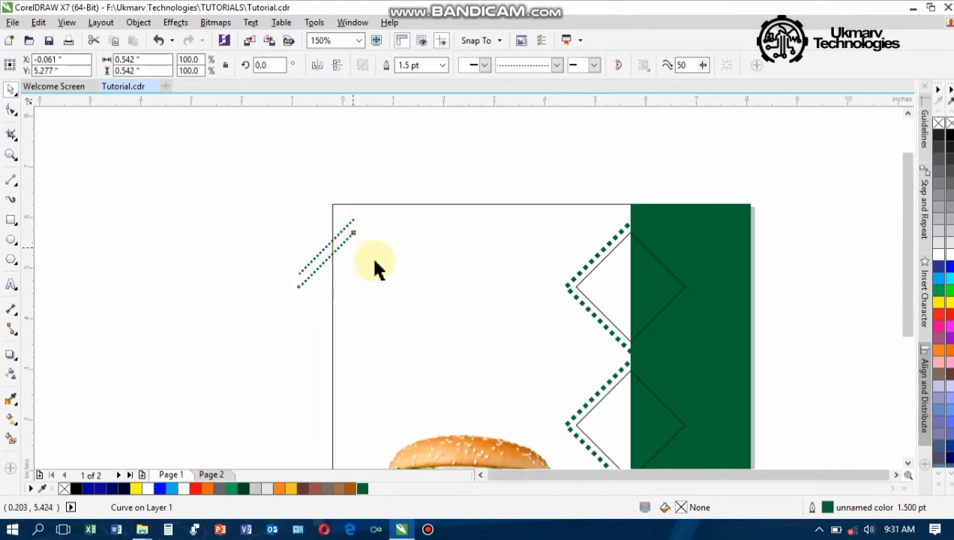
scroll(507, 313, up, 1)
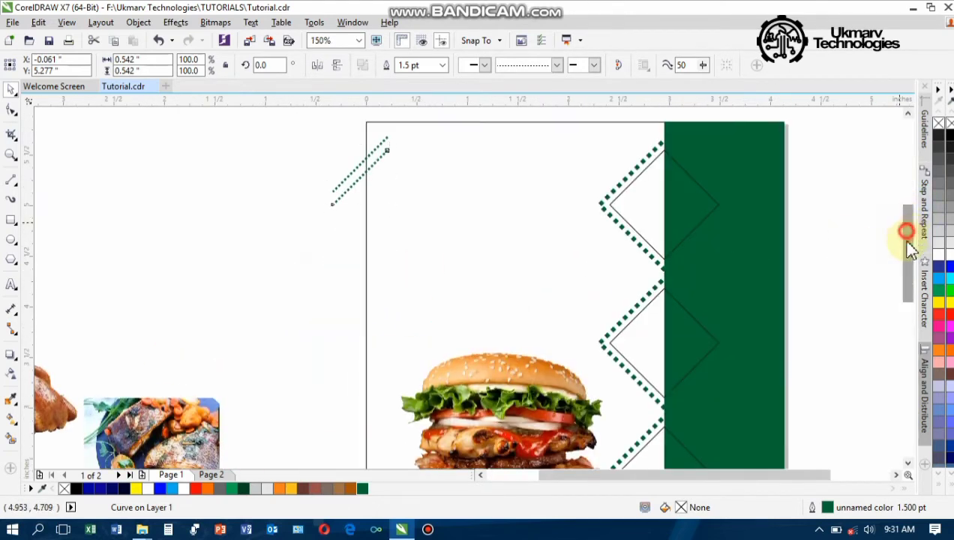
scroll(422, 211, down, 1)
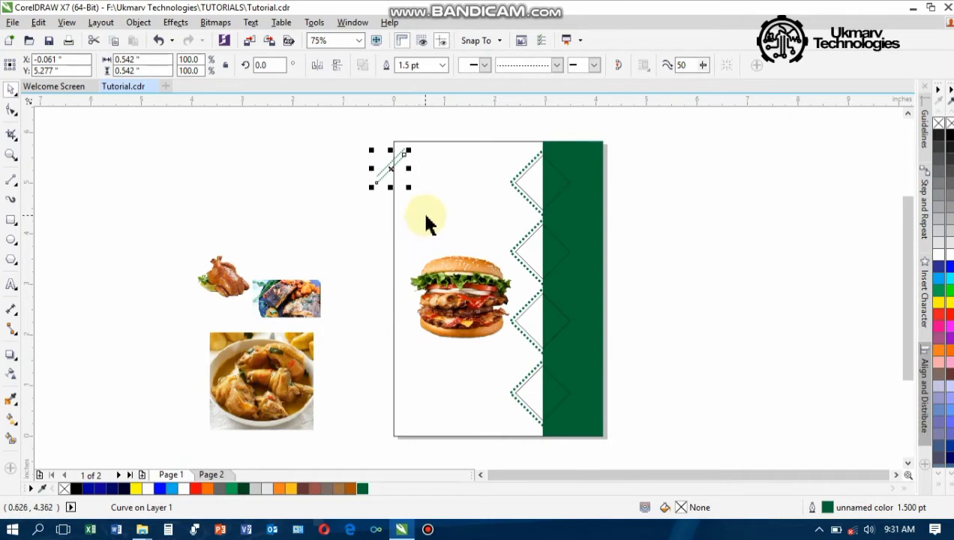
key(Down)
key(Down)
key(Down)
key(Down)
key(Down)
key(Down)
key(Down)
key(Down)
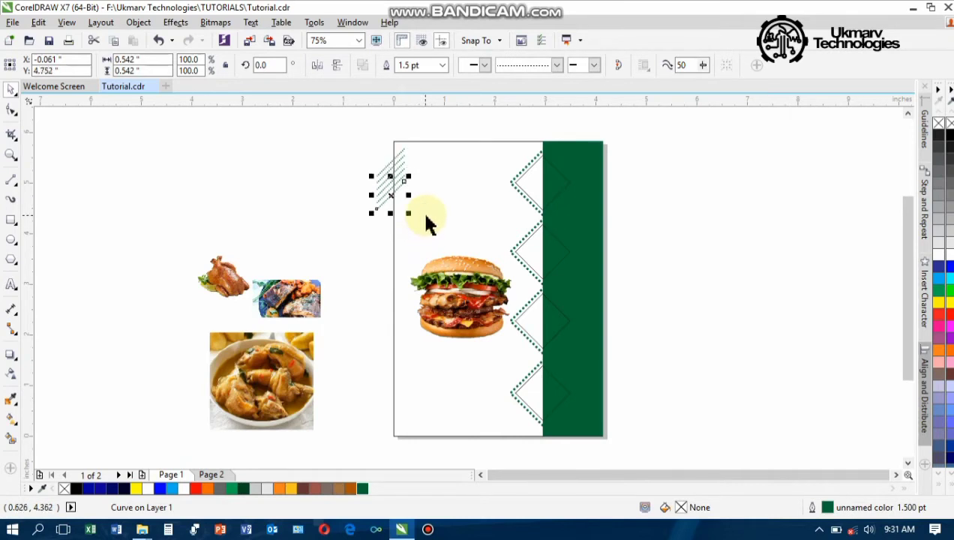
key(Down)
key(Down)
key(Down)
key(Down)
key(Down)
key(Down)
key(Down)
key(Down)
key(Down)
key(Down)
key(Down)
key(Down)
key(Down)
key(Down)
key(Down)
key(Down)
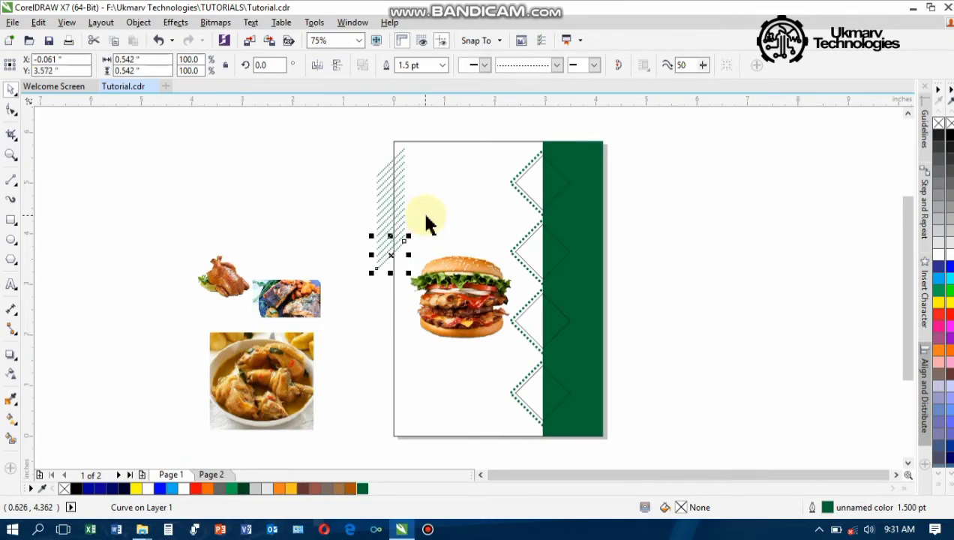
key(Down)
key(Down)
key(Down)
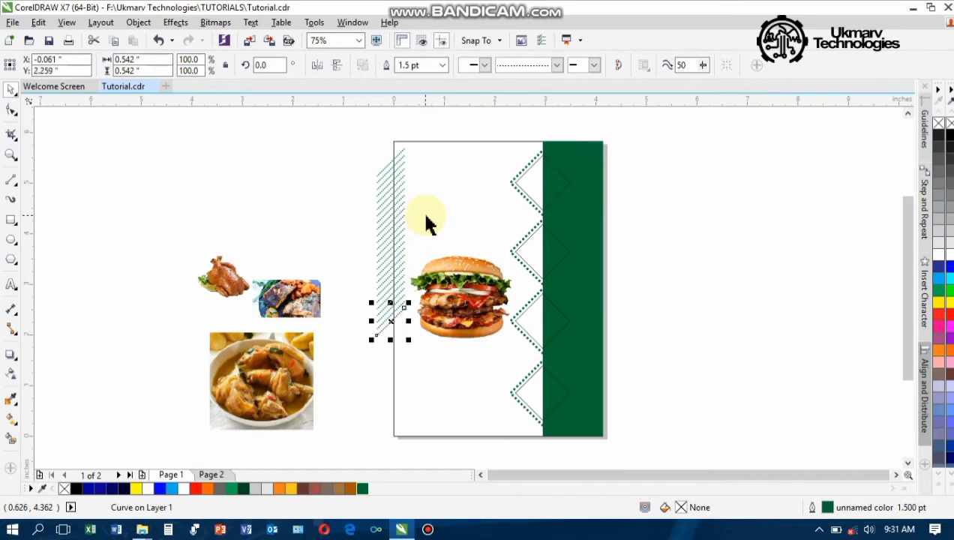
key(Down)
key(Down)
key(Down)
key(Down)
key(Down)
key(Down)
key(Down)
key(Down)
key(Down)
key(Down)
key(Down)
key(Down)
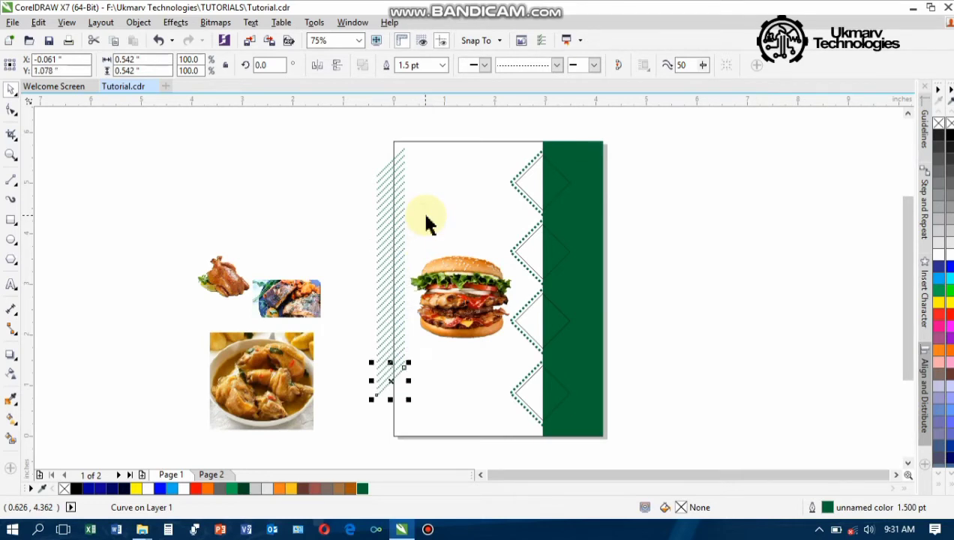
click(425, 216)
key(Down)
key(Down)
key(Down)
key(Down)
key(Down)
key(Down)
key(Down)
key(Down)
key(Down)
key(Down)
key(Down)
key(Down)
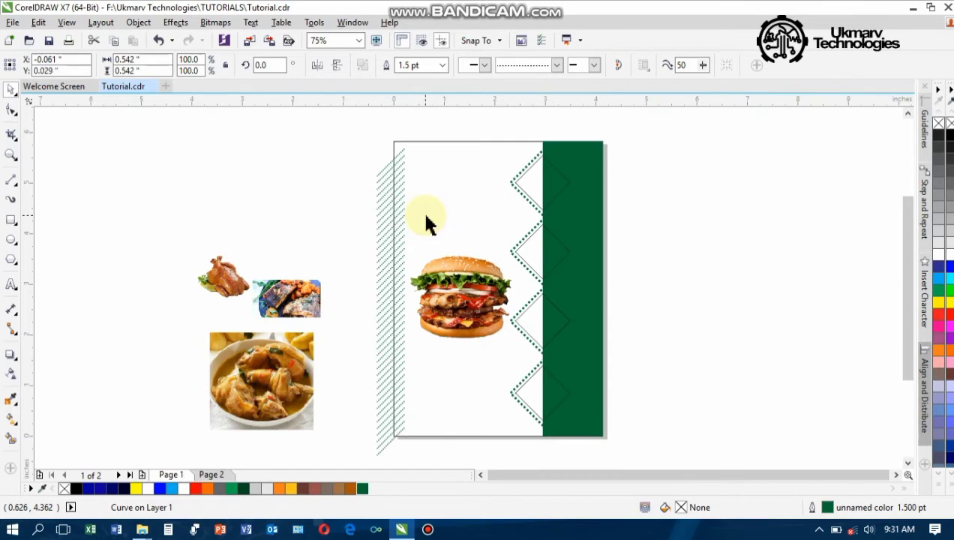
key(Down)
key(Down)
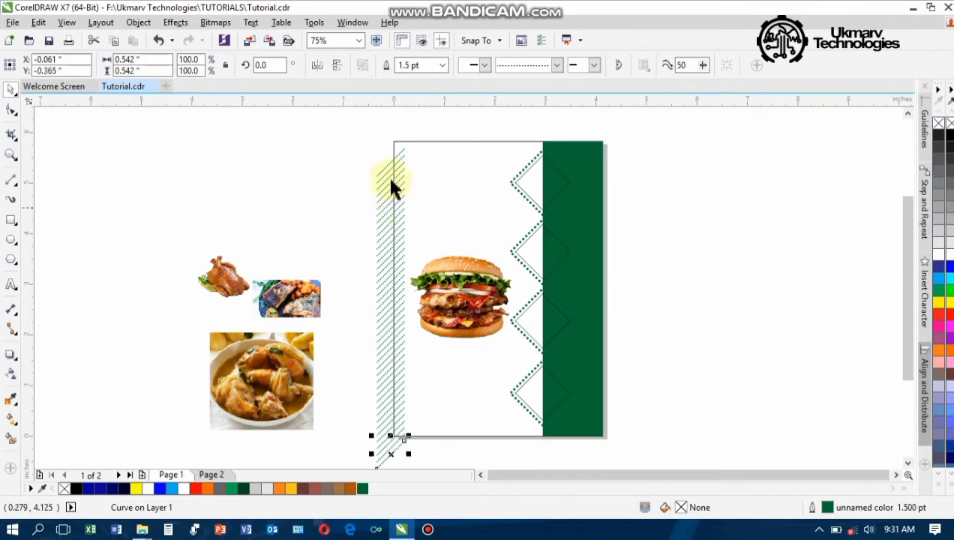
scroll(398, 147, up, 4)
Move the top dotted line up to sit at the page corner
click(411, 189)
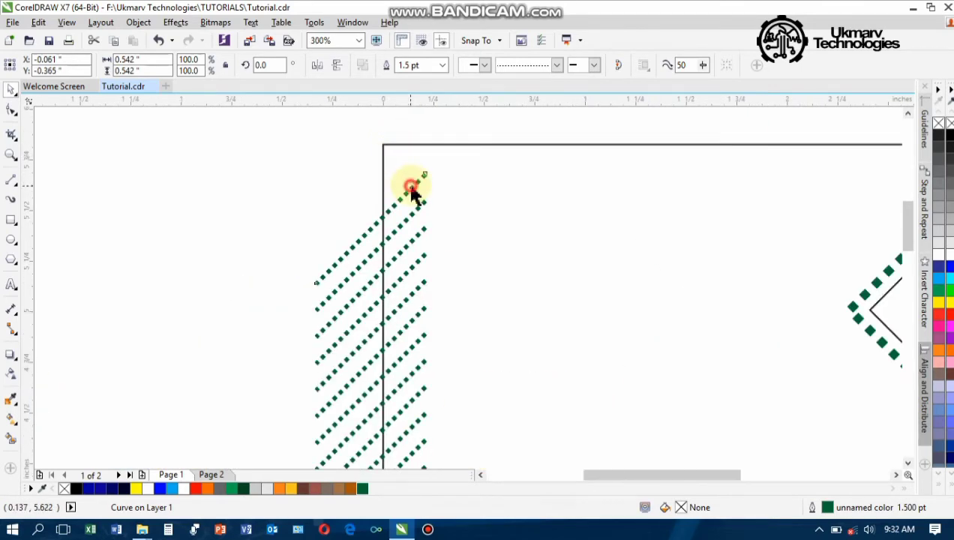
mouse_move(409, 188)
mouse_down()
mouse_move(399, 148)
mouse_move(398, 204)
mouse_move(385, 153)
mouse_up()
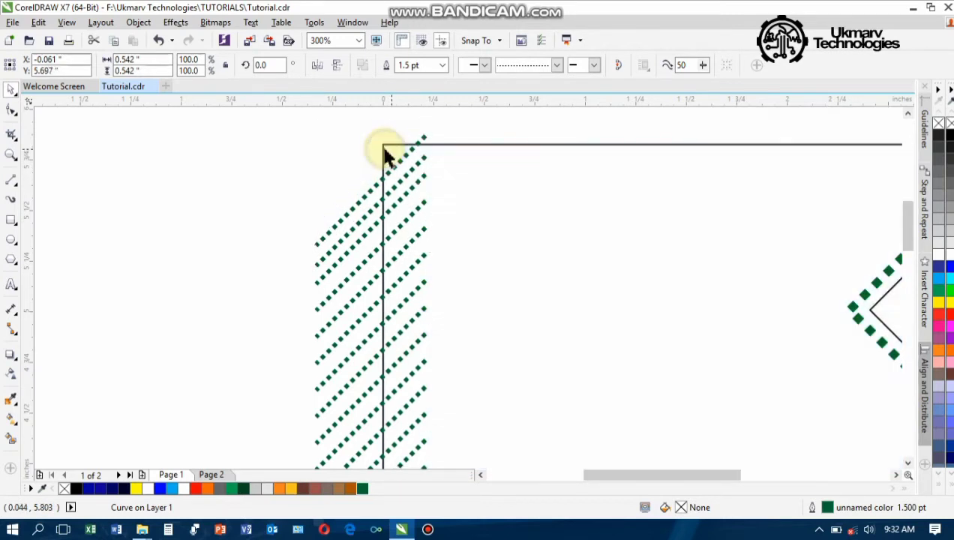
scroll(381, 152, down, 4)
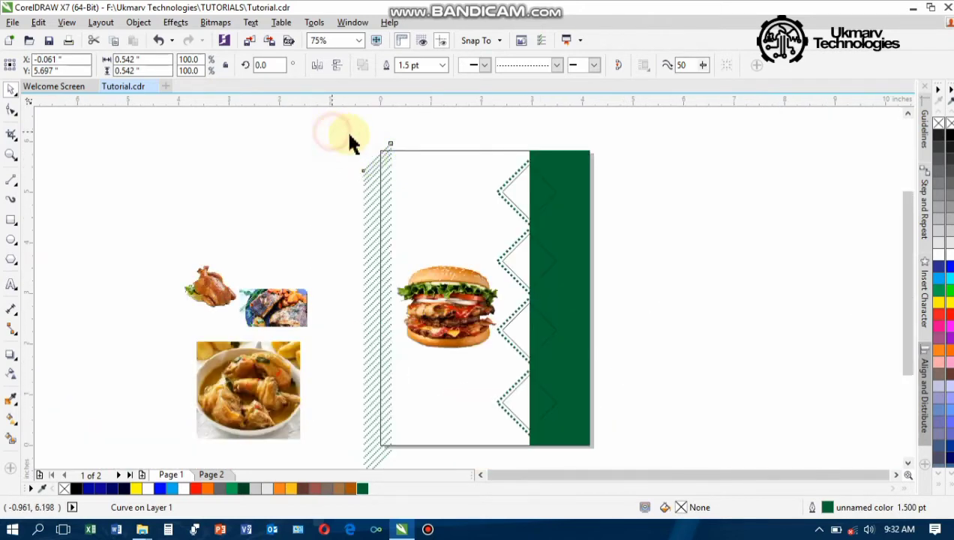
PowerClip all 48 hatch lines inside the page rectangle and zoom in on the page
mouse_move(332, 132)
mouse_down()
mouse_move(409, 235)
mouse_move(417, 457)
mouse_move(405, 464)
mouse_move(400, 454)
mouse_move(409, 454)
mouse_up()
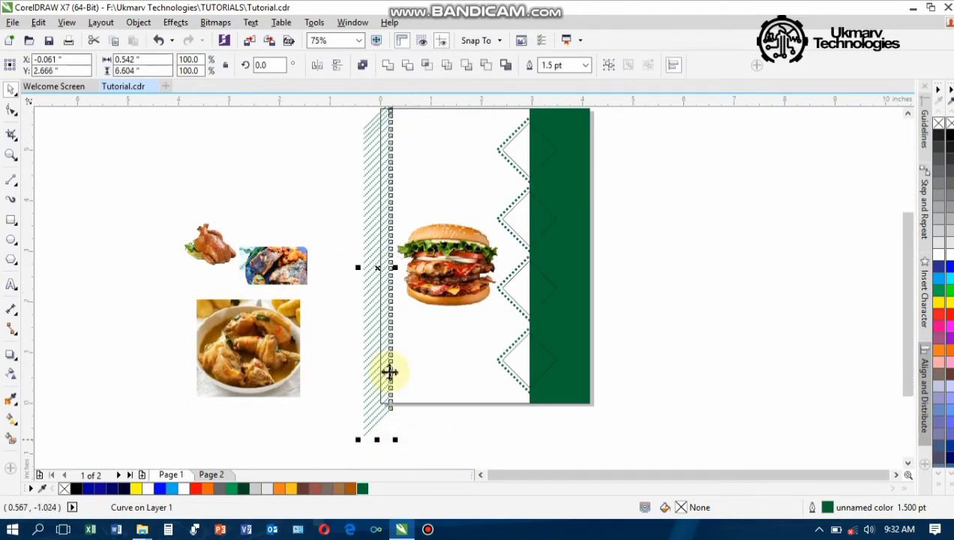
right_click(373, 176)
click(417, 183)
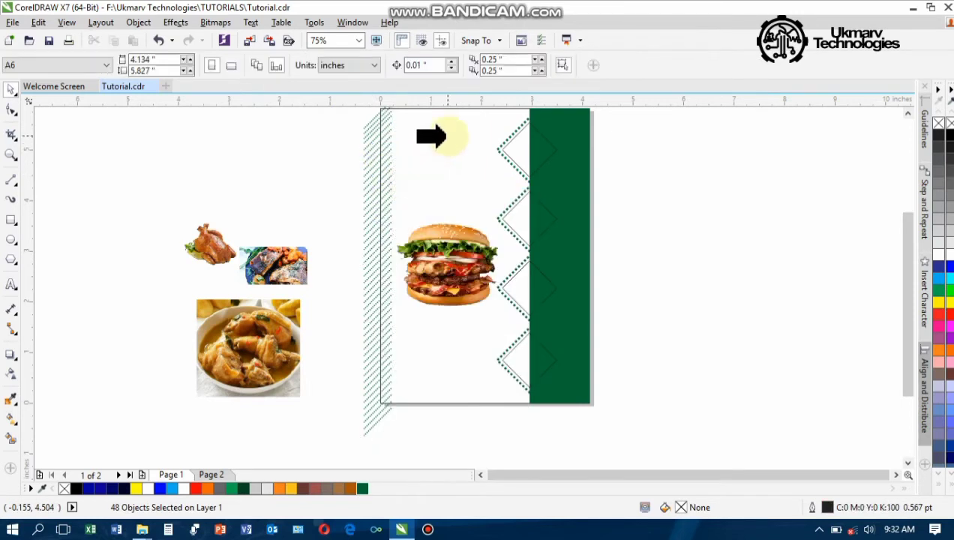
click(431, 136)
scroll(348, 249, down, 2)
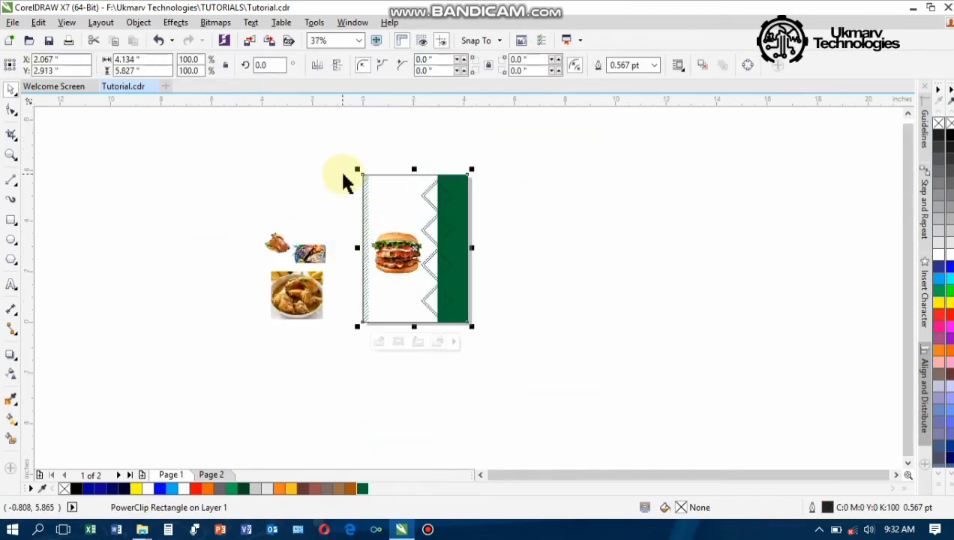
key(z)
drag(353, 170, 476, 326)
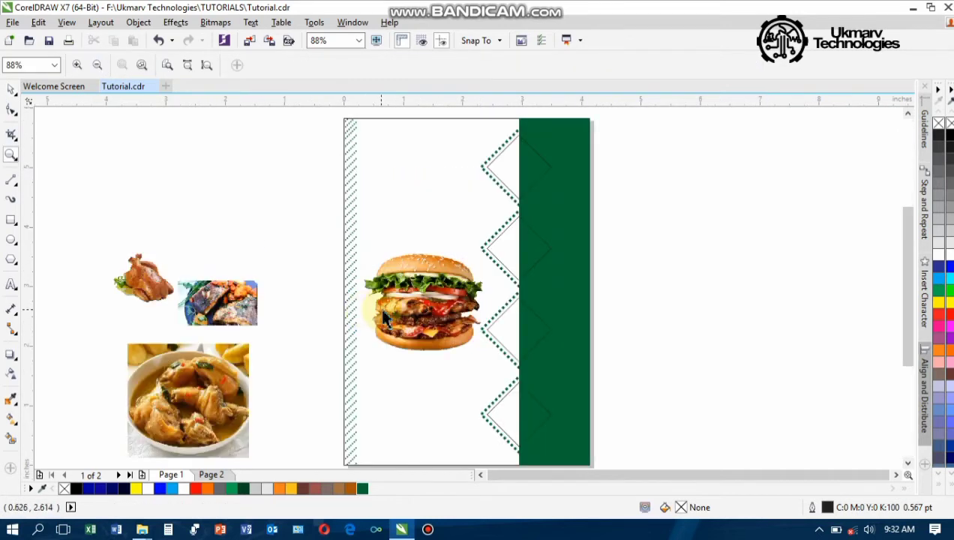
key(space)
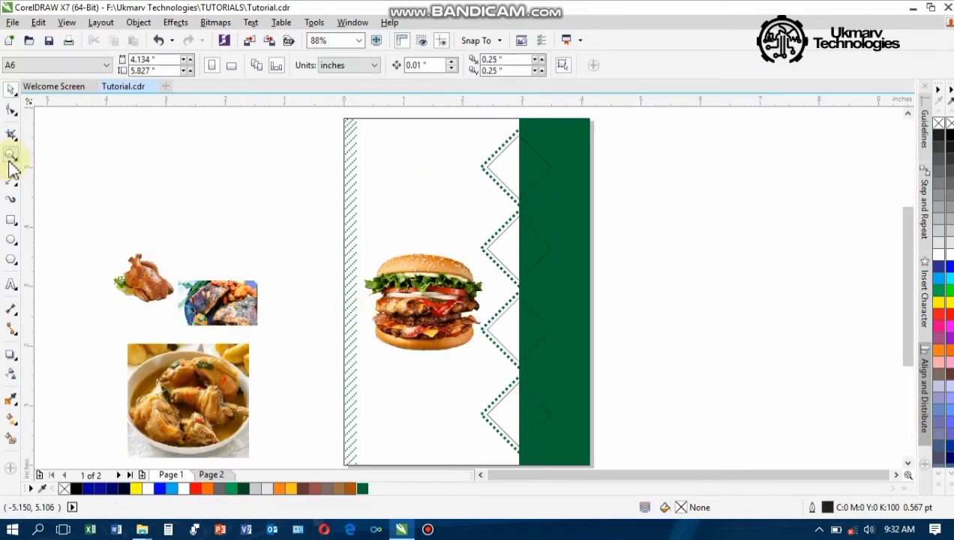
Draw a square frame near the page top with a 2.0 pt outline, scaled to about 84%
click(12, 221)
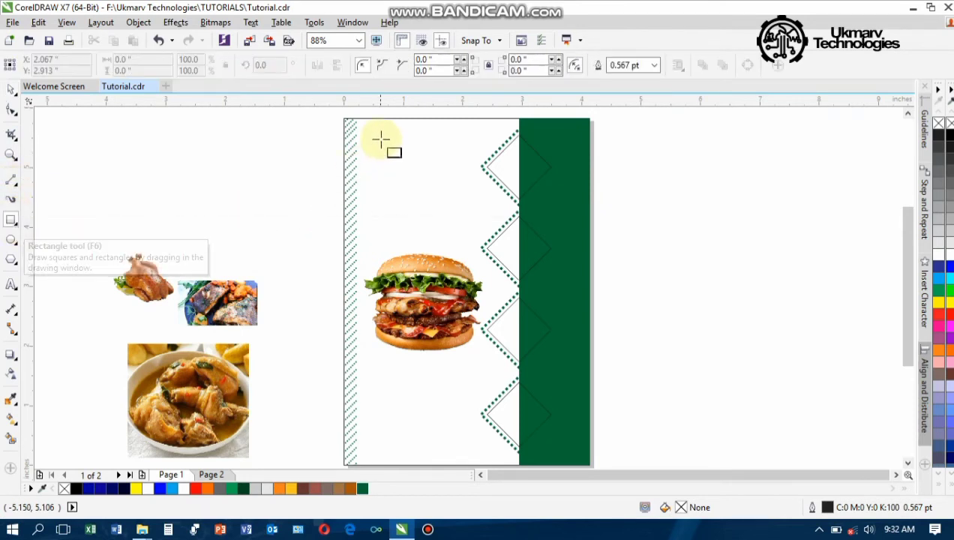
drag(371, 137, 476, 234)
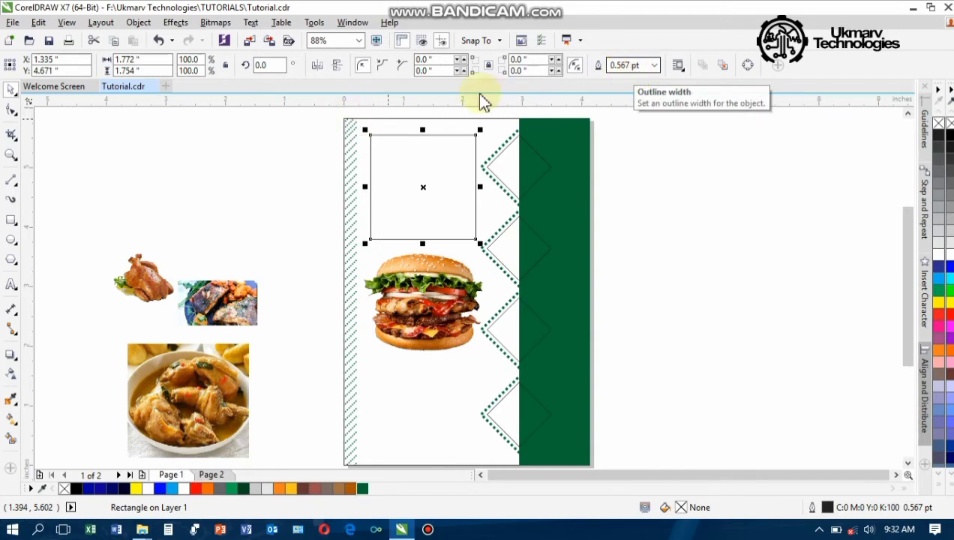
click(654, 66)
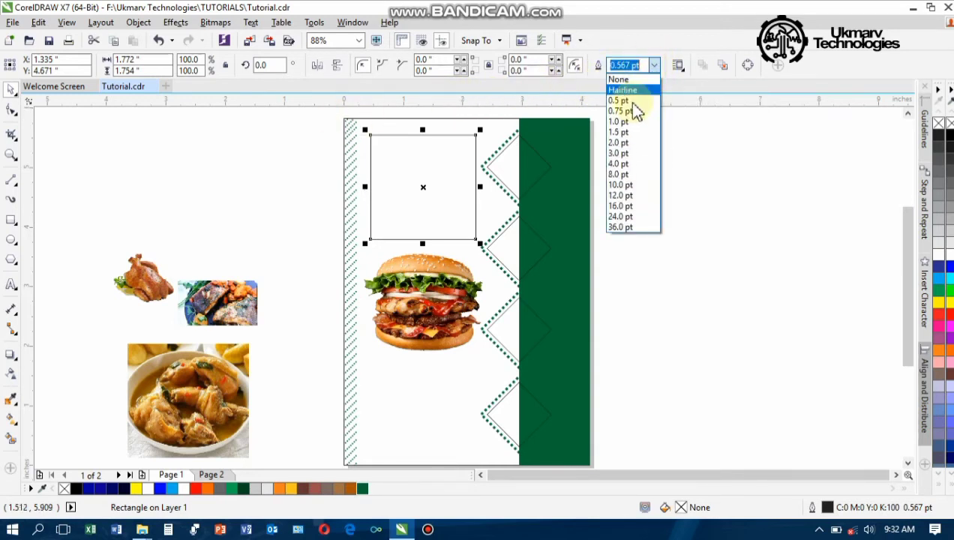
click(619, 142)
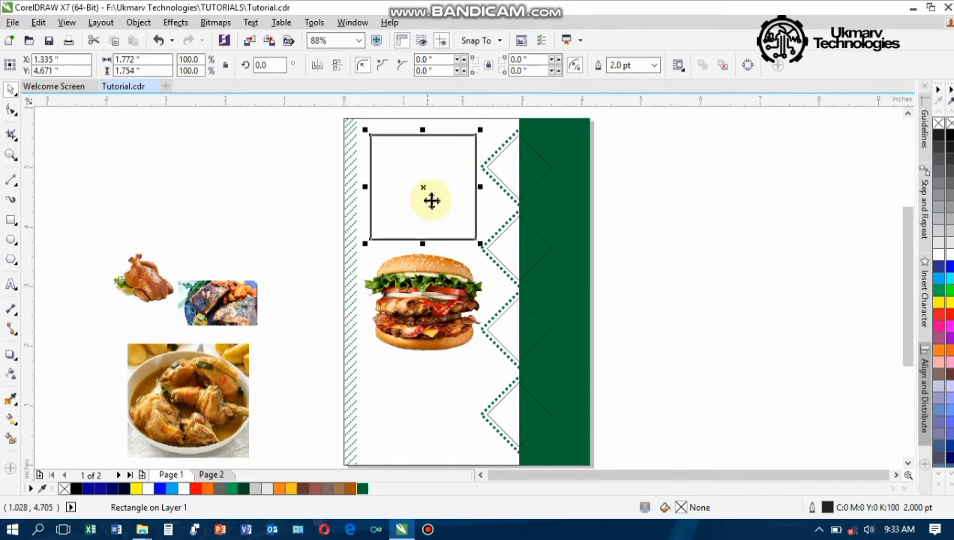
mouse_move(480, 244)
mouse_down()
mouse_move(465, 230)
mouse_move(483, 228)
mouse_up()
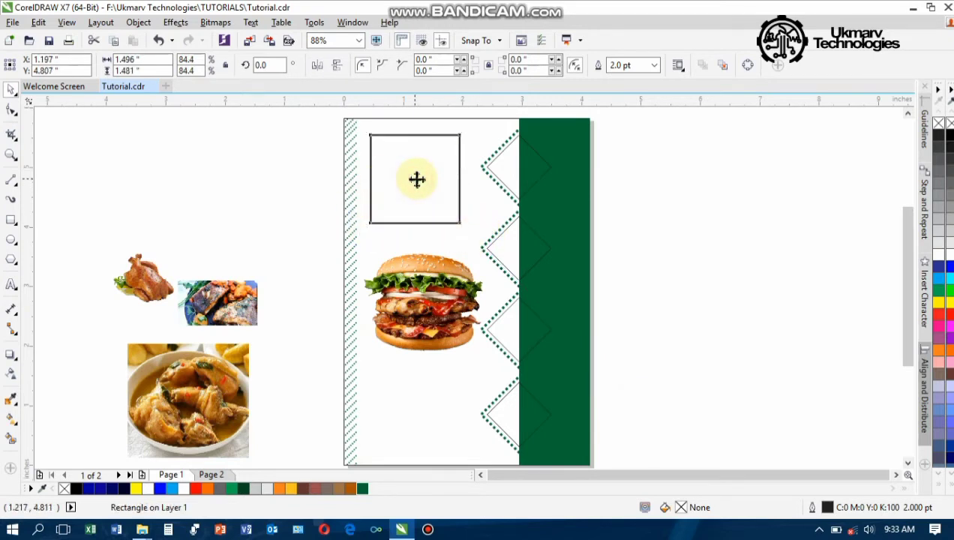
mouse_move(419, 178)
mouse_down()
mouse_move(434, 189)
mouse_move(427, 193)
mouse_up()
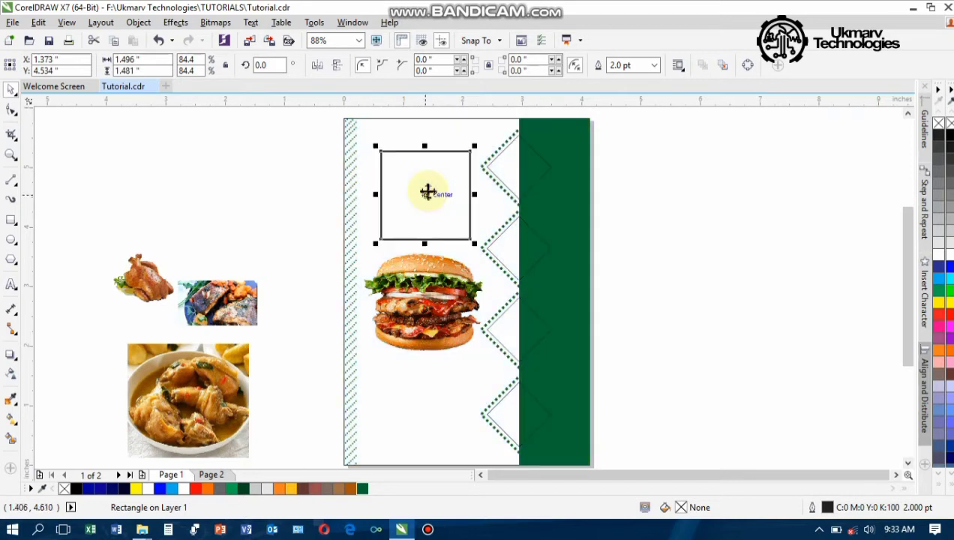
key(ctrl+z)
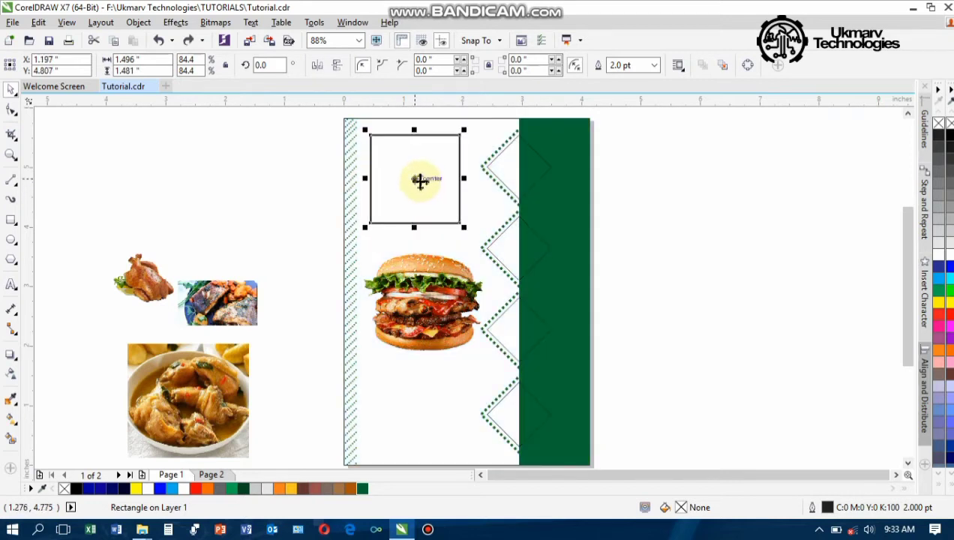
Make a duplicate offset up-left, give it a 3.0 pt outline and colour it green
drag(420, 181, 424, 190)
scroll(415, 181, up, 5)
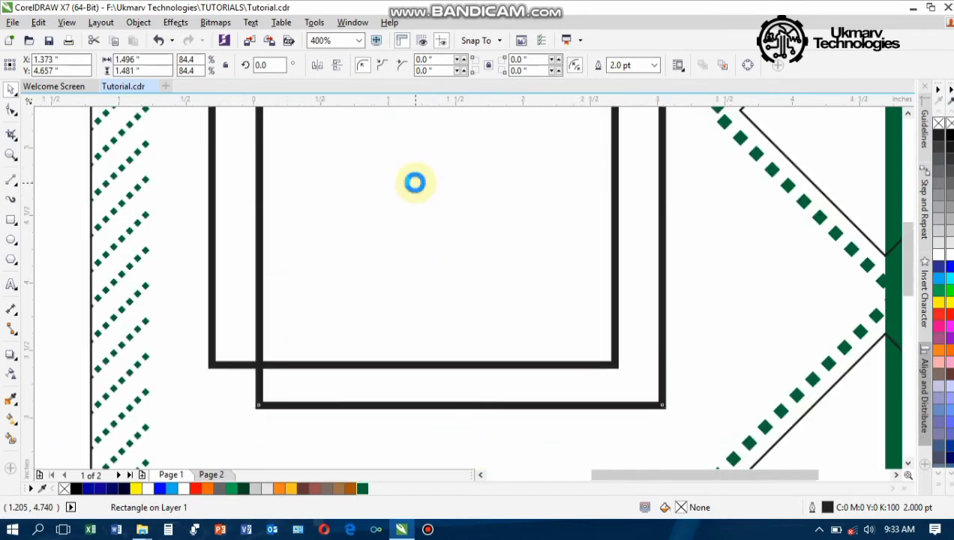
scroll(415, 181, down, 4)
scroll(382, 143, up, 1)
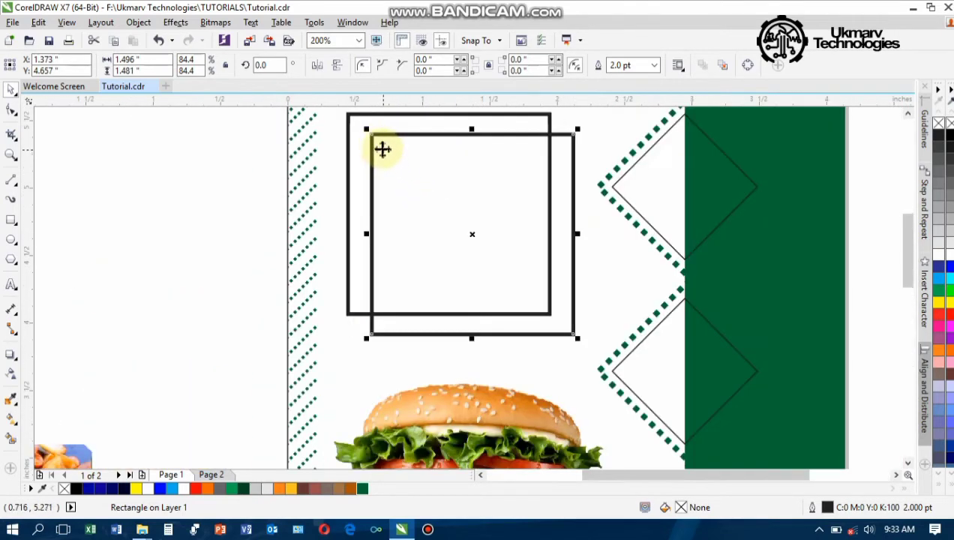
drag(383, 149, 367, 136)
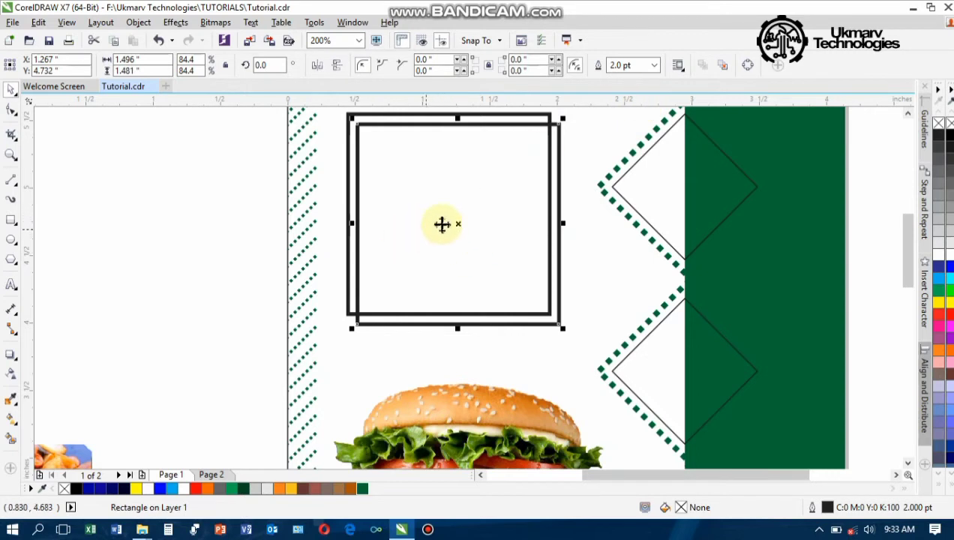
click(655, 66)
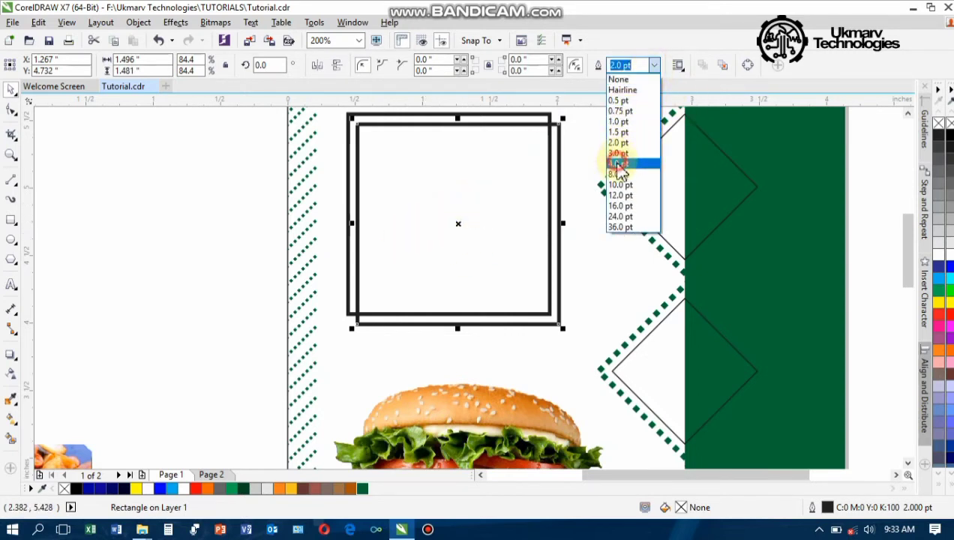
click(618, 163)
click(656, 66)
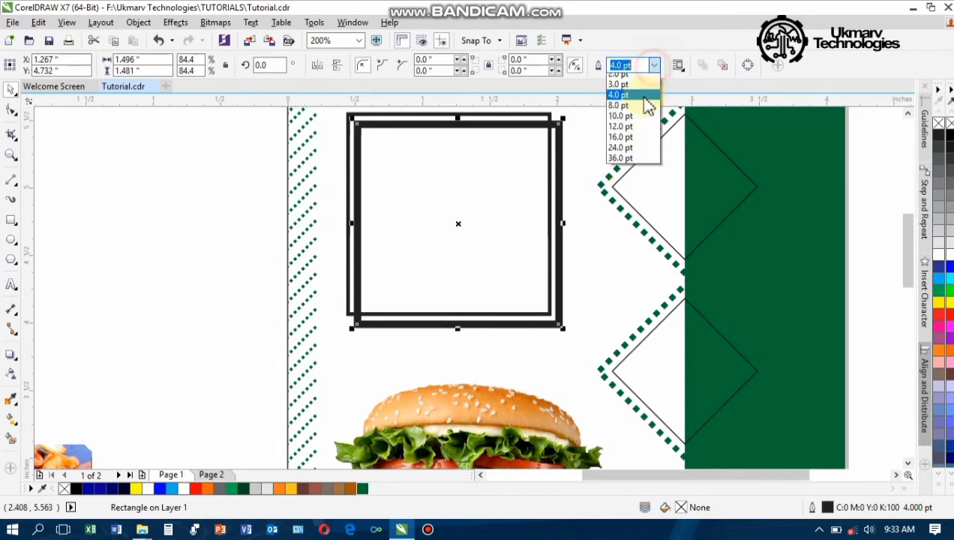
click(618, 154)
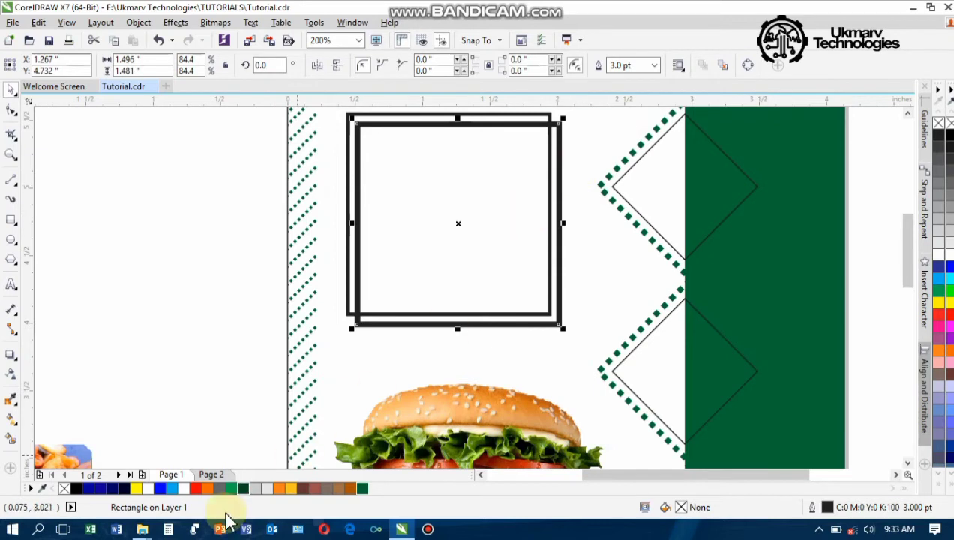
right_click(365, 492)
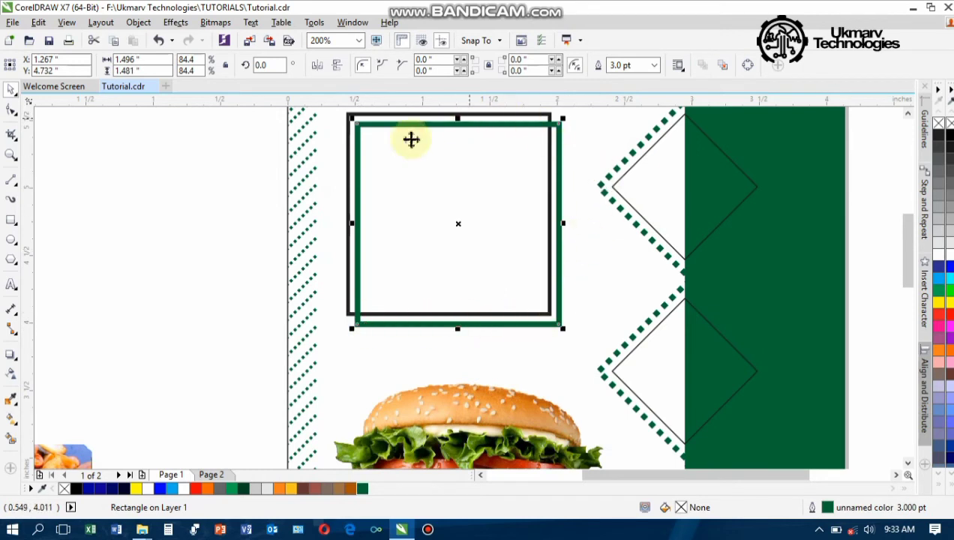
Select the black frame behind the green copy, scroll the view, then deselect everything
click(347, 132)
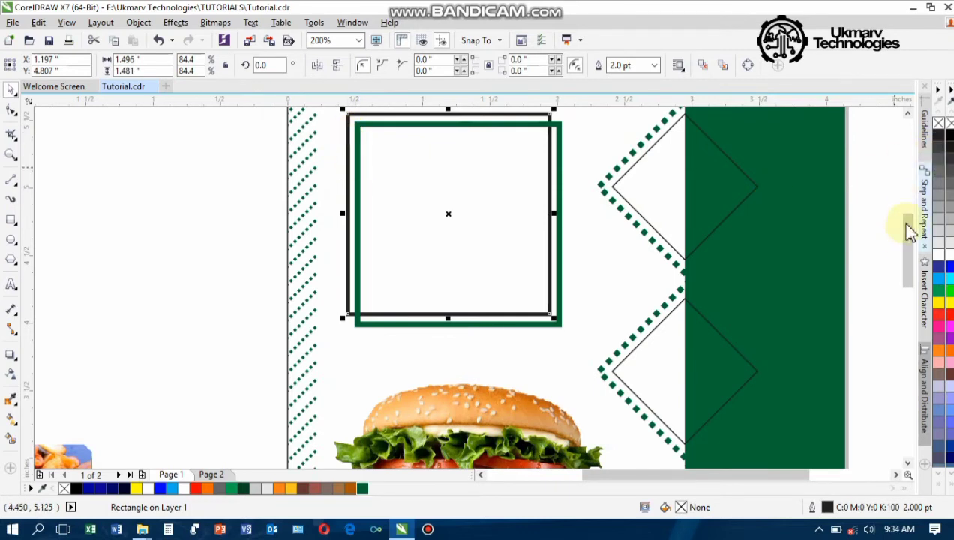
scroll(454, 291, down, 2)
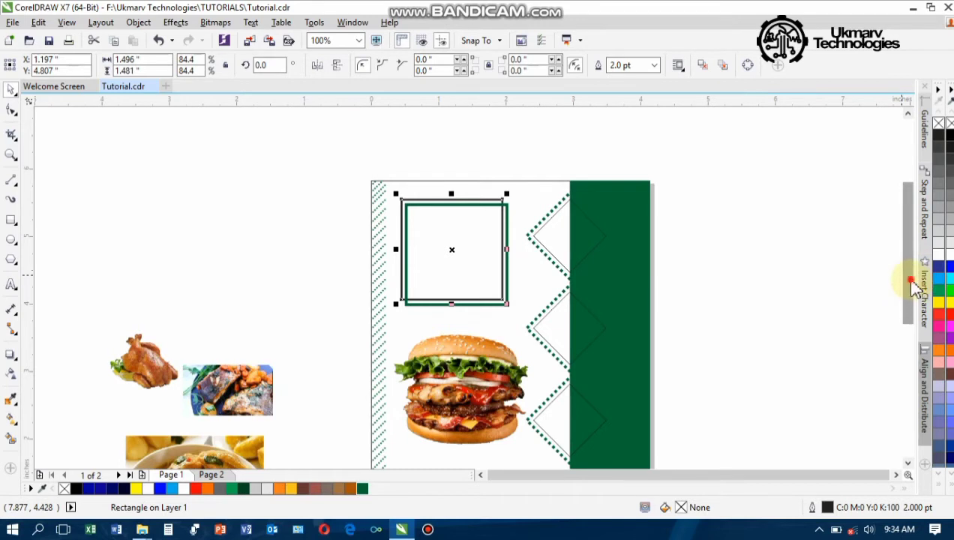
drag(911, 281, 911, 292)
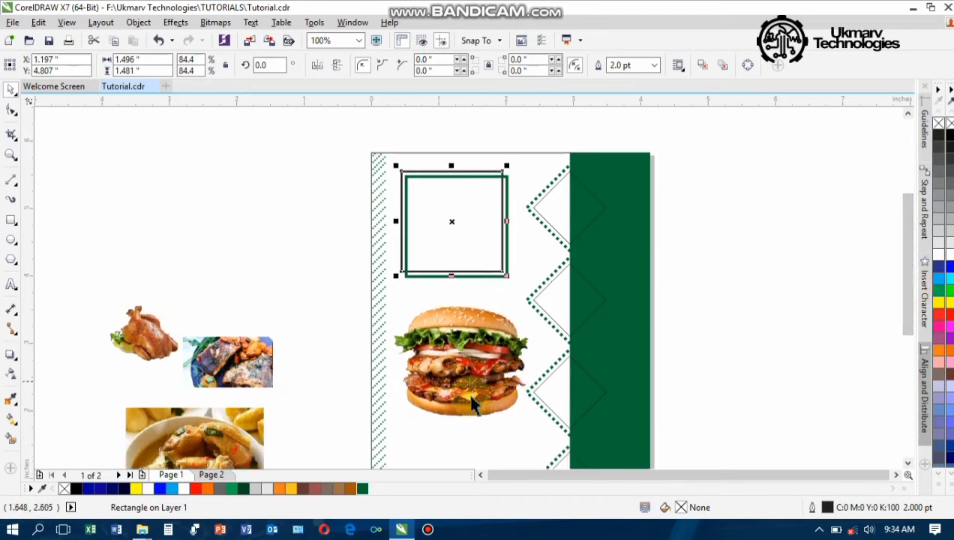
click(454, 197)
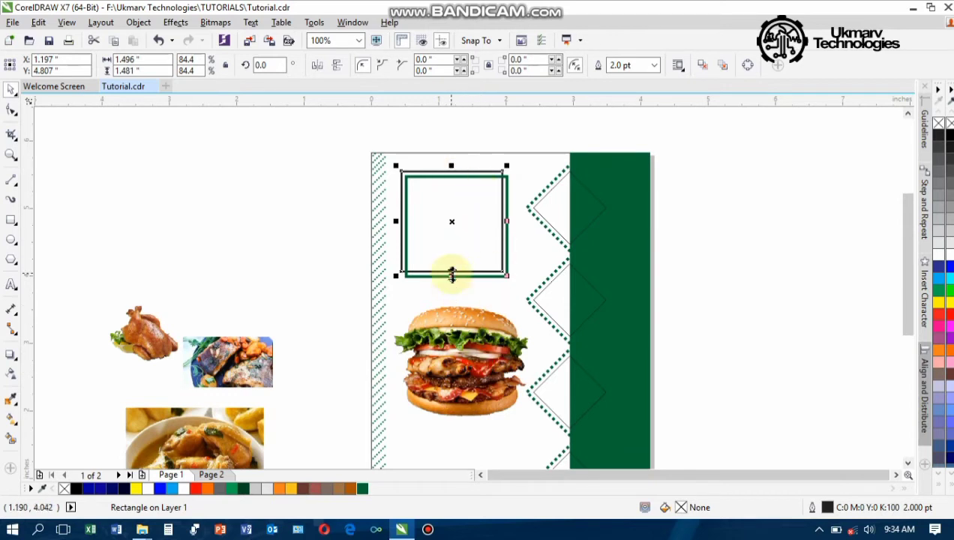
click(179, 227)
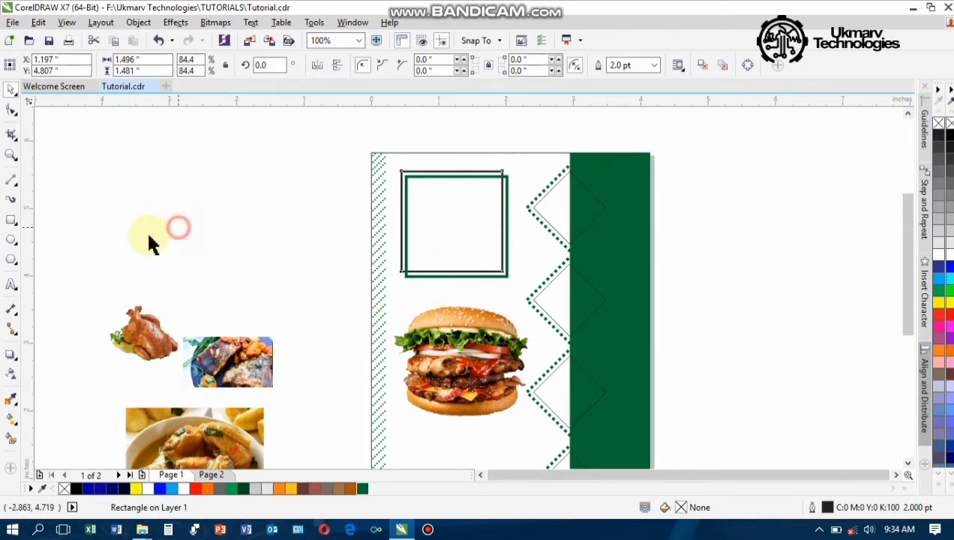
Draw a small square beside the page and fill it with the burger's sampled orange-brown
click(12, 220)
drag(195, 194, 234, 227)
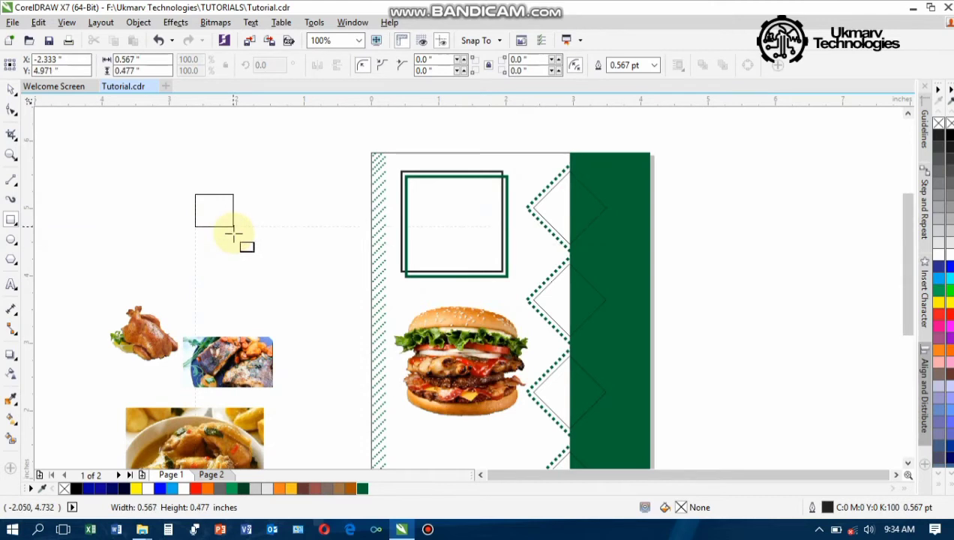
click(11, 397)
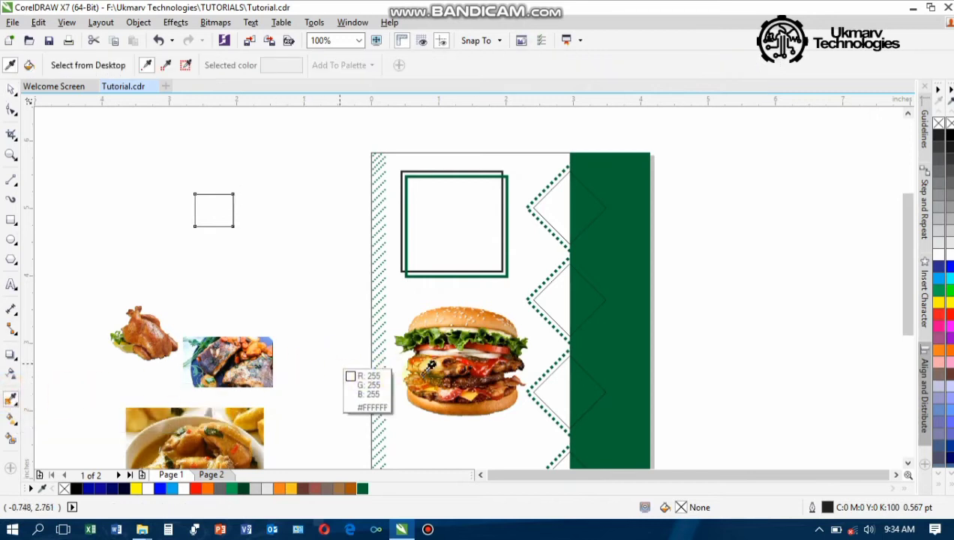
click(466, 401)
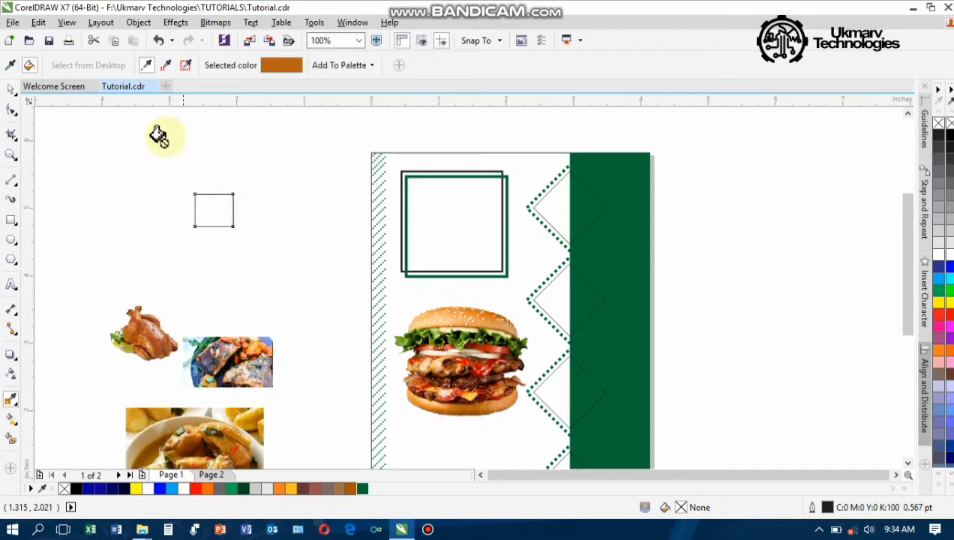
click(200, 211)
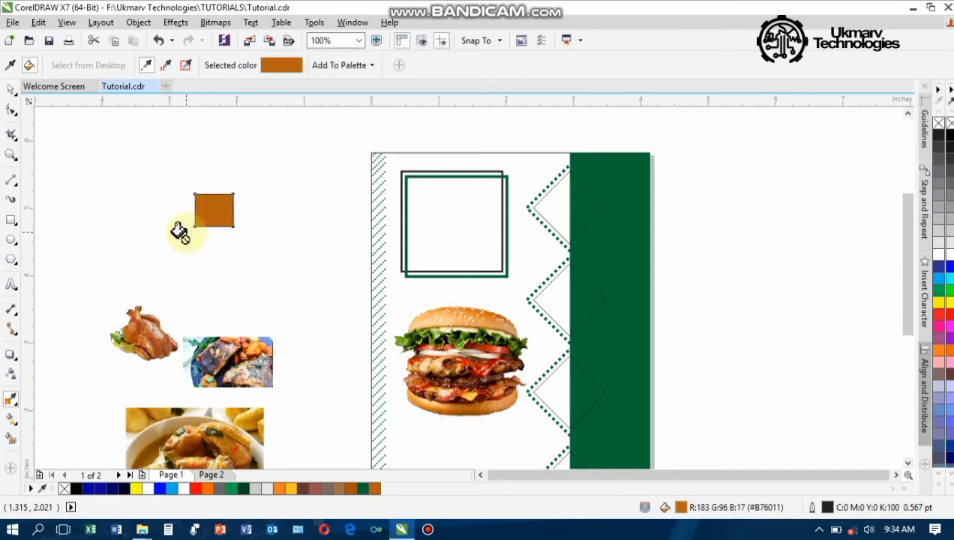
key(space)
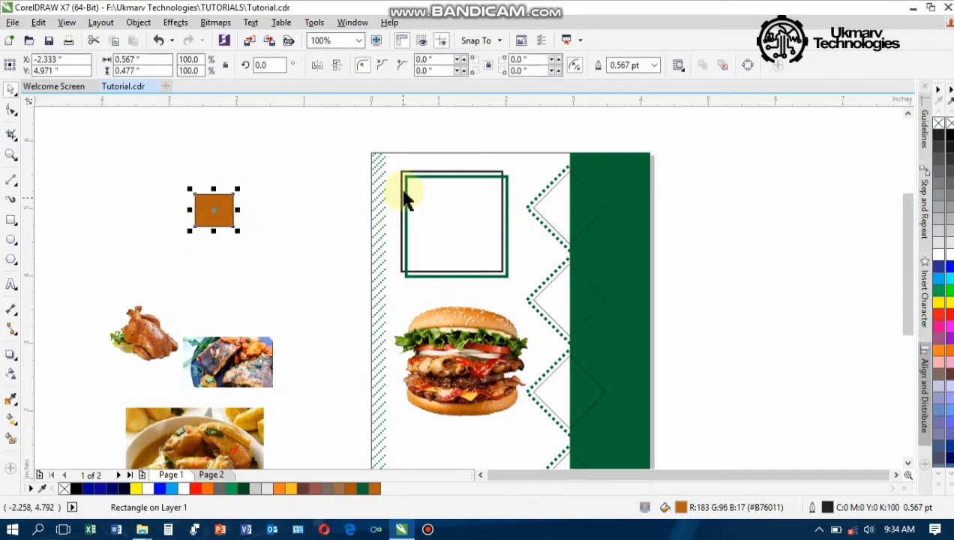
Give the black square frame an orange-brown (R183 G96 B17) outline
click(405, 175)
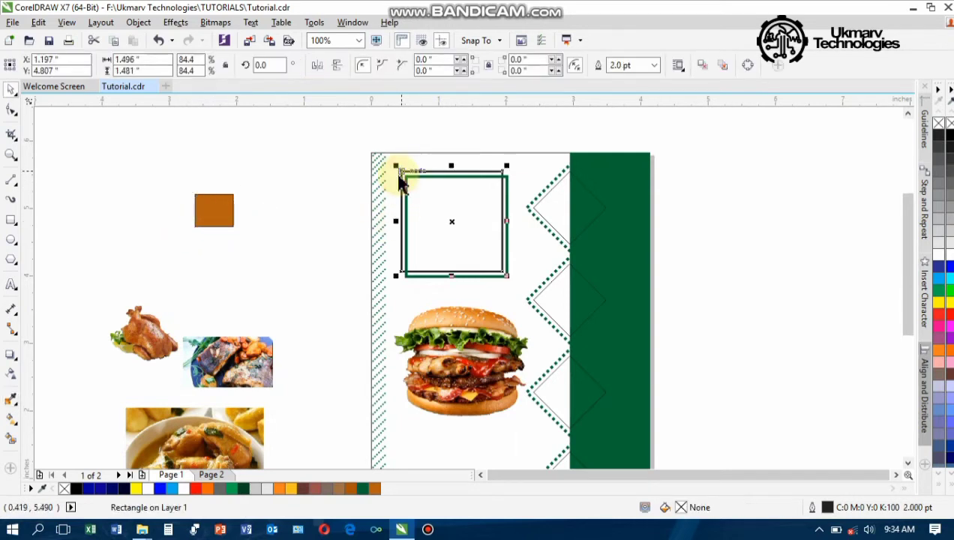
click(222, 224)
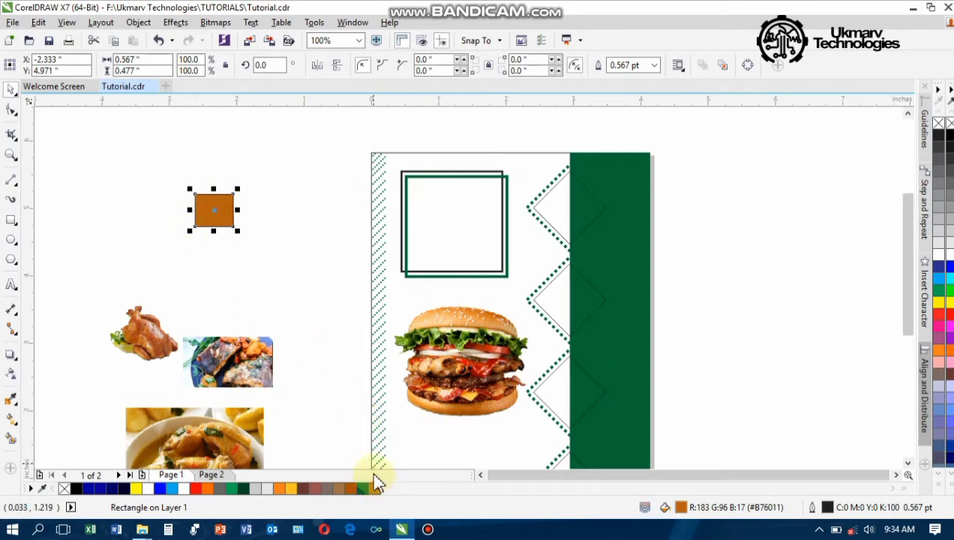
click(215, 233)
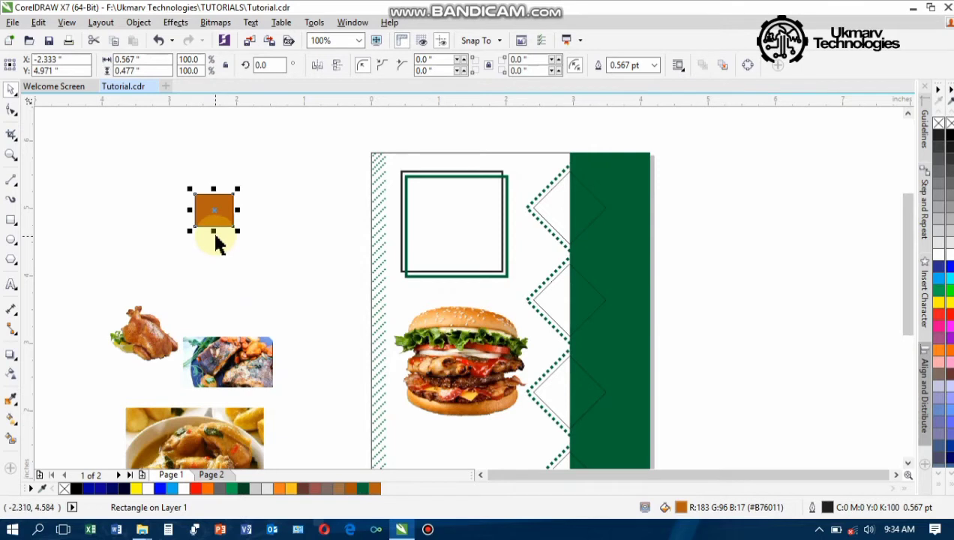
click(402, 174)
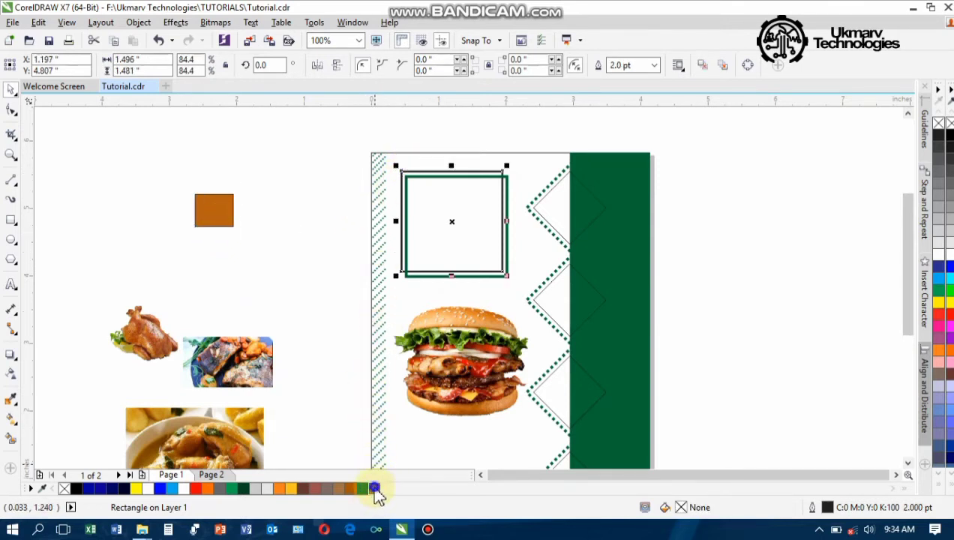
right_click(375, 489)
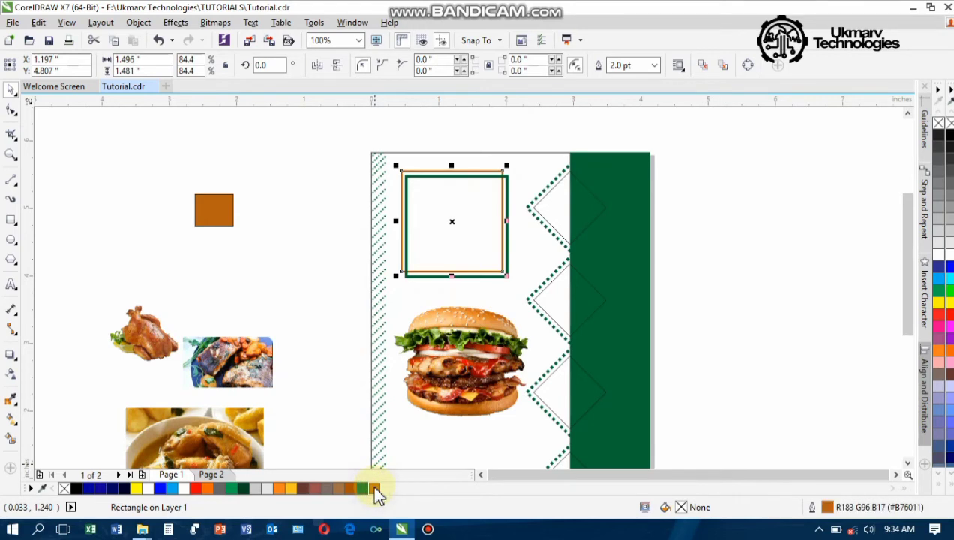
click(276, 170)
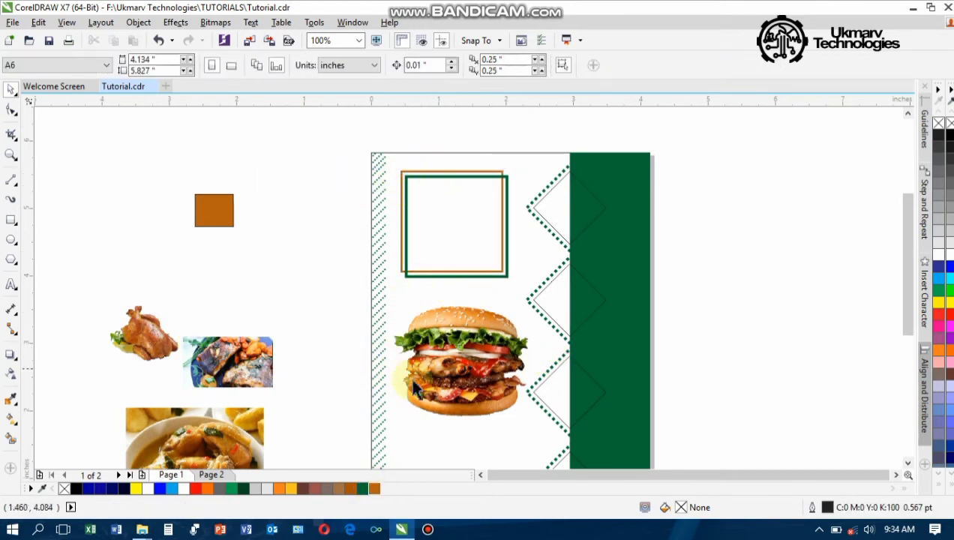
click(459, 375)
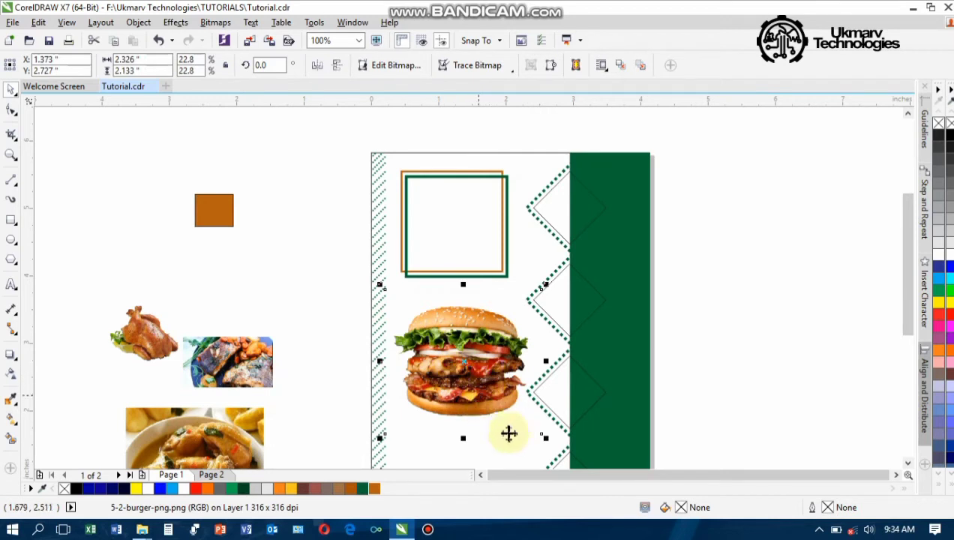
click(275, 269)
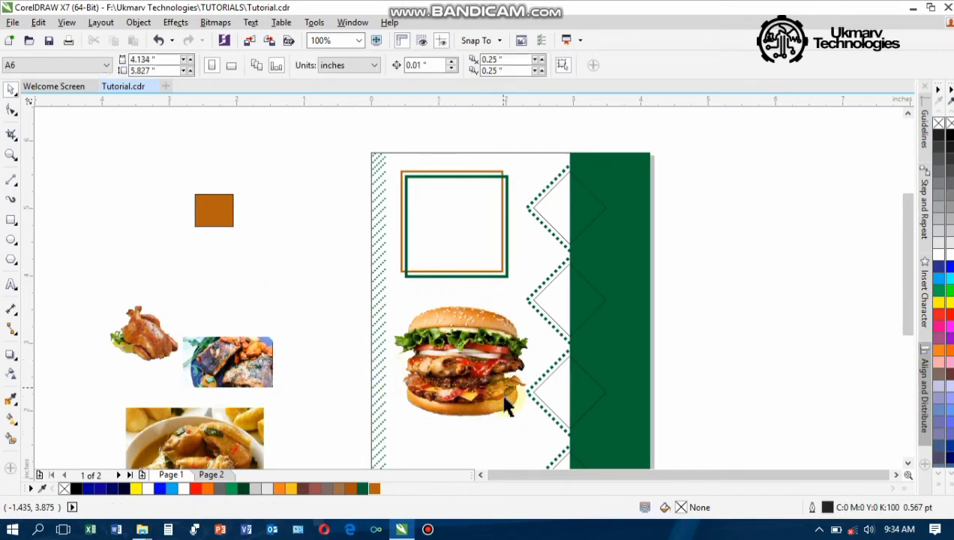
Draw a flat ellipse, place it just below the burger's bottom bun and fill it black
scroll(485, 404, down, 3)
scroll(473, 410, up, 5)
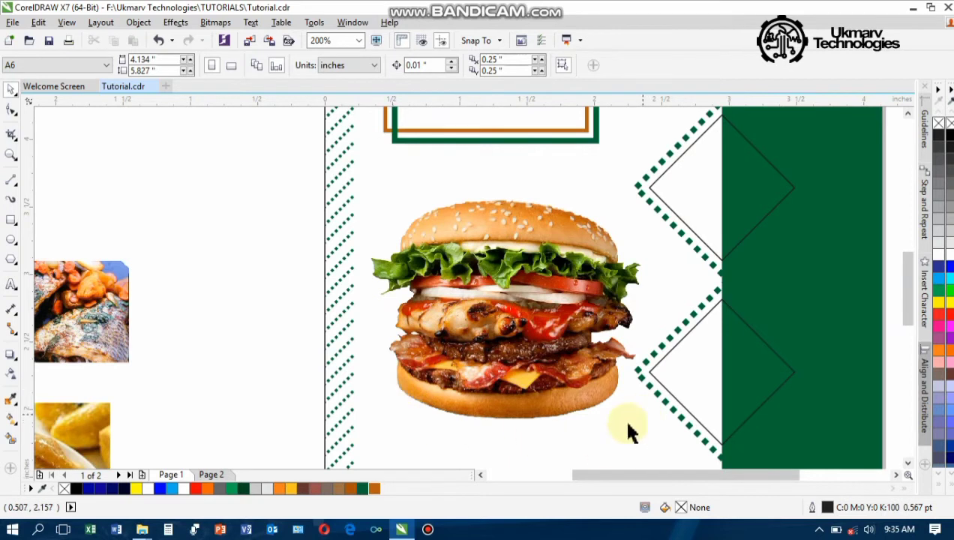
click(11, 242)
drag(156, 226, 316, 285)
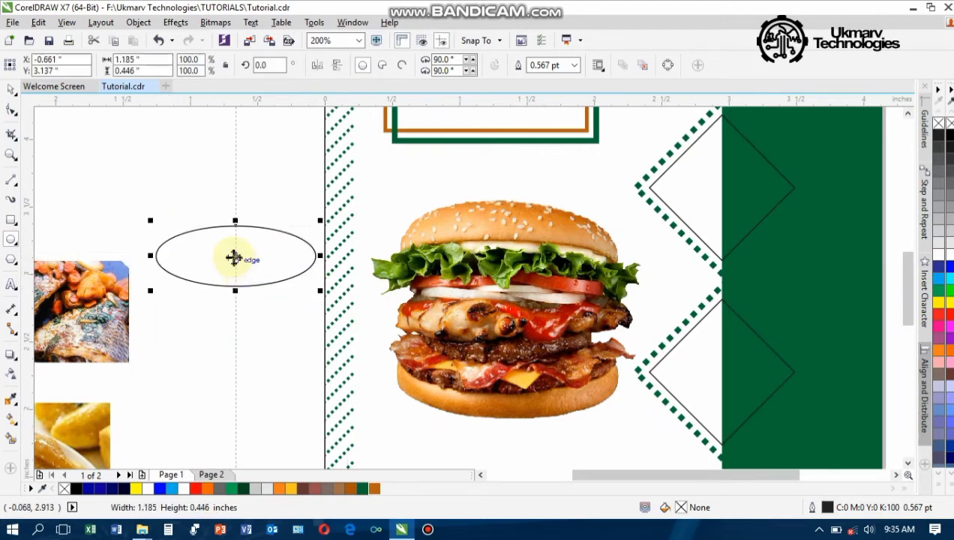
mouse_move(234, 258)
mouse_down()
mouse_move(340, 320)
mouse_move(518, 449)
mouse_move(508, 420)
mouse_move(487, 407)
mouse_move(528, 409)
mouse_up()
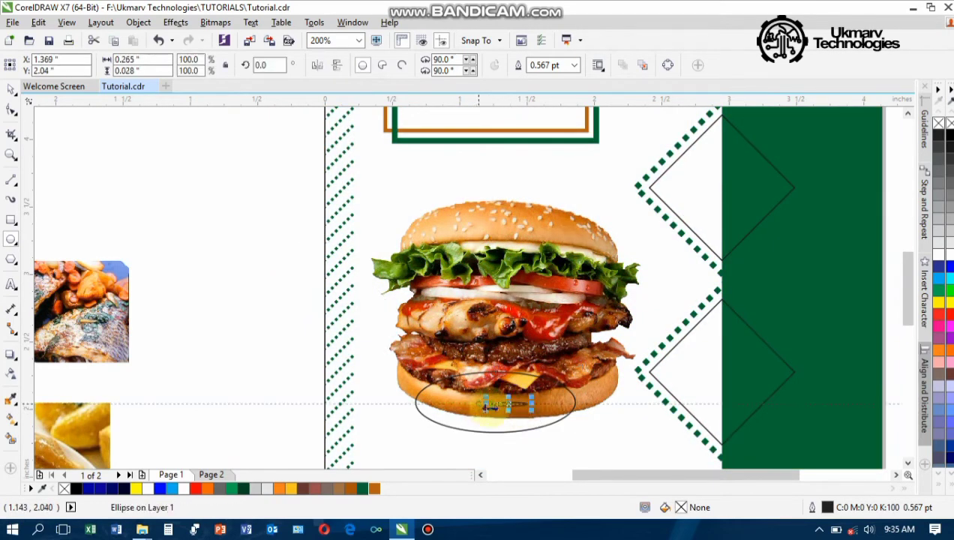
key(ctrl+z)
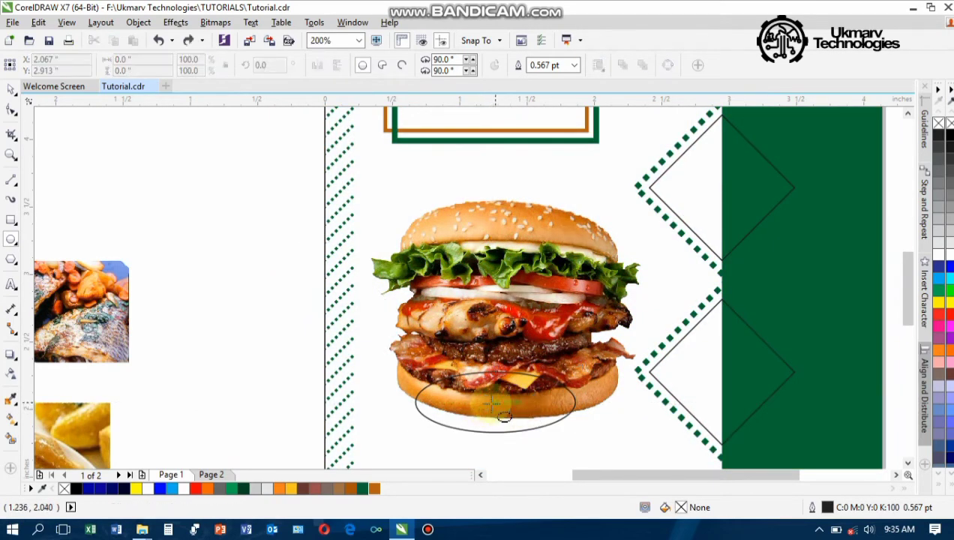
click(10, 89)
click(471, 416)
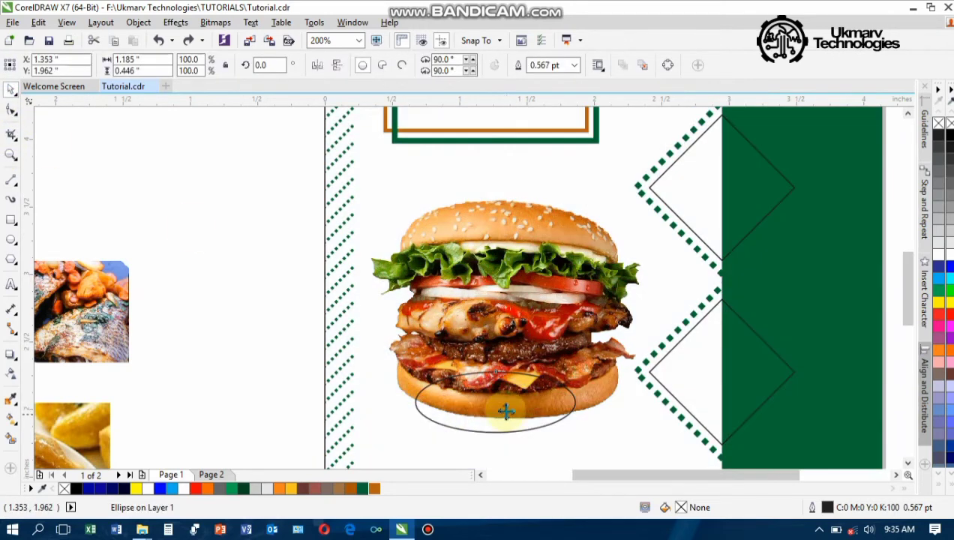
drag(507, 410, 518, 421)
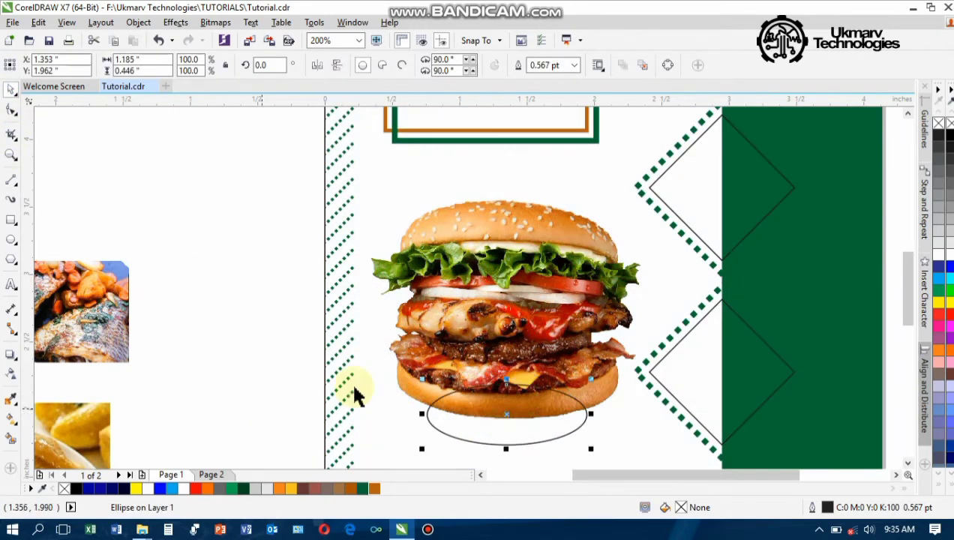
click(939, 135)
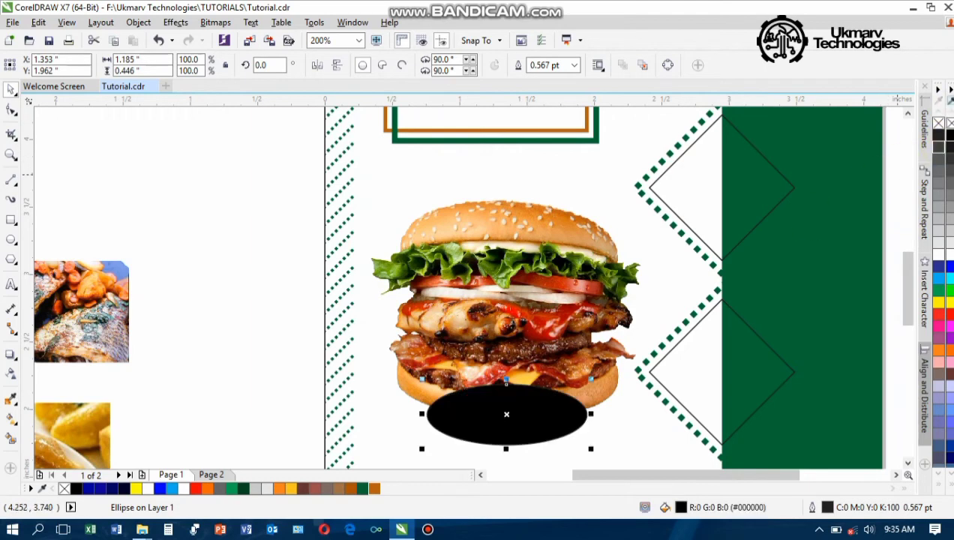
Convert the black ellipse into a bitmap
click(216, 23)
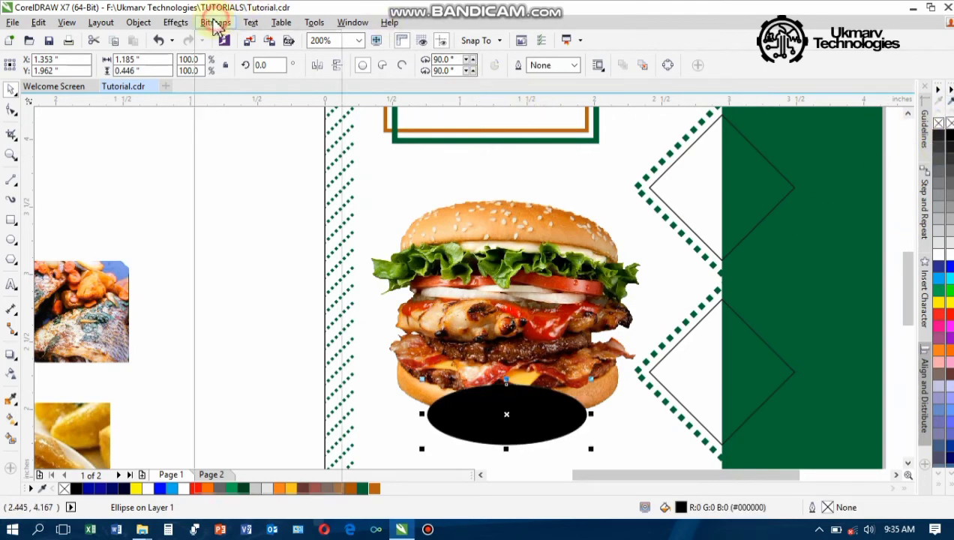
click(218, 40)
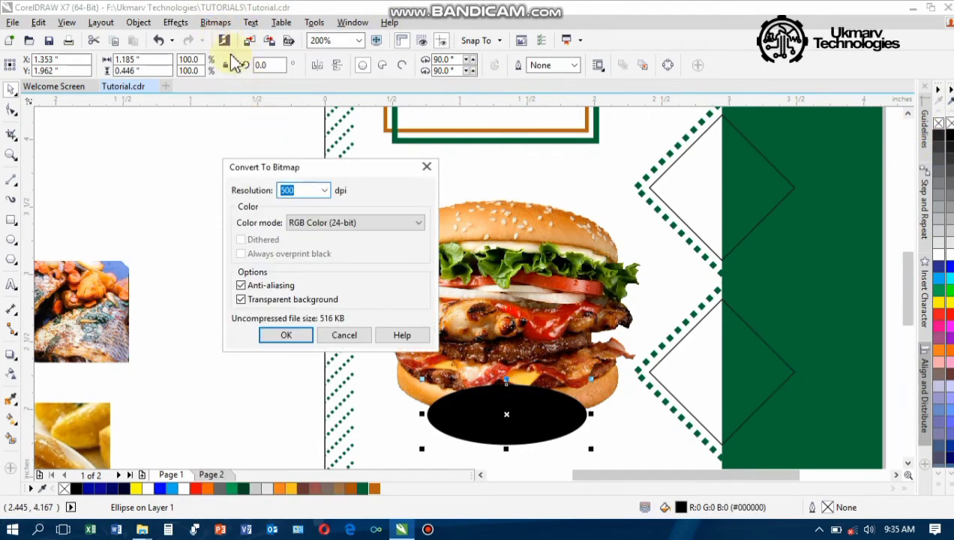
click(279, 338)
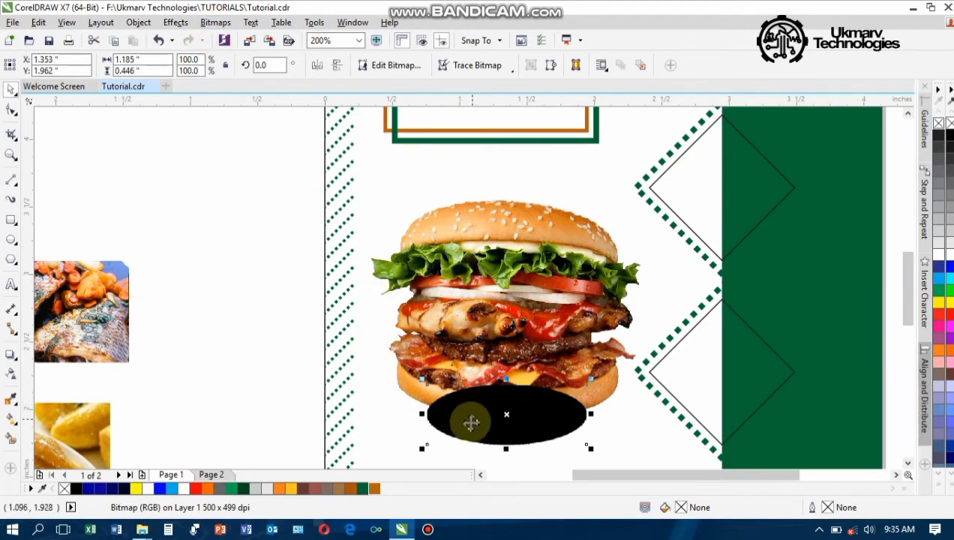
Apply a Gaussian Blur with a lowered radius to the ellipse bitmap
click(221, 26)
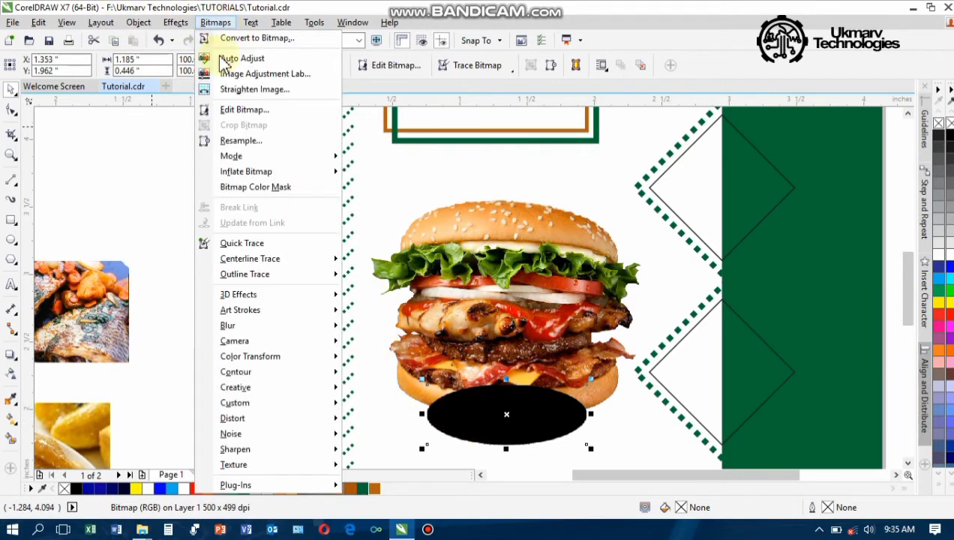
mouse_move(274, 328)
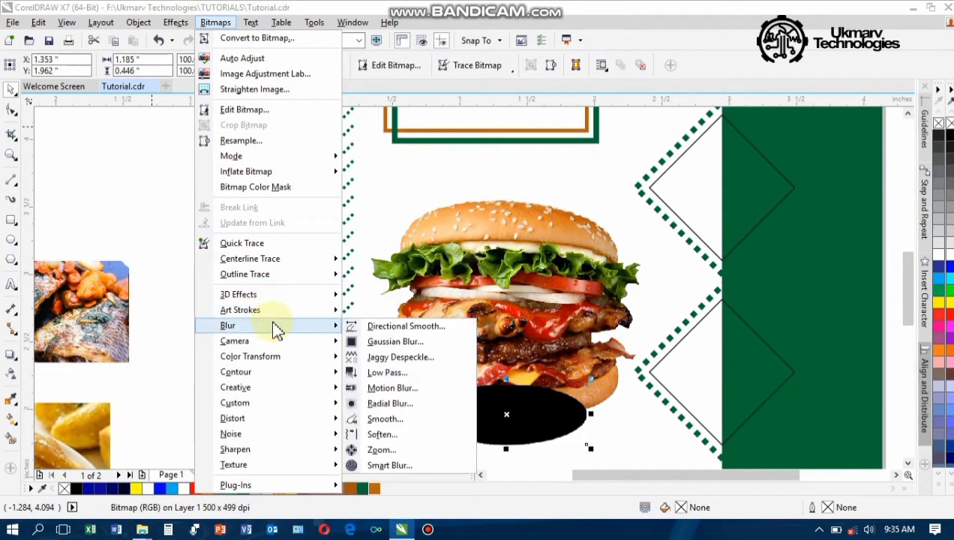
click(402, 346)
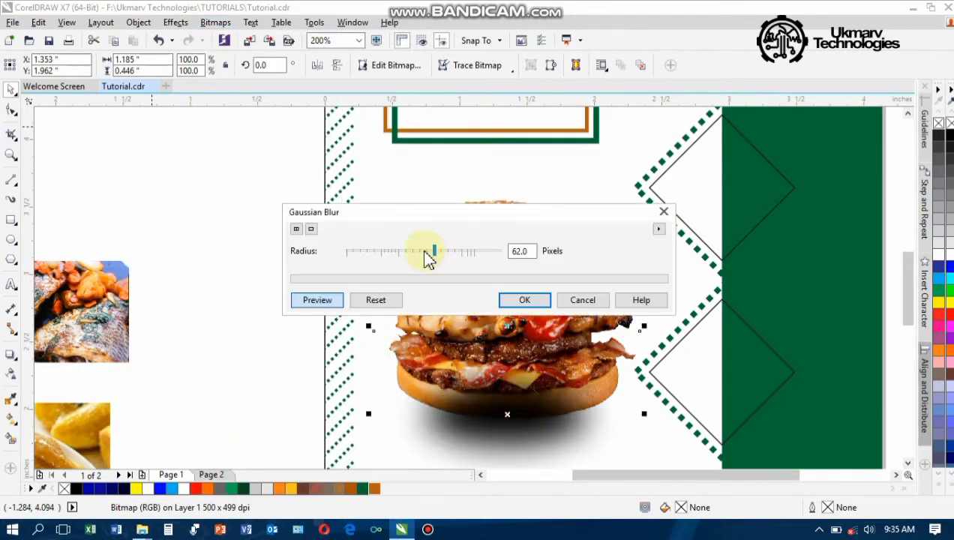
mouse_move(428, 257)
mouse_down()
mouse_move(415, 250)
mouse_move(436, 258)
mouse_up()
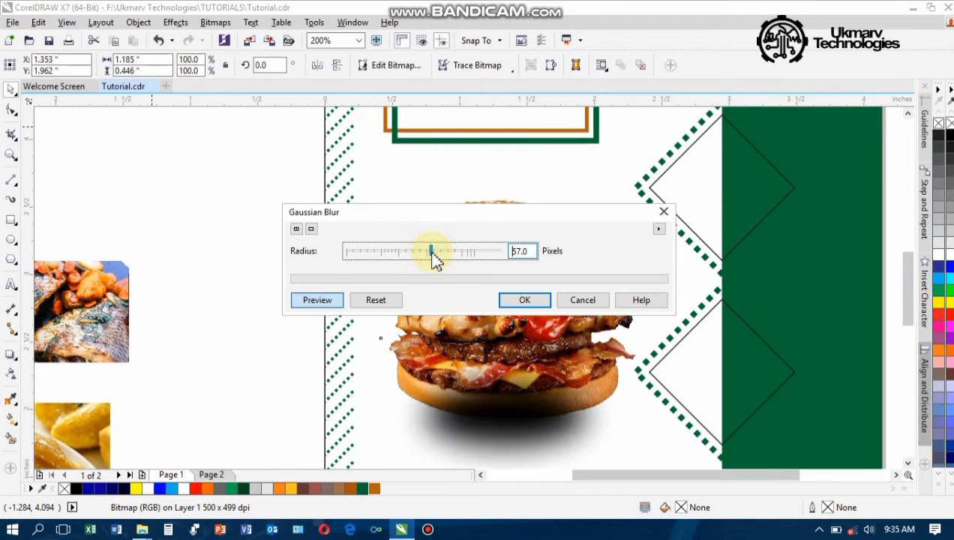
click(520, 299)
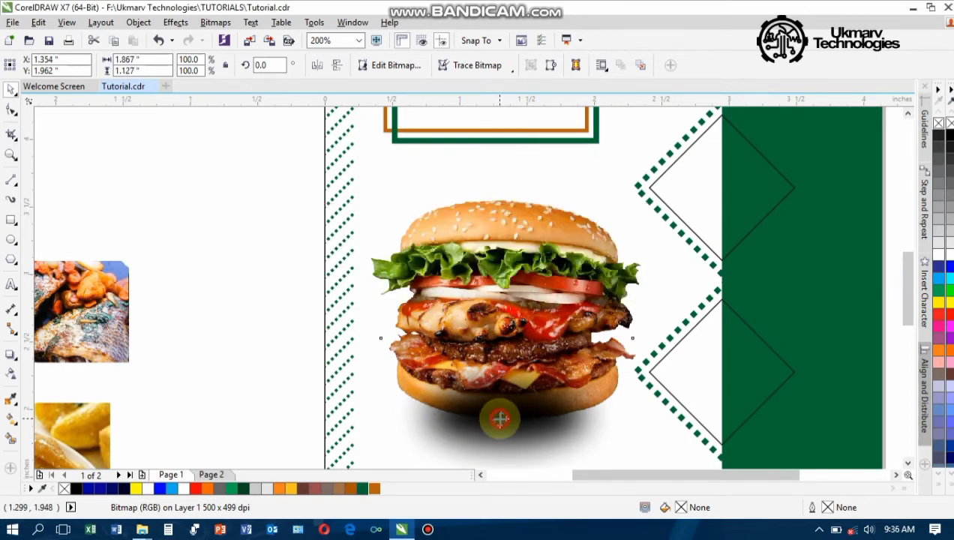
Stretch the shadow to about 113% width and nudge it up to X 1.355, Y 2.095 in
mouse_move(500, 419)
mouse_down()
mouse_move(518, 417)
mouse_move(491, 418)
mouse_move(510, 421)
mouse_move(500, 411)
mouse_up()
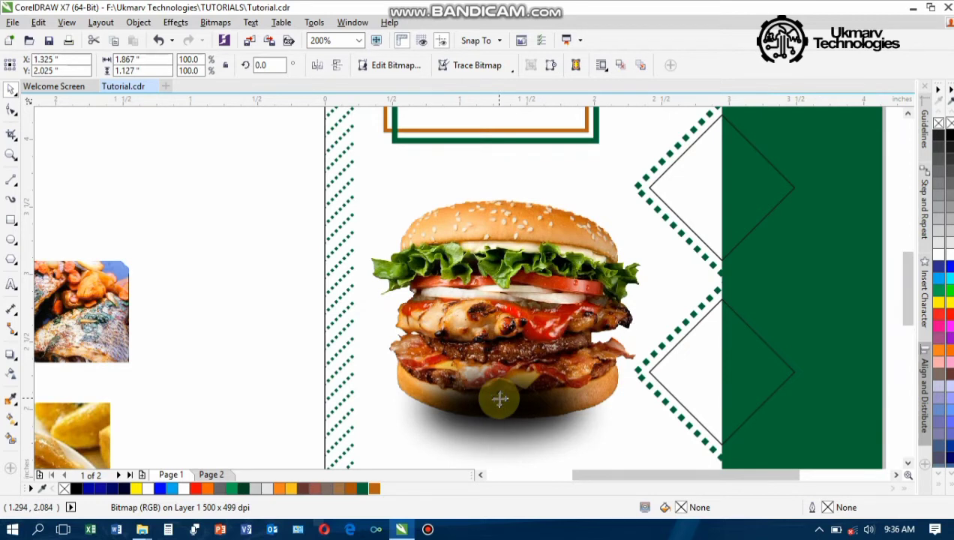
click(500, 400)
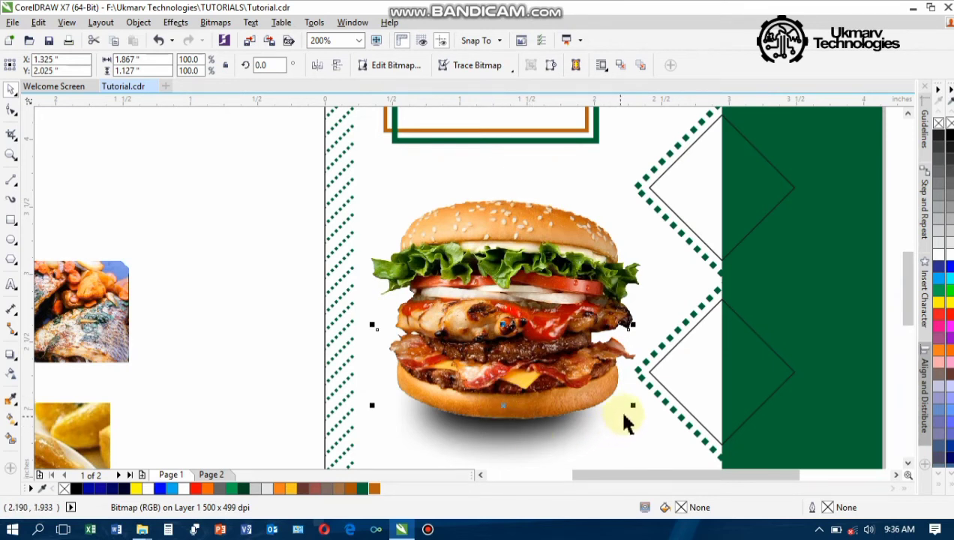
drag(632, 409, 650, 406)
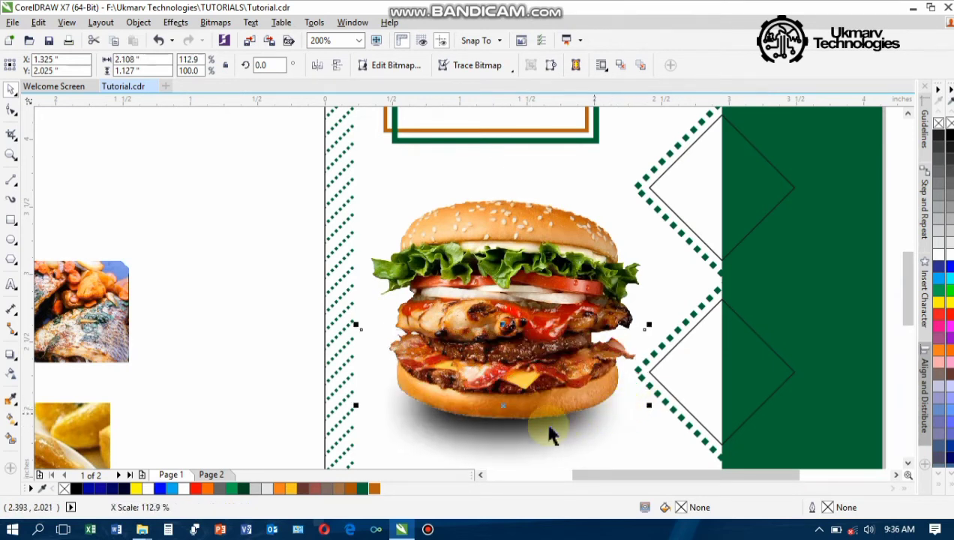
click(504, 409)
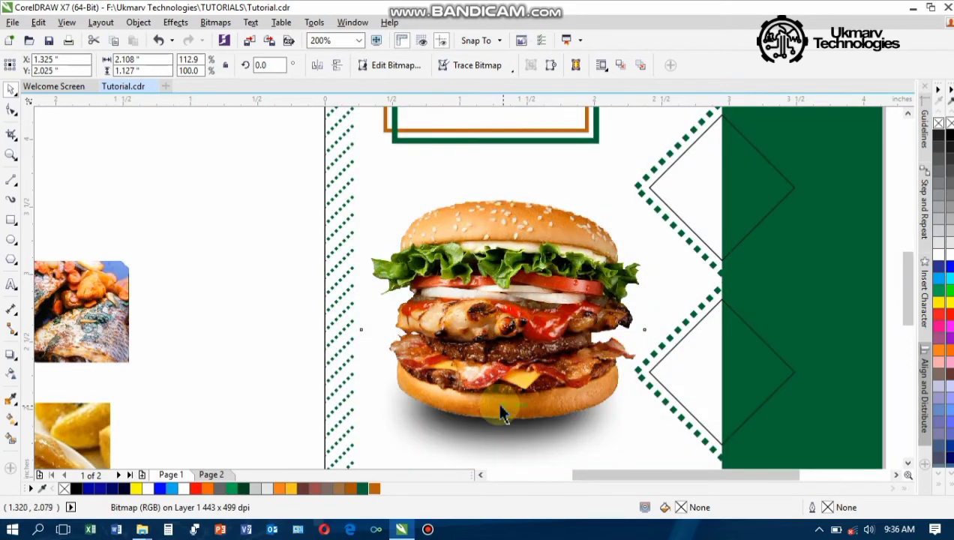
click(501, 402)
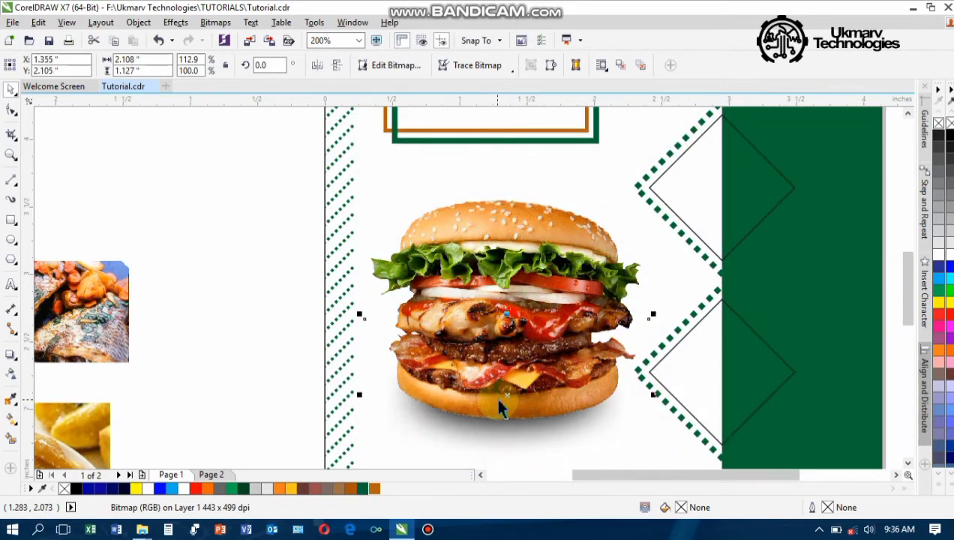
drag(502, 400, 499, 398)
scroll(499, 406, down, 4)
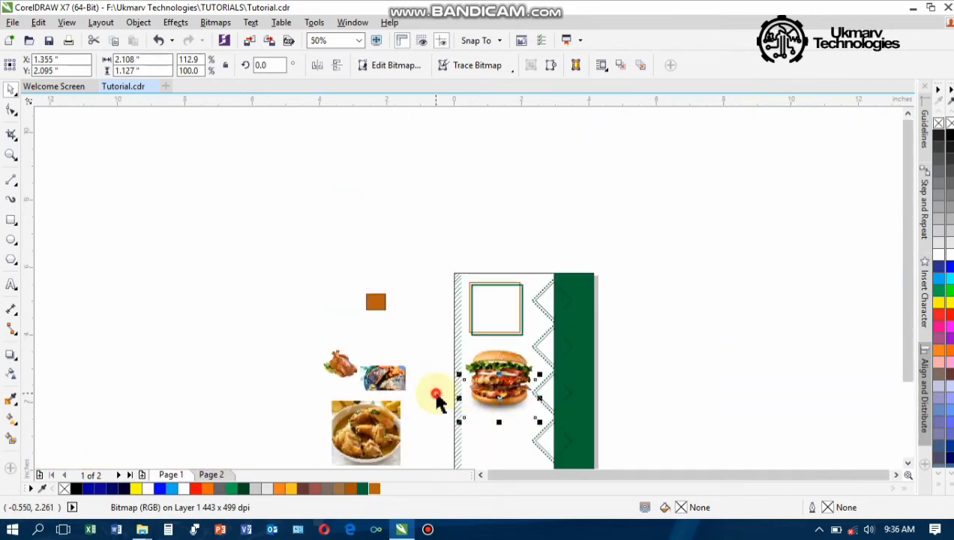
click(434, 443)
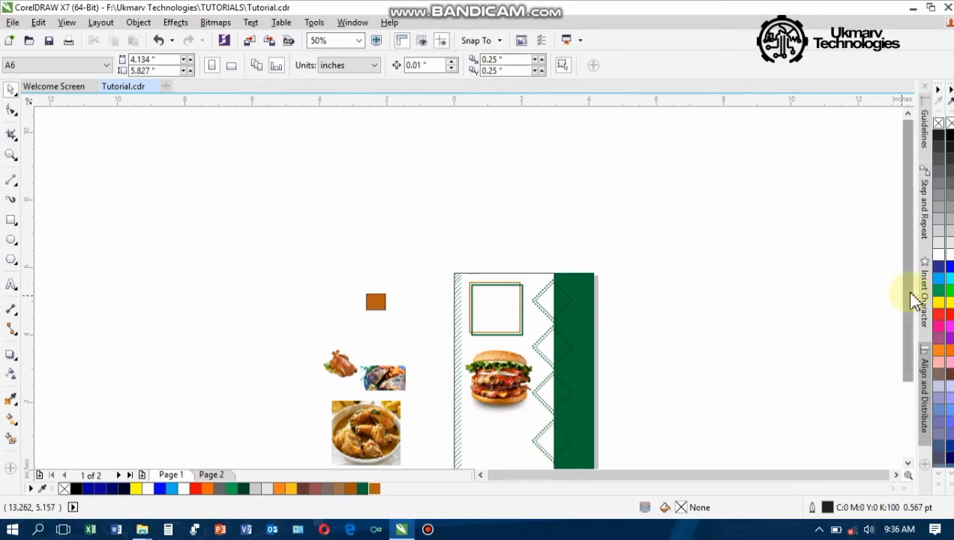
drag(911, 297, 912, 313)
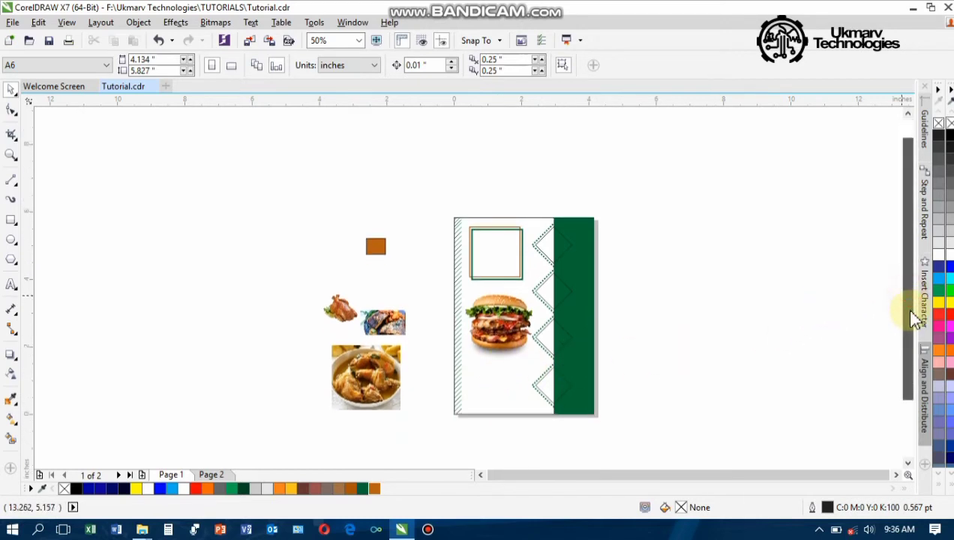
Shrink the chicken pepper soup photo to about half size and PowerClip it into the top diamond
click(357, 384)
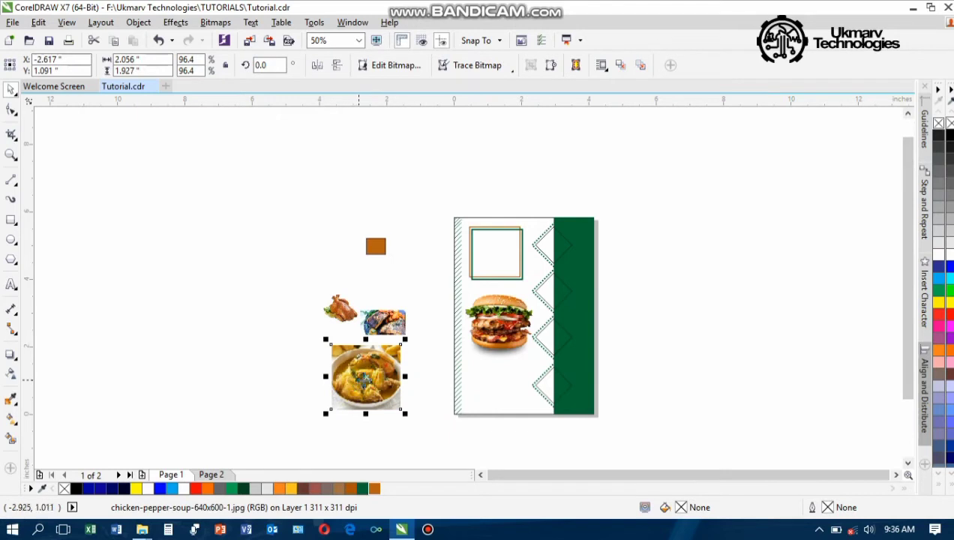
drag(411, 339, 642, 233)
click(552, 250)
click(541, 247)
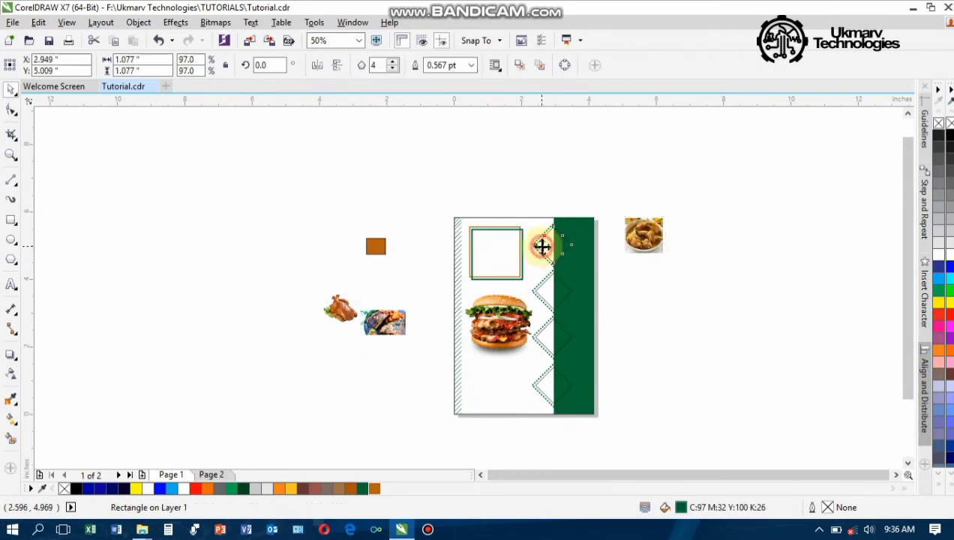
click(643, 237)
drag(643, 237, 569, 240)
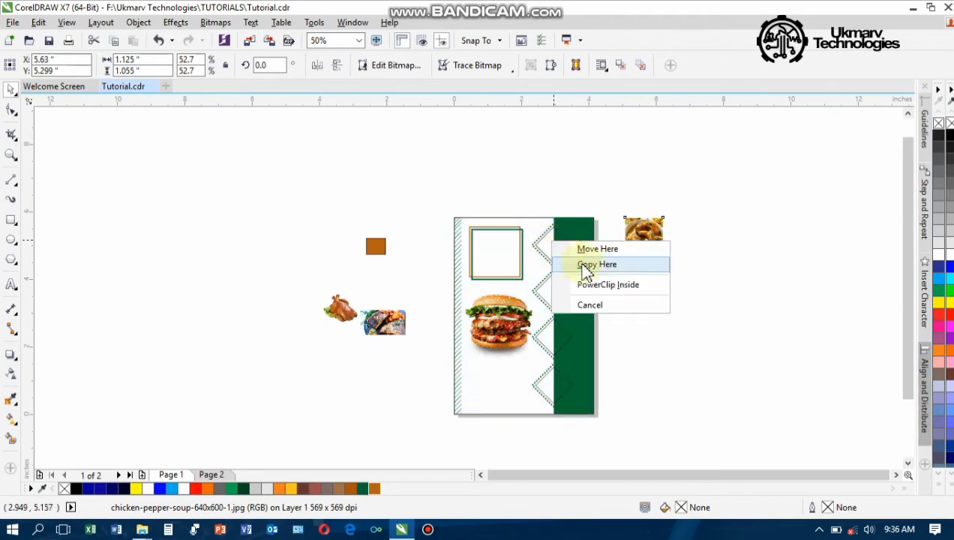
click(585, 283)
scroll(554, 248, up, 2)
scroll(556, 248, up, 3)
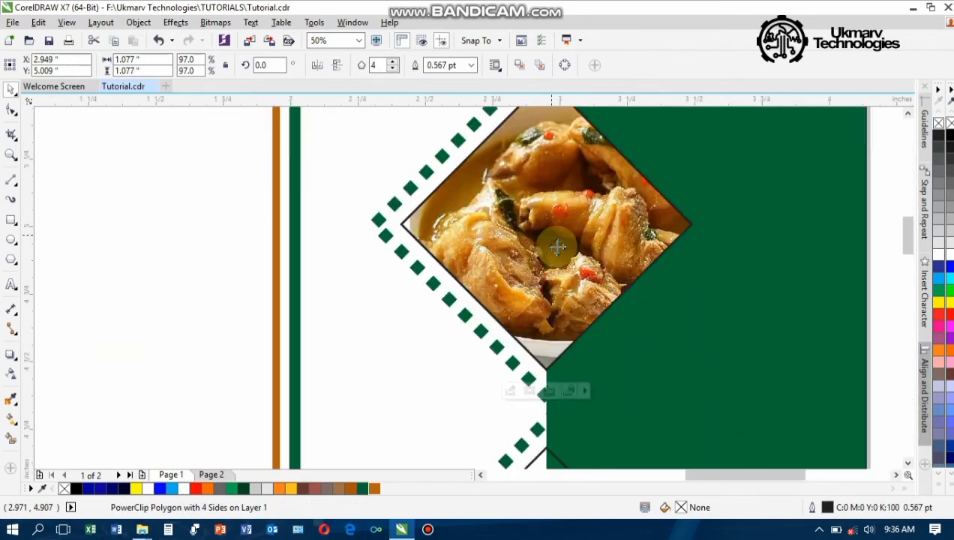
scroll(555, 248, down, 5)
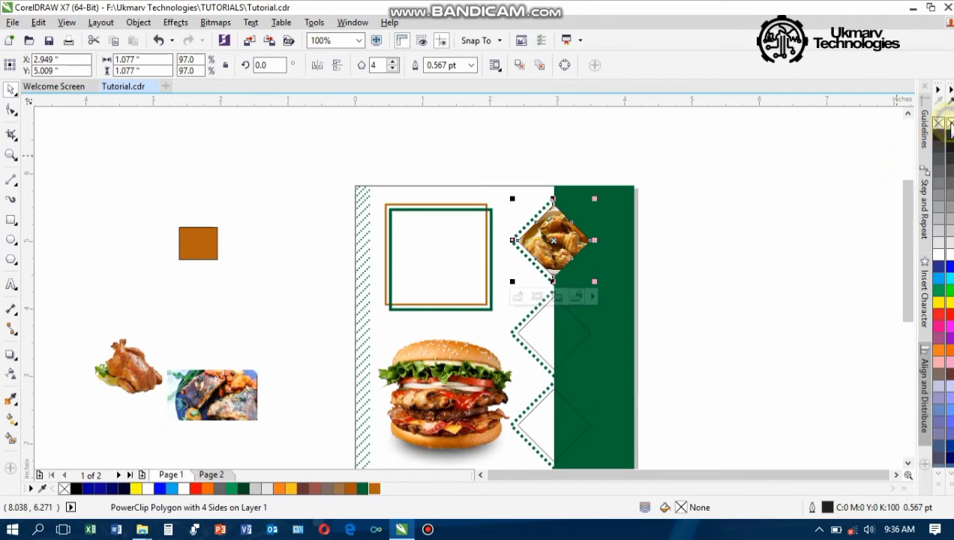
click(719, 373)
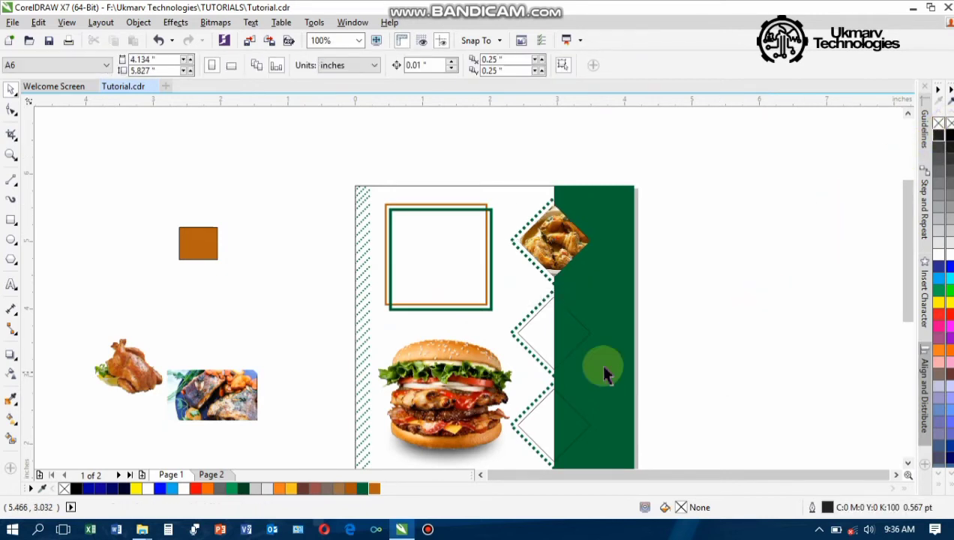
PowerClip the croaker fish into the middle diamond, enlarge and centre it, then remove the outline
click(189, 416)
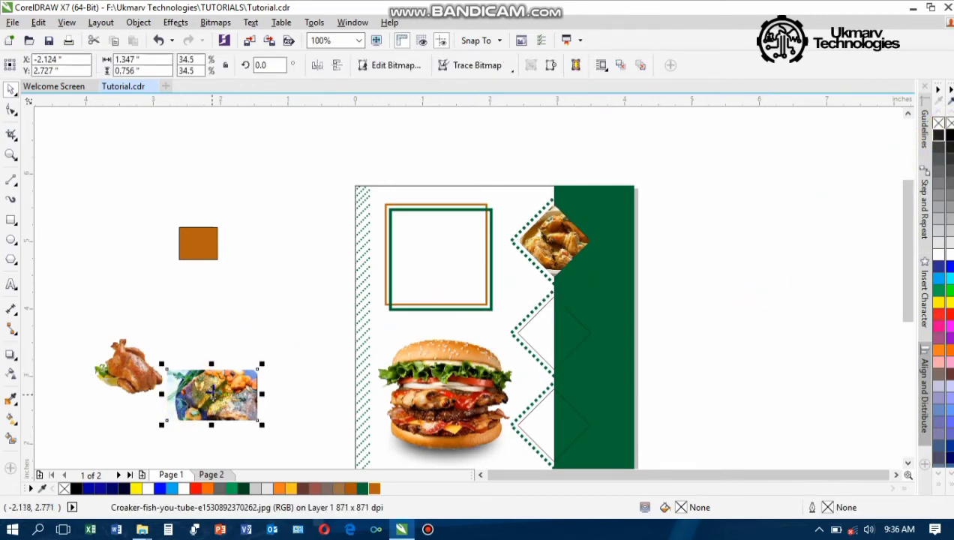
drag(211, 394, 568, 345)
click(614, 379)
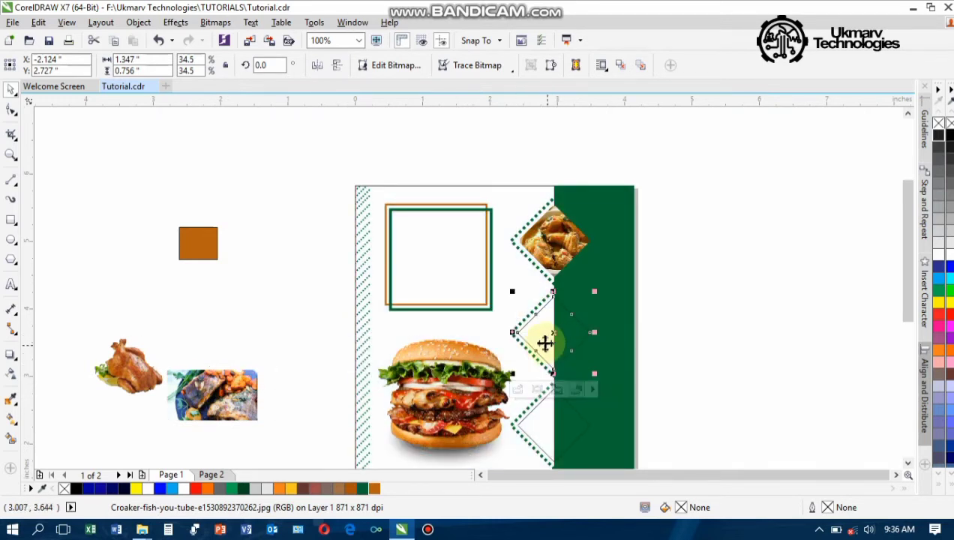
click(519, 390)
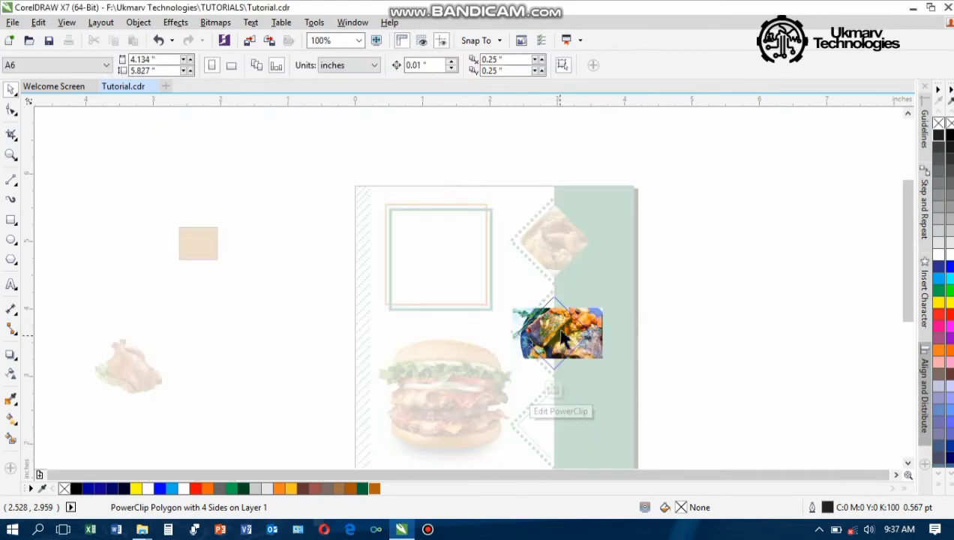
drag(611, 370, 630, 383)
scroll(561, 356, down, 2)
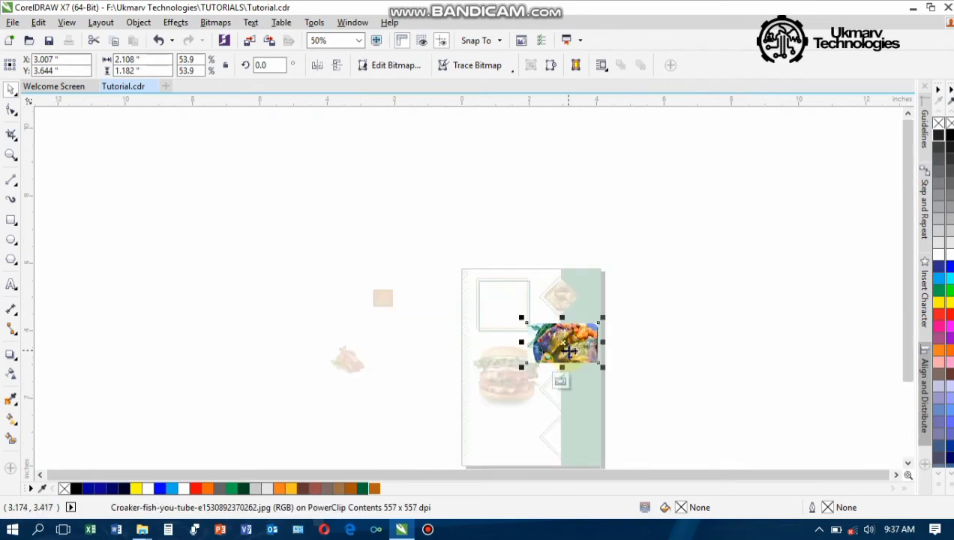
scroll(579, 341, up, 2)
drag(585, 381, 535, 395)
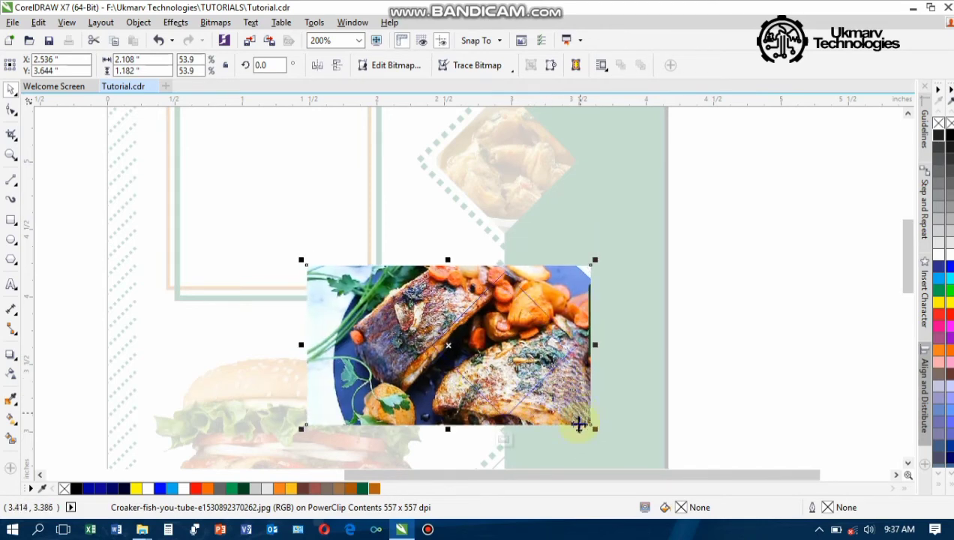
click(500, 440)
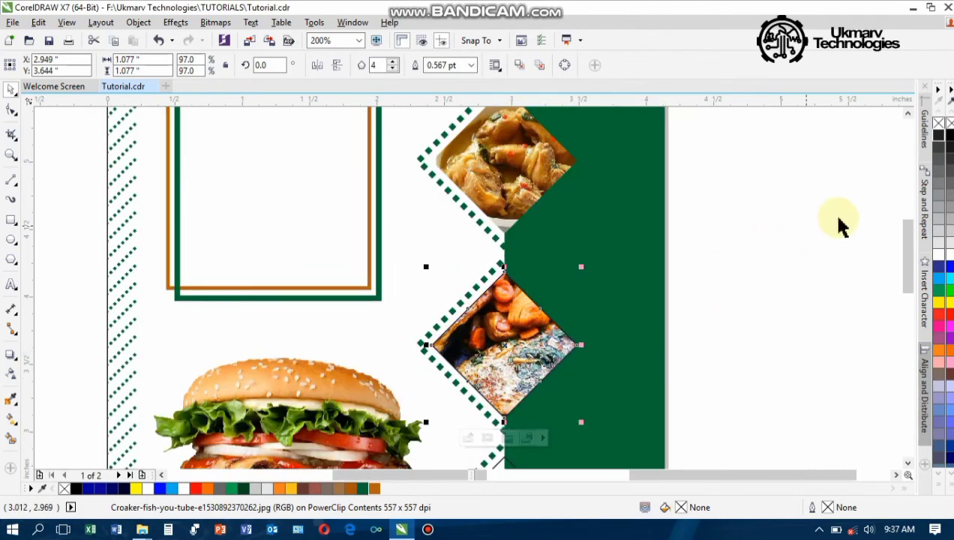
right_click(949, 124)
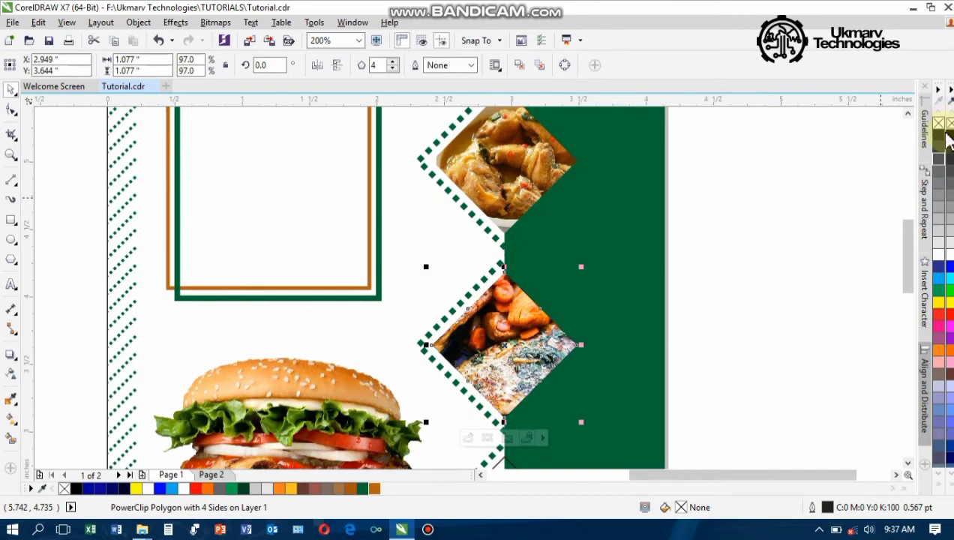
scroll(546, 346, down, 1)
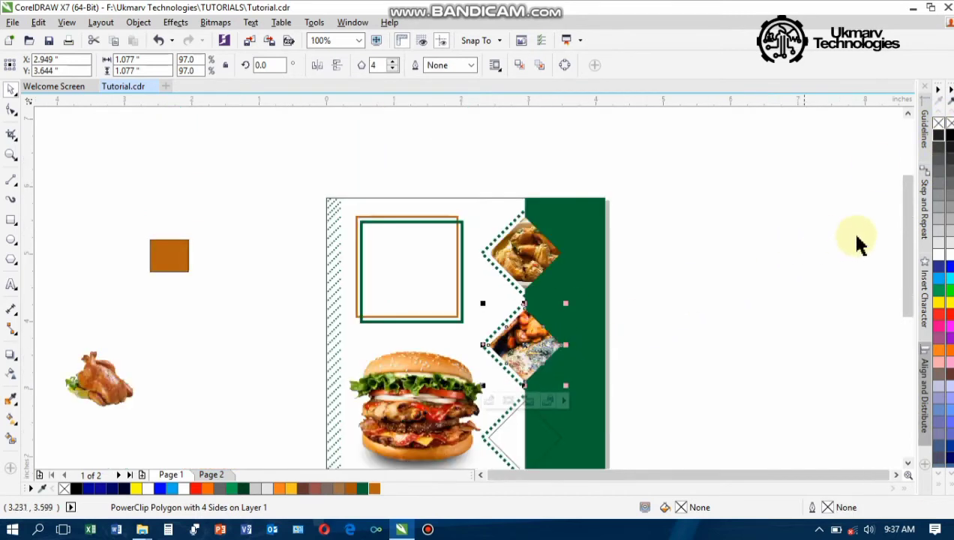
PowerClip the roast chicken photo inside the bottom zigzag diamond
drag(909, 224, 911, 284)
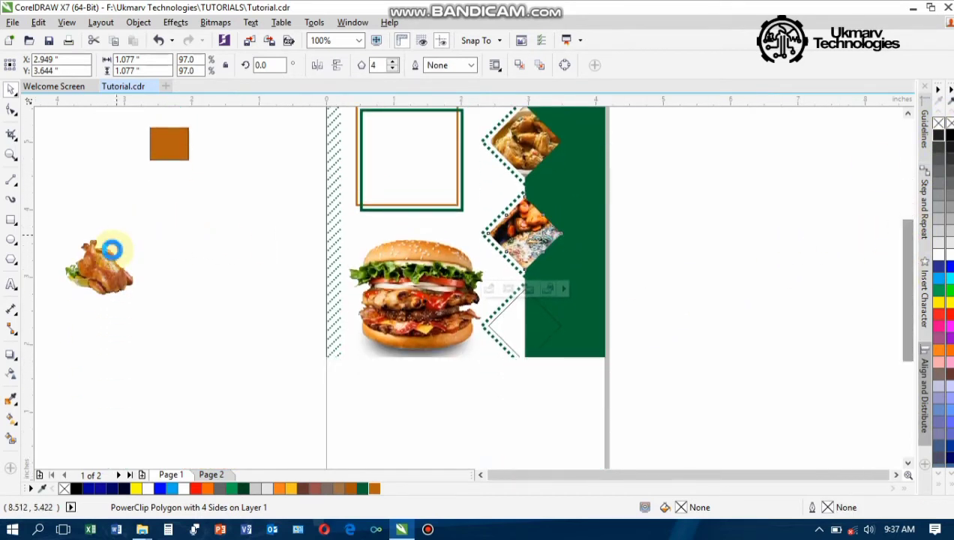
click(110, 251)
scroll(144, 274, down, 1)
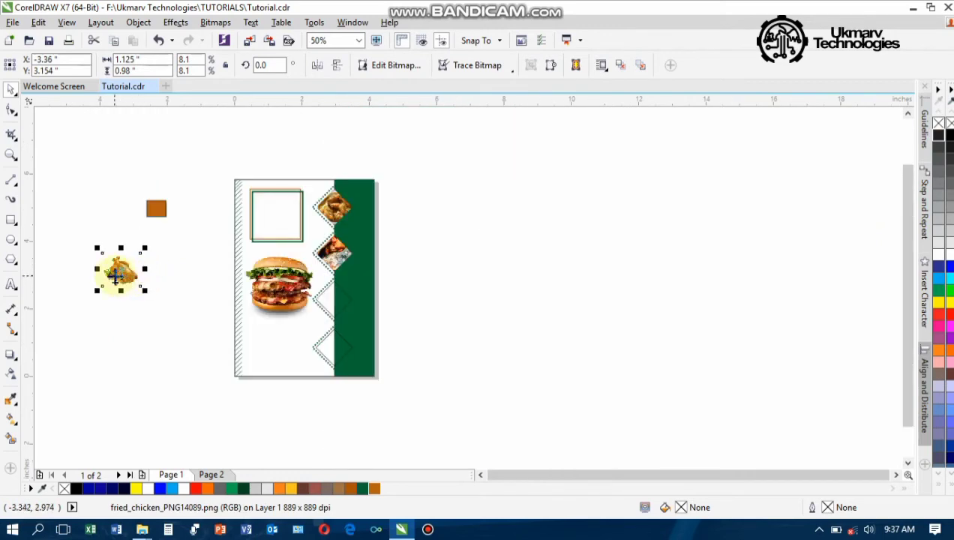
scroll(114, 277, up, 1)
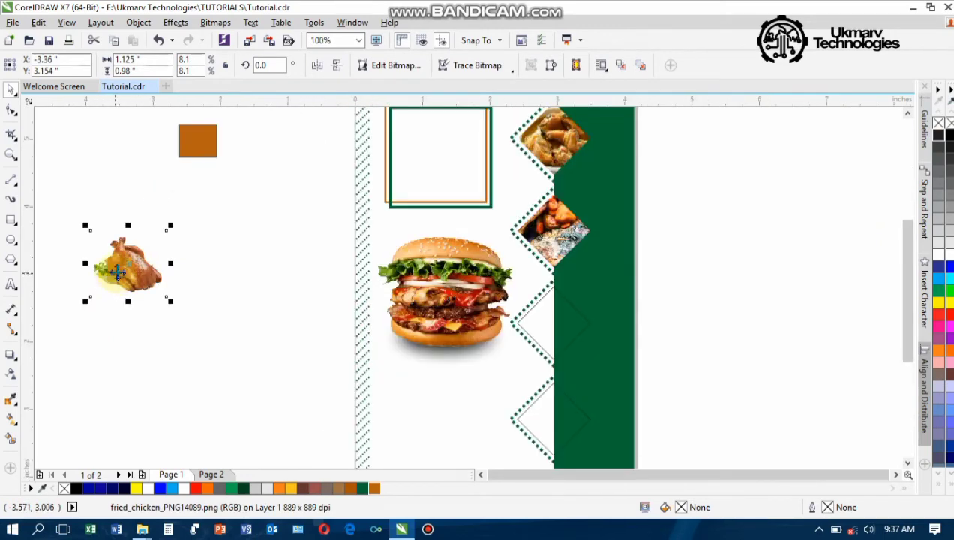
drag(120, 267, 553, 424)
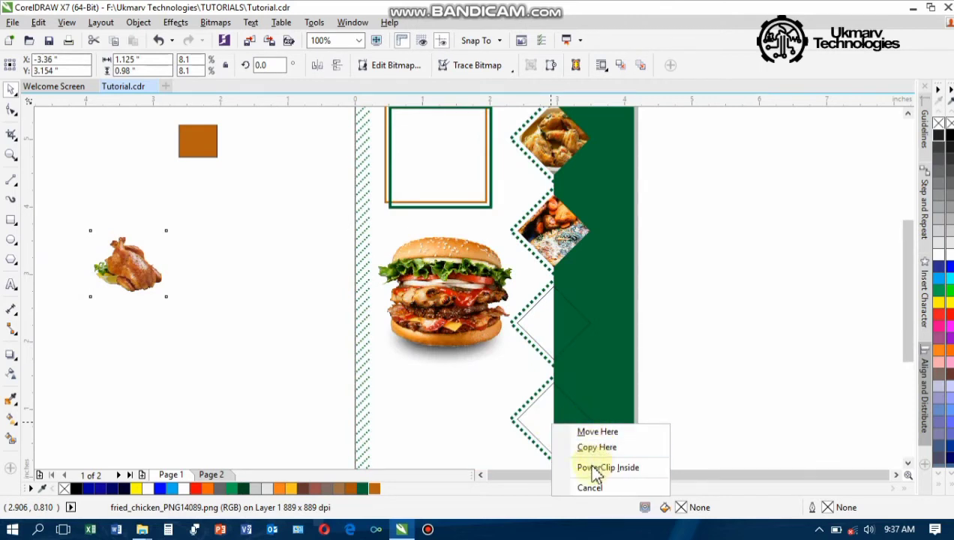
click(601, 467)
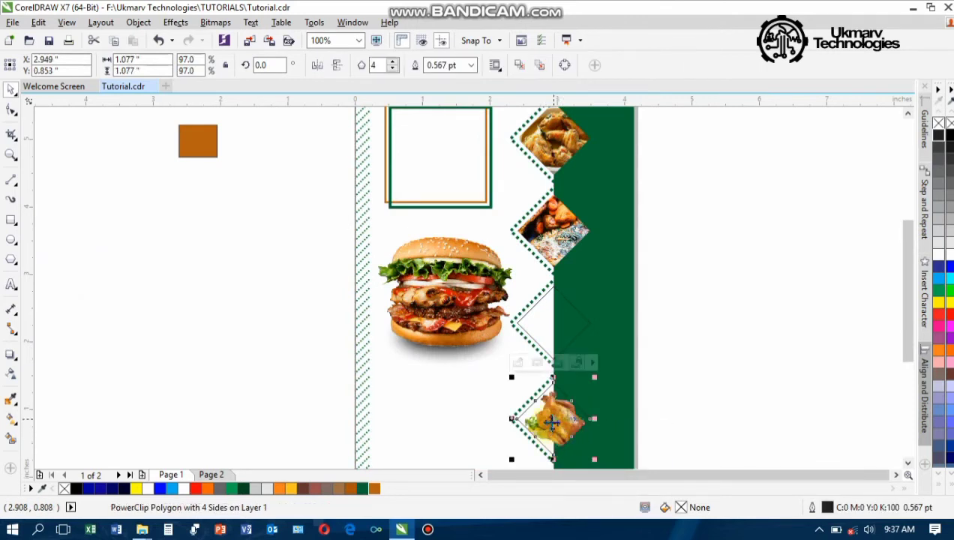
Shrink the clipped chicken to about three quarters and centre it within the diamond
click(517, 362)
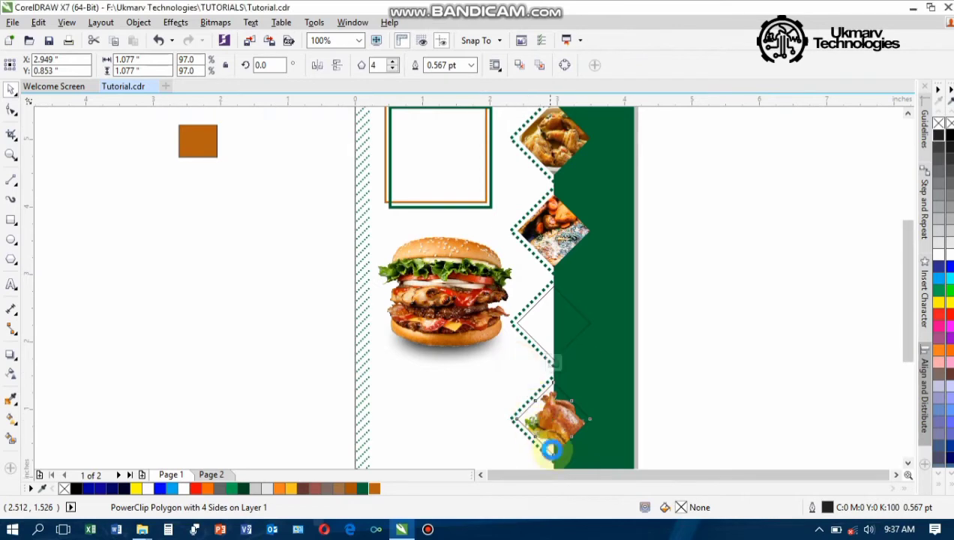
scroll(564, 449, up, 4)
click(551, 390)
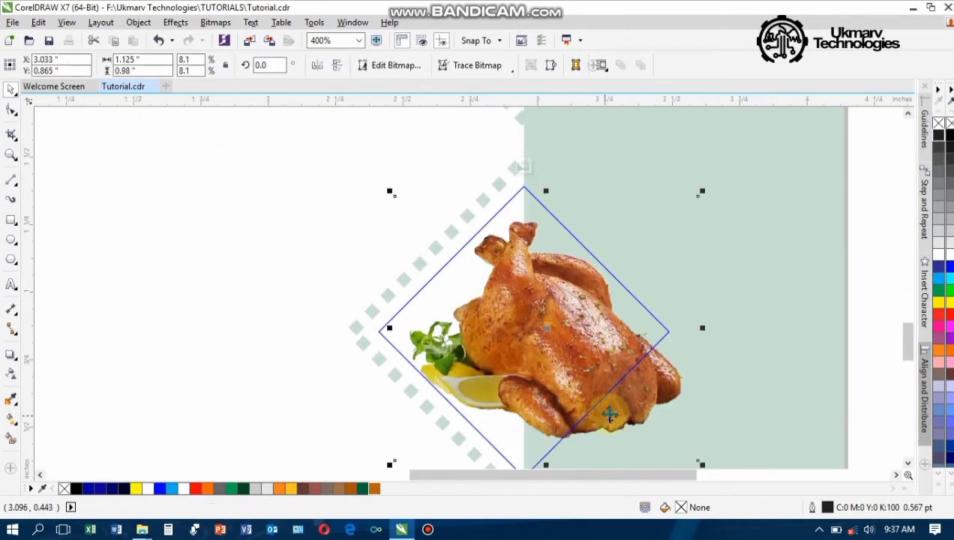
drag(702, 464, 634, 427)
drag(574, 377, 550, 375)
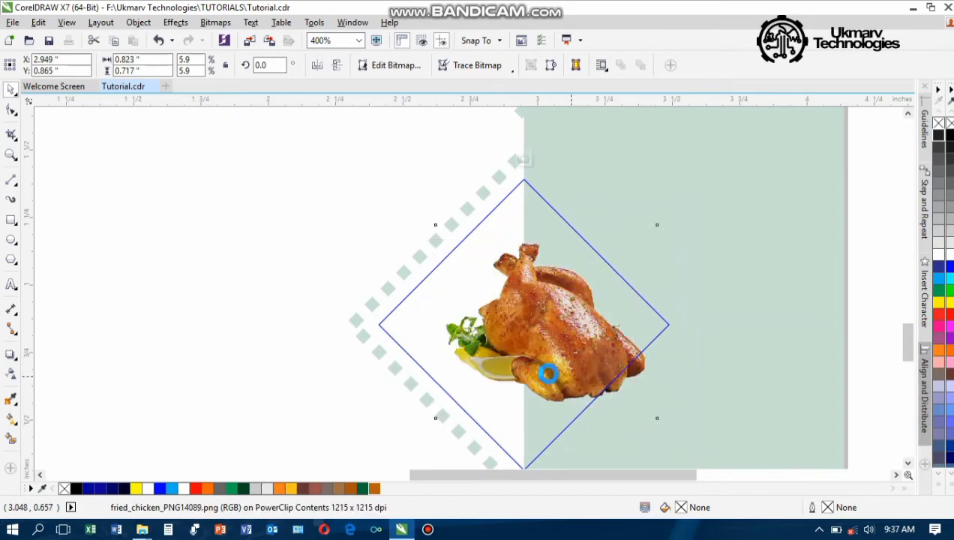
click(525, 160)
scroll(523, 340, down, 2)
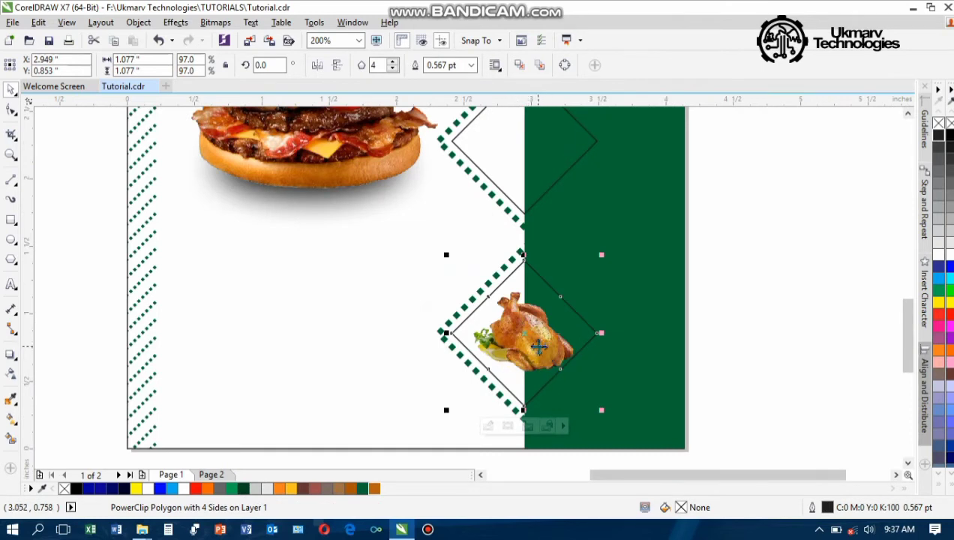
click(531, 426)
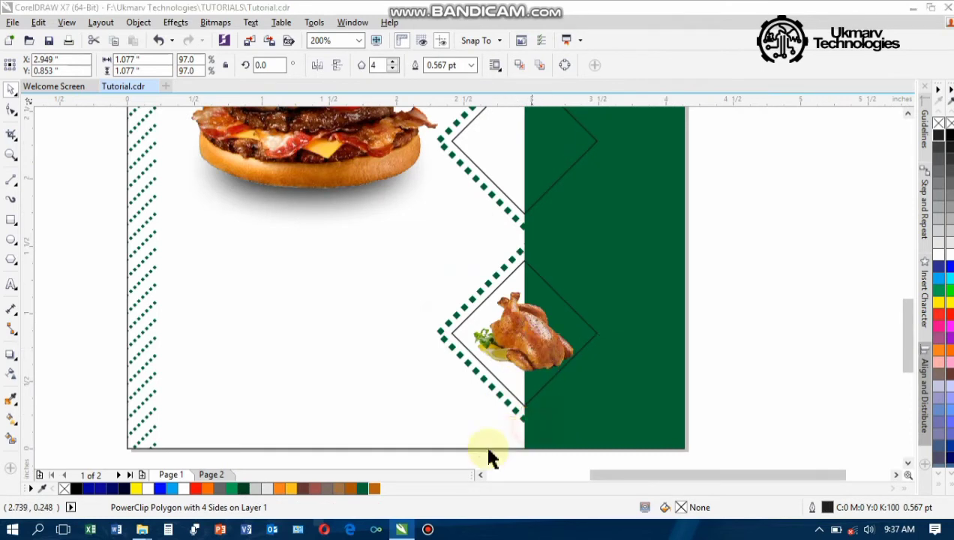
Delete the clipped chicken and import fried_chicken_PNG14102 from the TUTORIALS folder
key(Delete)
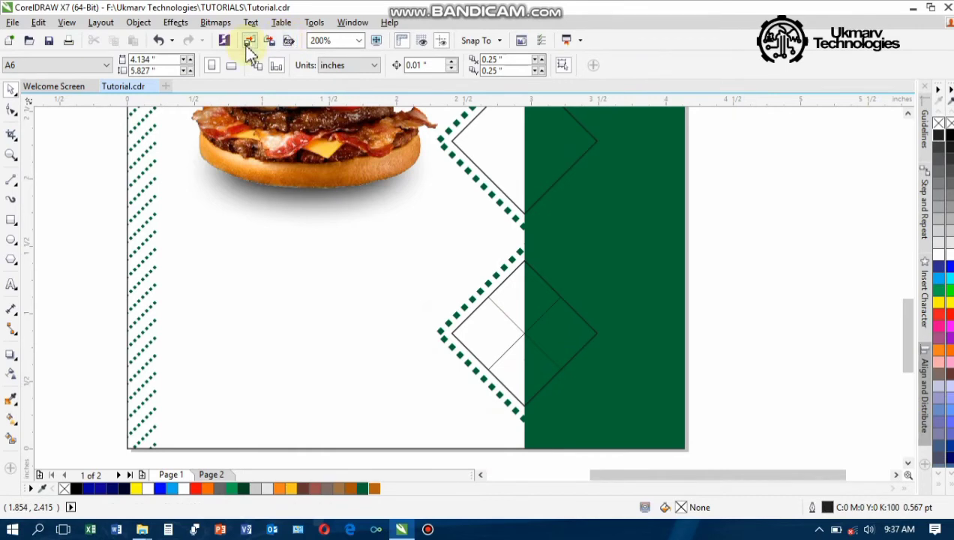
click(248, 42)
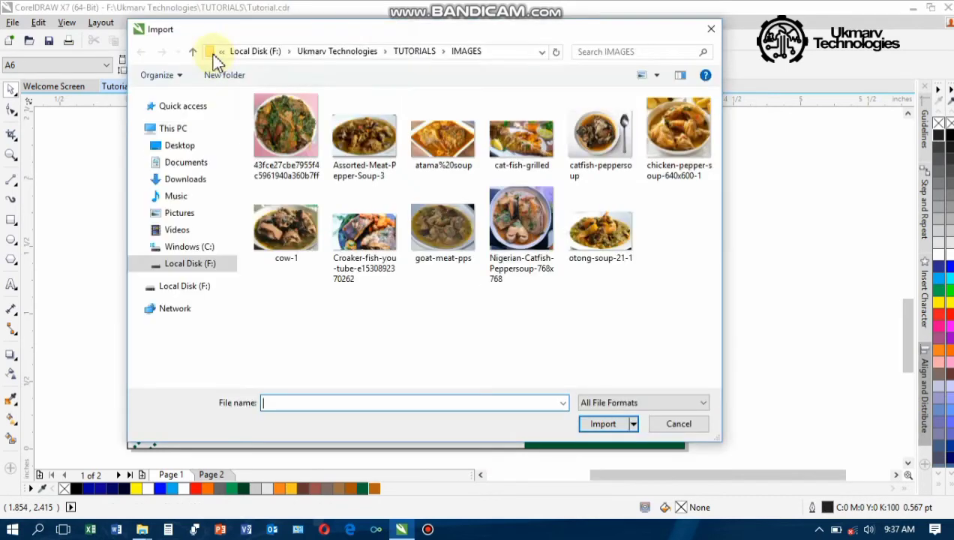
click(194, 53)
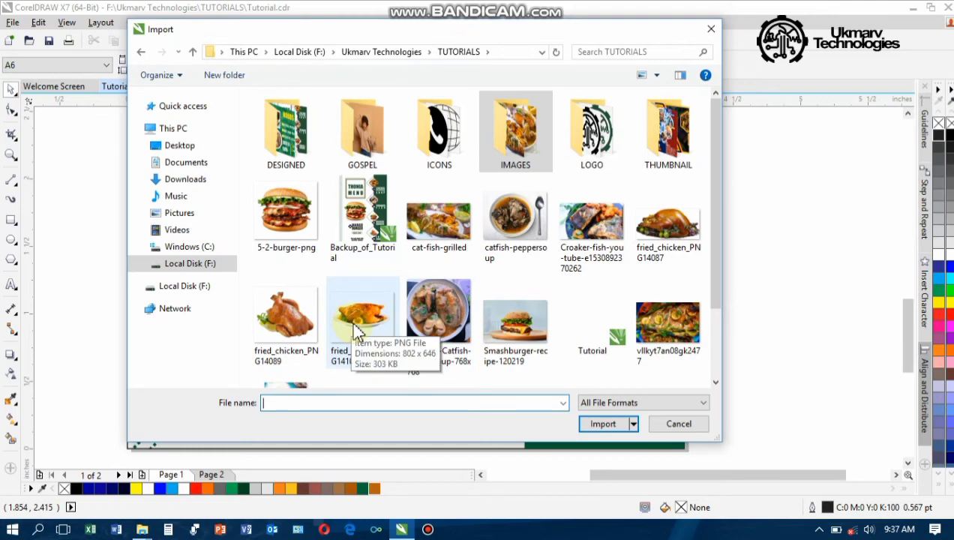
scroll(359, 332, down, 1)
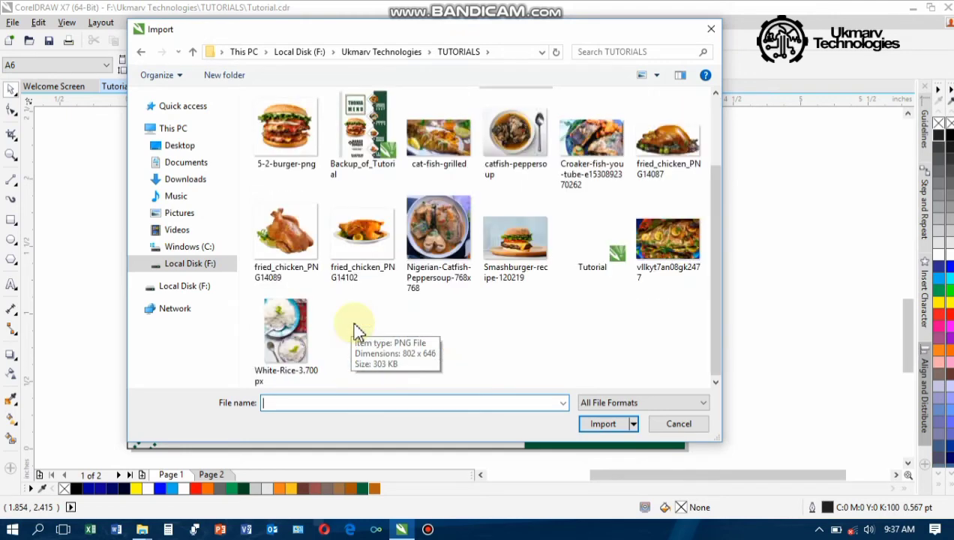
click(367, 250)
double_click(368, 249)
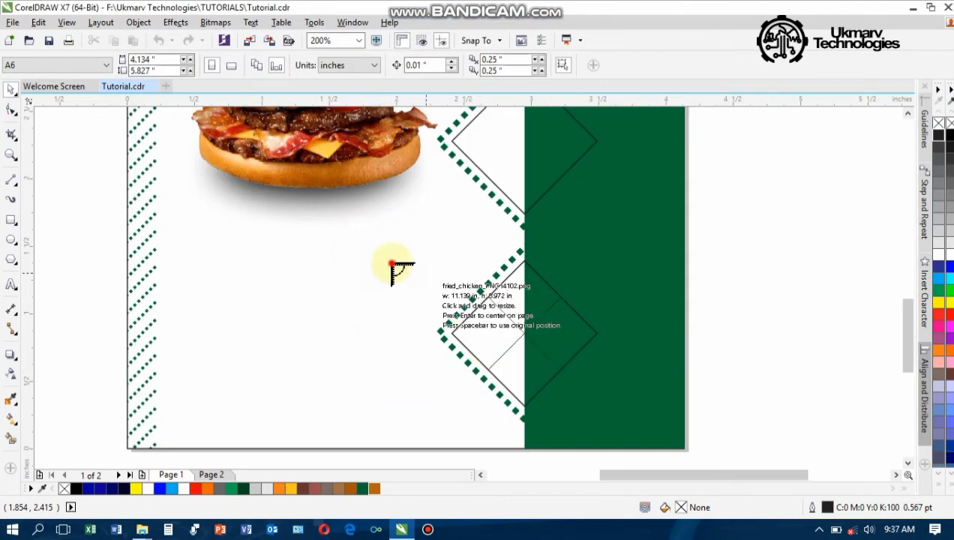
drag(393, 260, 510, 350)
PowerClip the plated chicken into the bottom diamond, enlarged and centred to fill it
drag(447, 308, 529, 339)
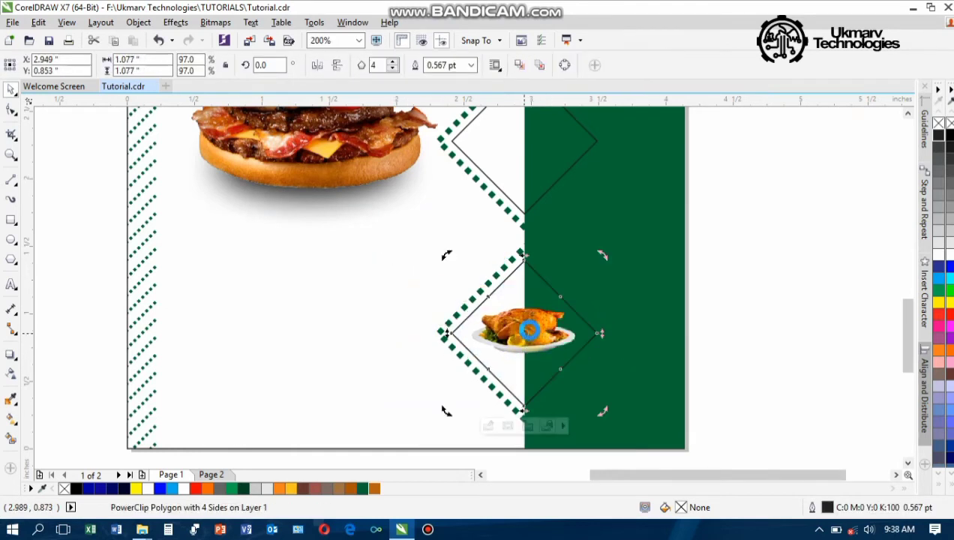
double_click(530, 331)
click(529, 338)
drag(586, 384, 624, 411)
drag(548, 363, 519, 341)
click(528, 426)
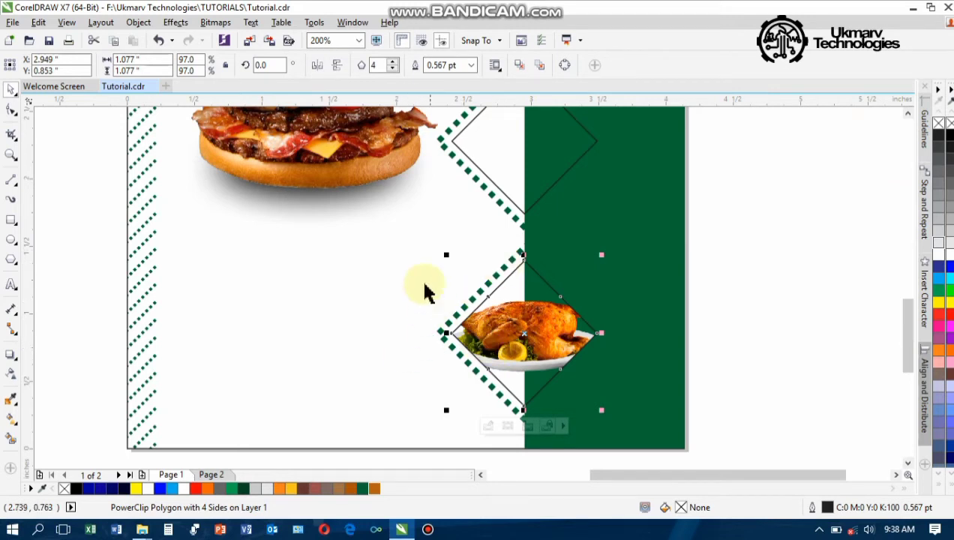
scroll(584, 314, down, 1)
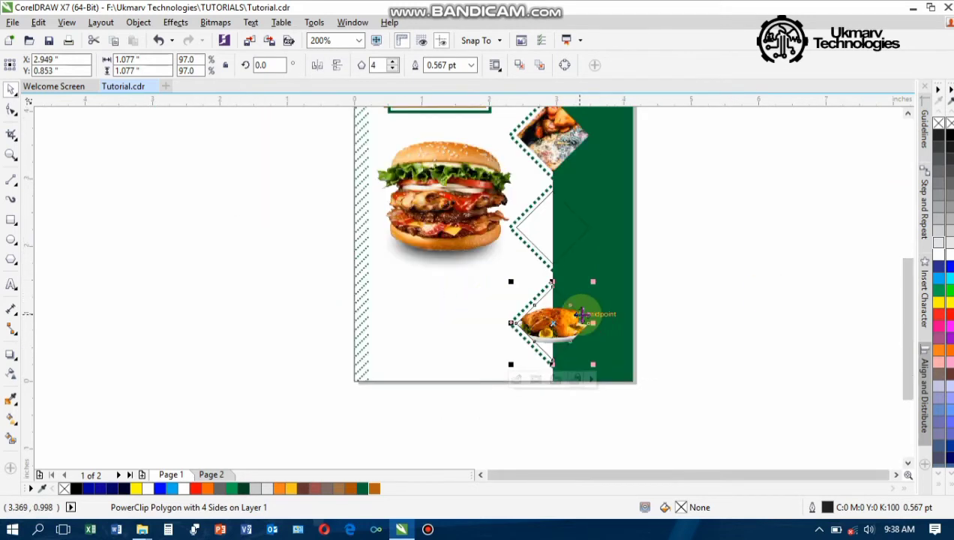
click(664, 271)
drag(908, 304, 903, 270)
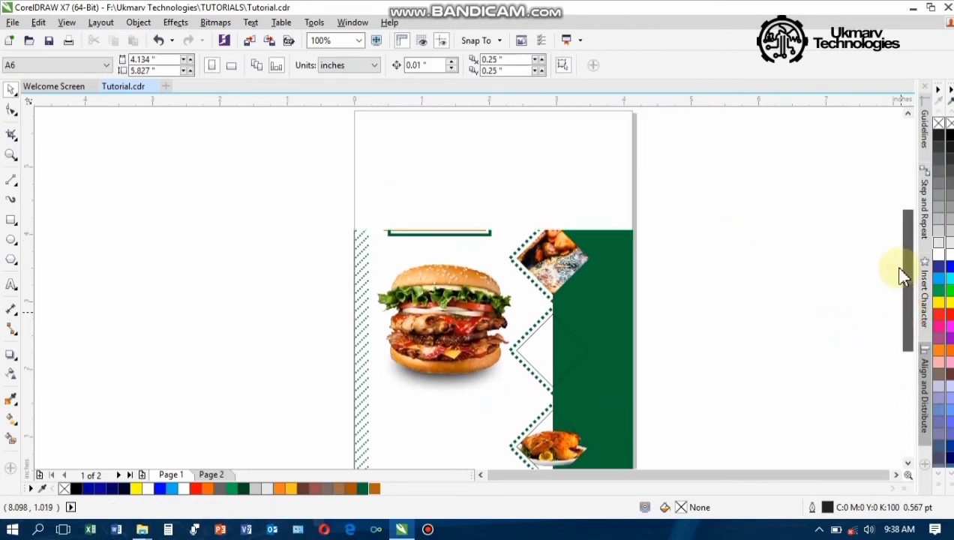
scroll(596, 315, down, 1)
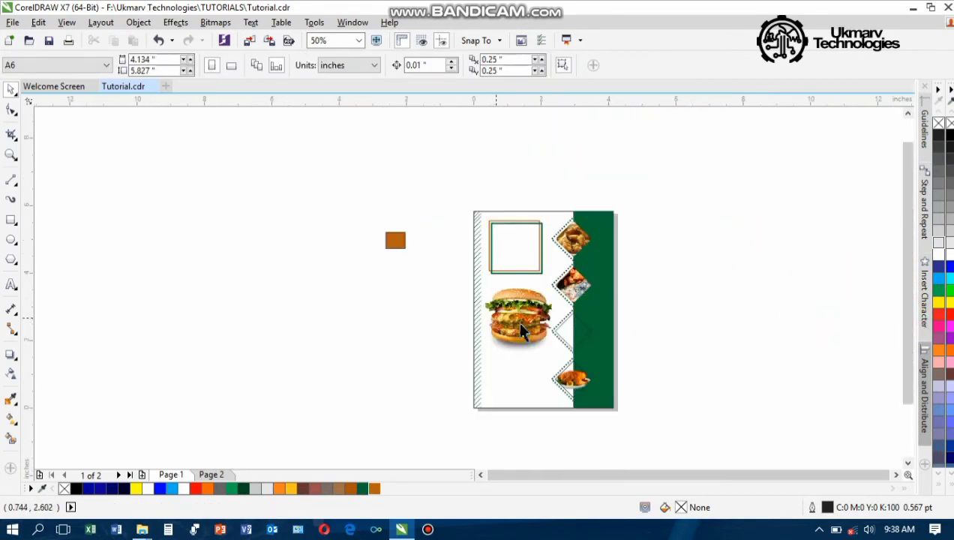
key(z)
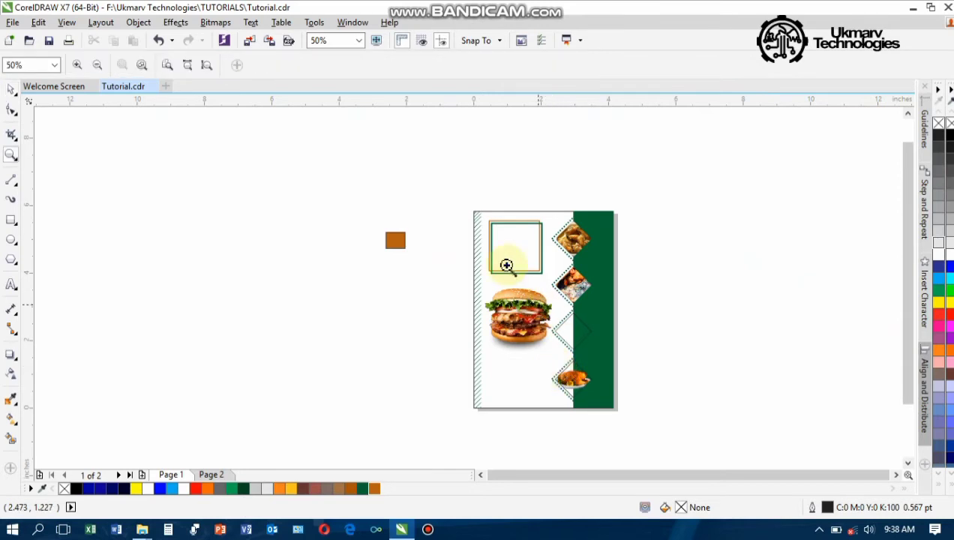
drag(472, 208, 618, 411)
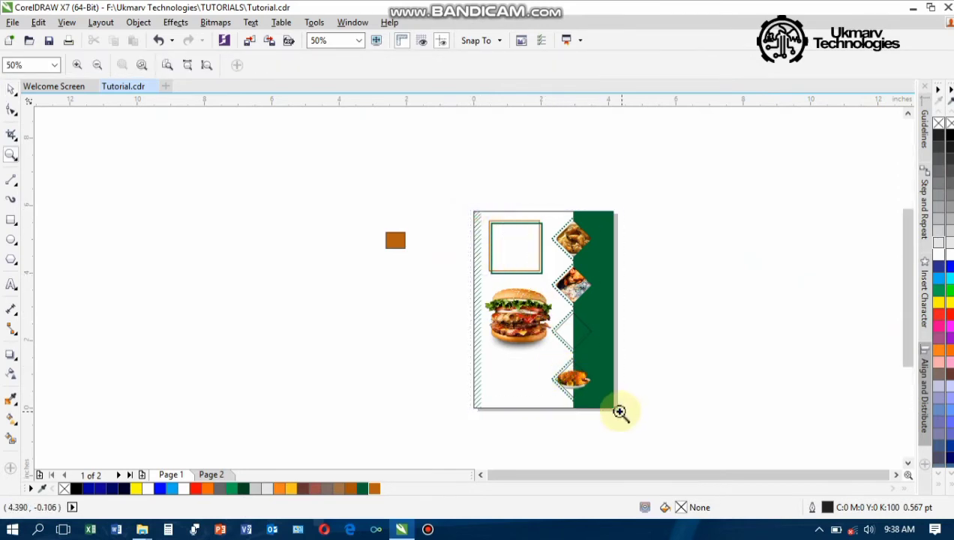
key(space)
click(523, 427)
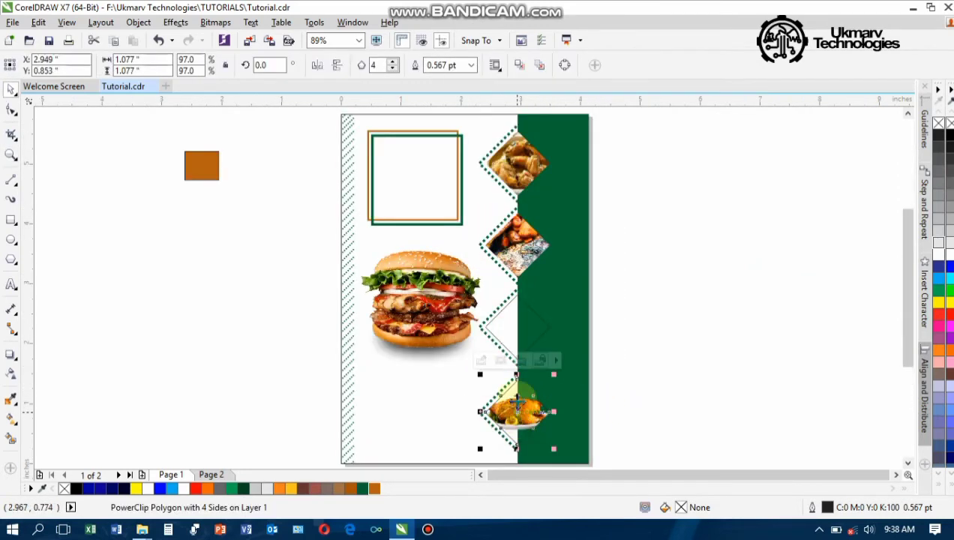
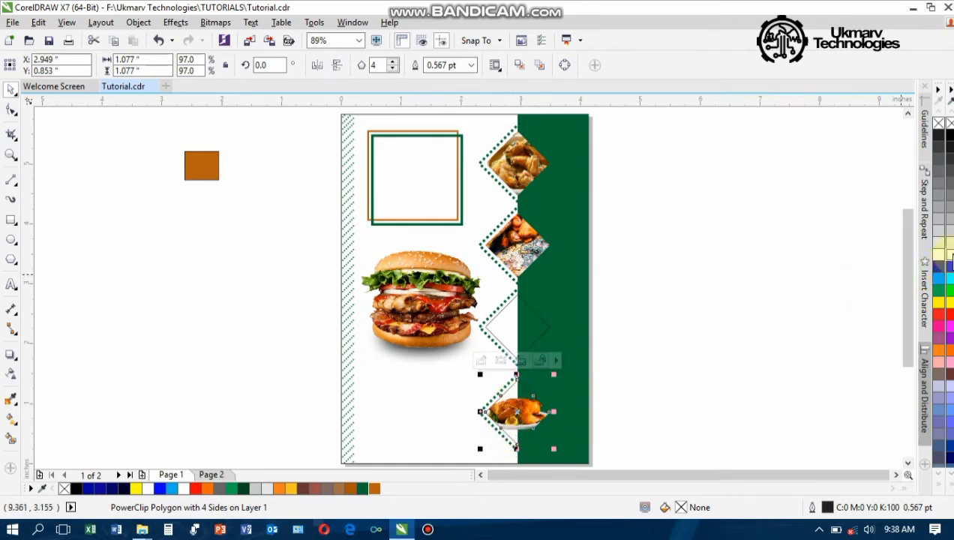
Fill the burger photo diamond with white and strip its black outline
drag(951, 259, 520, 411)
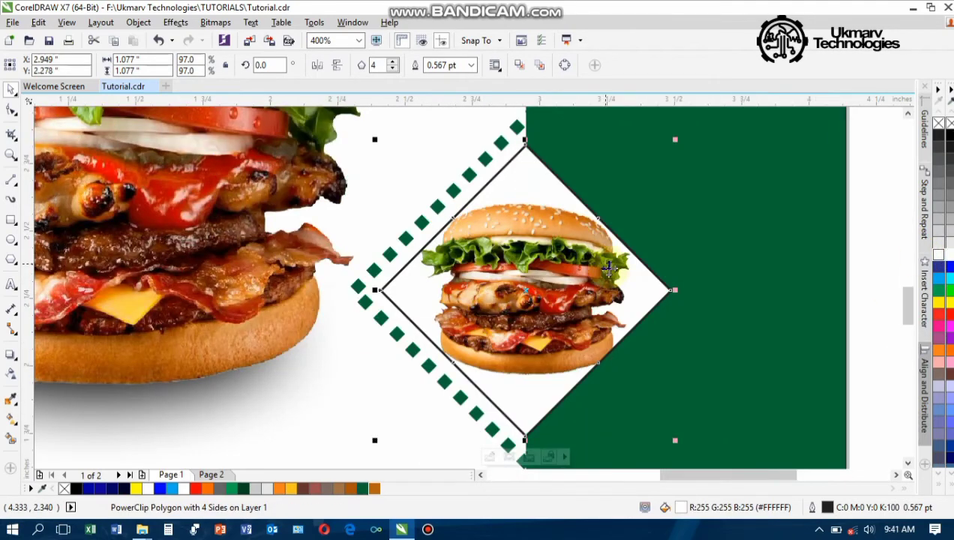
right_click(940, 123)
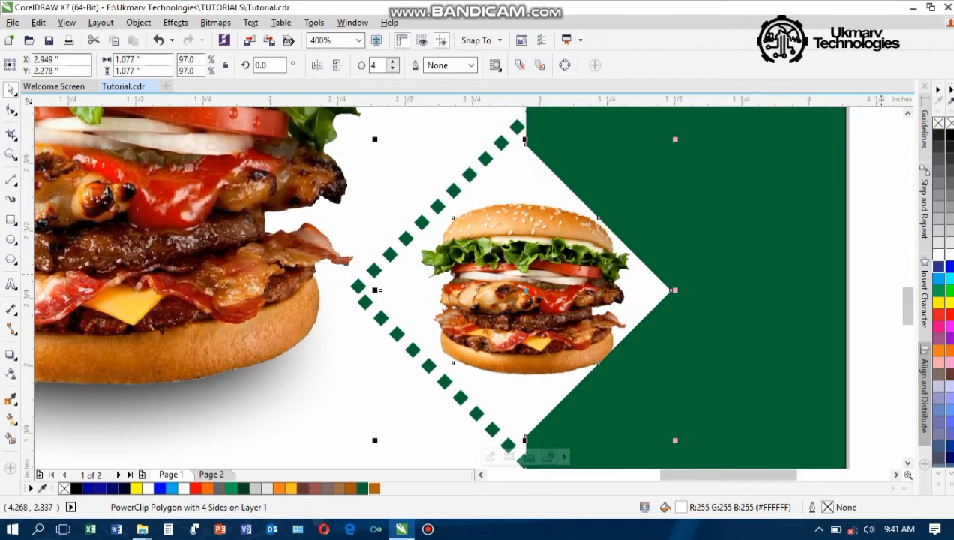
click(532, 201)
scroll(532, 200, down, 3)
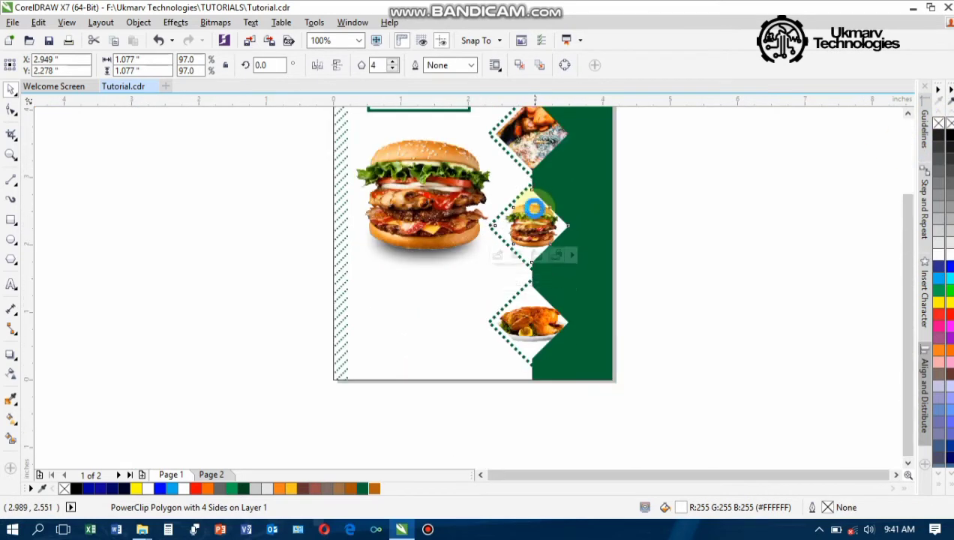
click(635, 216)
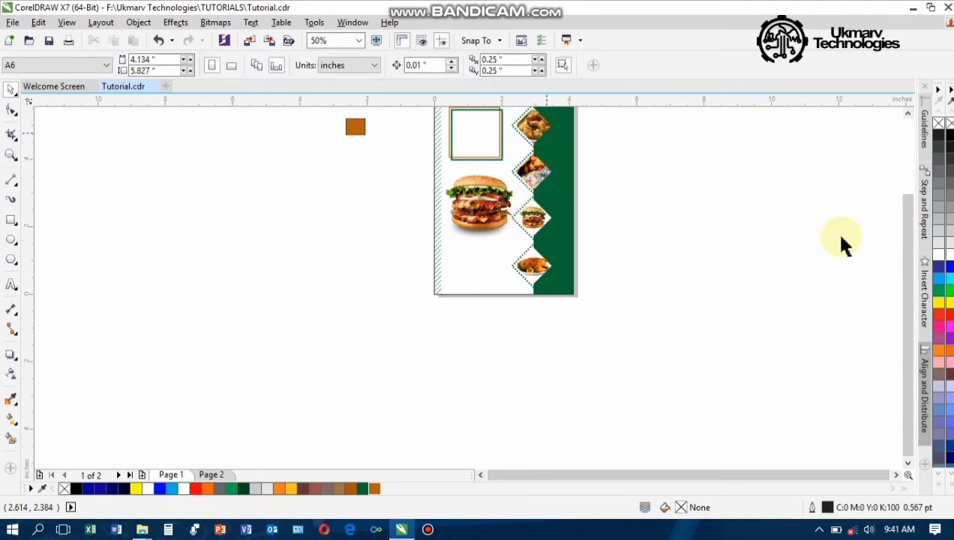
Zoom in with a Z-tool marquee so the flyer page fills the window
drag(911, 282, 905, 251)
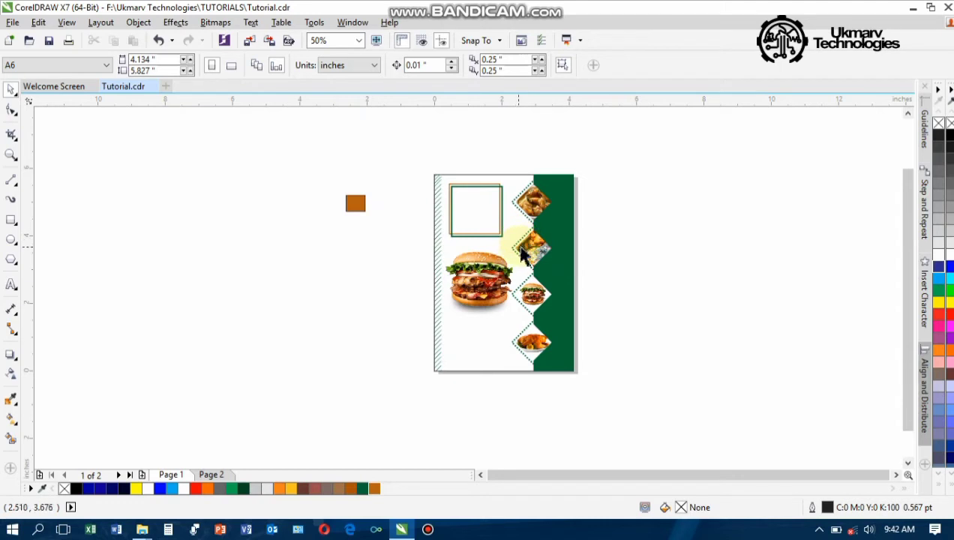
key(z)
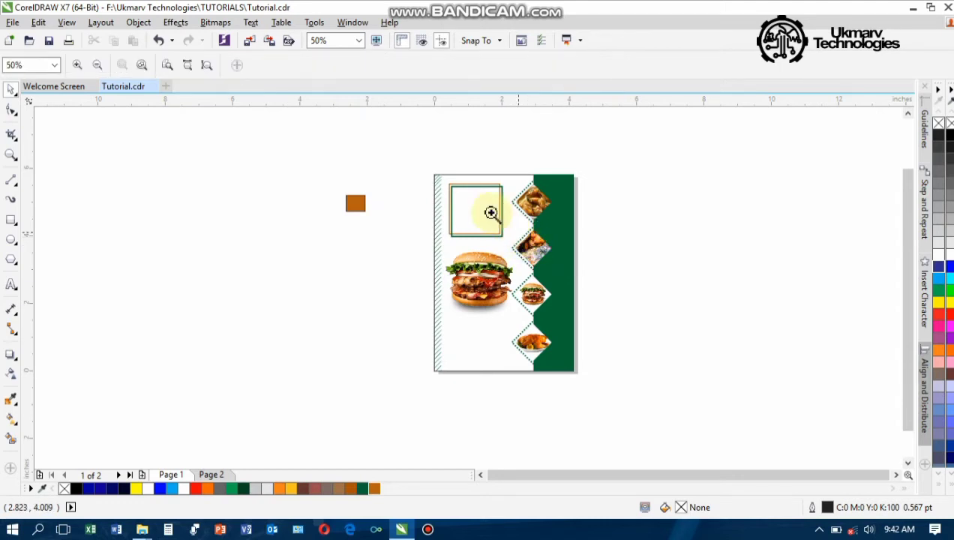
drag(429, 172, 586, 379)
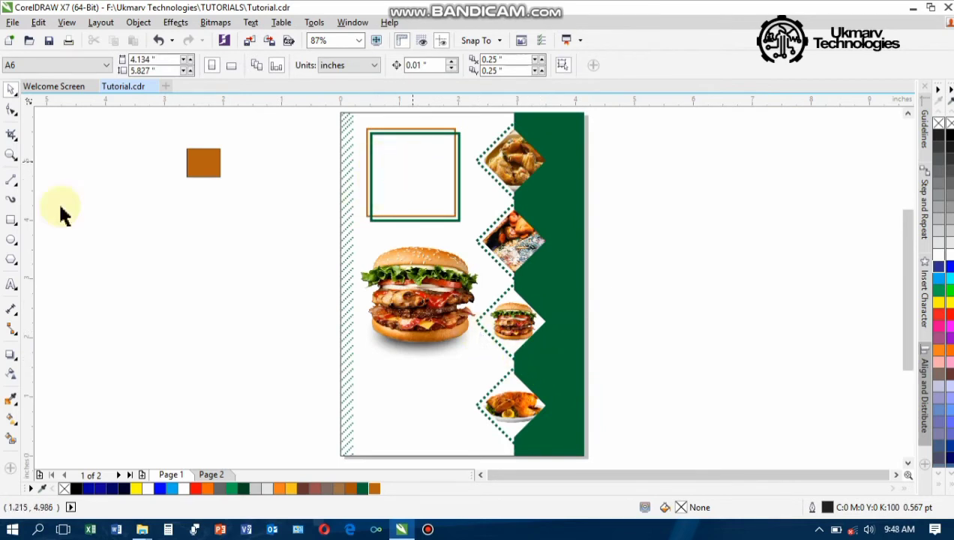
click(13, 283)
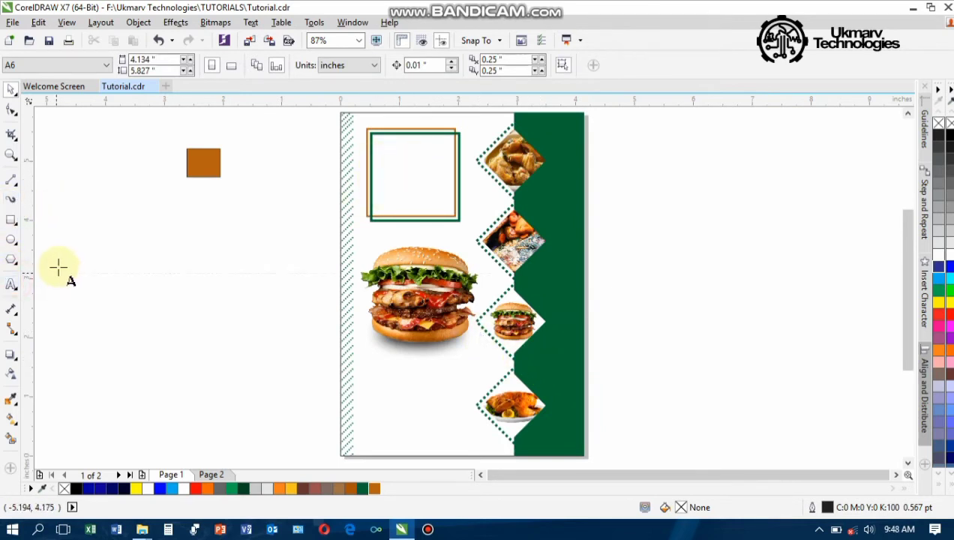
Type THONIA MENU in the square frame, set it in Impact and colour it black
click(383, 150)
text(T)
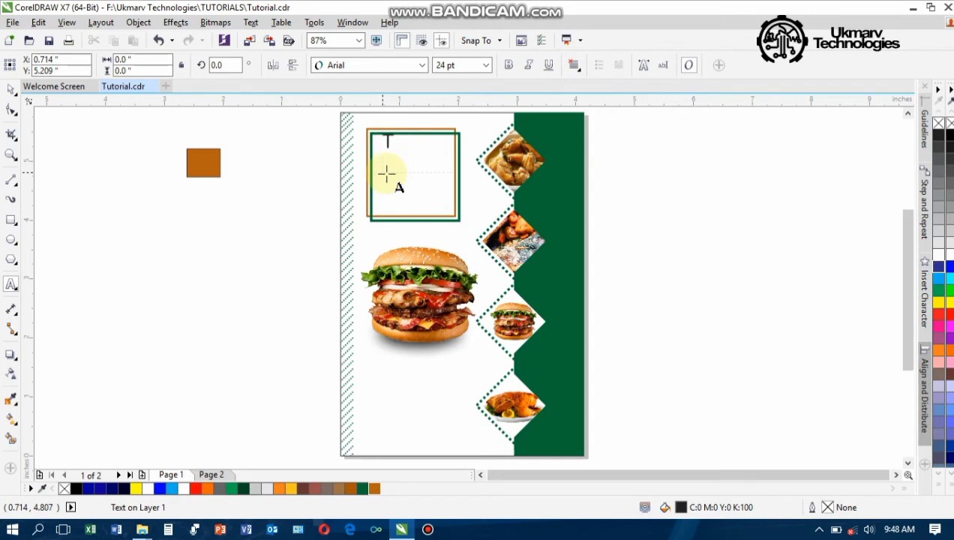
text(HONIA)
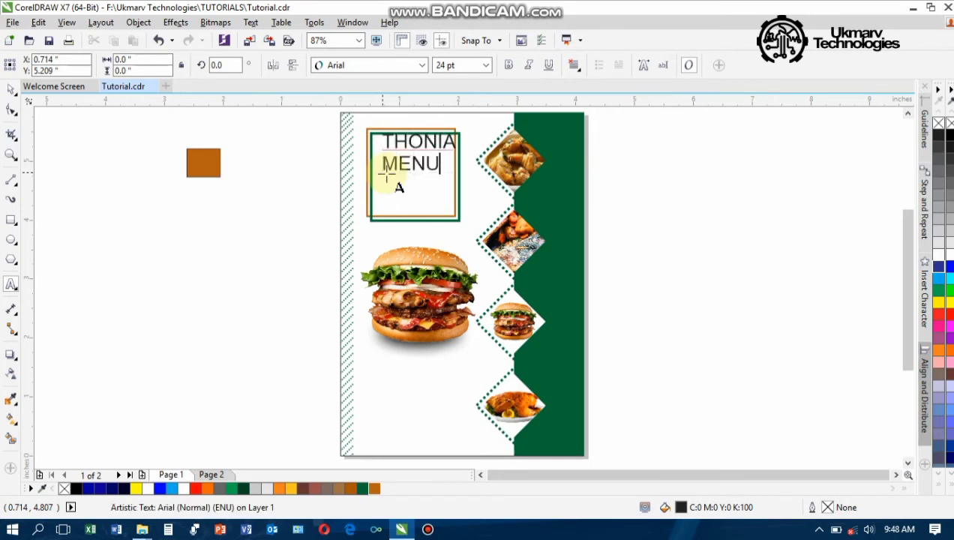
key(ctrl+space)
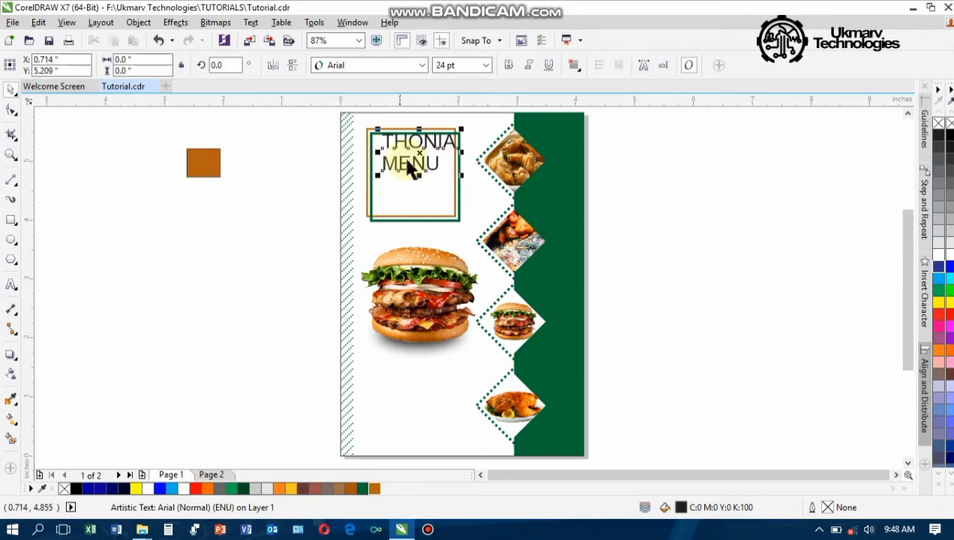
drag(418, 150, 412, 167)
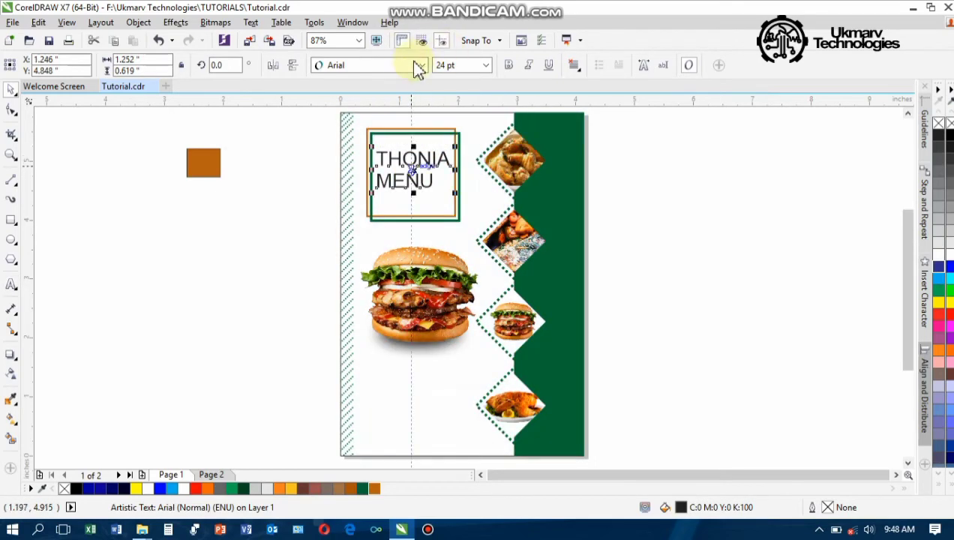
click(423, 66)
click(377, 114)
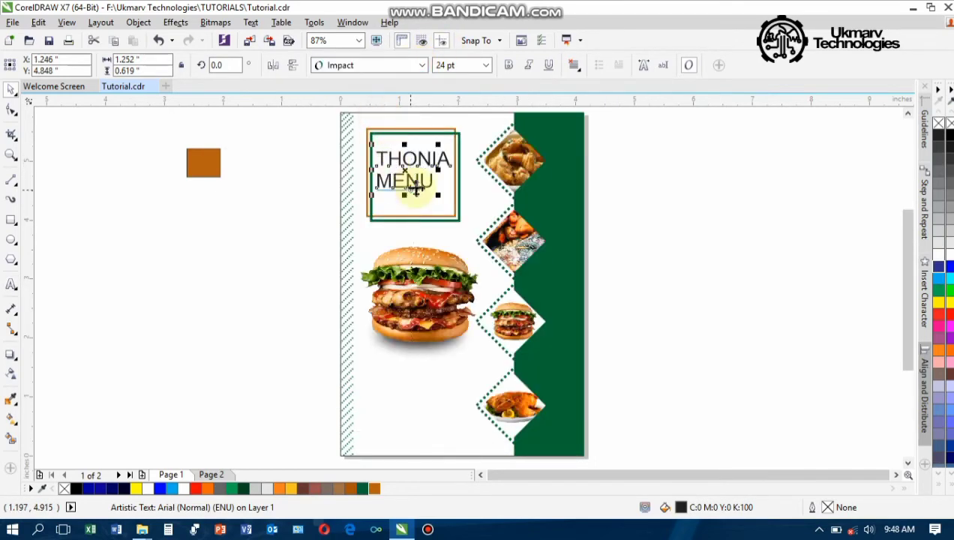
scroll(424, 180, up, 5)
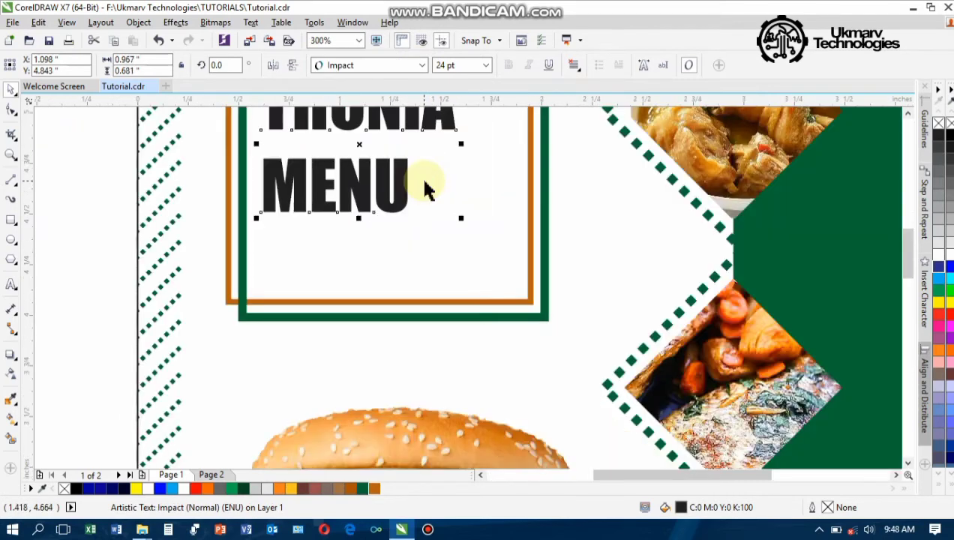
click(948, 140)
scroll(479, 193, down, 5)
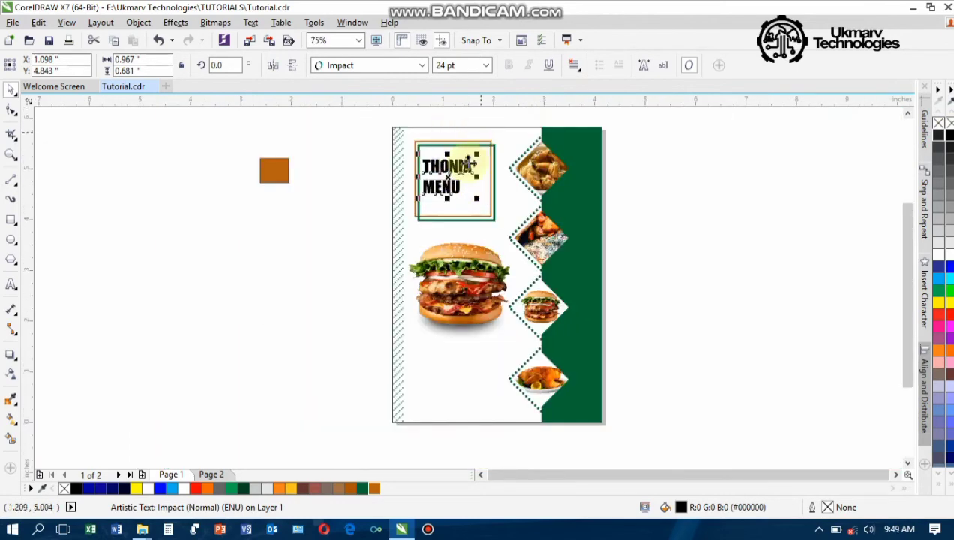
Force-justify the THONIA MENU lines and reapply black to the title
click(574, 67)
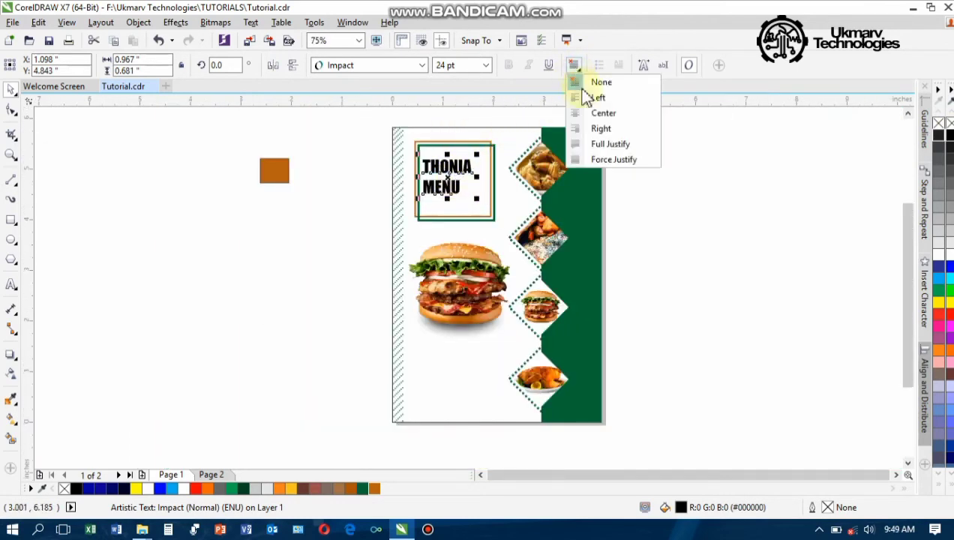
click(611, 159)
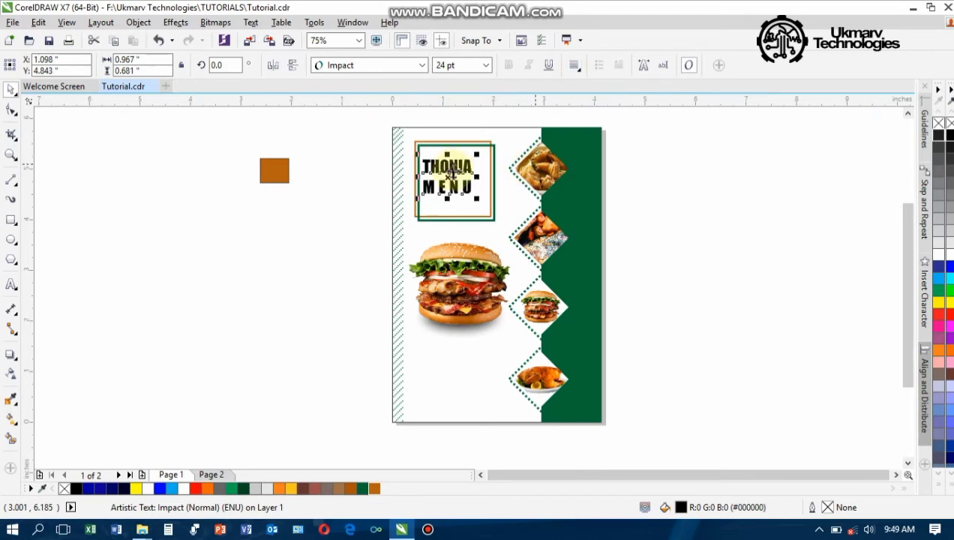
scroll(454, 168, up, 5)
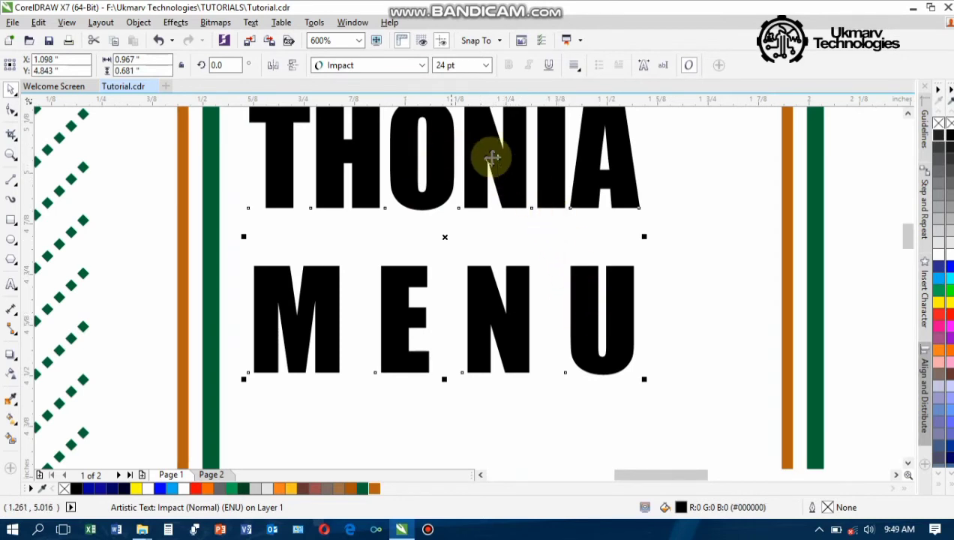
click(941, 134)
double_click(951, 135)
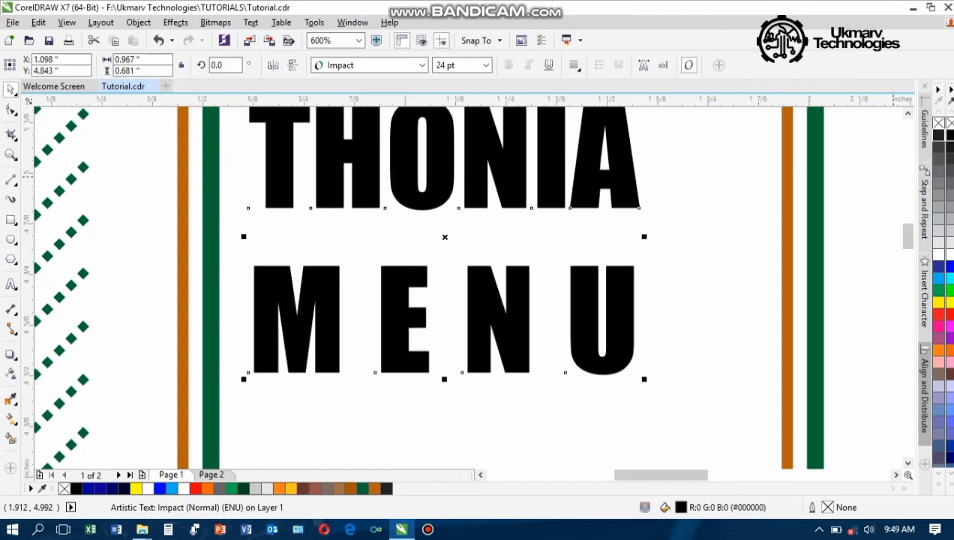
click(637, 68)
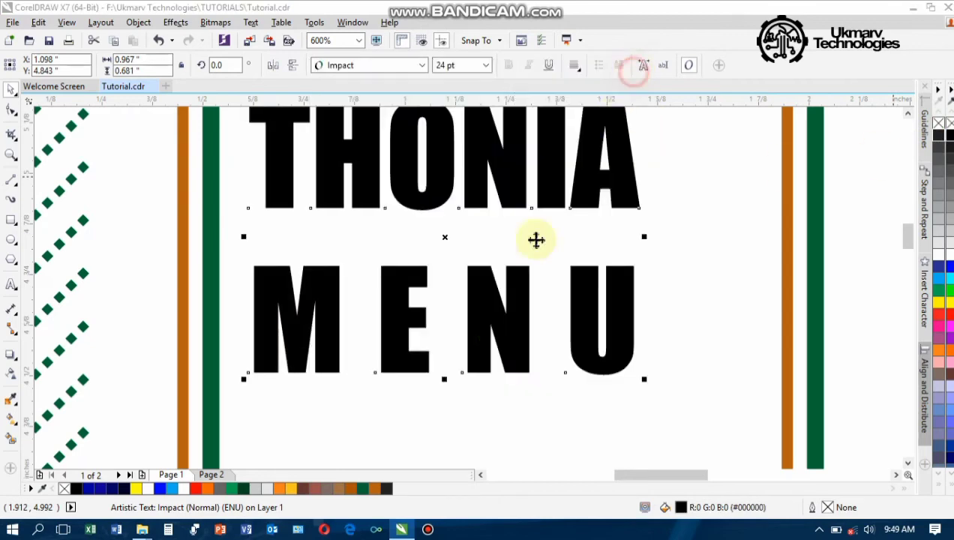
scroll(495, 328, down, 2)
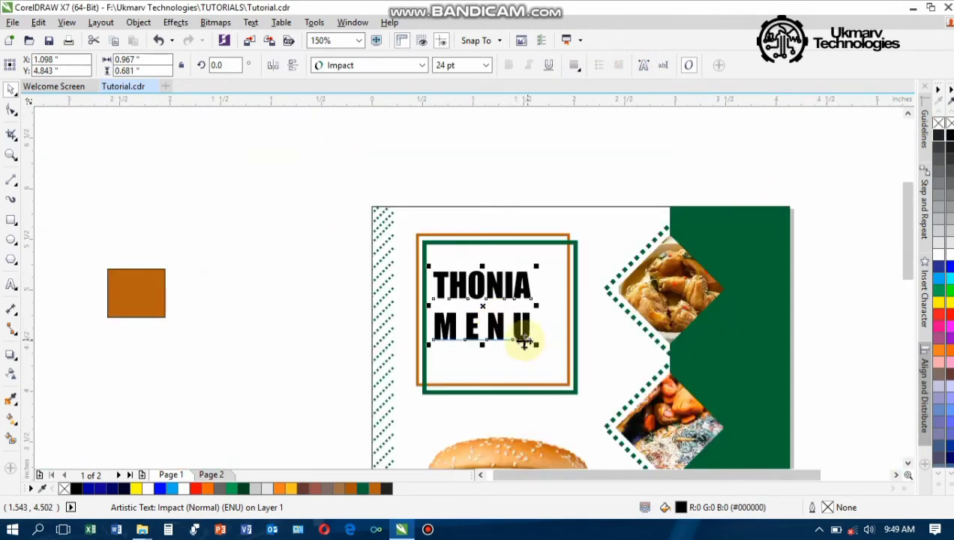
Centre the title in the square frame and enlarge it to about 29.4 pt
drag(494, 324, 514, 331)
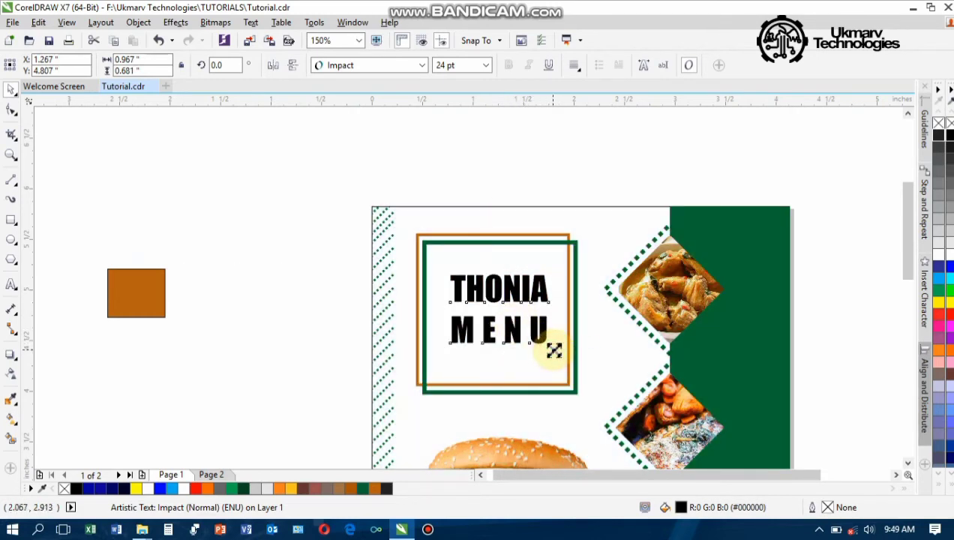
drag(555, 355, 564, 362)
scroll(519, 332, down, 2)
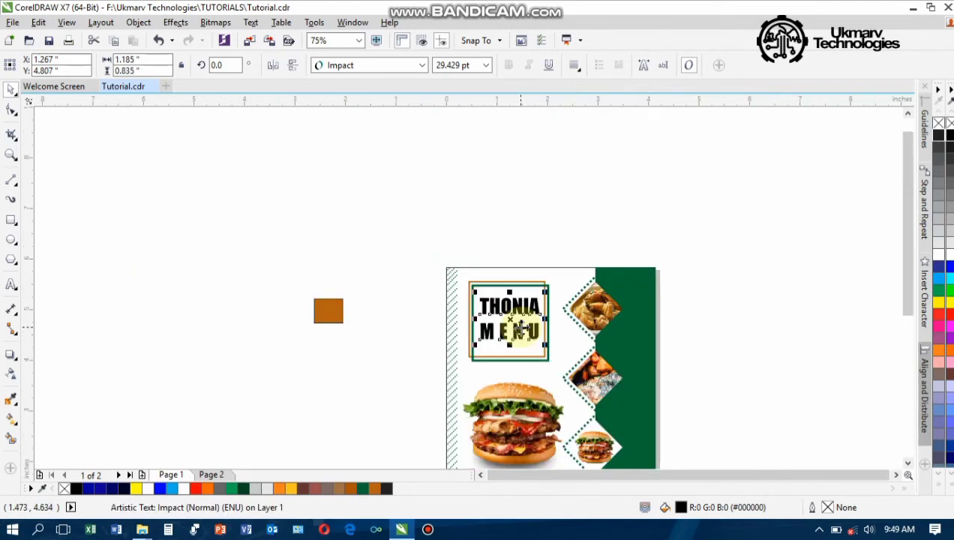
drag(422, 250, 559, 378)
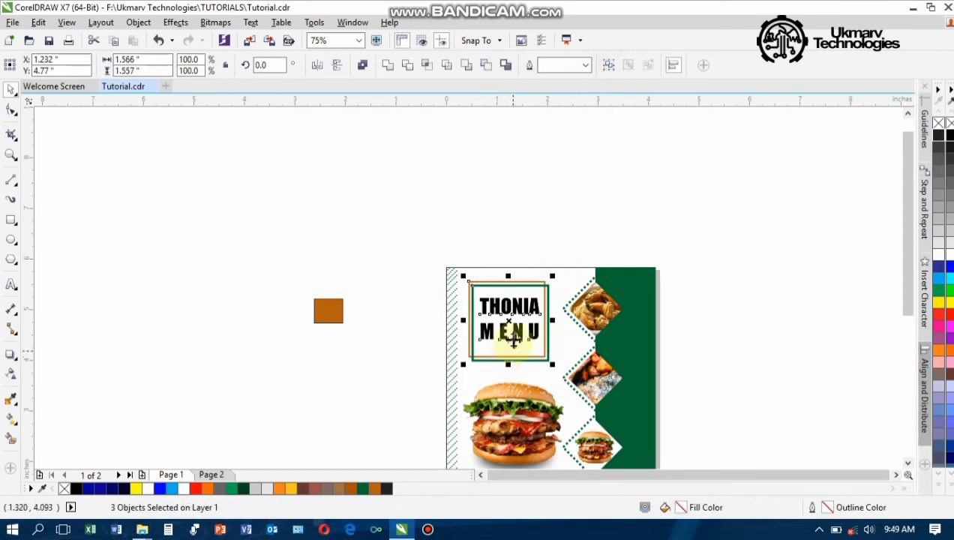
Group the large burger image with its shadow image
drag(905, 187, 906, 247)
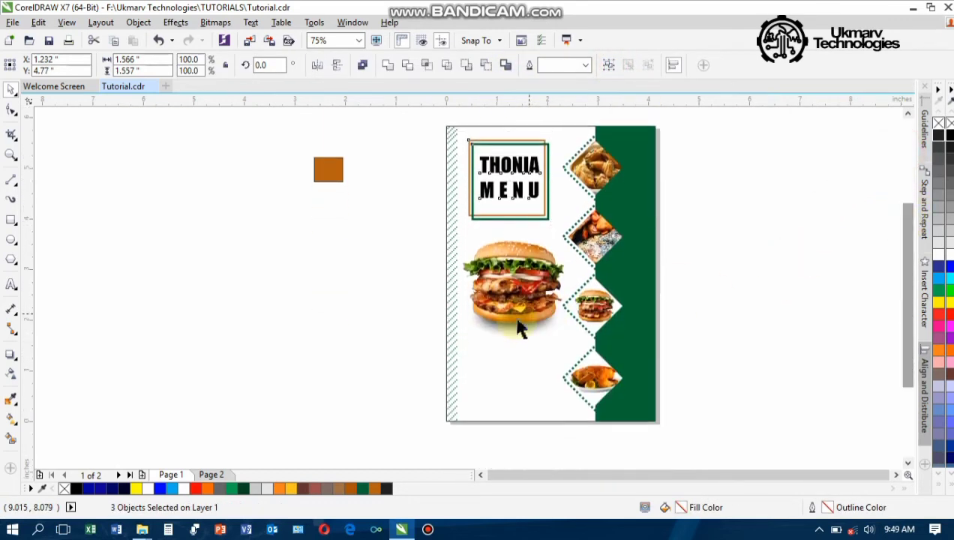
click(501, 332)
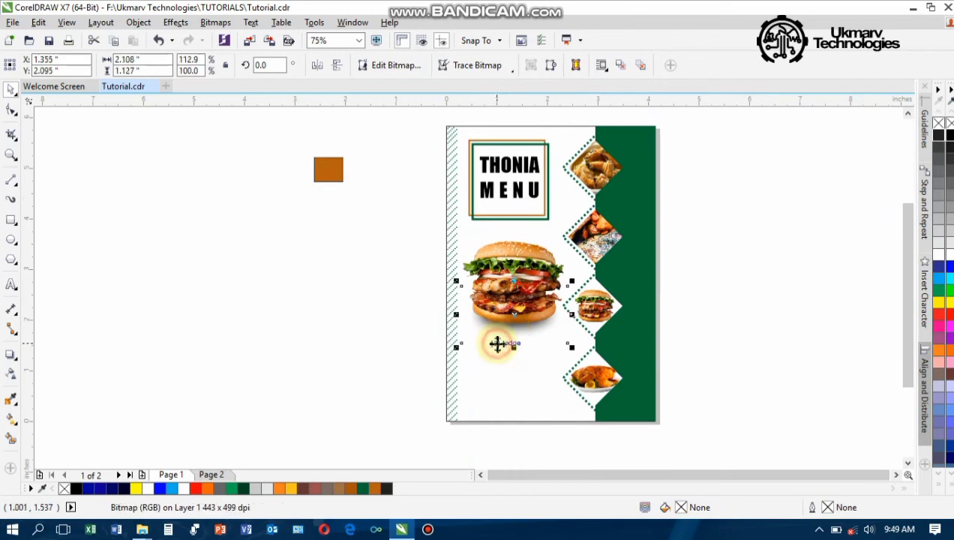
shift+click(503, 250)
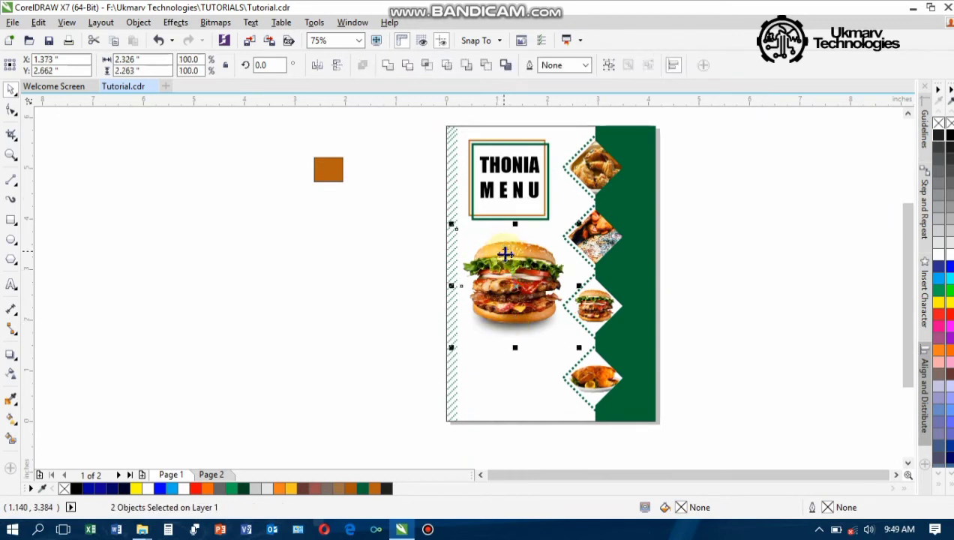
key(ctrl+g)
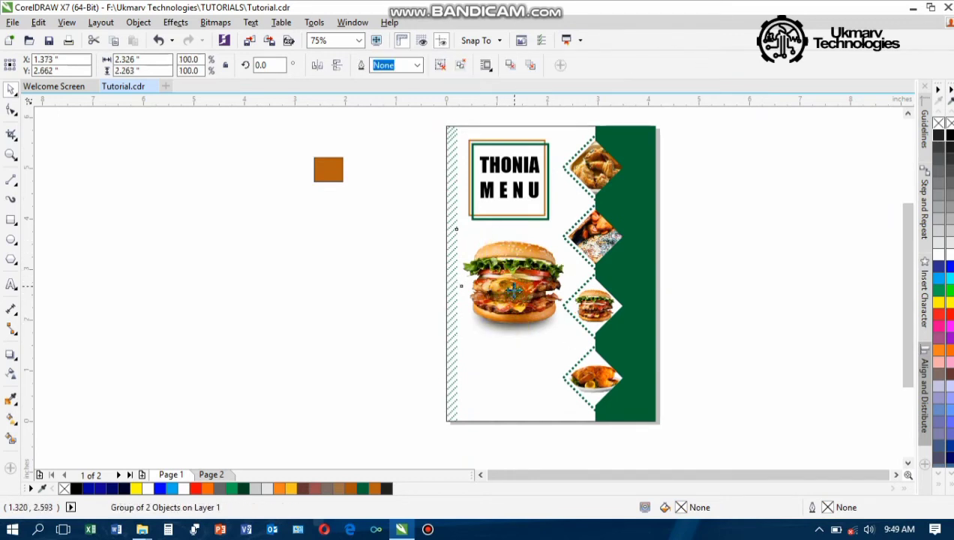
drag(514, 292, 512, 291)
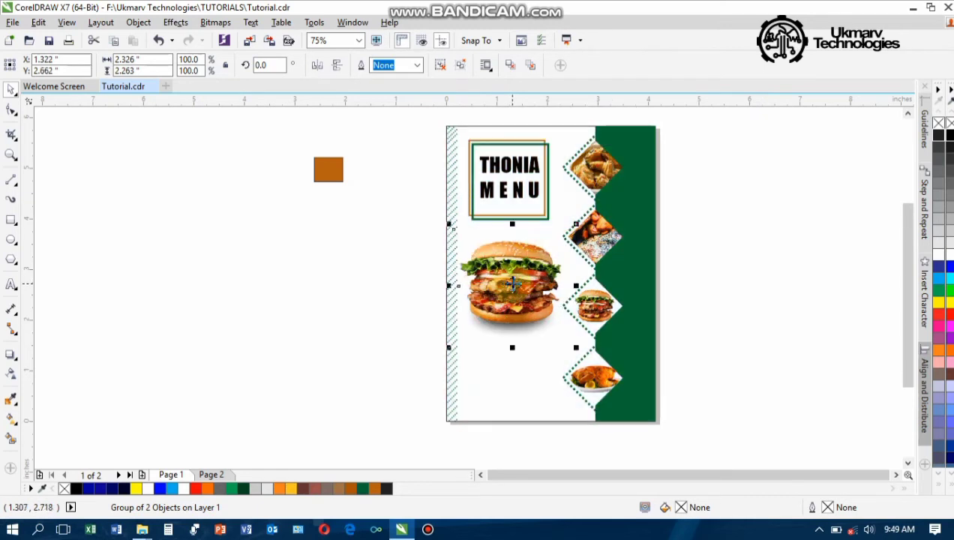
Undo the burger's last move and nudge it slightly upward
key(ctrl+z)
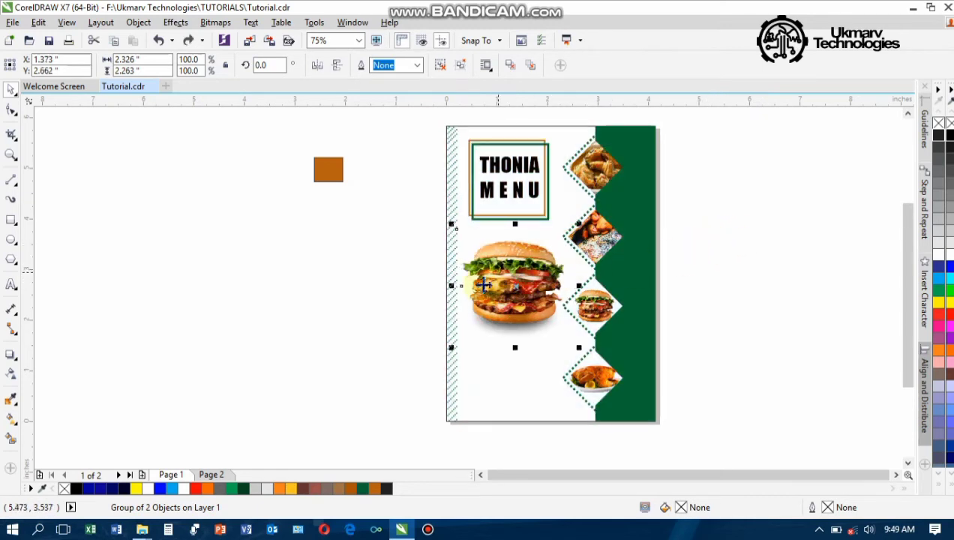
key(Up)
key(Up)
key(Up)
key(Up)
key(Up)
key(Up)
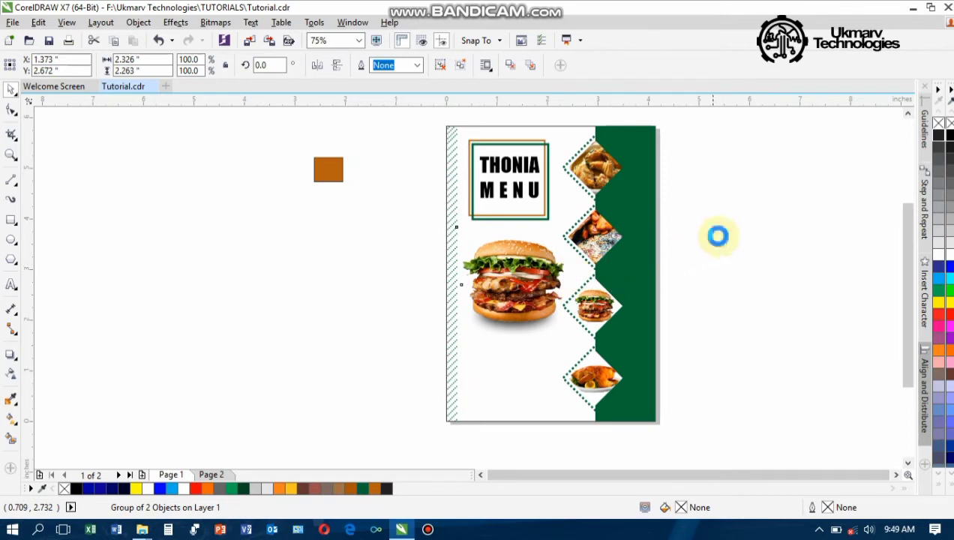
click(719, 236)
click(591, 255)
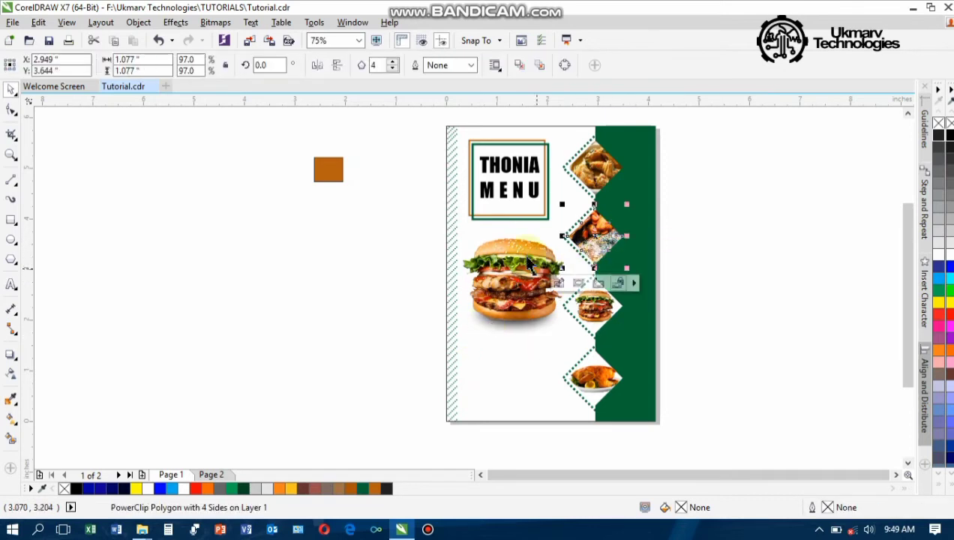
Draw a 4-sided polygon diamond below the burger, fill it black, remove its outline, shrink it
click(12, 239)
mouse_move(10, 223)
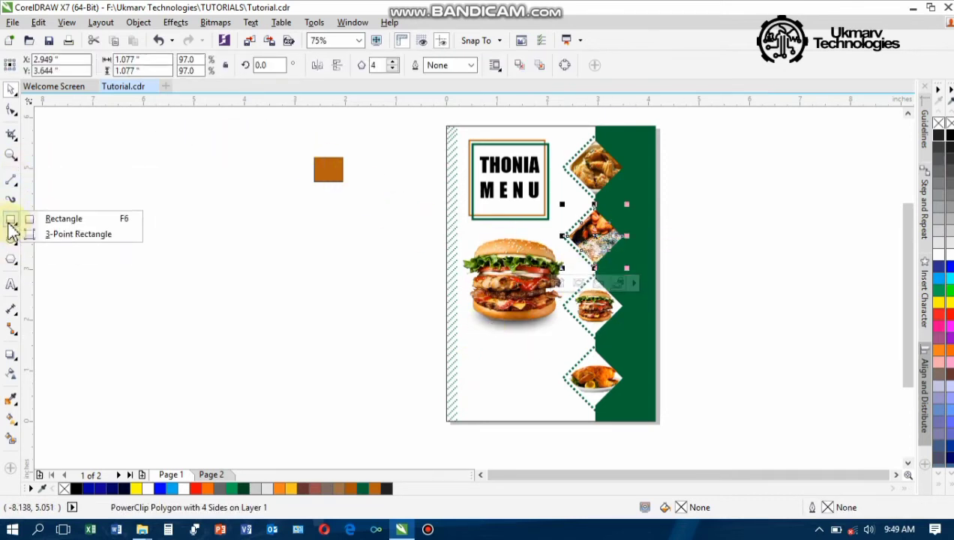
click(13, 259)
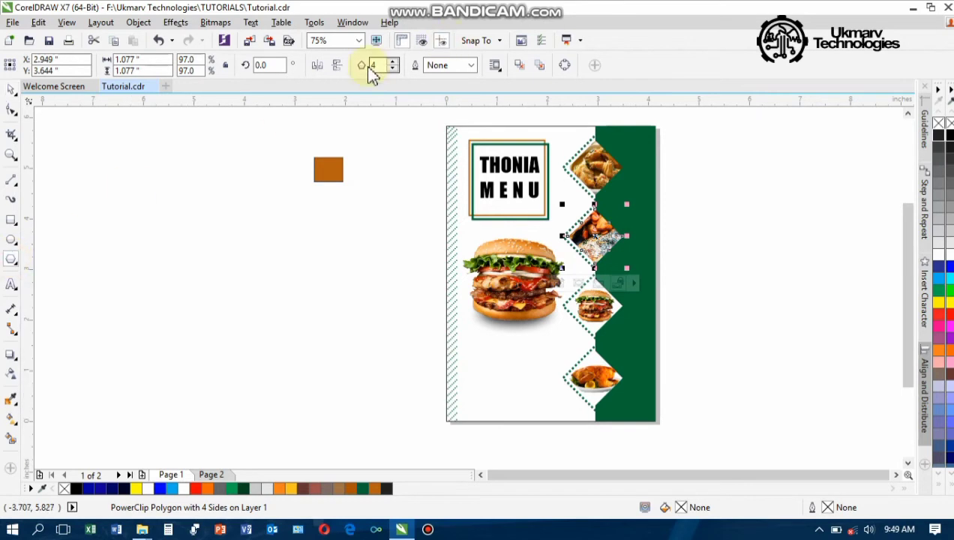
drag(269, 233, 478, 348)
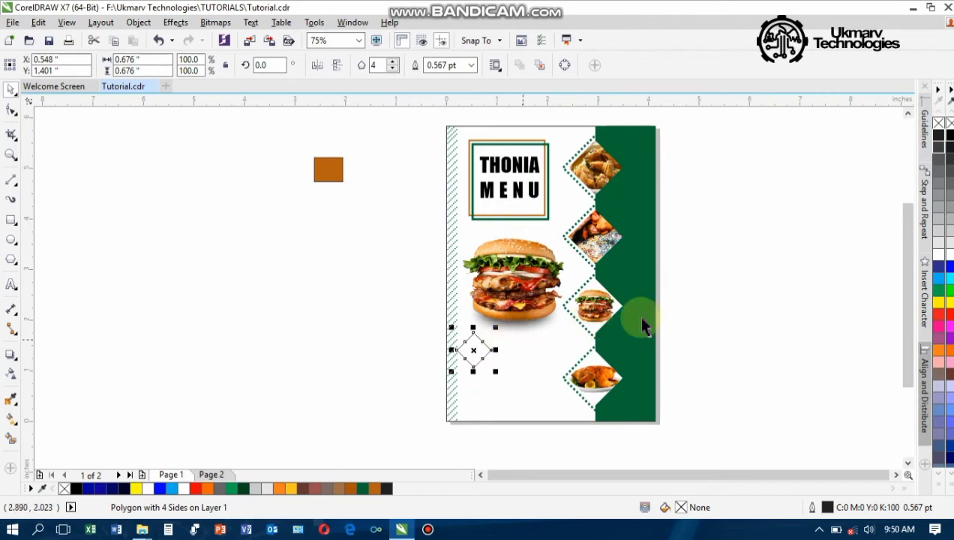
click(950, 133)
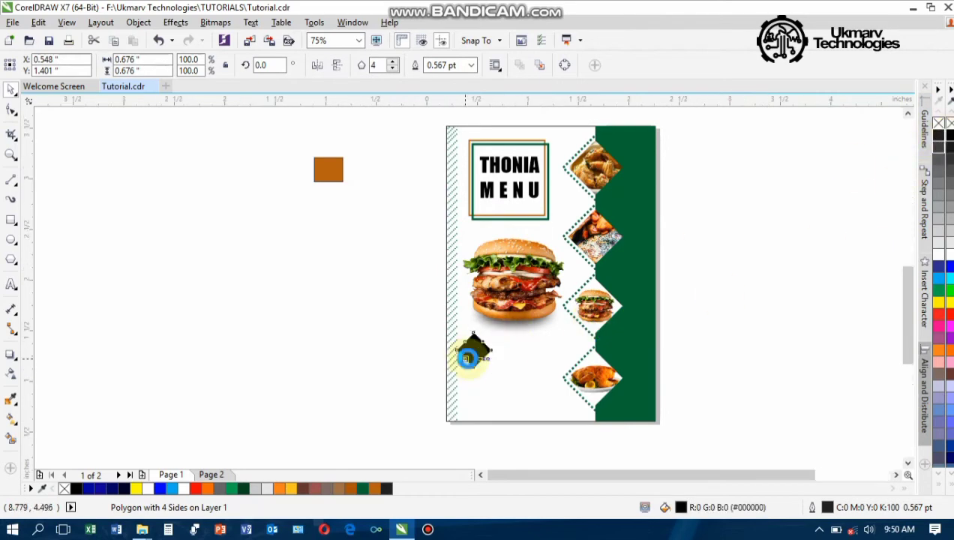
scroll(466, 350, up, 4)
right_click(950, 125)
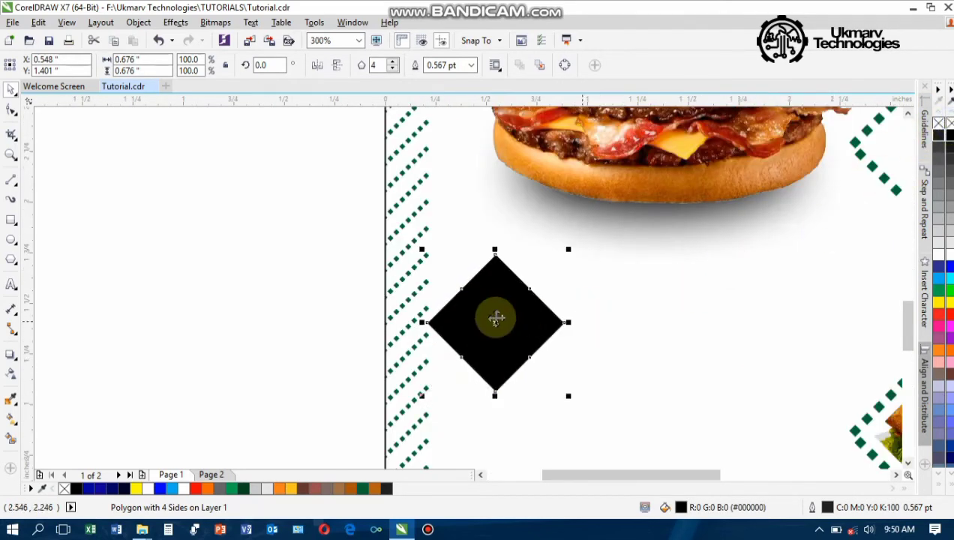
scroll(496, 324, down, 2)
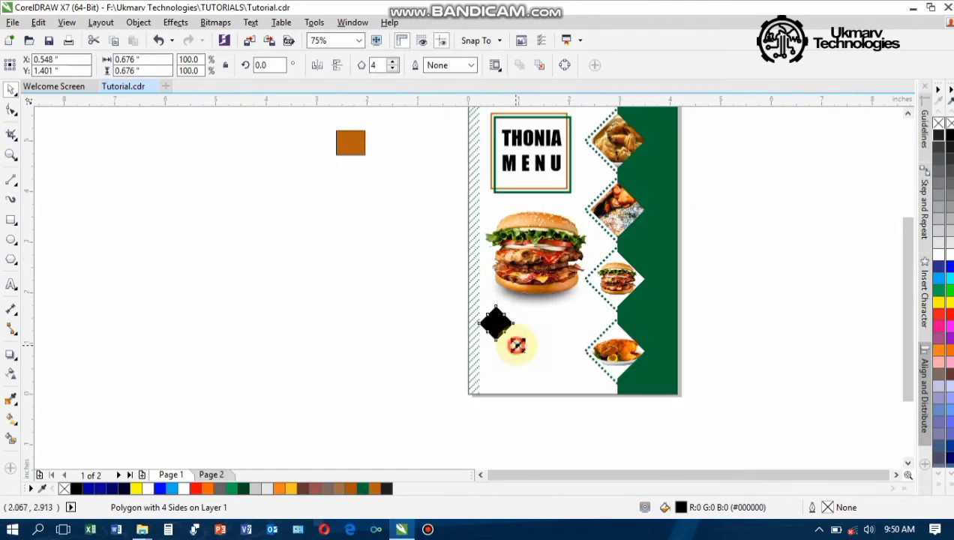
drag(516, 345, 508, 336)
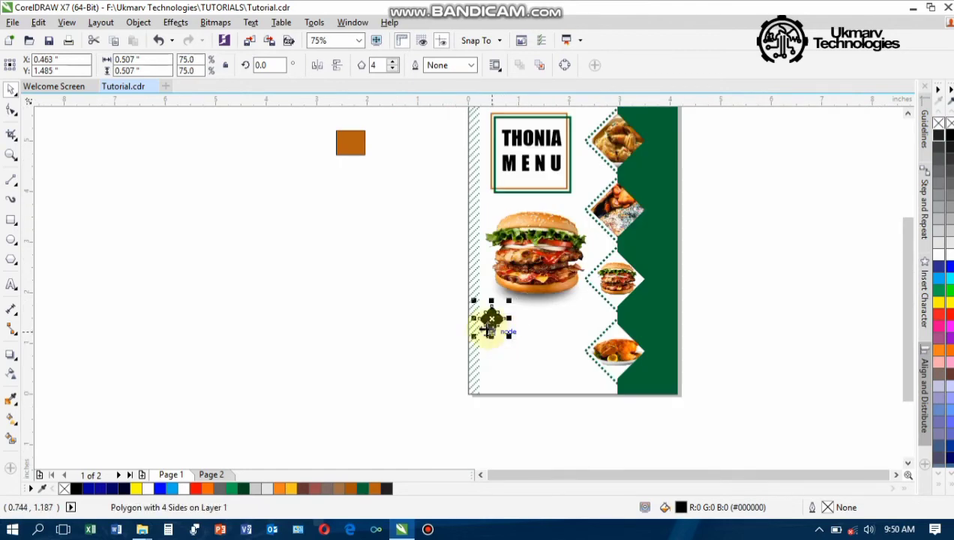
Type a 5, recolour it and position it on the black diamond, then launch Microsoft Word
click(11, 286)
click(448, 332)
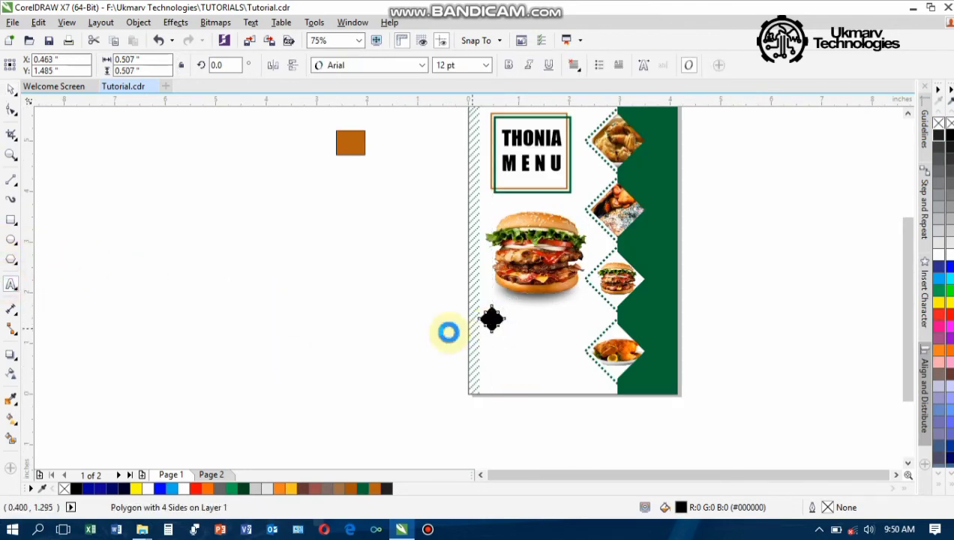
scroll(447, 332, up, 2)
click(357, 318)
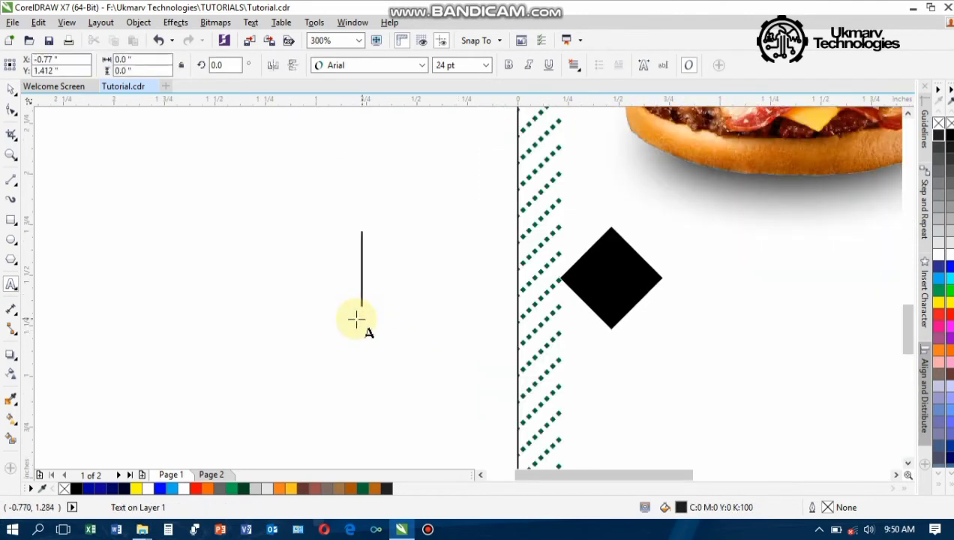
text(5)
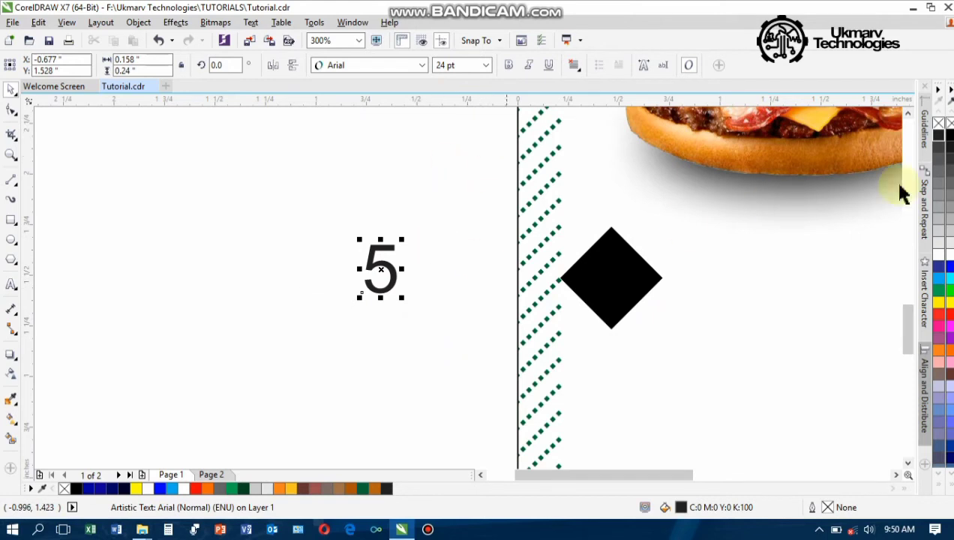
click(952, 136)
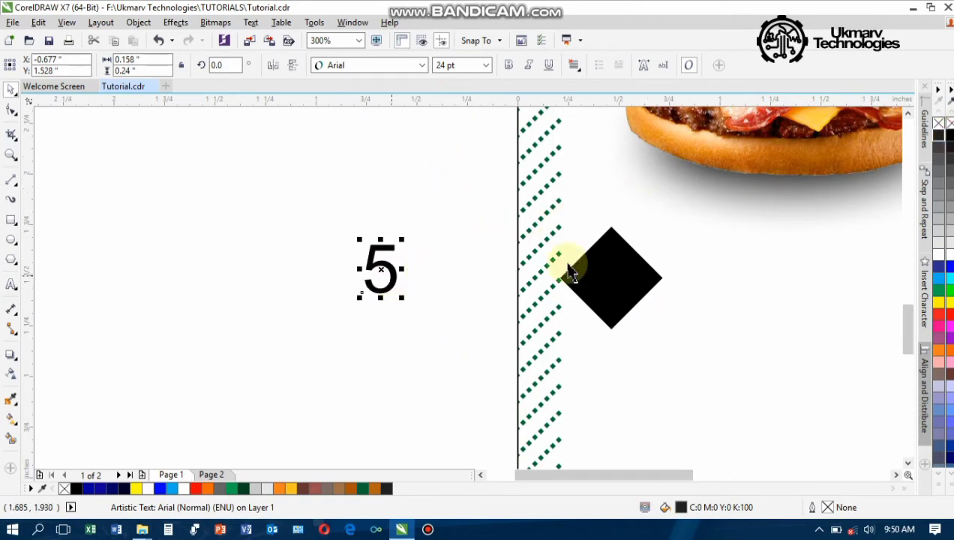
drag(379, 264, 623, 272)
scroll(623, 272, up, 2)
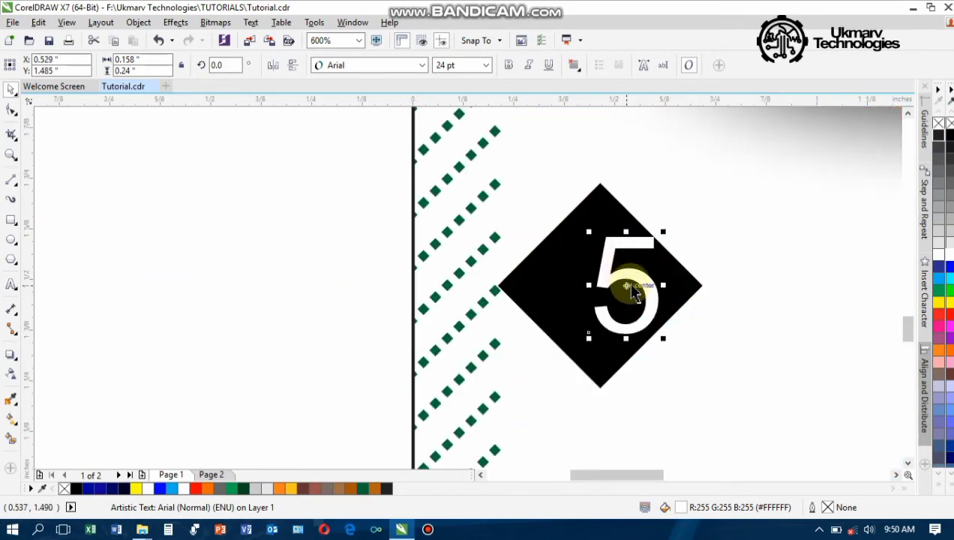
drag(625, 288, 623, 293)
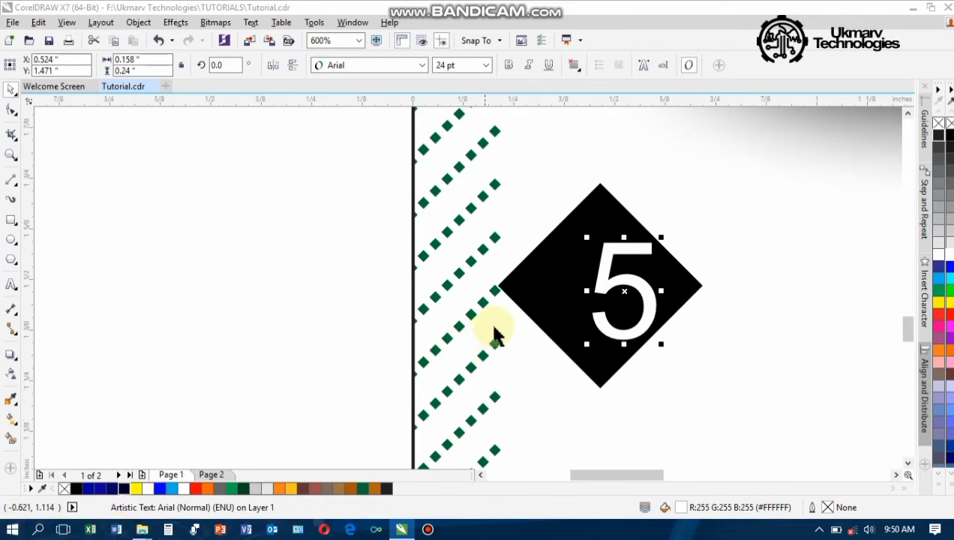
scroll(514, 317, down, 1)
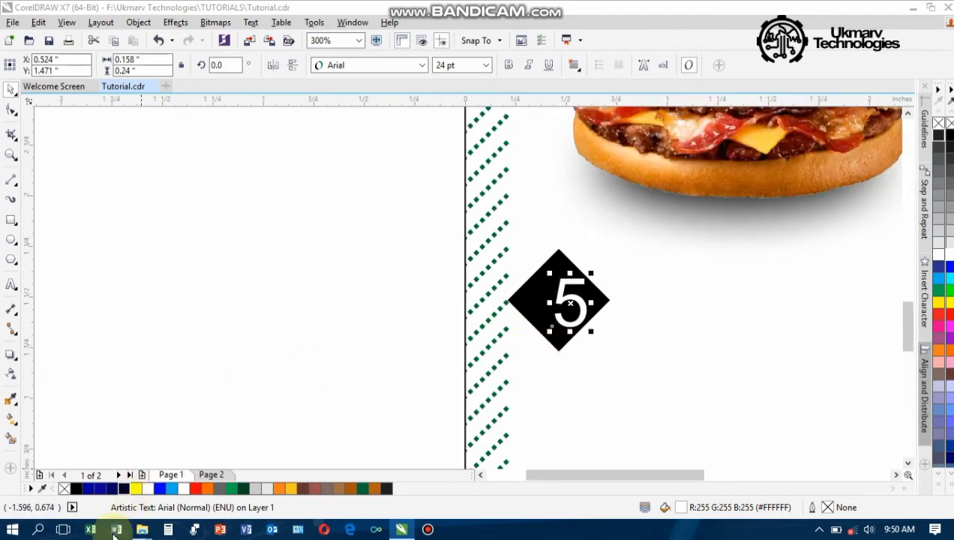
click(117, 530)
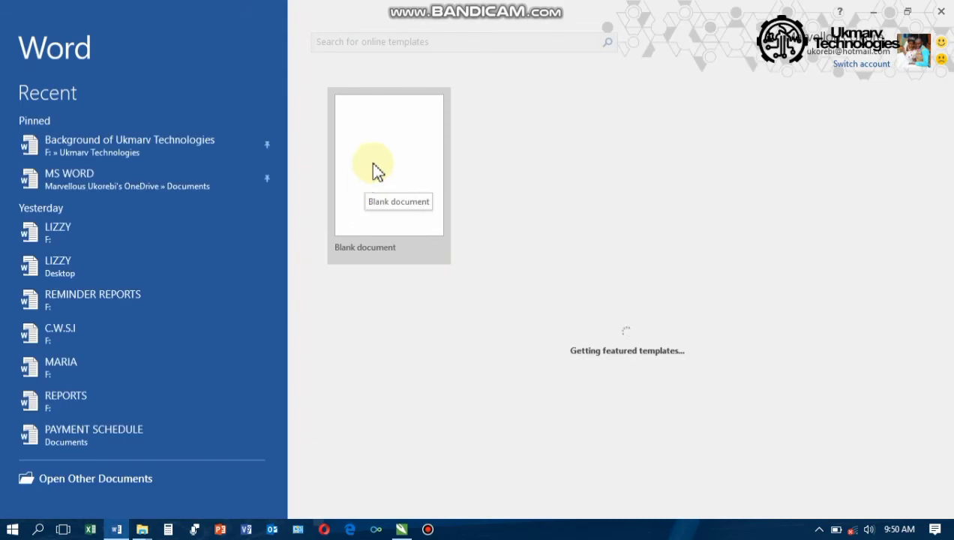
Insert a $ symbol into a new blank Word document and select it
click(374, 167)
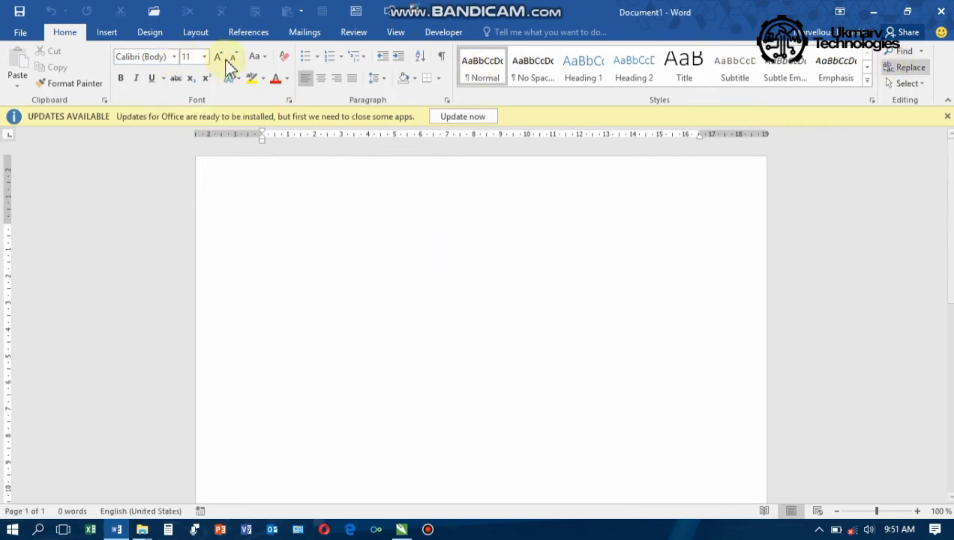
click(109, 33)
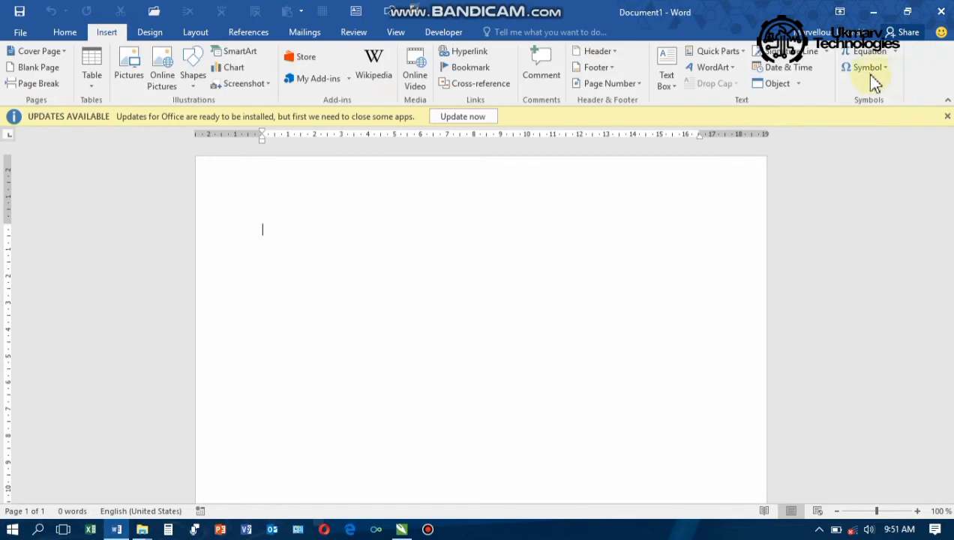
click(870, 72)
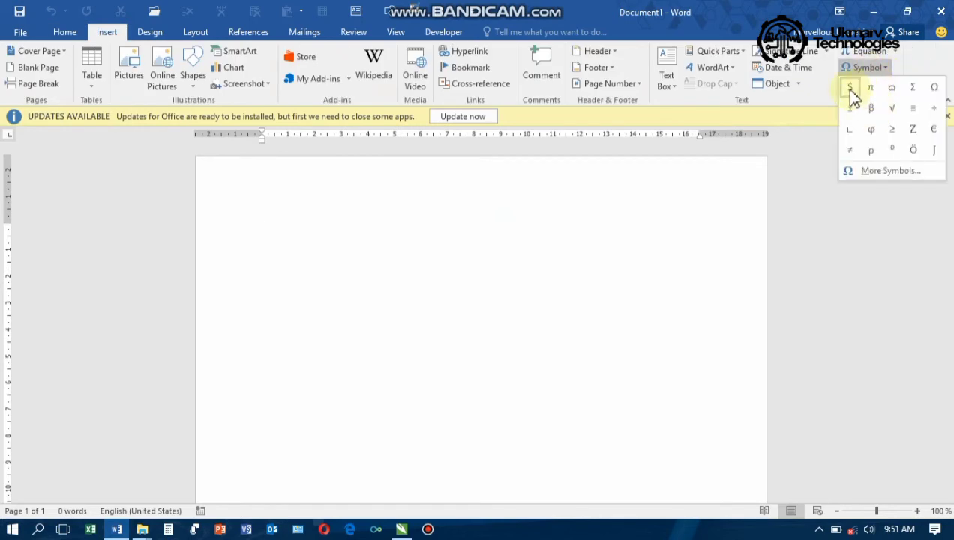
click(853, 94)
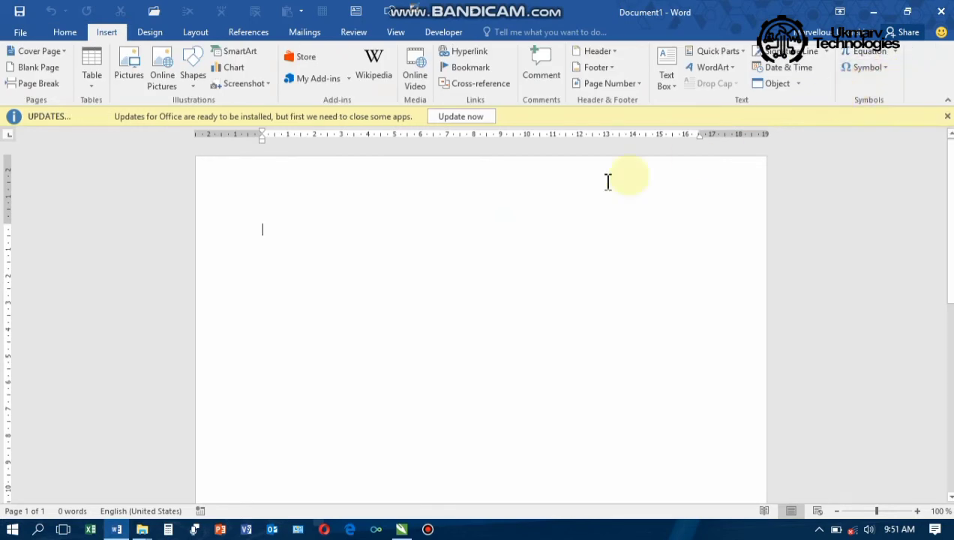
drag(280, 232, 231, 242)
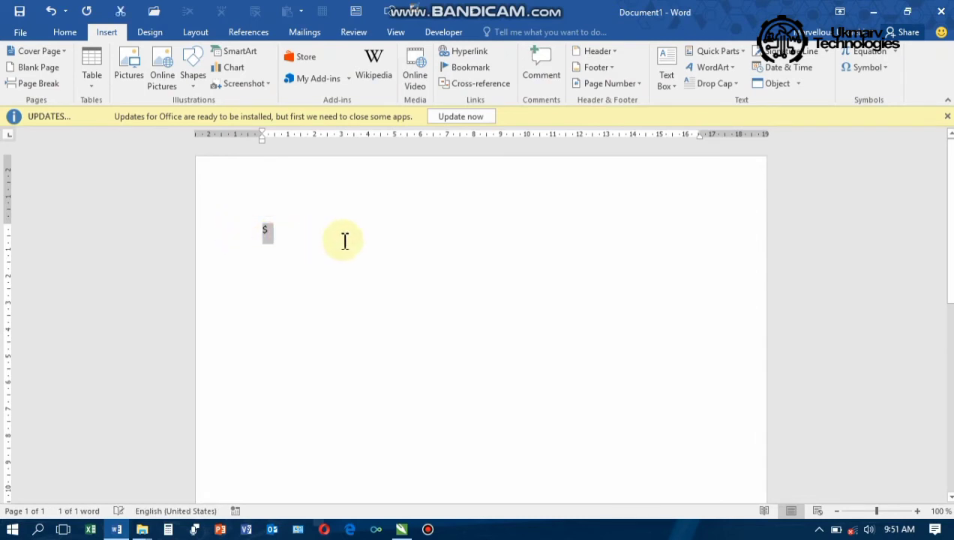
click(272, 236)
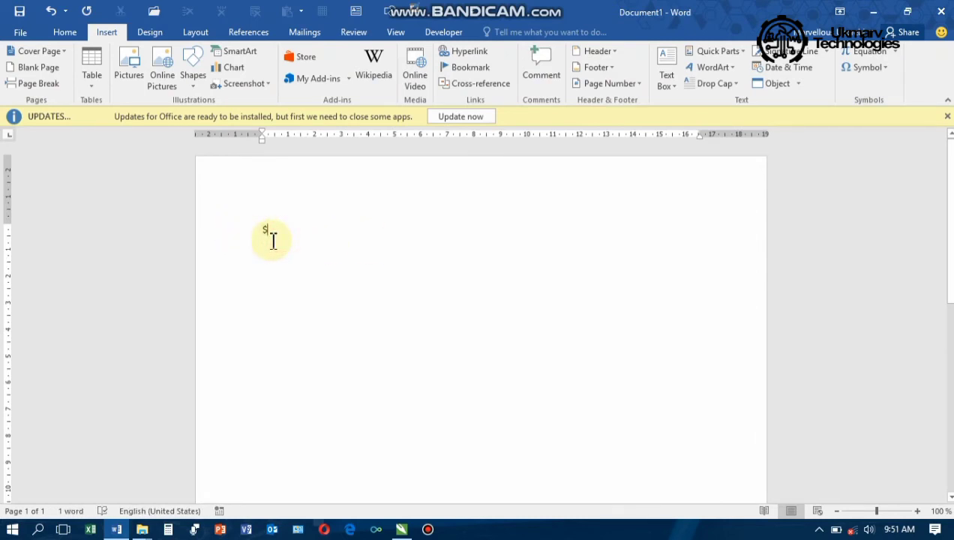
double_click(273, 240)
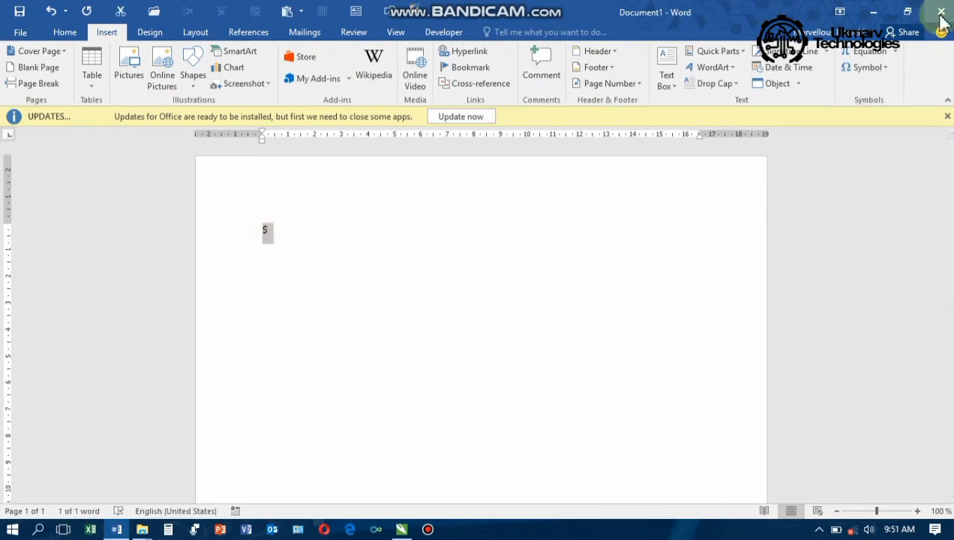
click(840, 12)
Set the $5 price text in white Impact at 12 pt
click(871, 11)
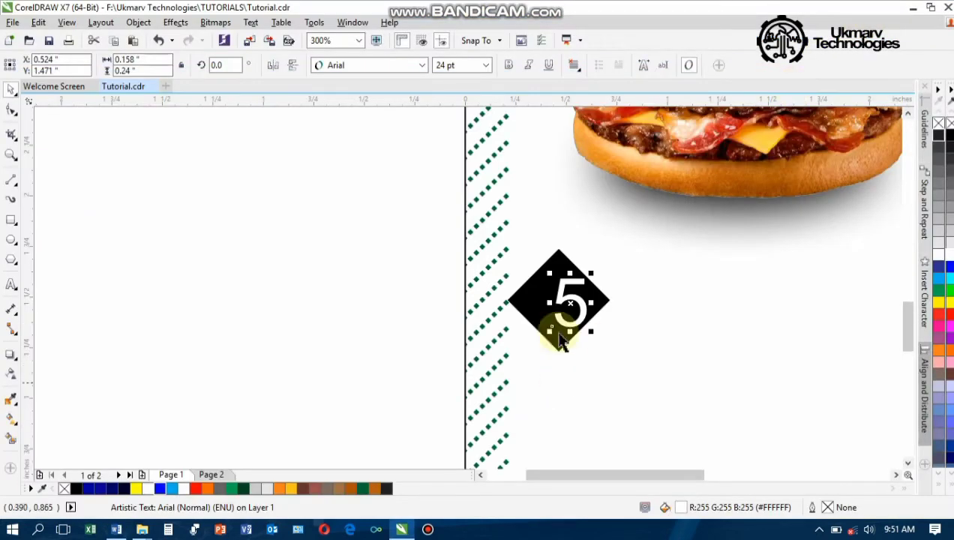
drag(557, 300, 557, 299)
double_click(557, 300)
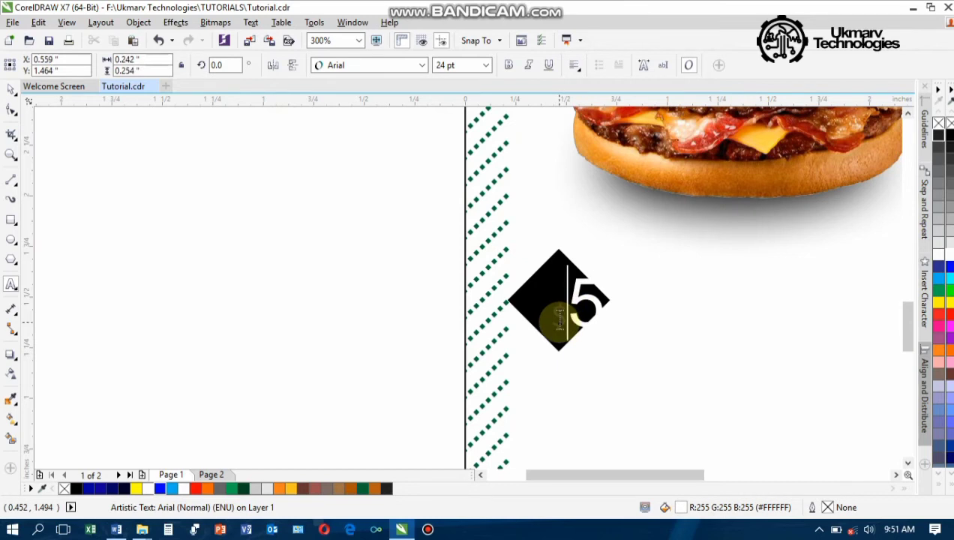
double_click(559, 319)
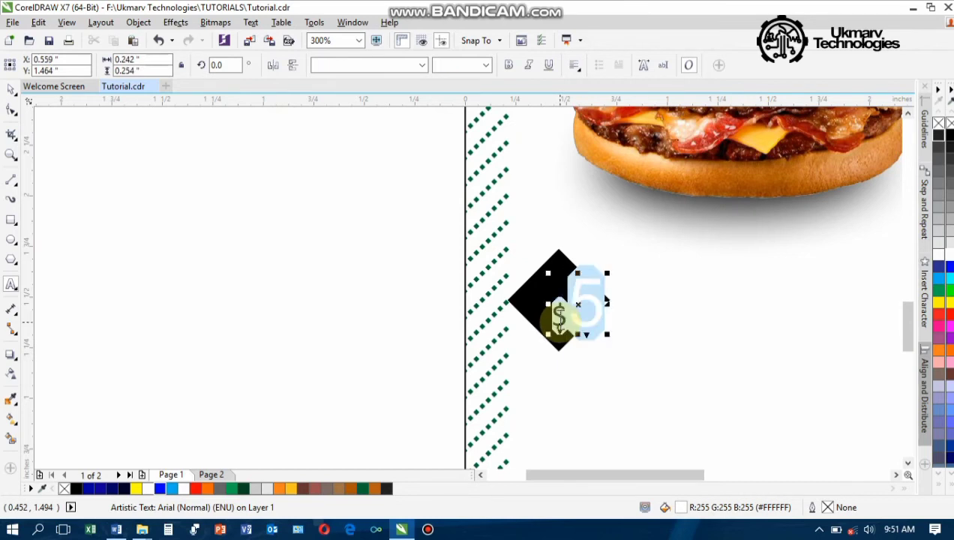
click(422, 65)
click(369, 119)
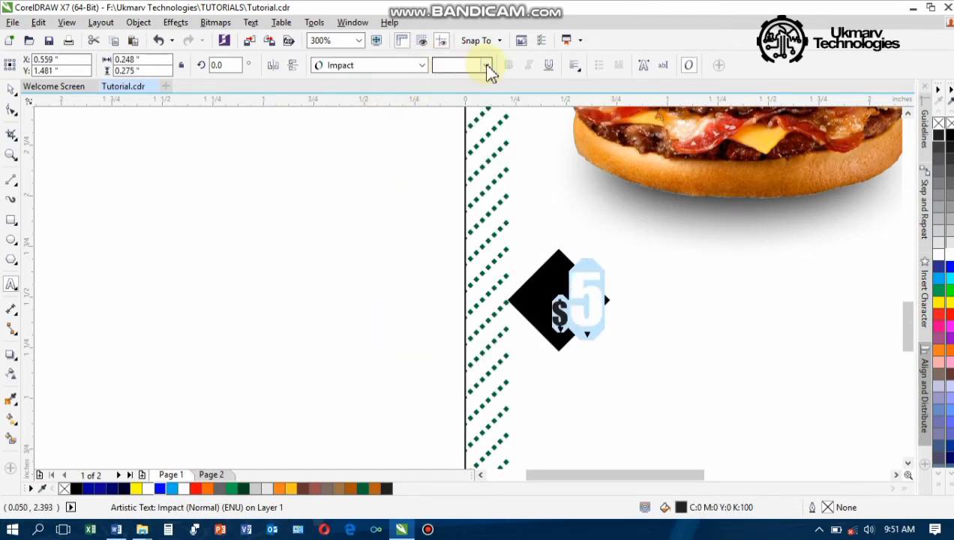
click(486, 66)
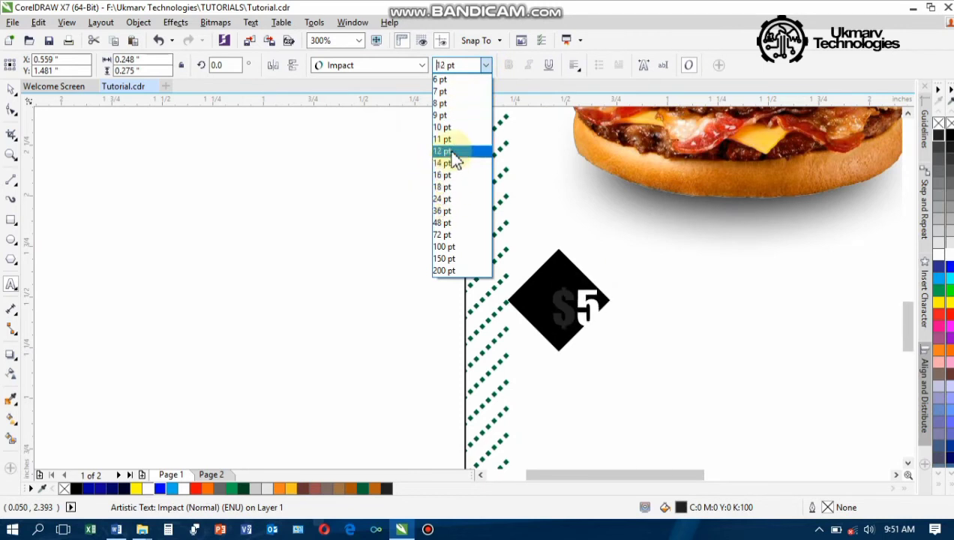
click(450, 151)
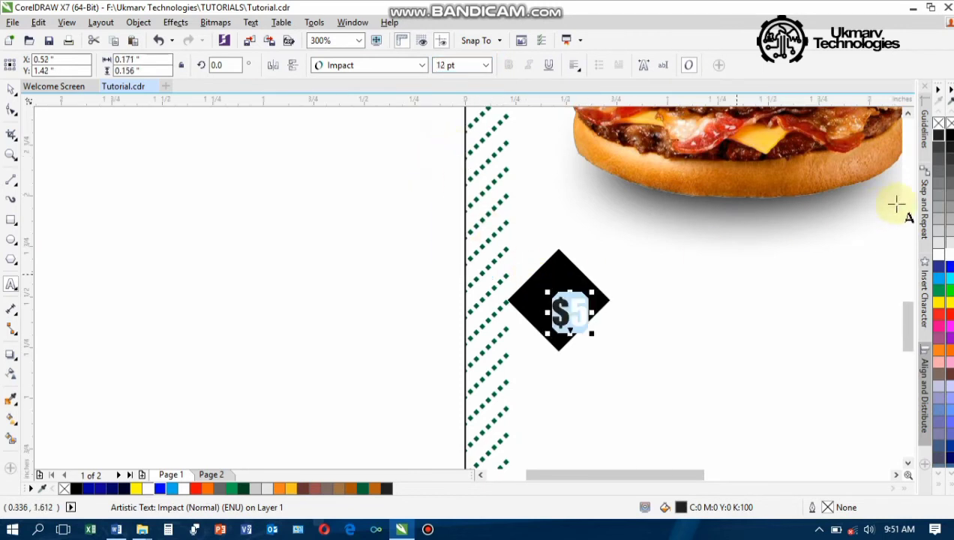
click(949, 256)
key(ctrl+space)
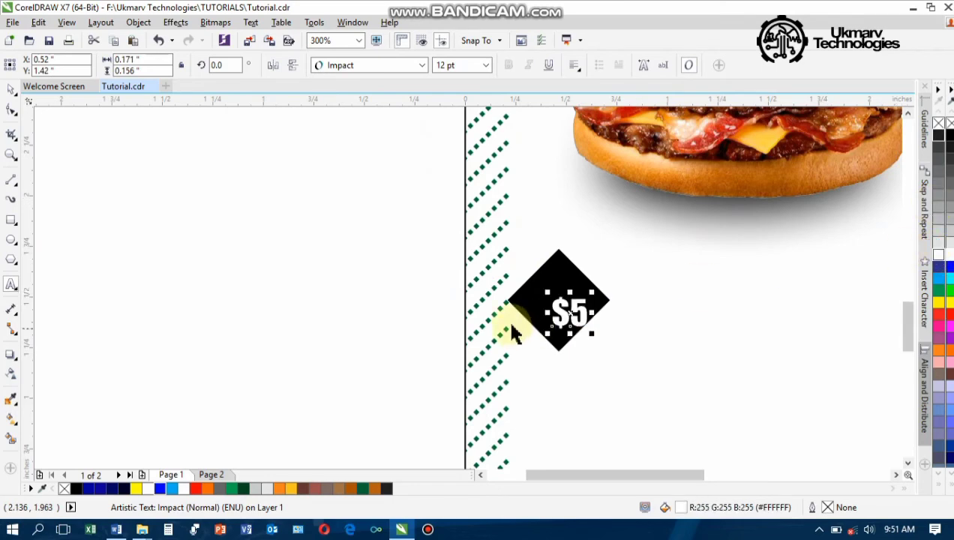
Scale the $5 to fit the diamond and drop a copy below-right of it
drag(593, 292, 561, 306)
scroll(566, 316, up, 1)
scroll(570, 314, down, 2)
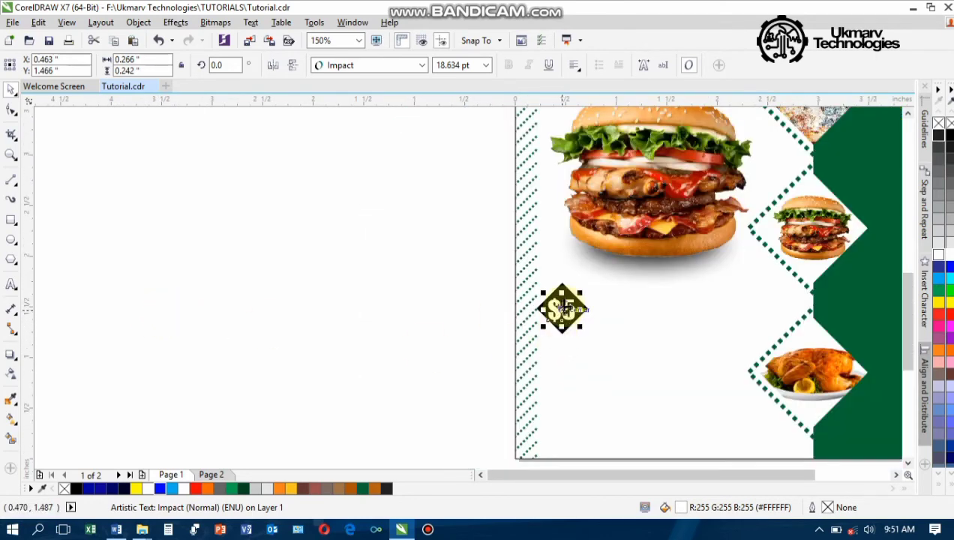
drag(563, 308, 648, 340)
click(650, 340)
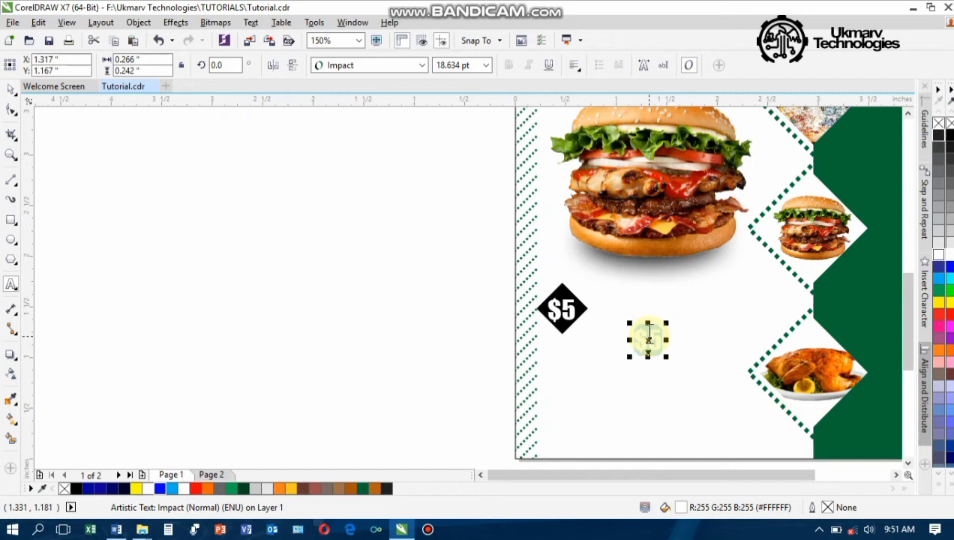
Change the copied text to MANGO BURGER, move it under the burger and widen its line spacing
click(650, 335)
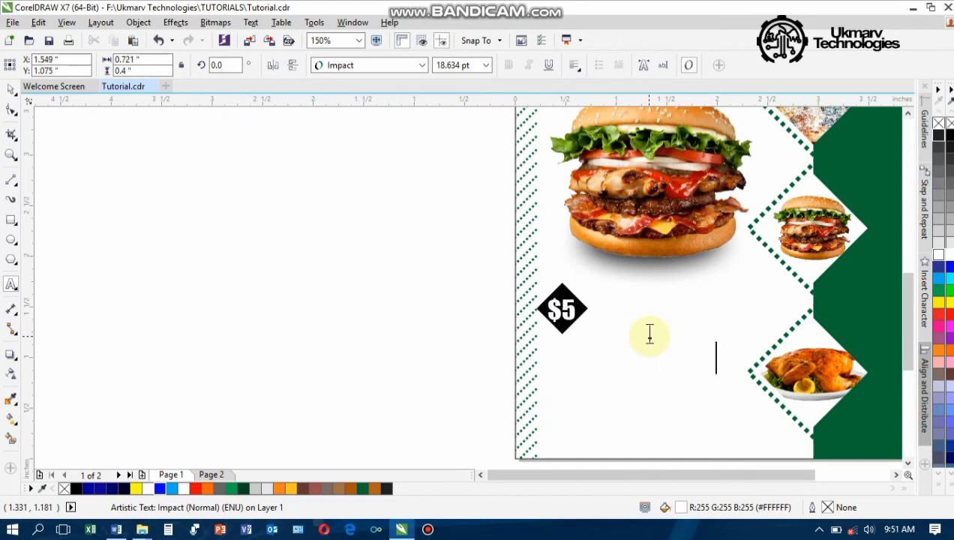
key(ctrl+space)
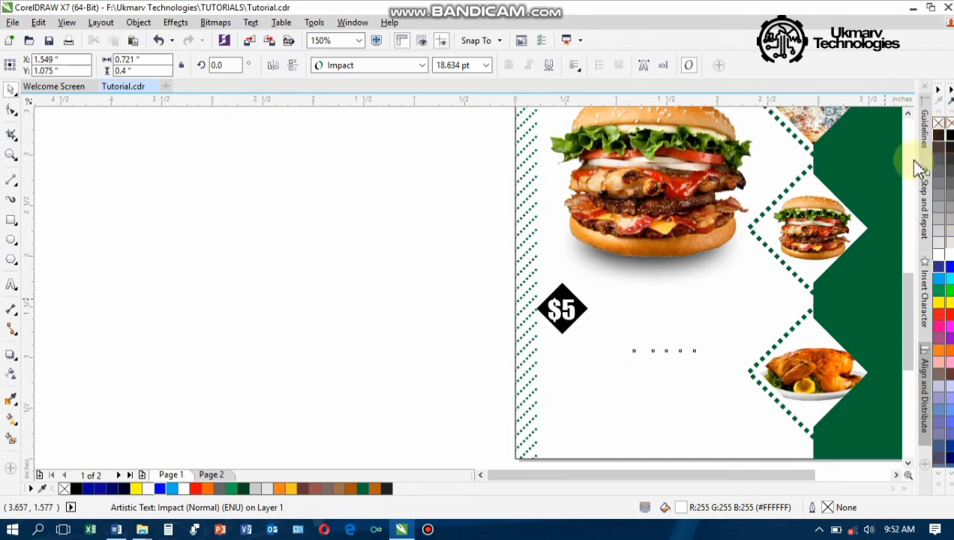
drag(666, 350, 646, 303)
scroll(641, 308, up, 2)
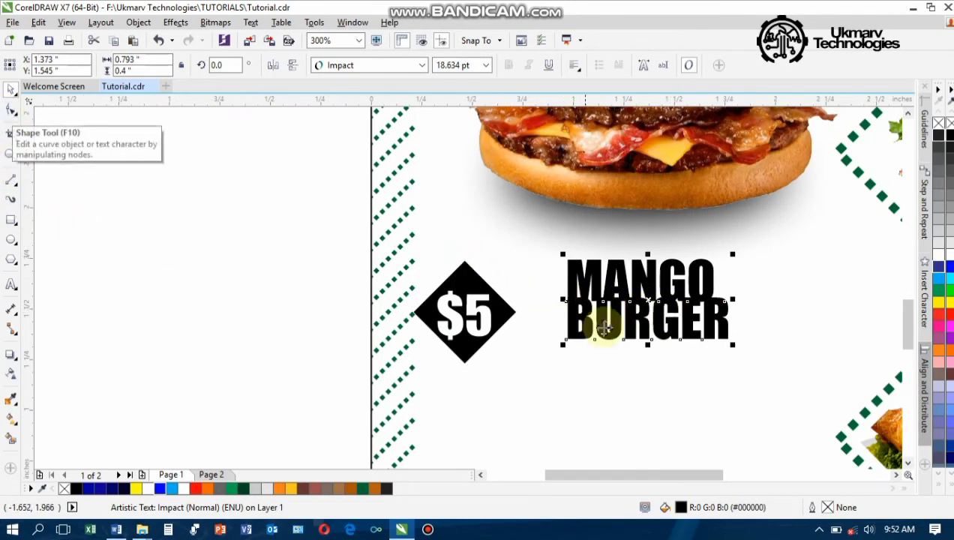
scroll(640, 320, up, 2)
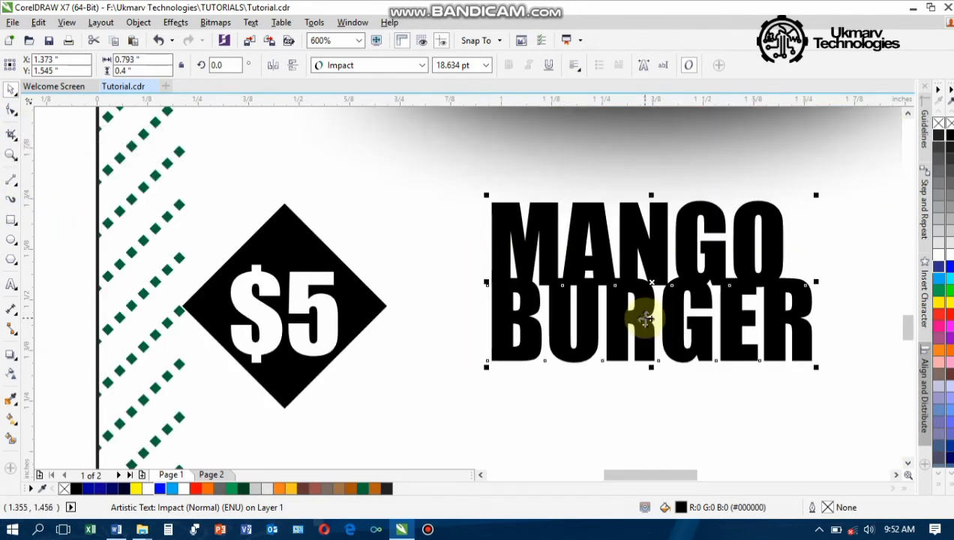
click(11, 112)
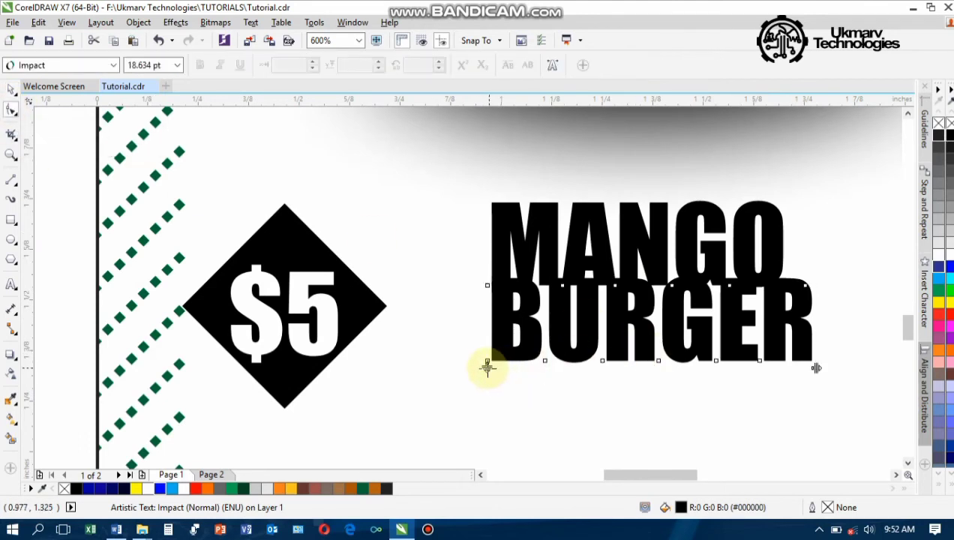
drag(487, 367, 487, 382)
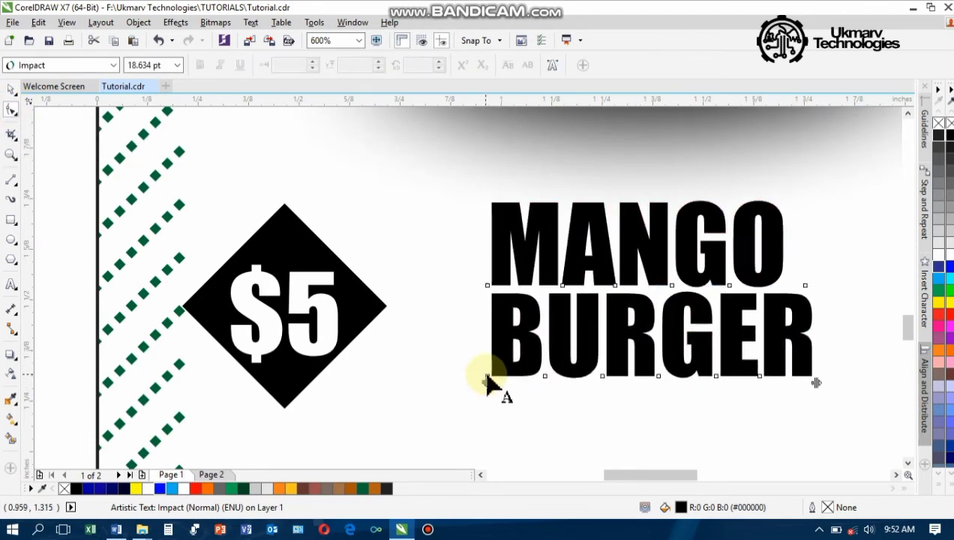
key(space)
scroll(593, 358, down, 4)
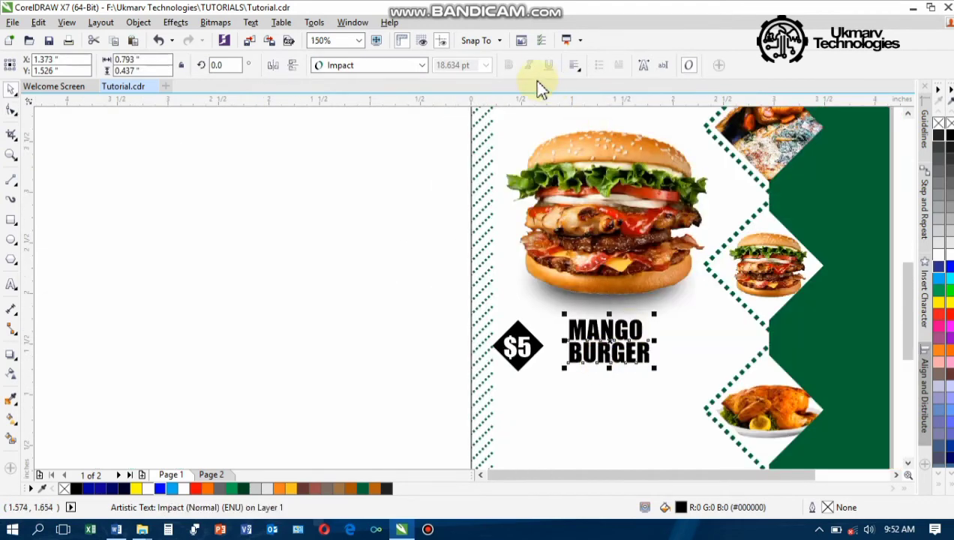
Force-justify MANGO BURGER, place it beside the $5 badge and enlarge it to about 25.3 pt
click(574, 66)
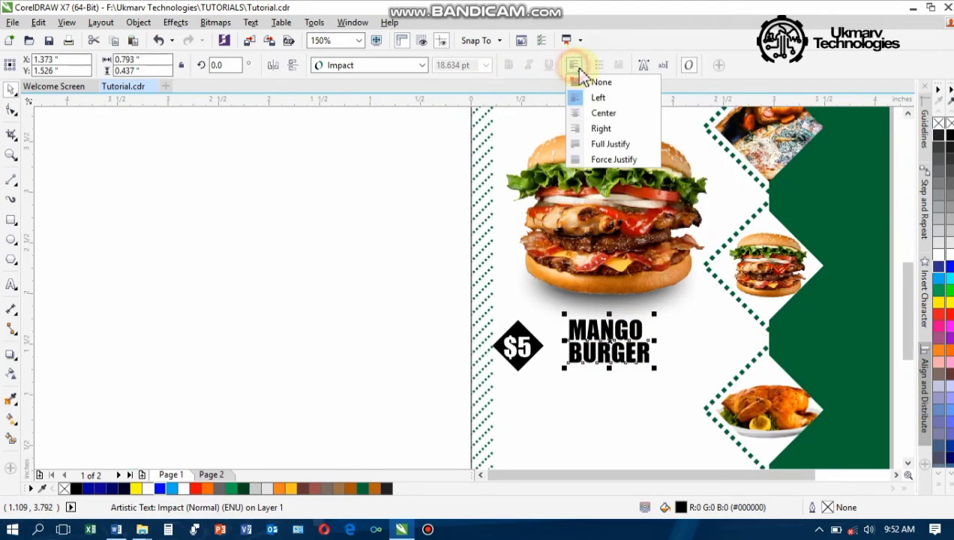
click(614, 160)
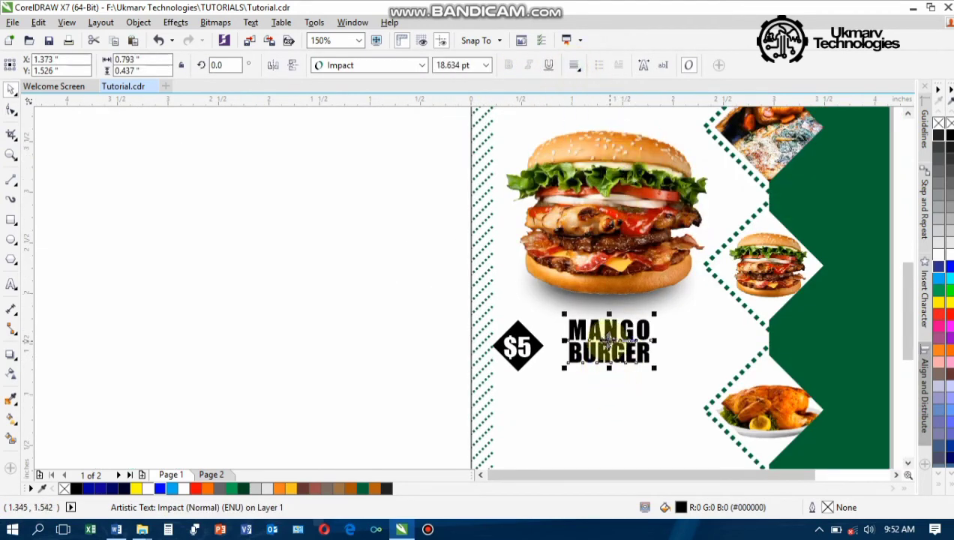
drag(608, 338, 586, 353)
drag(635, 380, 665, 408)
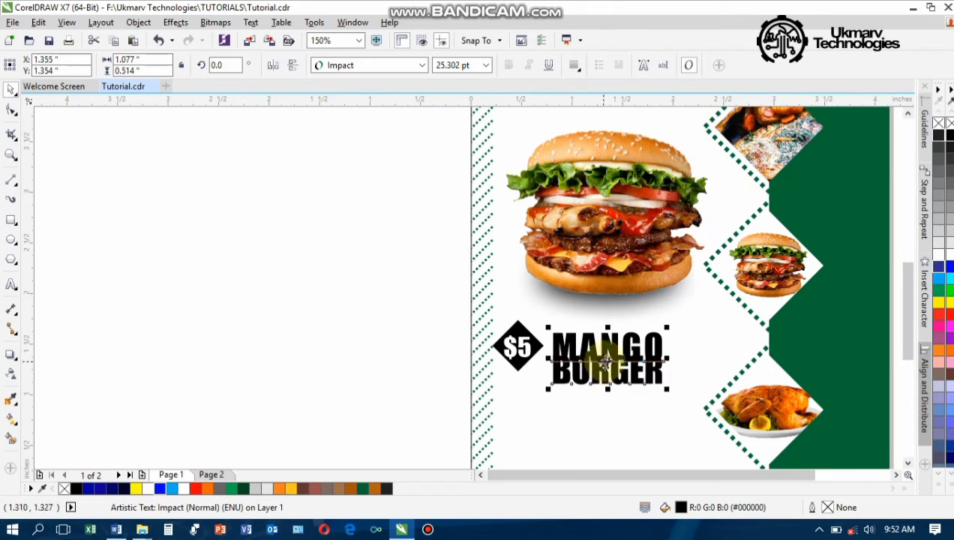
click(11, 109)
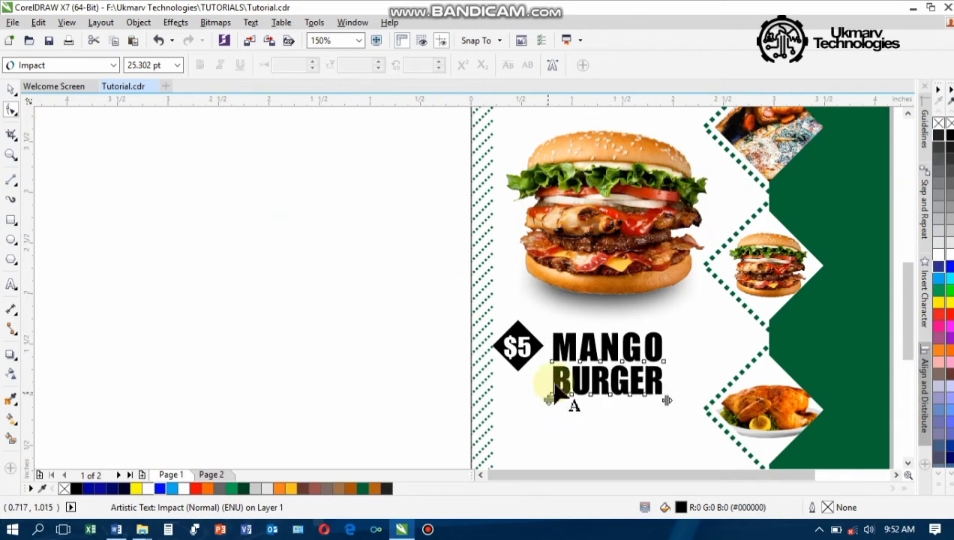
key(space)
Nudge MANGO BURGER slightly right, then copy the $5 badge and shrink the copy slightly
scroll(593, 357, down, 3)
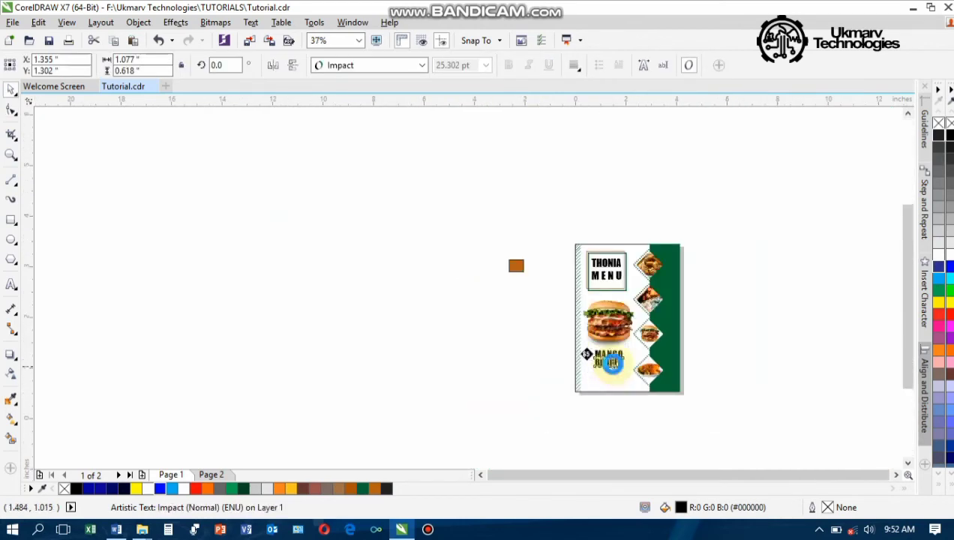
scroll(613, 364, up, 2)
drag(609, 352, 614, 349)
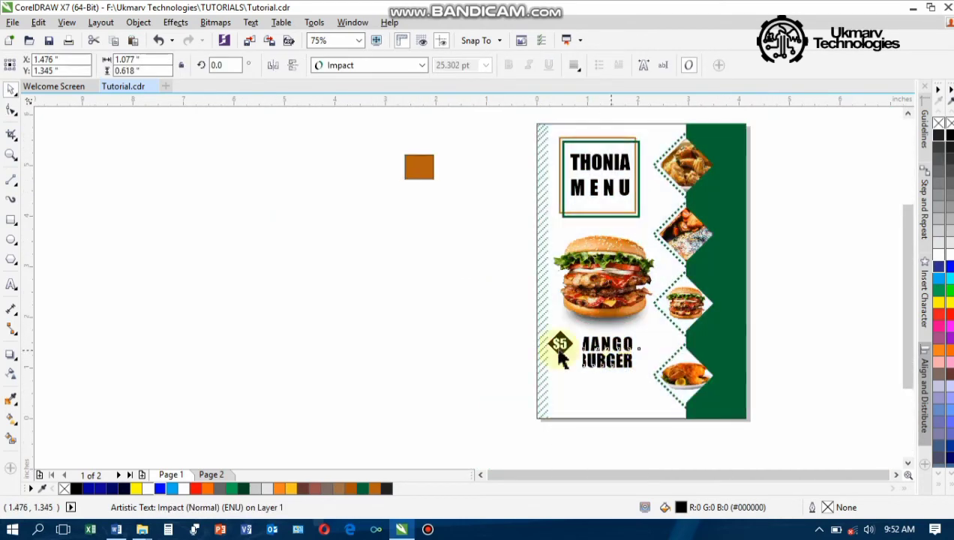
drag(503, 309, 598, 356)
scroll(593, 357, up, 3)
scroll(605, 360, up, 2)
scroll(597, 356, down, 5)
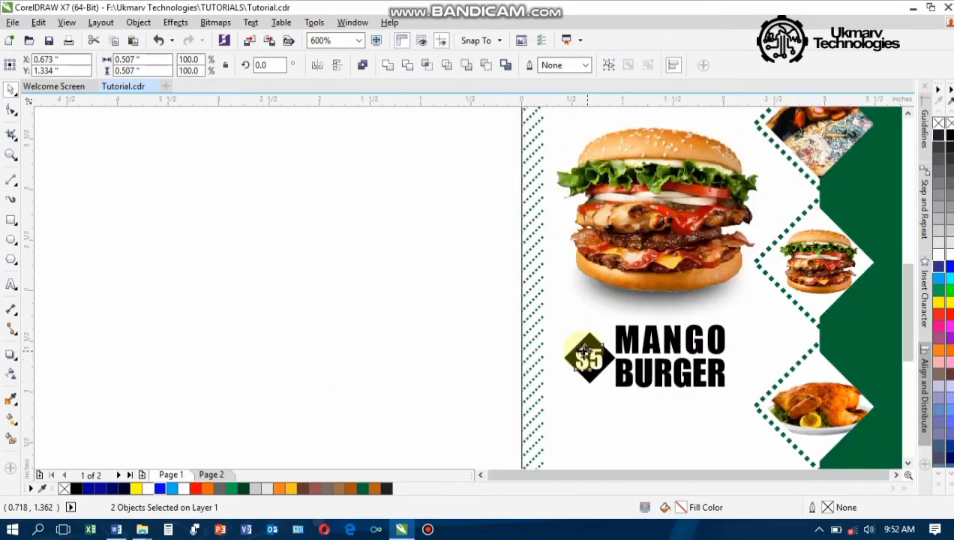
click(559, 369)
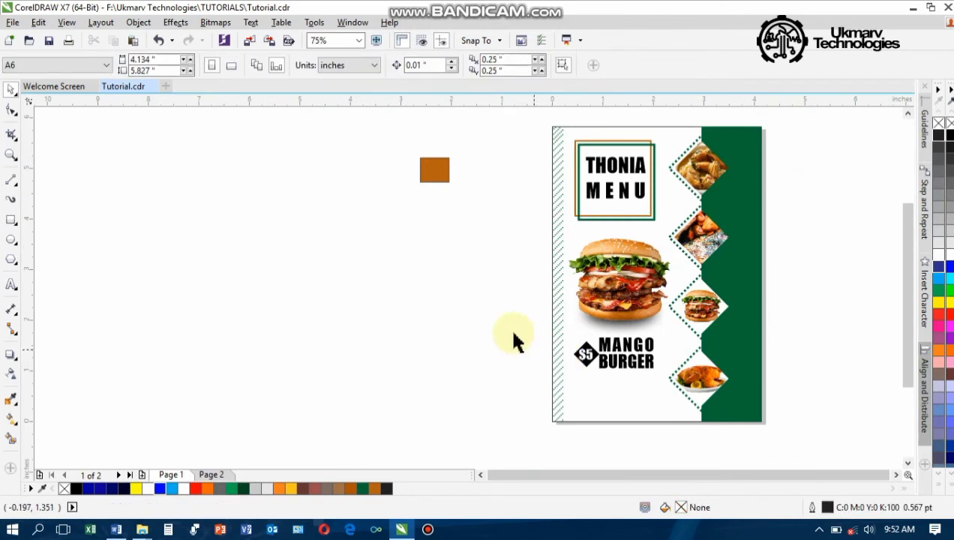
drag(566, 349, 704, 198)
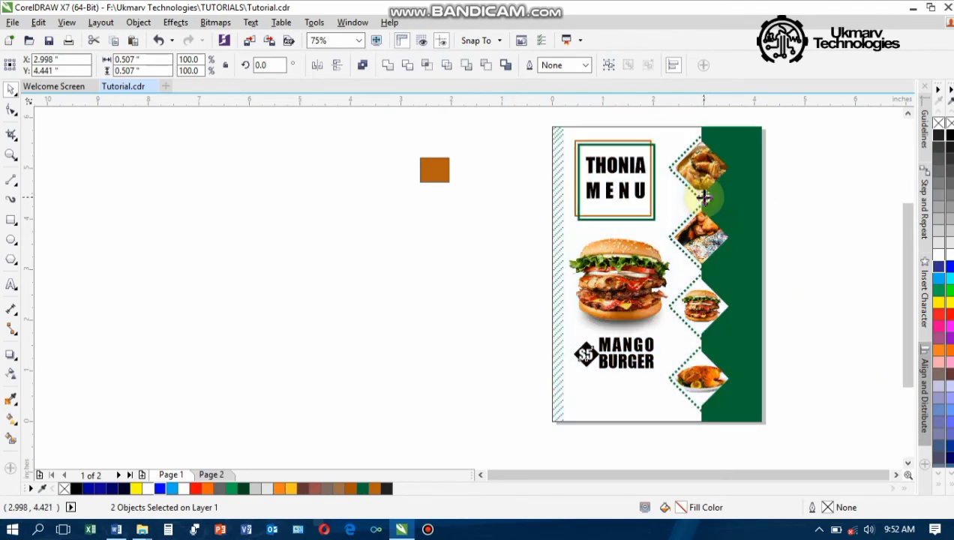
scroll(706, 199, up, 4)
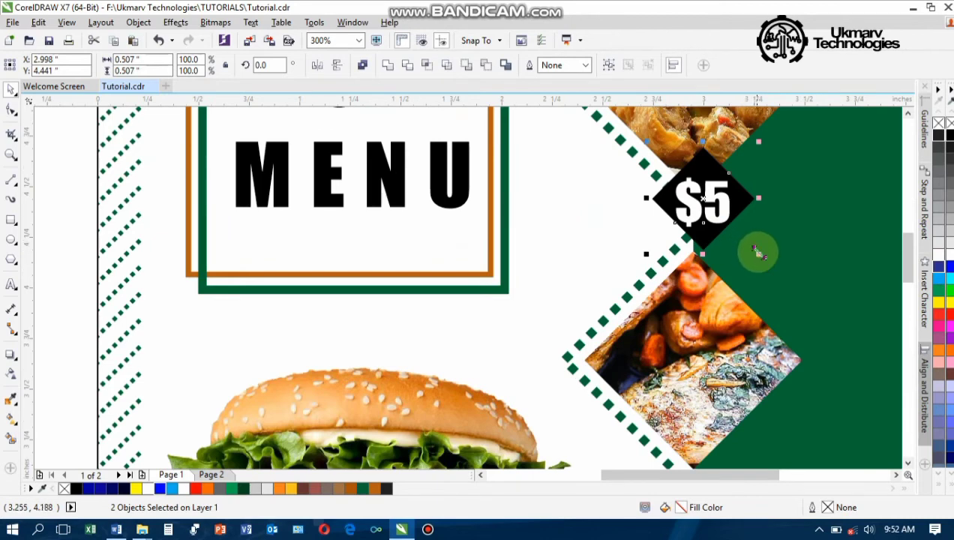
drag(753, 251, 697, 184)
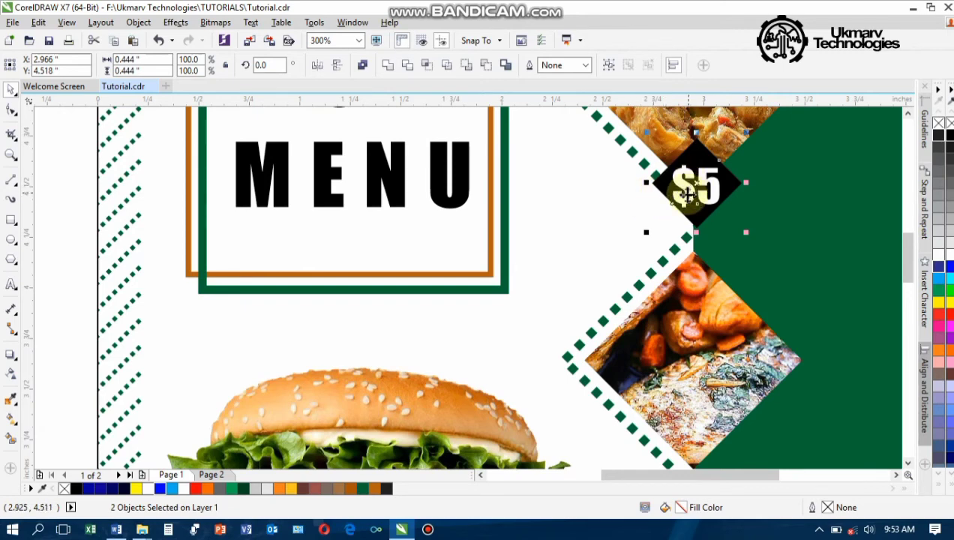
Edit the copied badge's price to $10 and resize it to fit the diamond
click(606, 213)
click(688, 191)
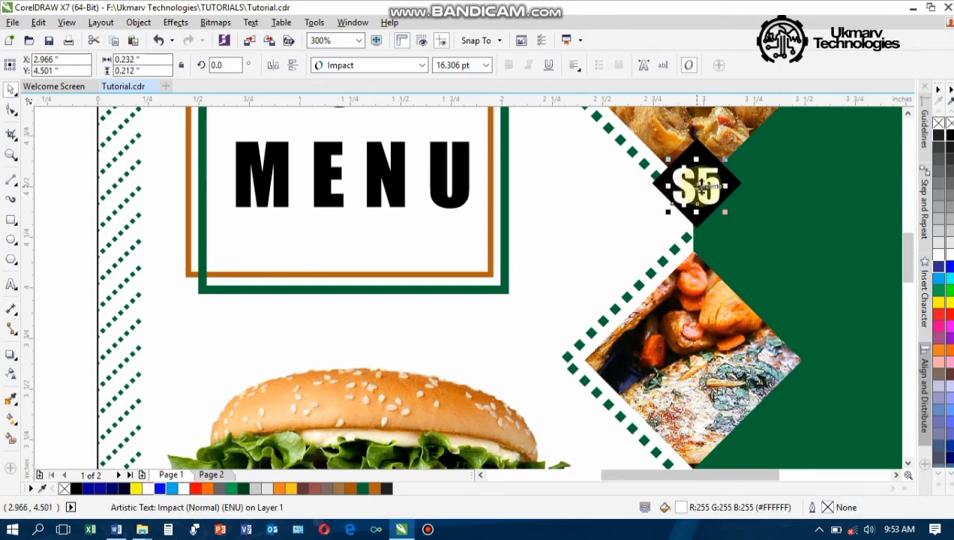
drag(701, 188, 704, 180)
double_click(702, 180)
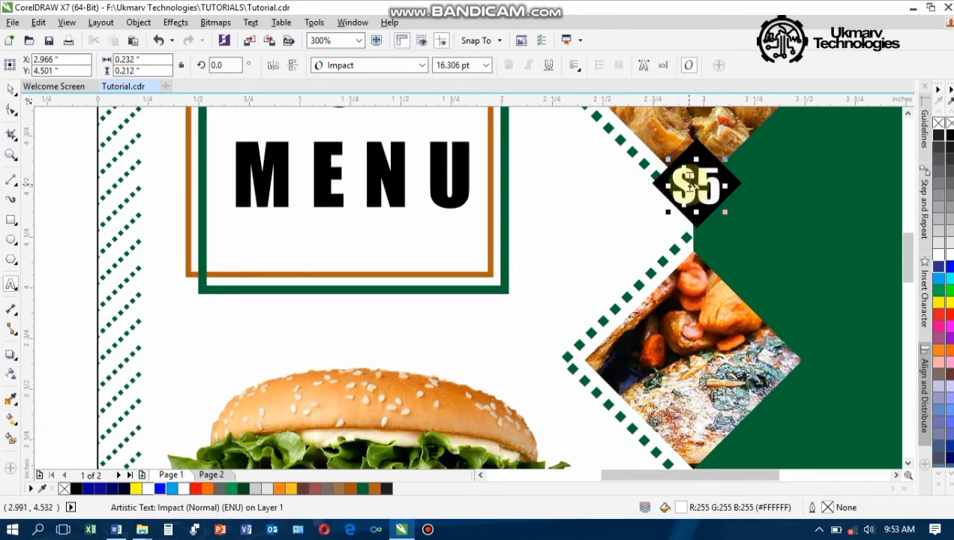
key(BackSpace)
text(10)
key(ctrl+space)
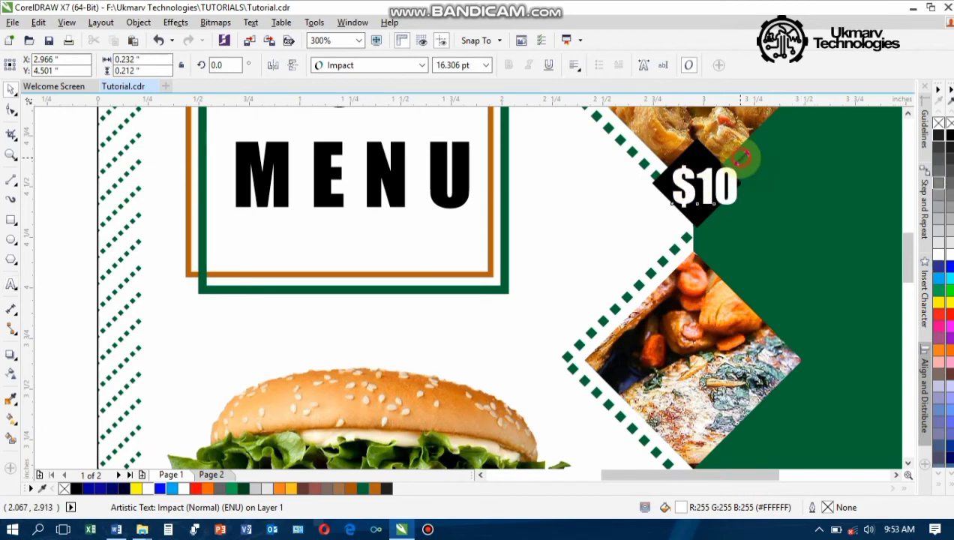
drag(742, 158, 698, 183)
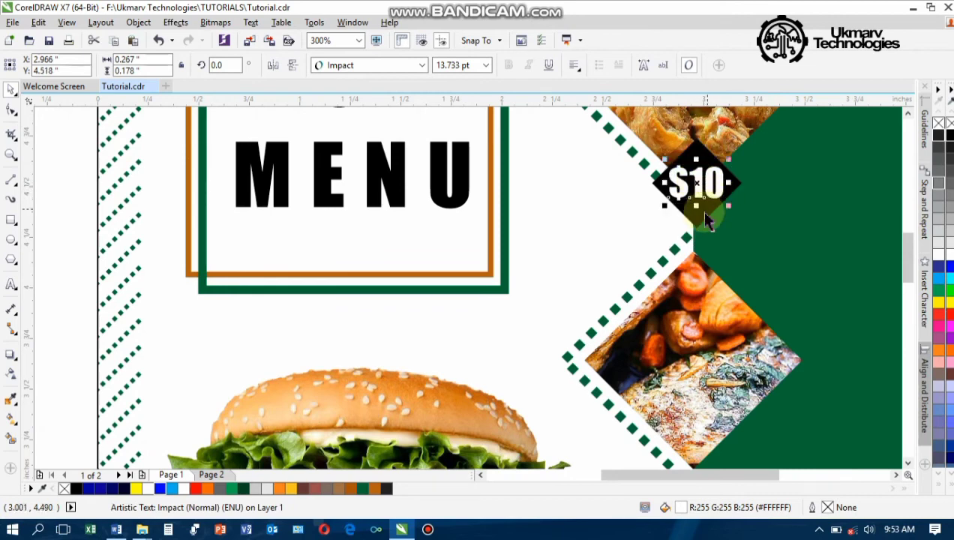
Move the $10 badge to the bottom corner of its diamond photo
shift+click(703, 217)
drag(704, 216, 698, 459)
scroll(698, 454, down, 4)
drag(908, 252, 914, 300)
scroll(720, 305, up, 2)
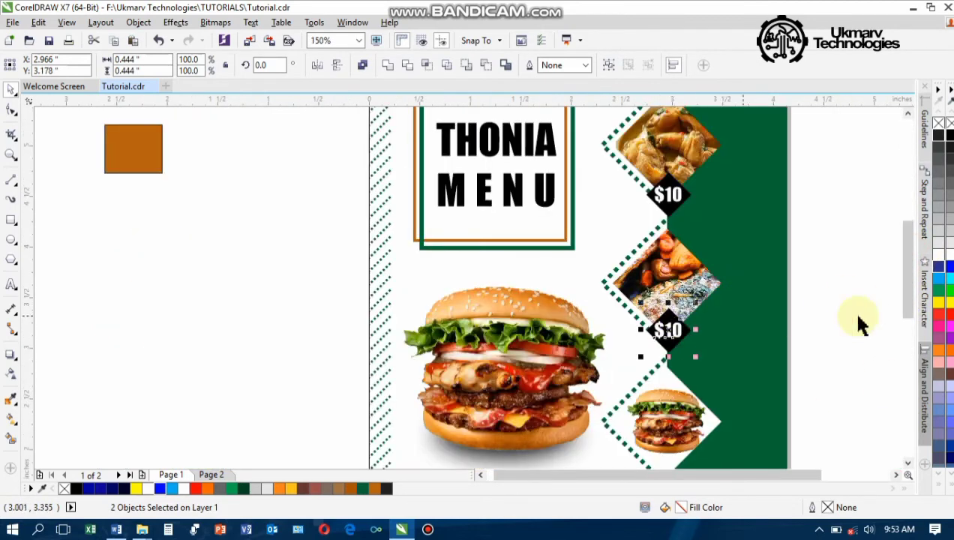
click(855, 309)
Edit the second badge to $9, centre it on its diamond and copy it below the burger diamond
double_click(677, 329)
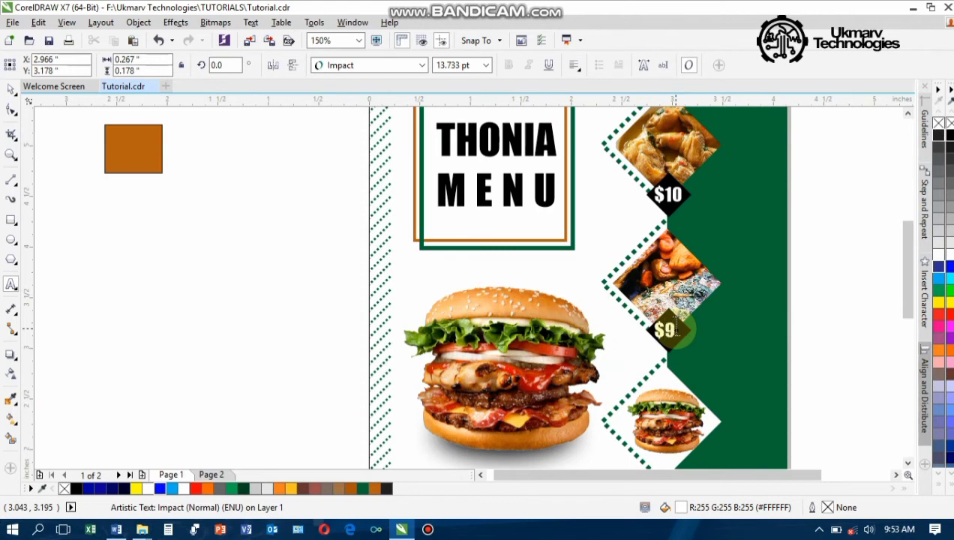
key(ctrl+space)
shift+click(686, 335)
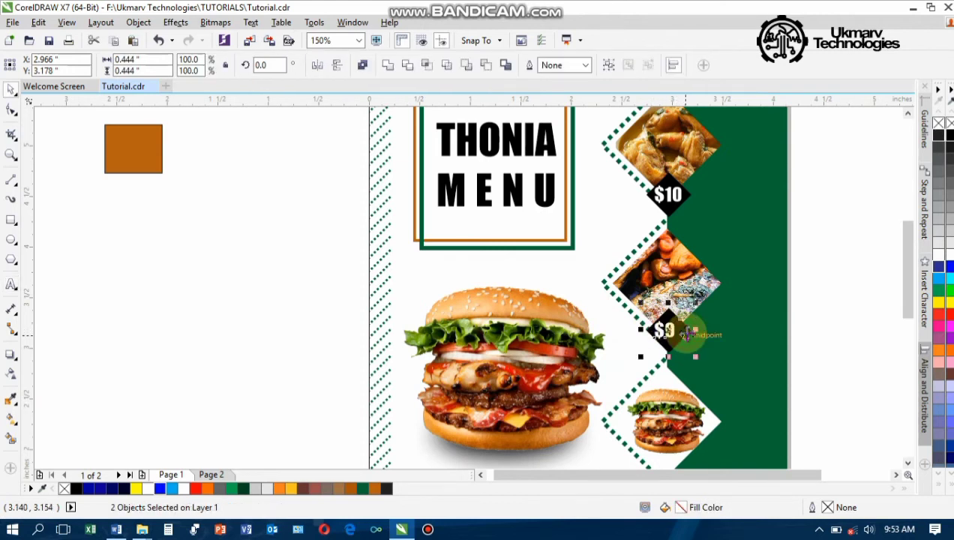
key(c)
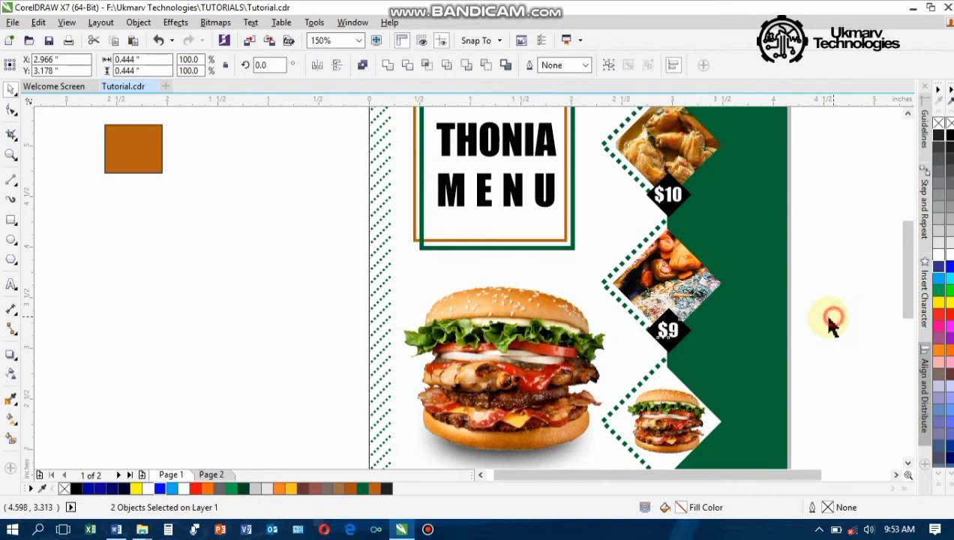
click(667, 333)
shift+click(677, 356)
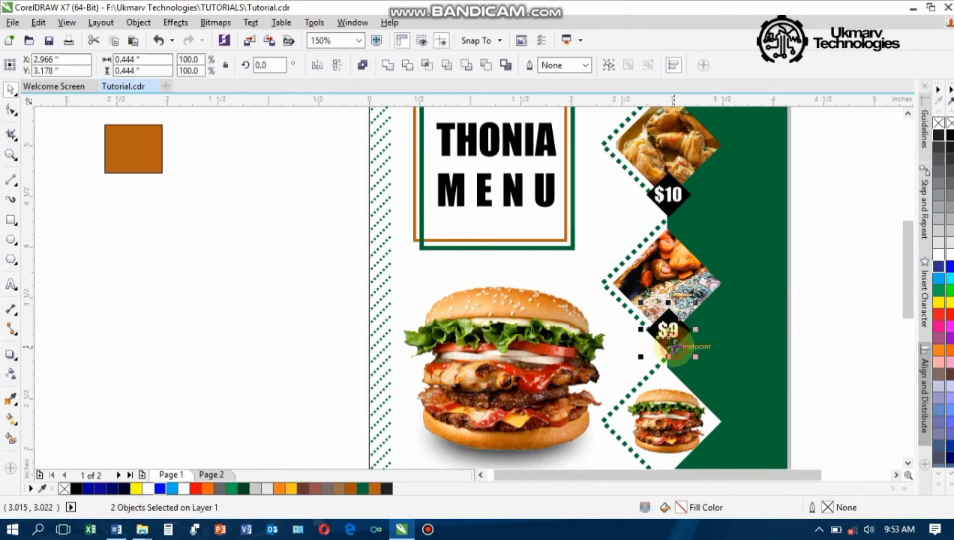
drag(667, 334, 664, 448)
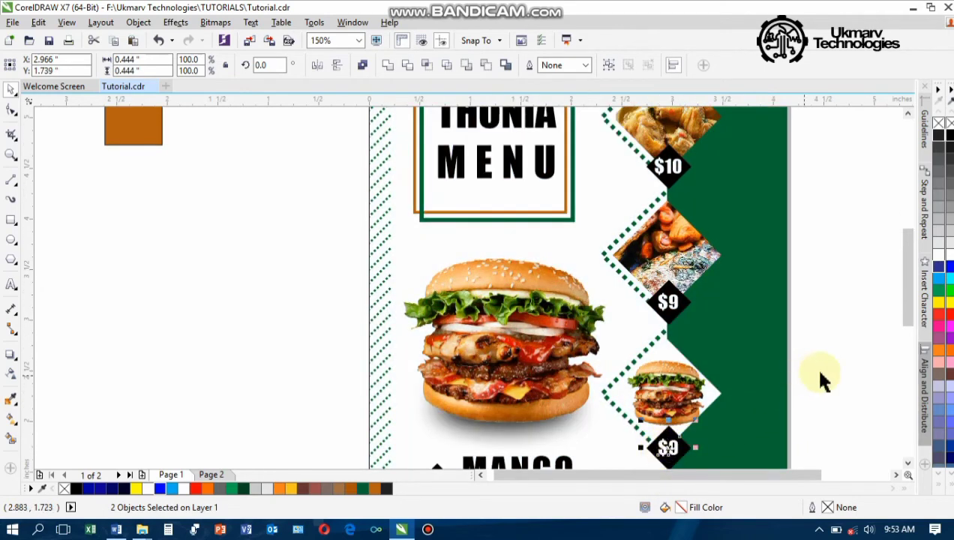
key(Escape)
Change the copied badge's price to $5 and adjust its position under the burger diamond
key(F8)
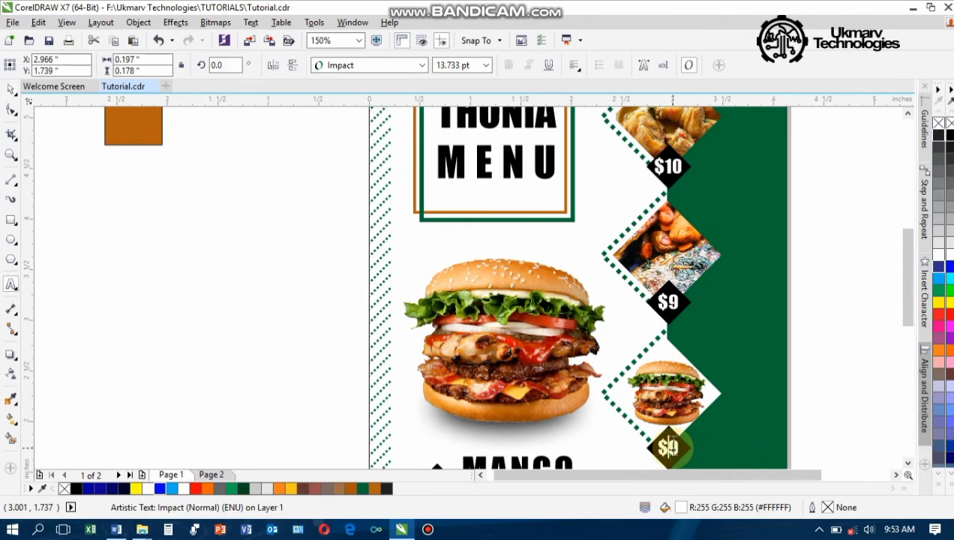
click(667, 448)
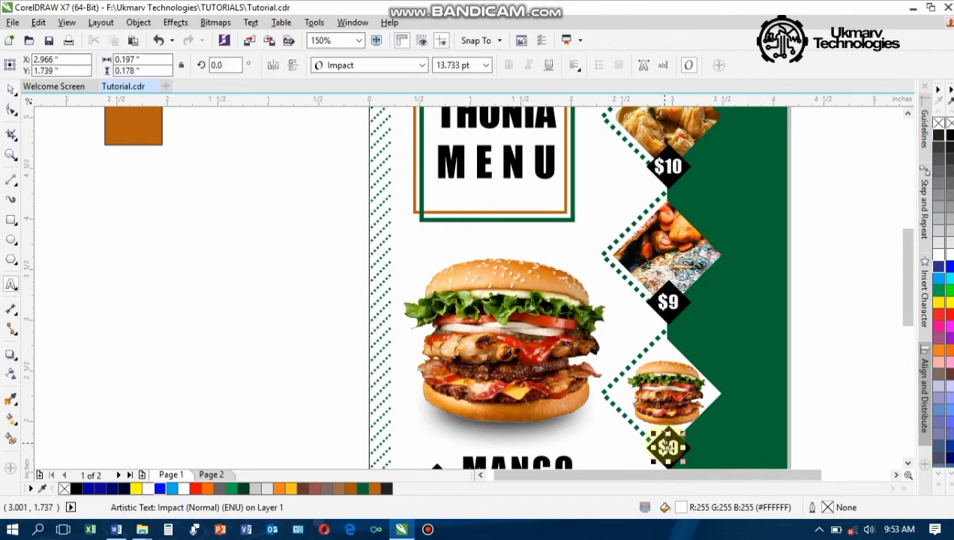
text(5)
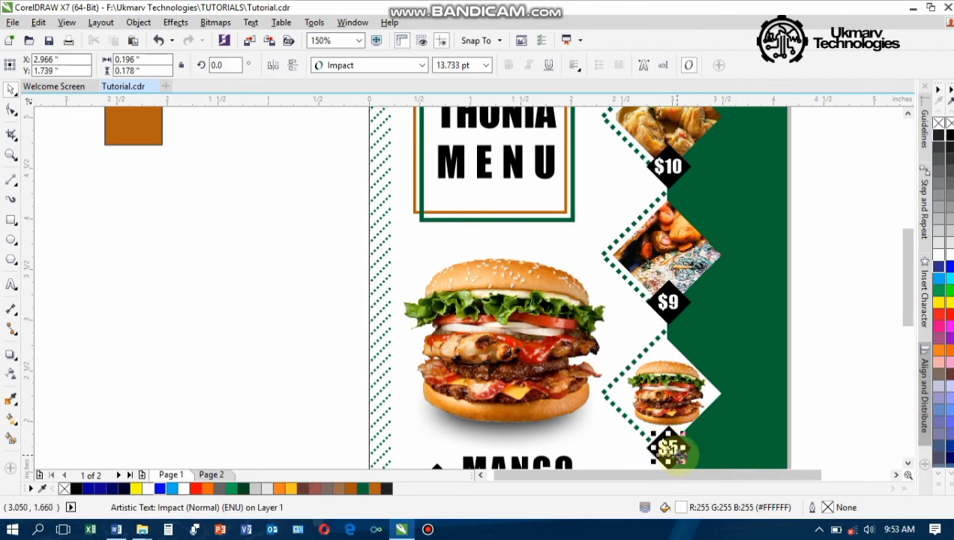
shift+click(688, 450)
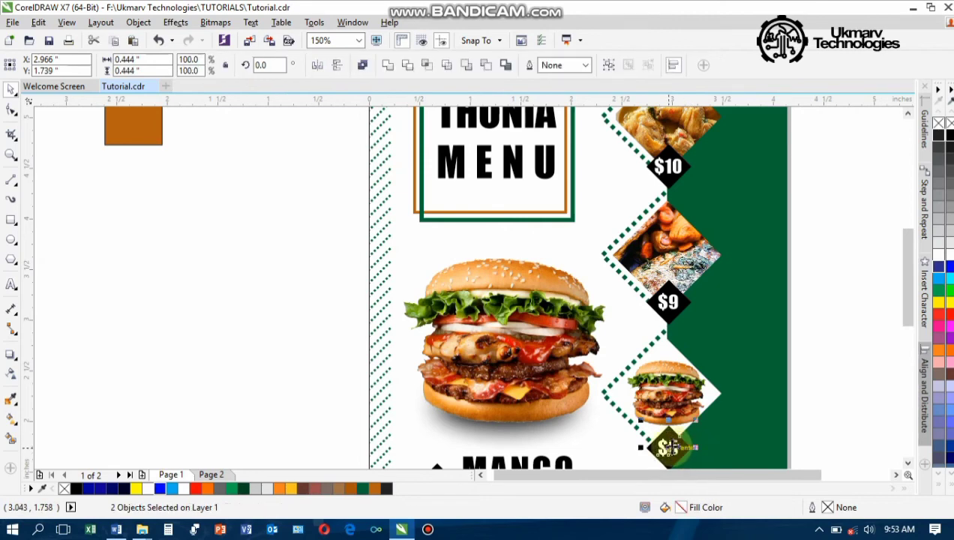
mouse_move(671, 467)
mouse_down()
mouse_move(668, 459)
mouse_move(669, 481)
mouse_move(668, 459)
mouse_move(667, 473)
mouse_up()
Undo the misplaced $5 price tag placement on the burger diamond
right_click(667, 454)
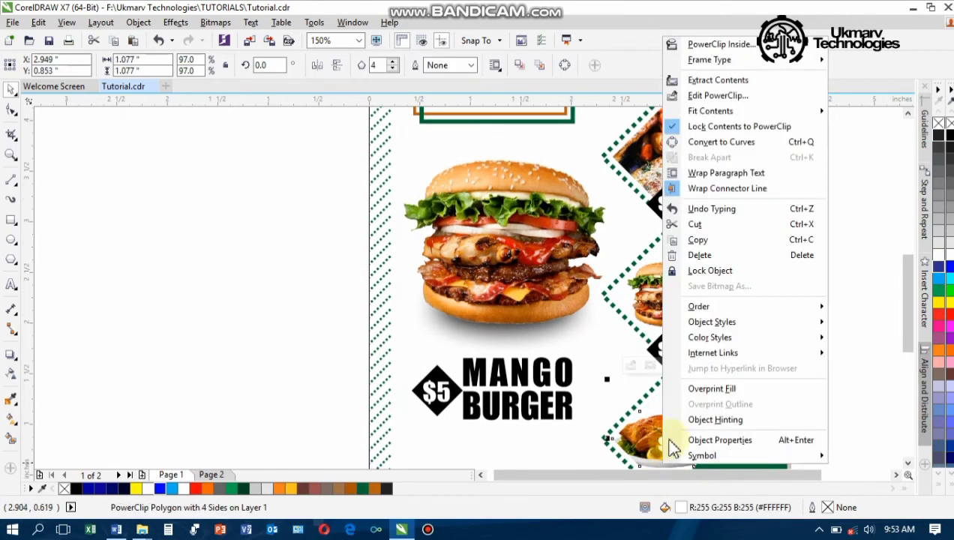
click(884, 332)
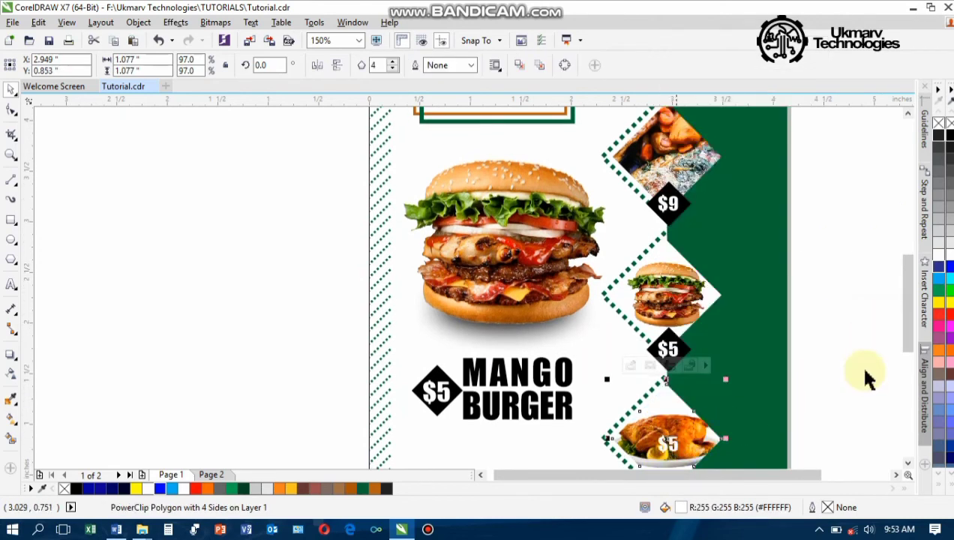
click(730, 419)
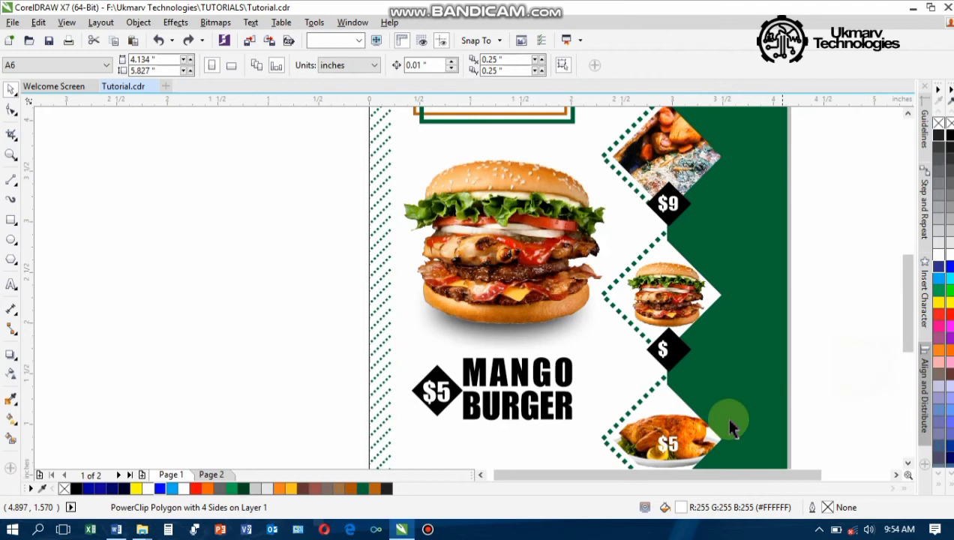
click(671, 444)
key(ctrl+z)
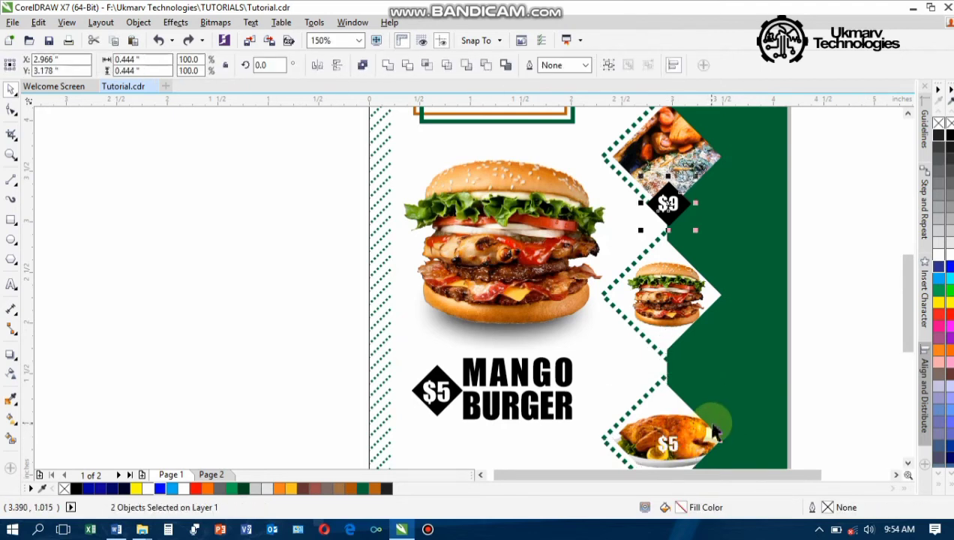
Enter and exit the chicken PowerClip contents, leaving the chicken photo unchanged
click(665, 447)
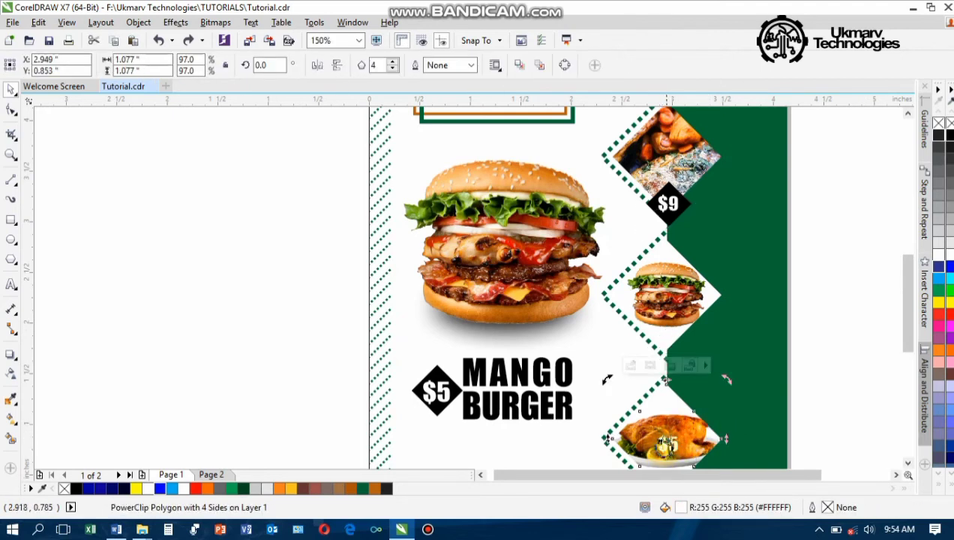
double_click(664, 446)
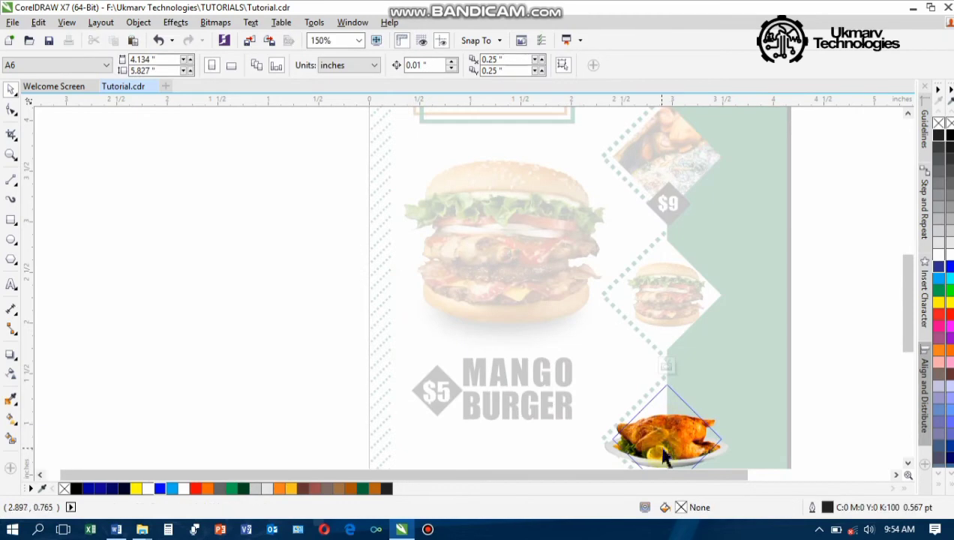
click(667, 444)
click(662, 441)
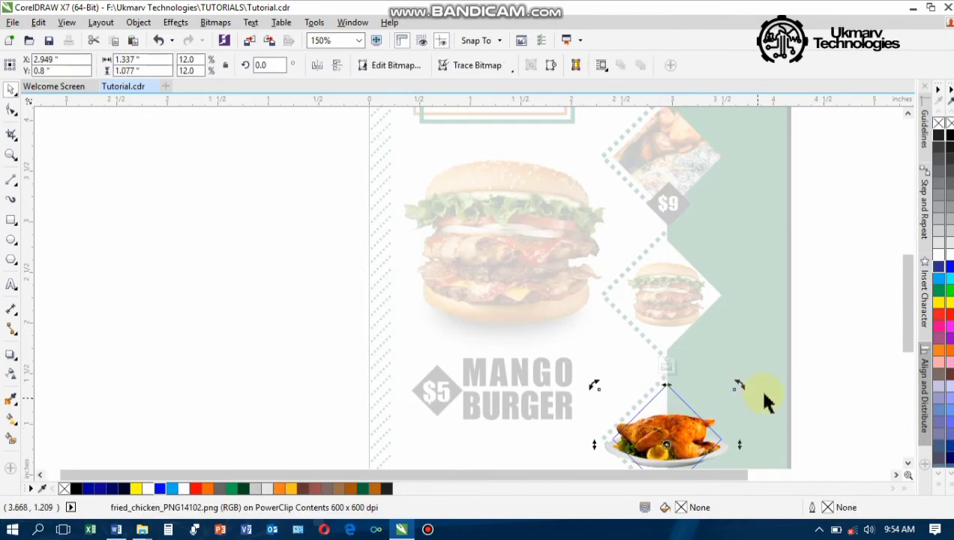
click(672, 368)
click(886, 293)
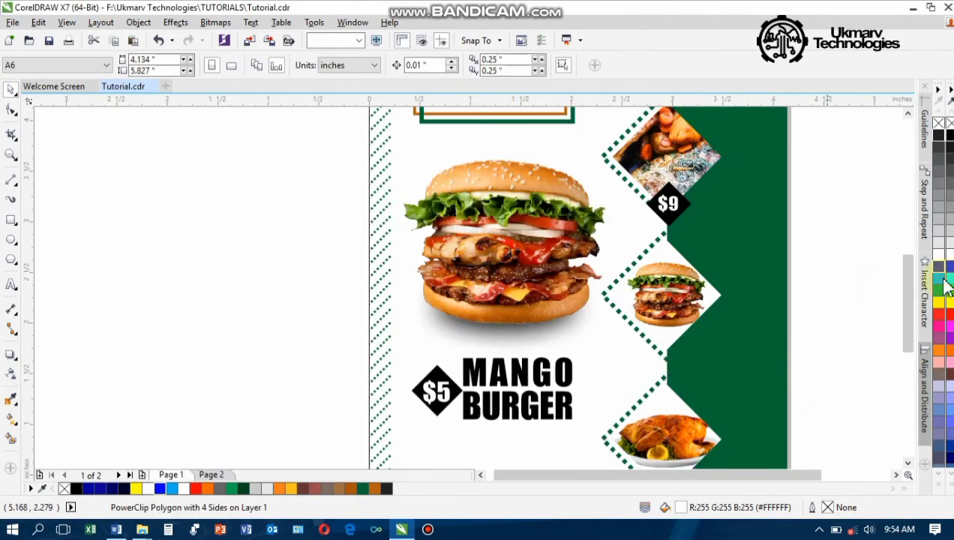
mouse_move(906, 301)
mouse_down()
mouse_move(905, 315)
mouse_move(910, 300)
mouse_up()
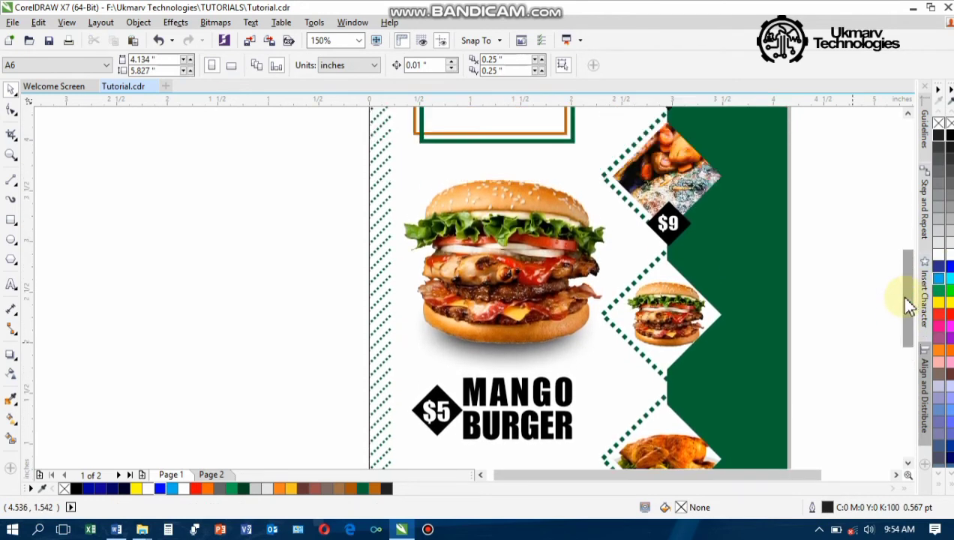
Copy the $9 tag under the small burger diamond and retype it as $5
click(166, 44)
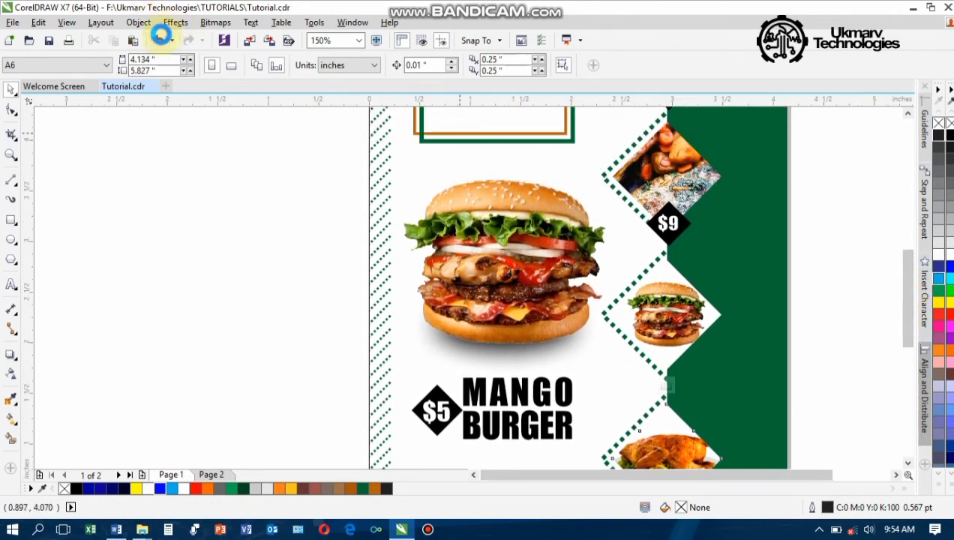
click(162, 40)
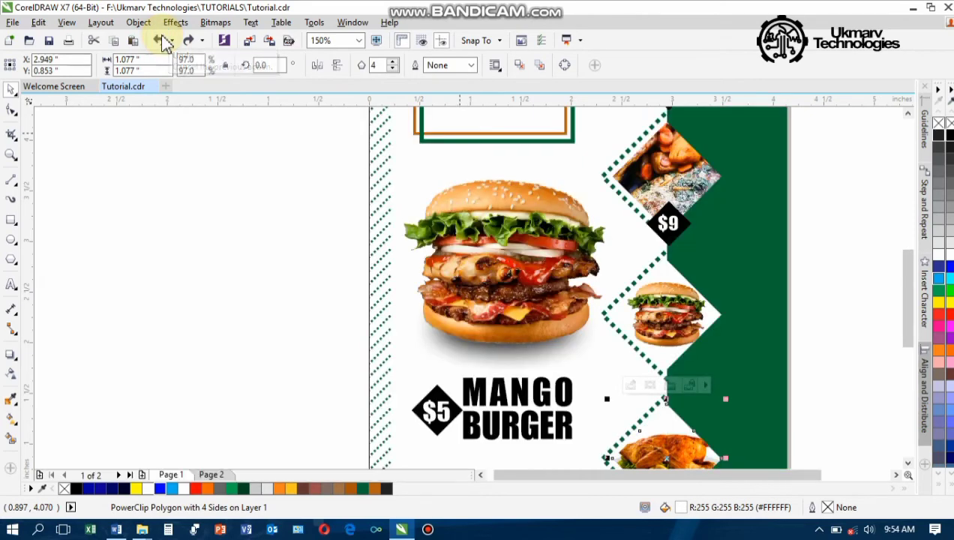
click(870, 269)
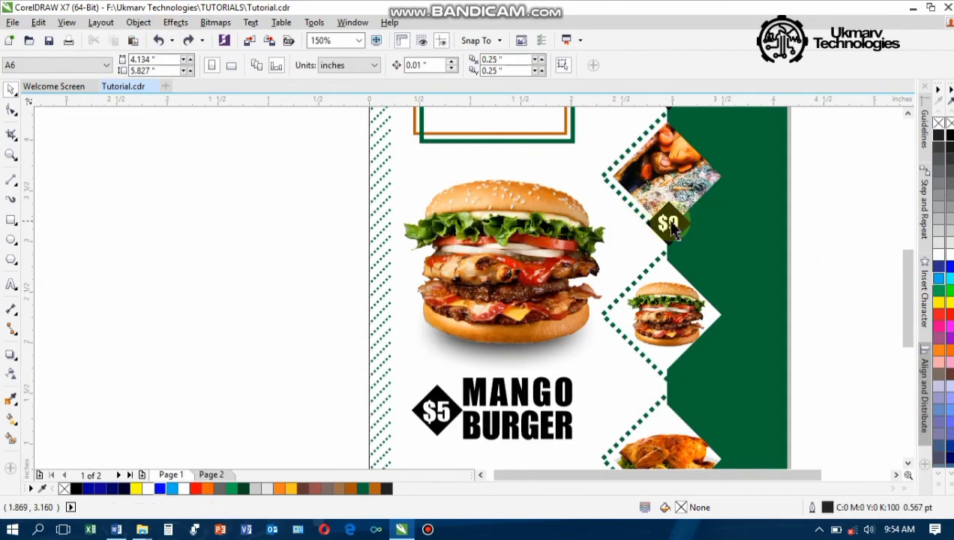
click(668, 223)
scroll(669, 225, up, 4)
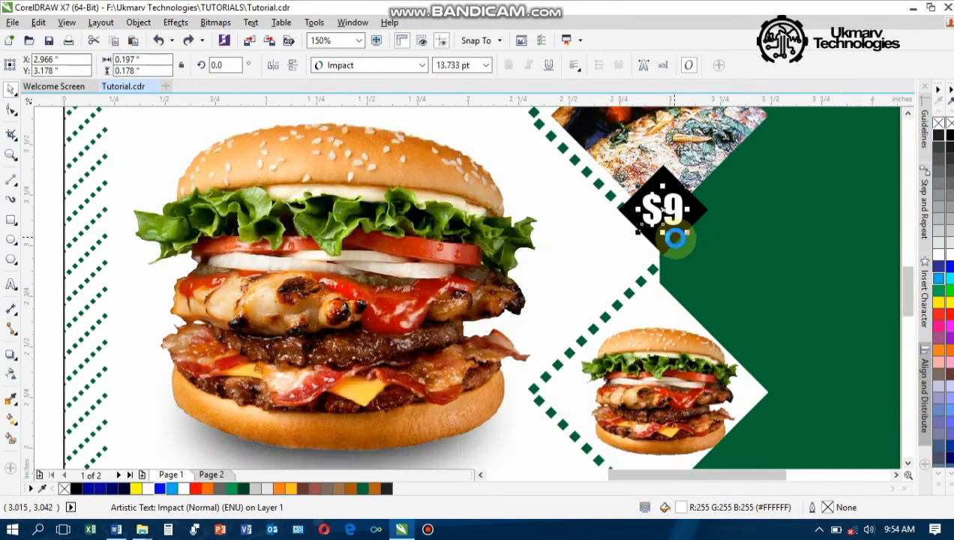
shift+click(660, 248)
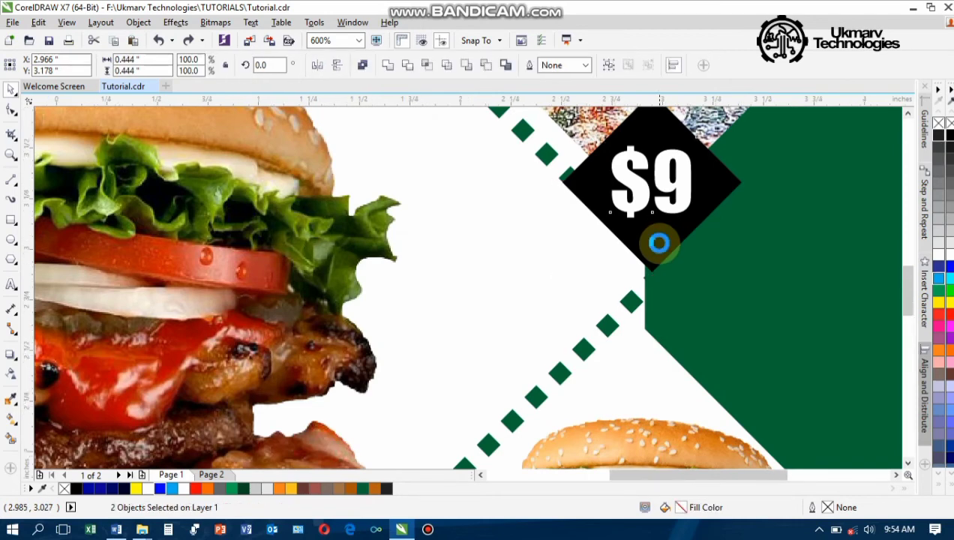
scroll(661, 242, down, 4)
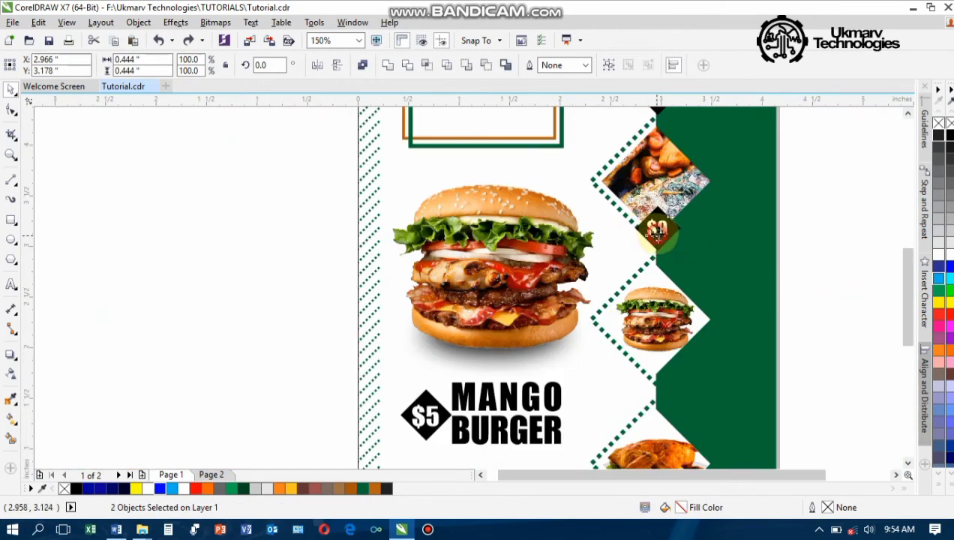
drag(658, 232, 664, 374)
click(810, 363)
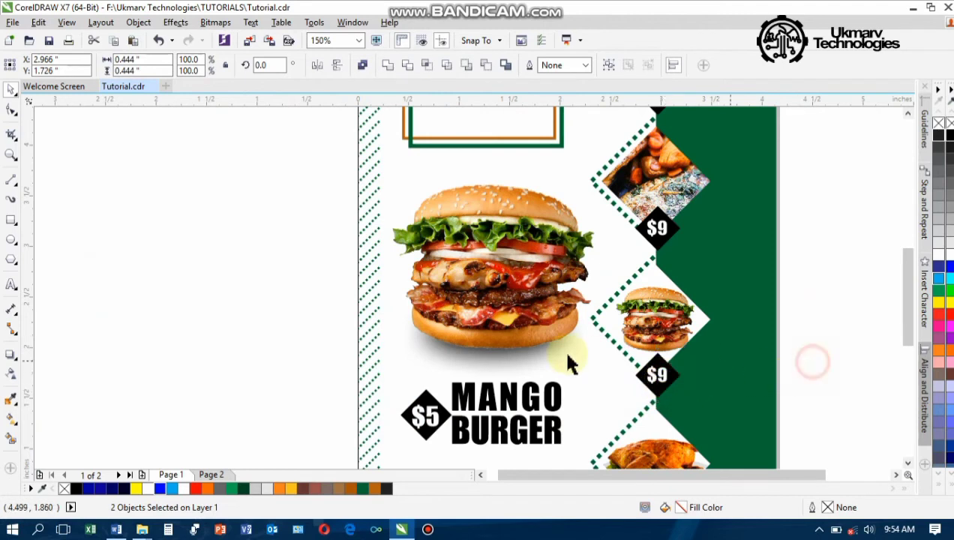
double_click(665, 383)
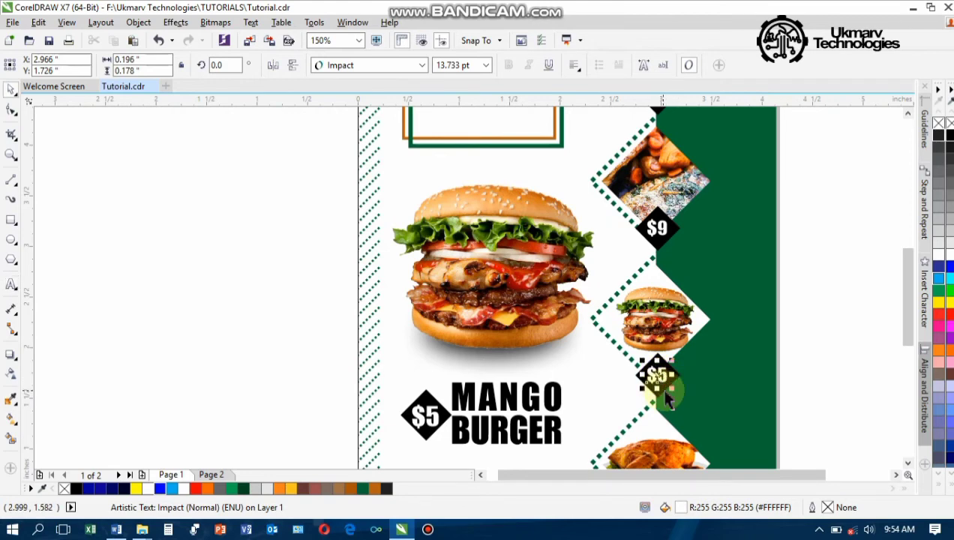
Place a copy of the $5 tag below the chicken diamond and edit its price
shift+click(665, 391)
drag(908, 278, 911, 336)
drag(658, 225, 653, 375)
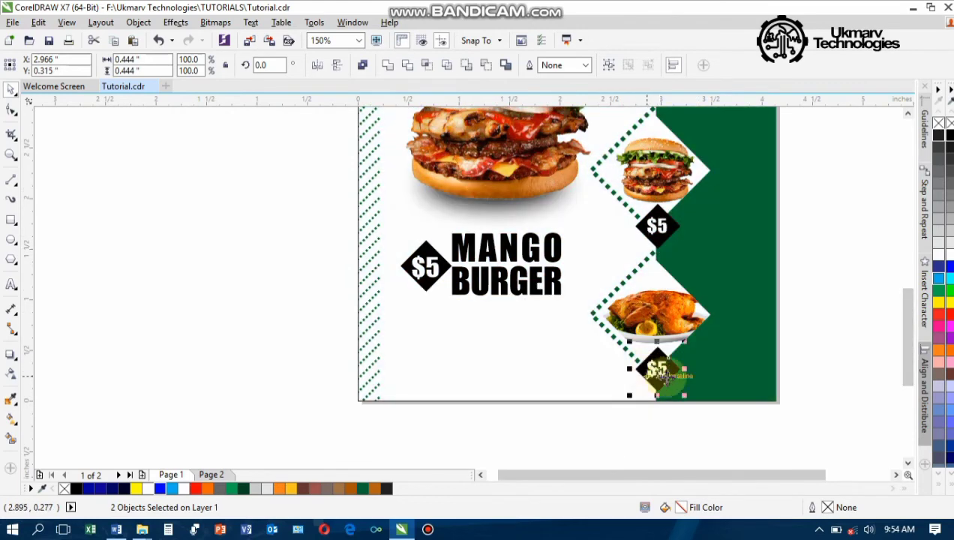
click(614, 385)
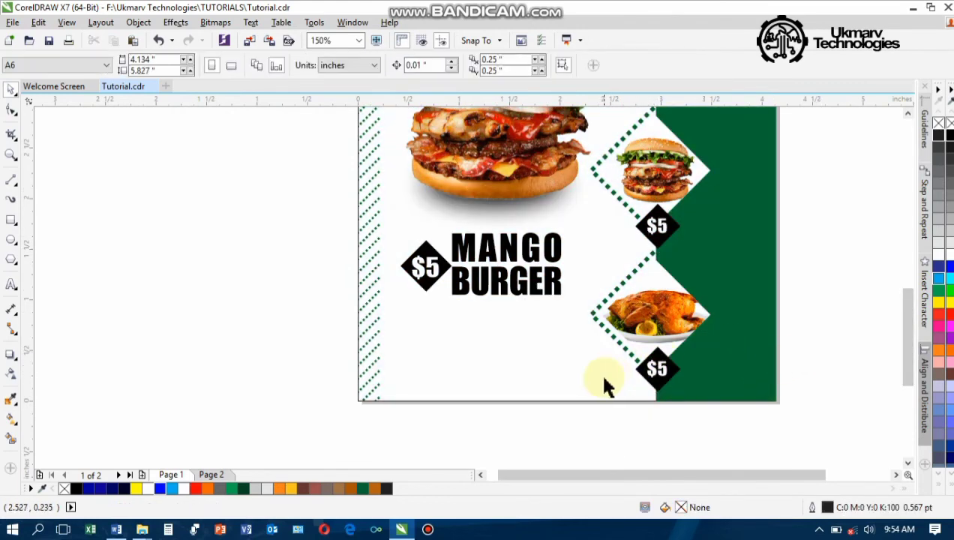
double_click(657, 368)
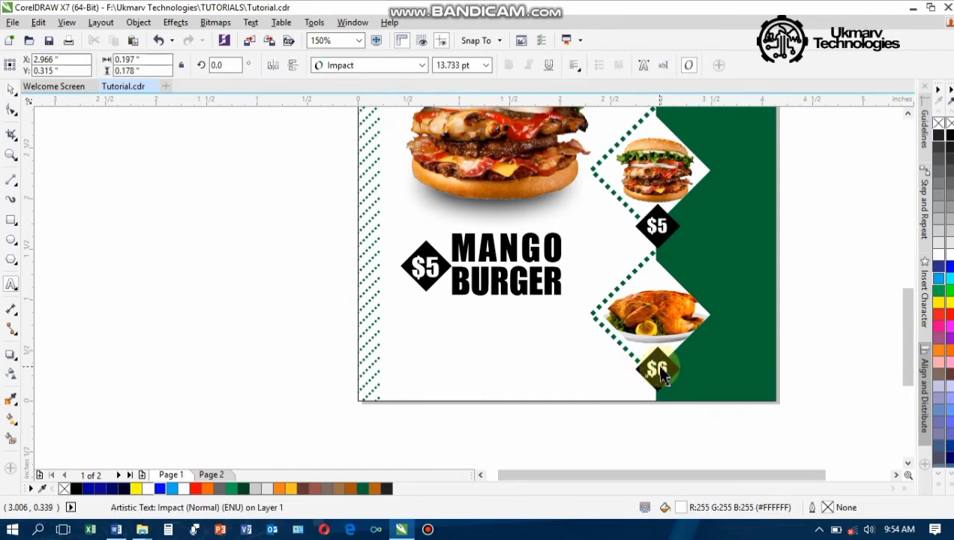
scroll(665, 364, down, 1)
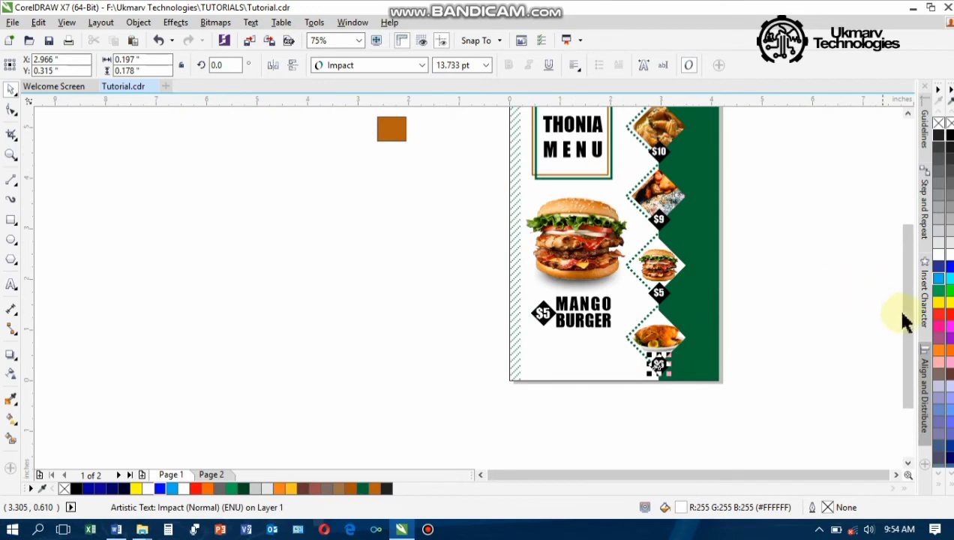
Drag a copy of the MANGO BURGER text up beside the $10 diamond
mouse_move(906, 309)
mouse_down()
mouse_move(887, 272)
mouse_move(904, 301)
mouse_up()
click(758, 334)
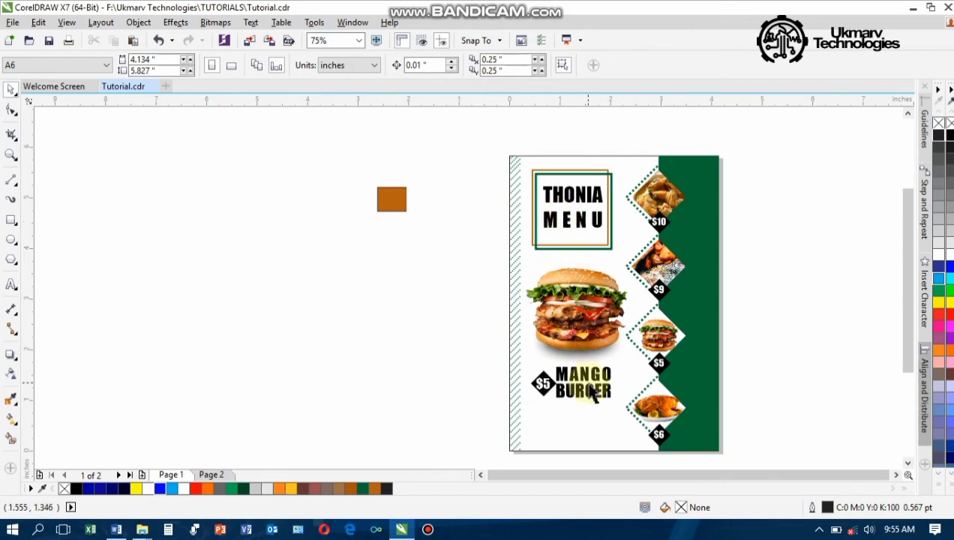
drag(592, 383, 690, 222)
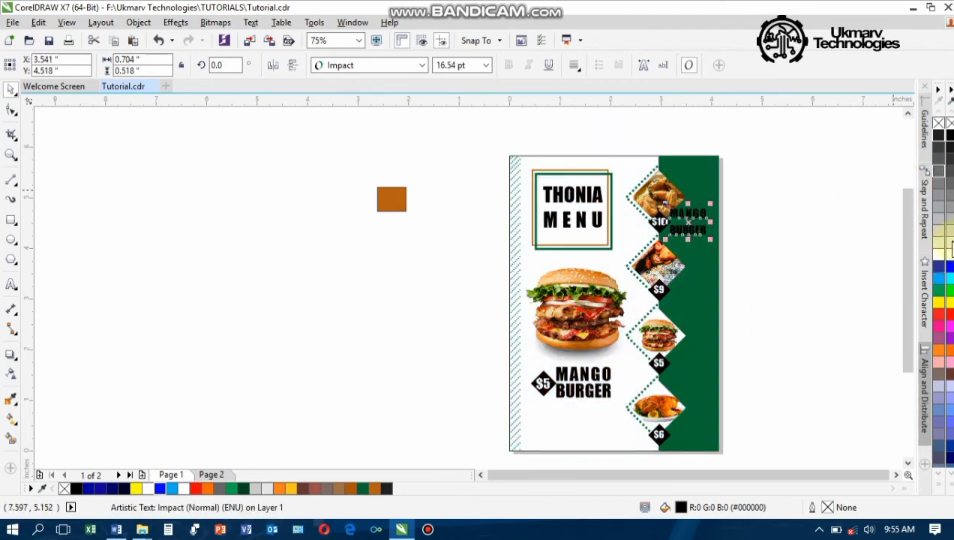
Make the copied label white, nudge it right, and retype it as CHICKEN PEPPER SOUP
click(938, 255)
scroll(715, 222, up, 2)
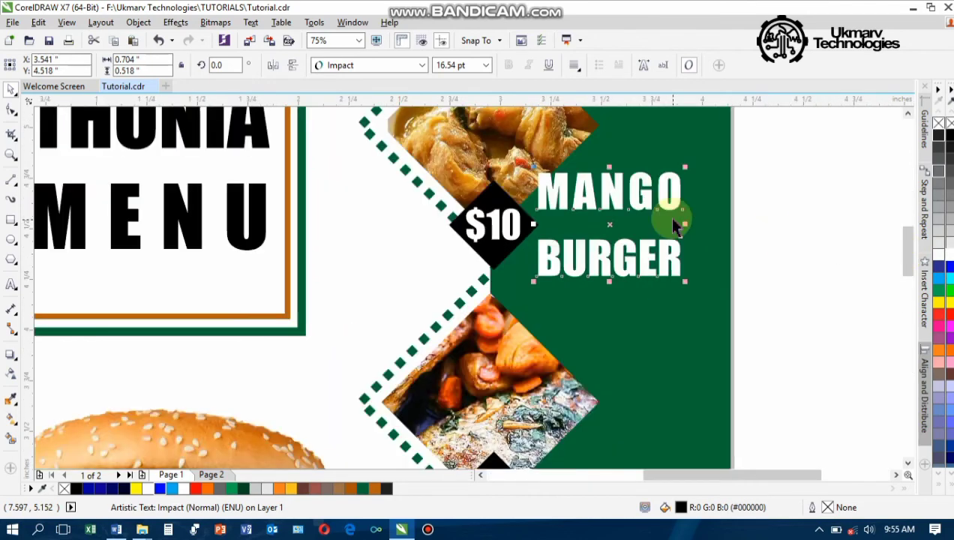
drag(619, 220, 627, 223)
double_click(627, 223)
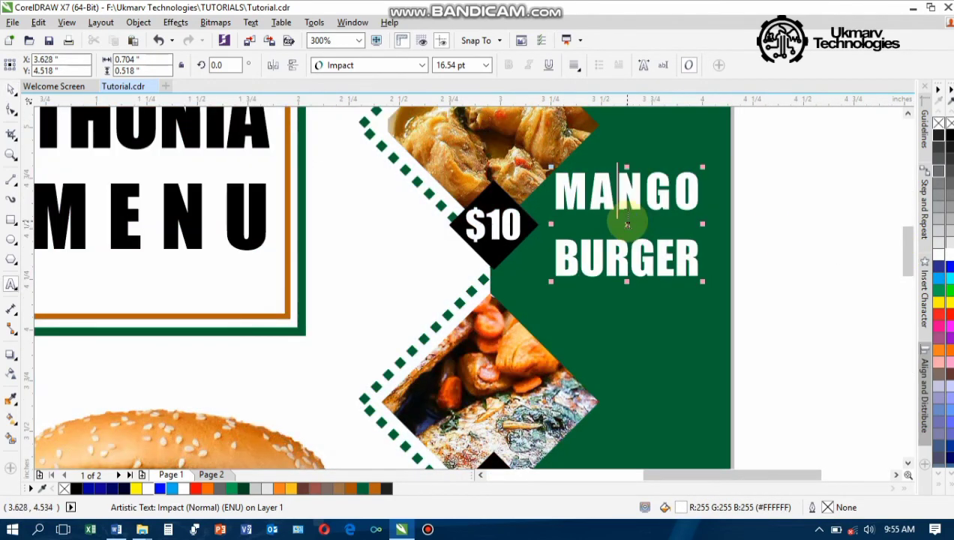
key(ctrl+a)
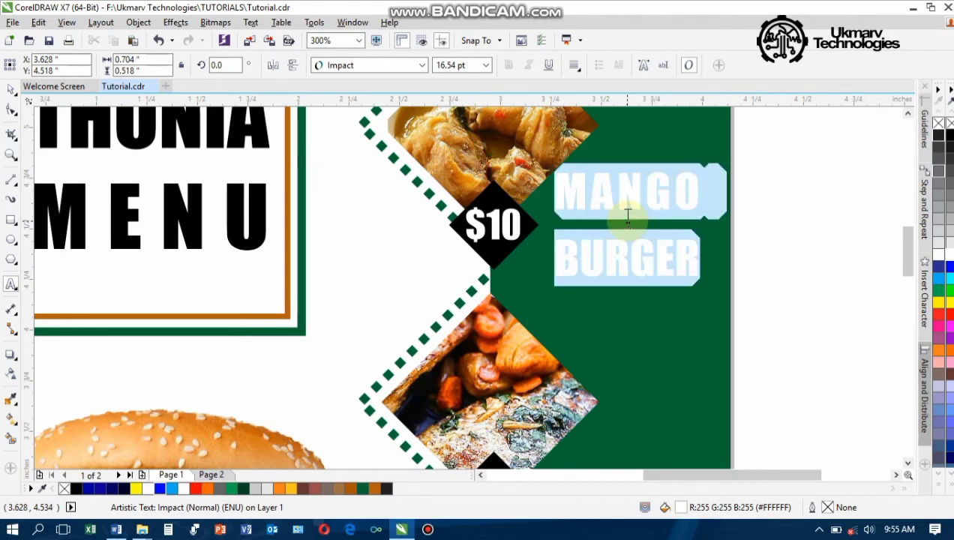
text(CHICKE)
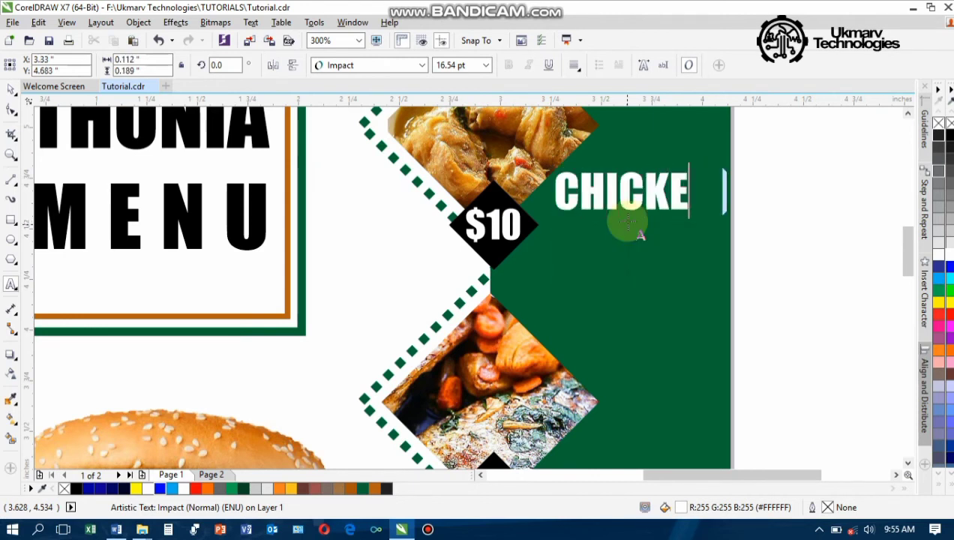
text(N )
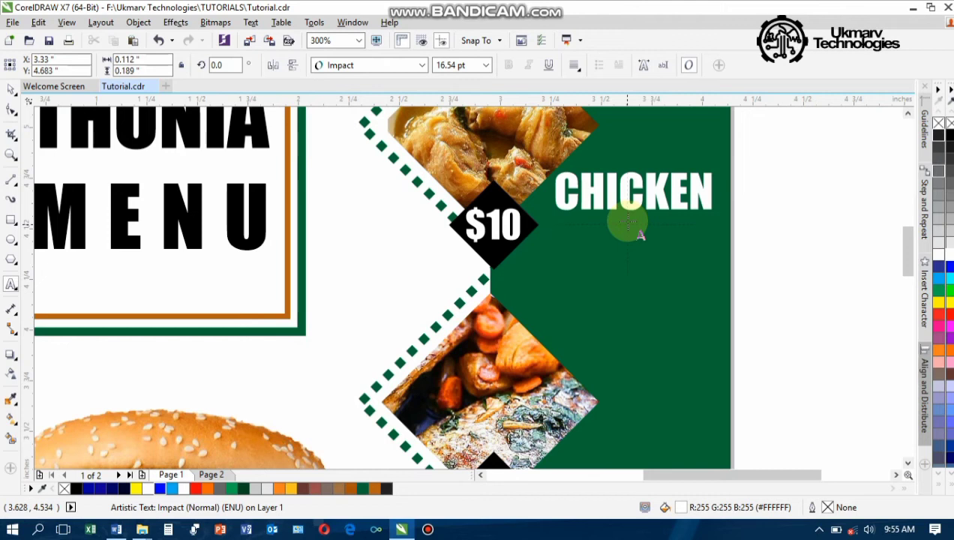
text(PEPPER )
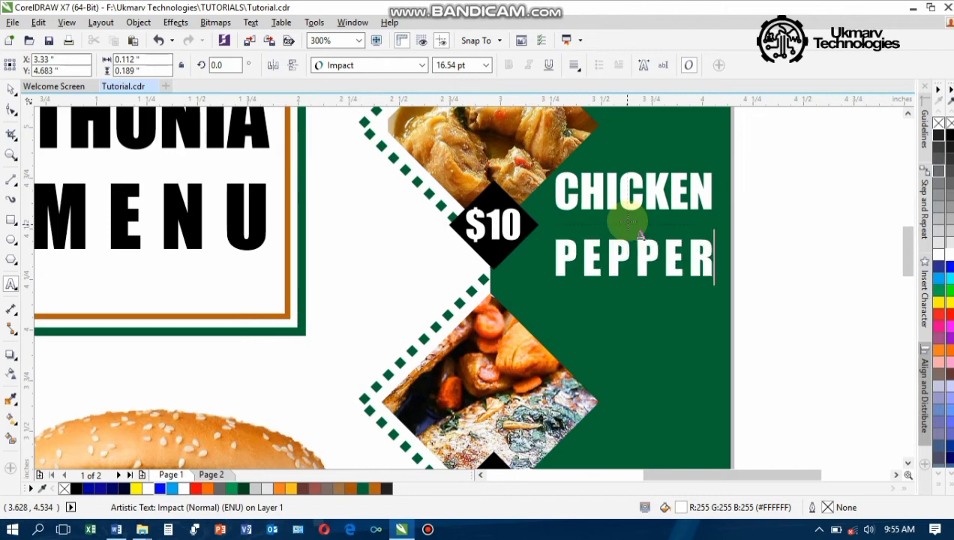
text(SOUP)
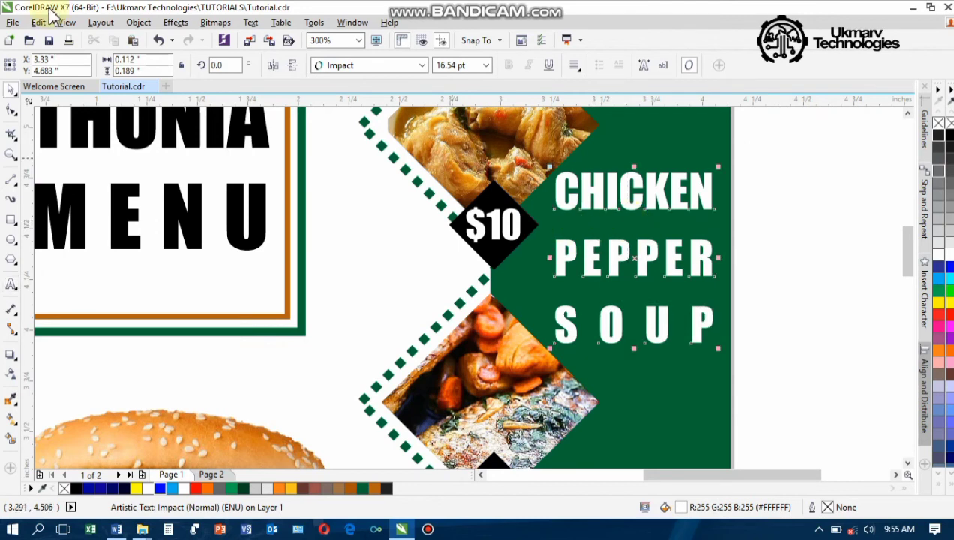
Set CHICKEN PEPPER SOUP to 12 pt with tightly spaced lines
click(9, 108)
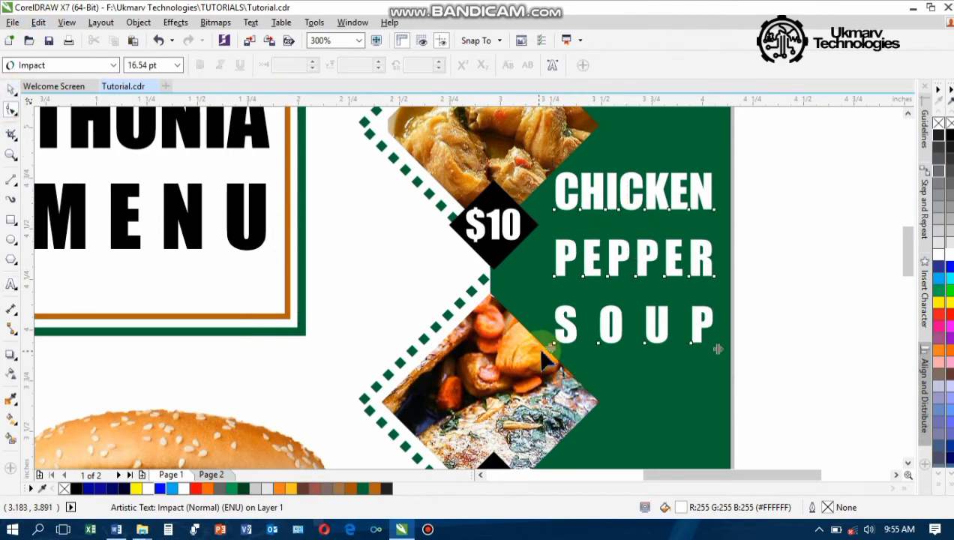
drag(550, 347, 547, 297)
key(space)
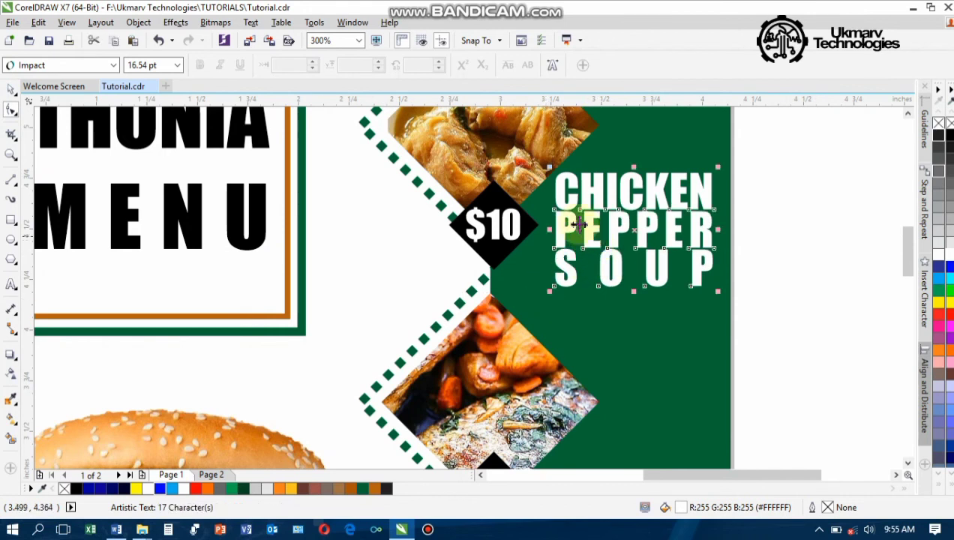
click(786, 222)
click(664, 224)
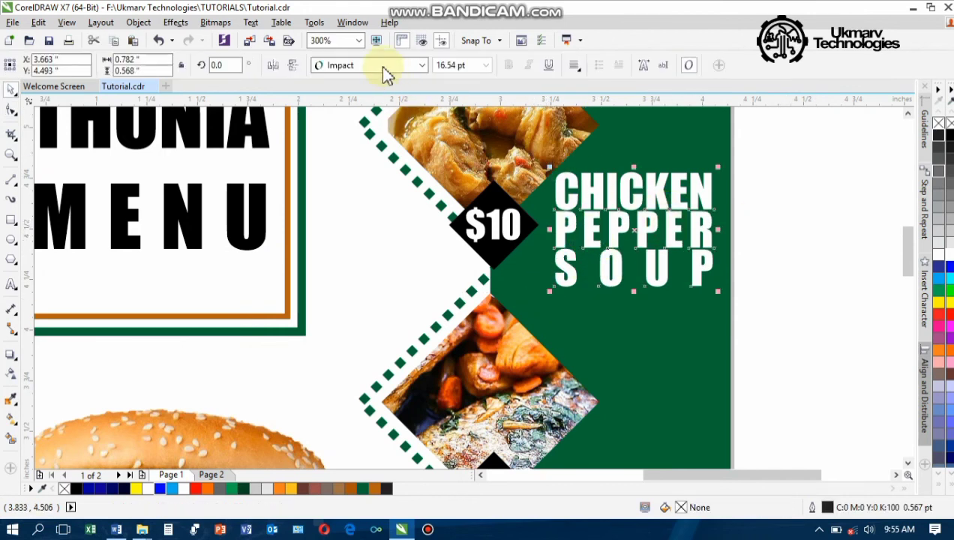
click(486, 66)
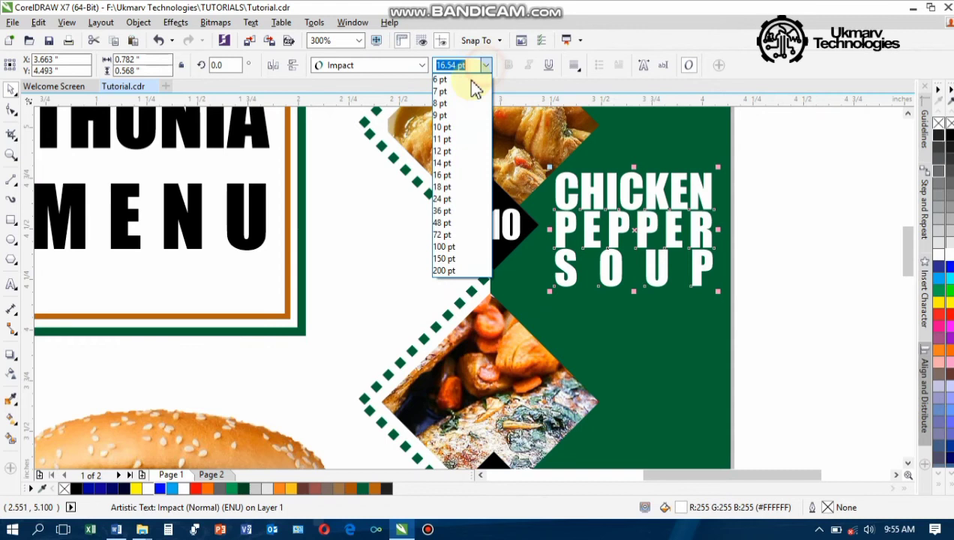
click(451, 152)
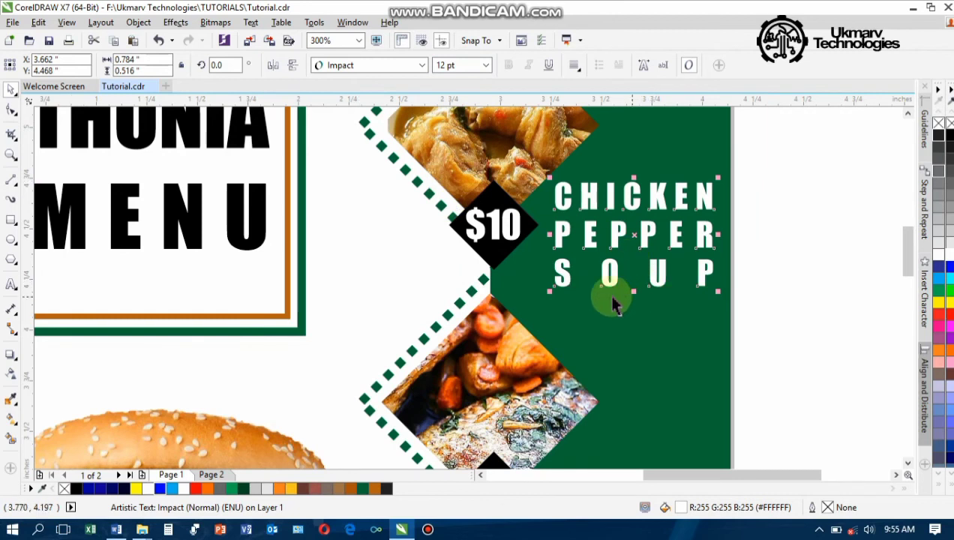
click(11, 111)
drag(550, 289, 551, 278)
key(space)
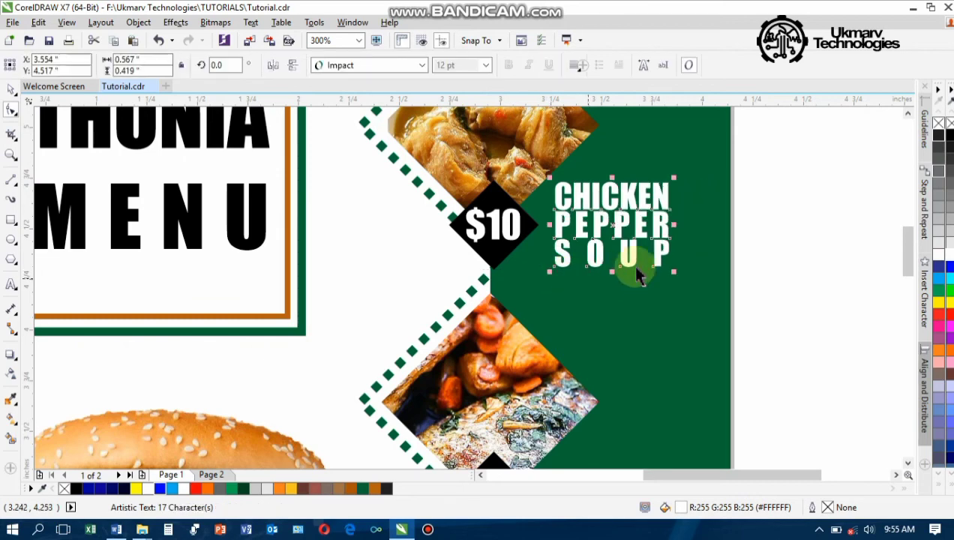
Place a copy of the CHICKEN PEPPER SOUP label beside the $9 diamond
scroll(649, 260, down, 2)
scroll(628, 272, up, 1)
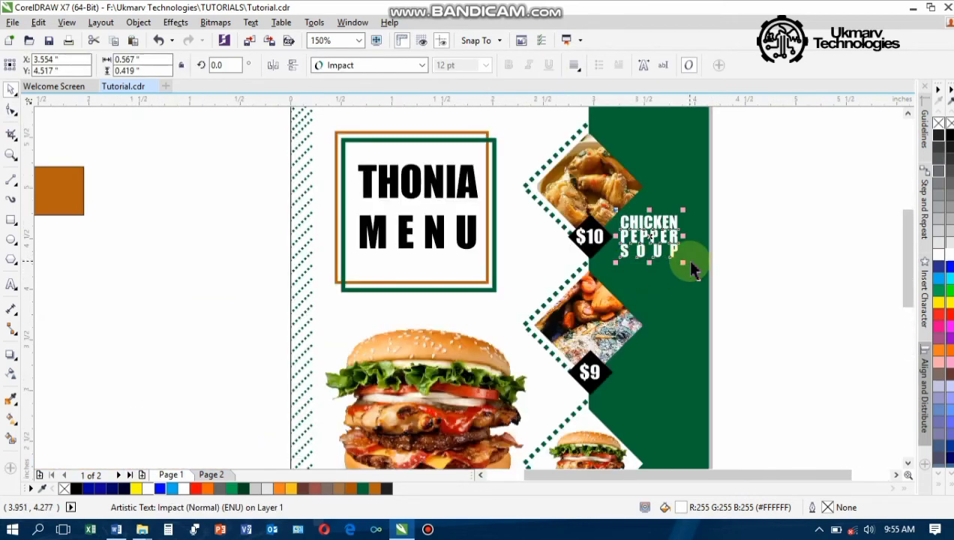
drag(683, 263, 695, 267)
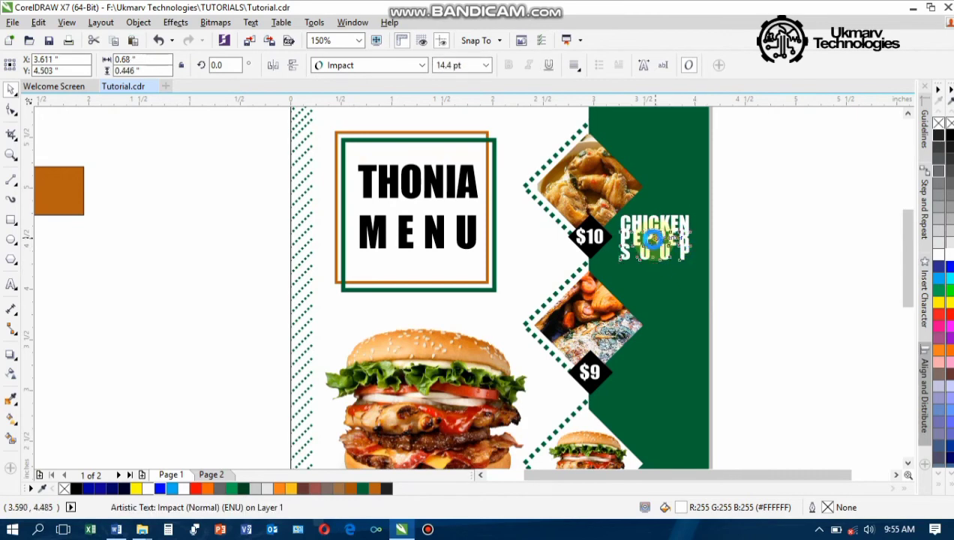
key(ctrl+z)
drag(653, 238, 663, 373)
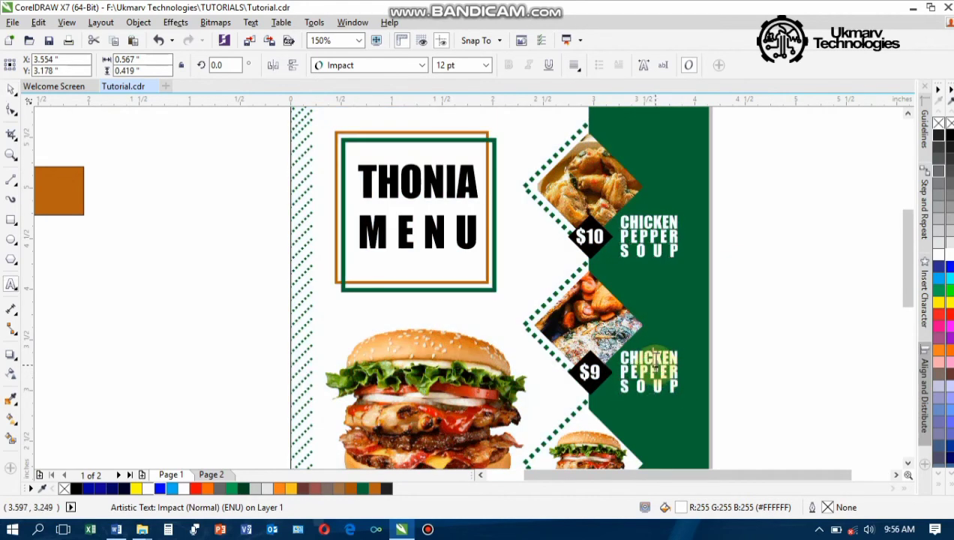
Retype the $9 label as CROAKER FISH and a copy beside $5 as MANGO BURGER
key(ctrl+a)
text(C)
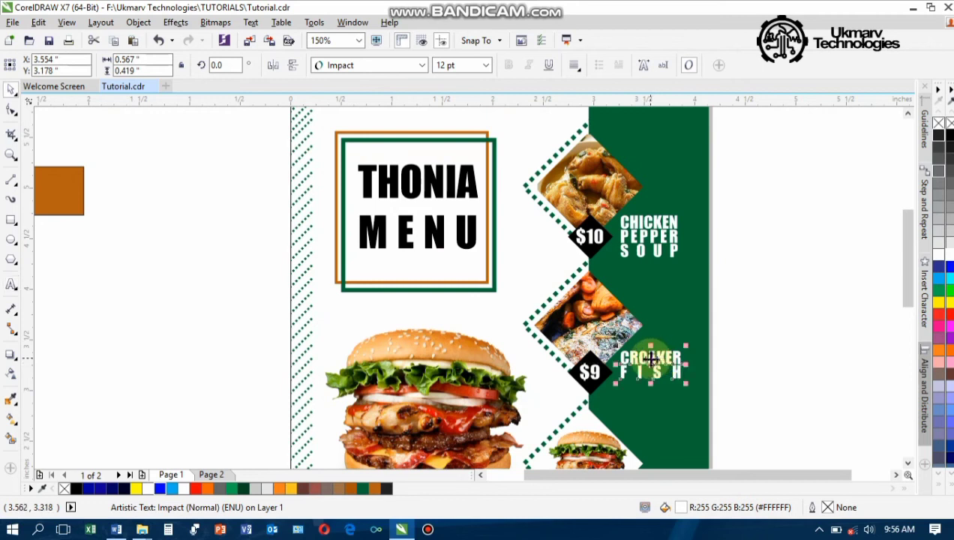
drag(904, 272, 907, 317)
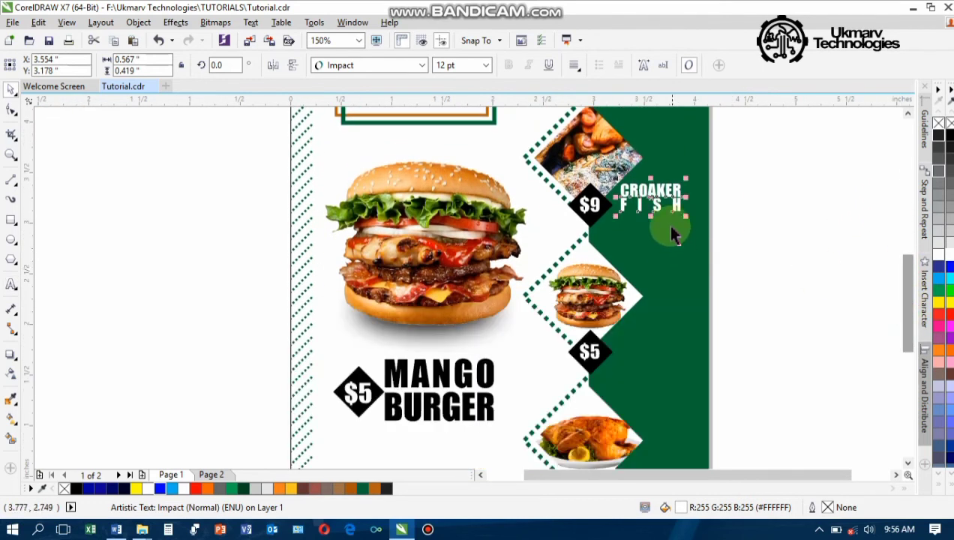
drag(657, 201, 657, 346)
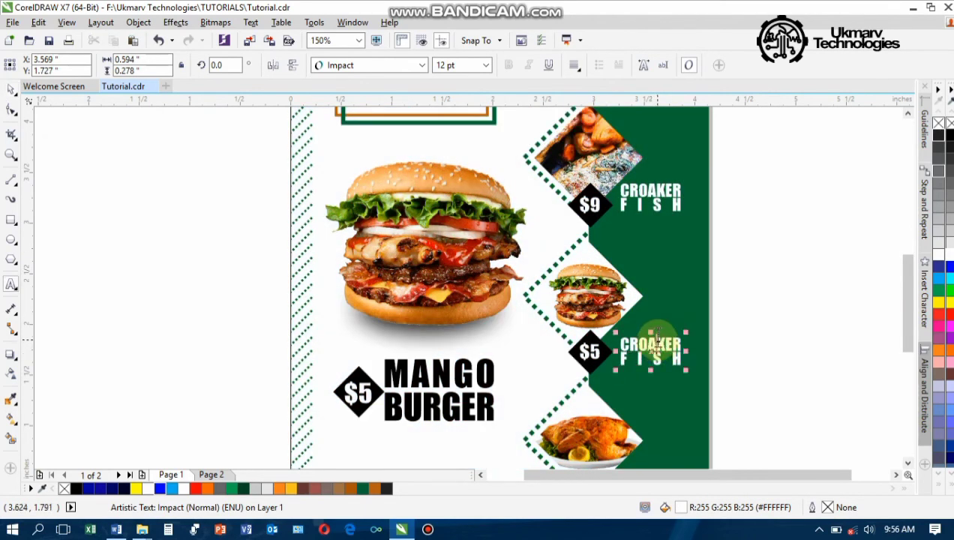
key(ctrl+a)
text(MA)
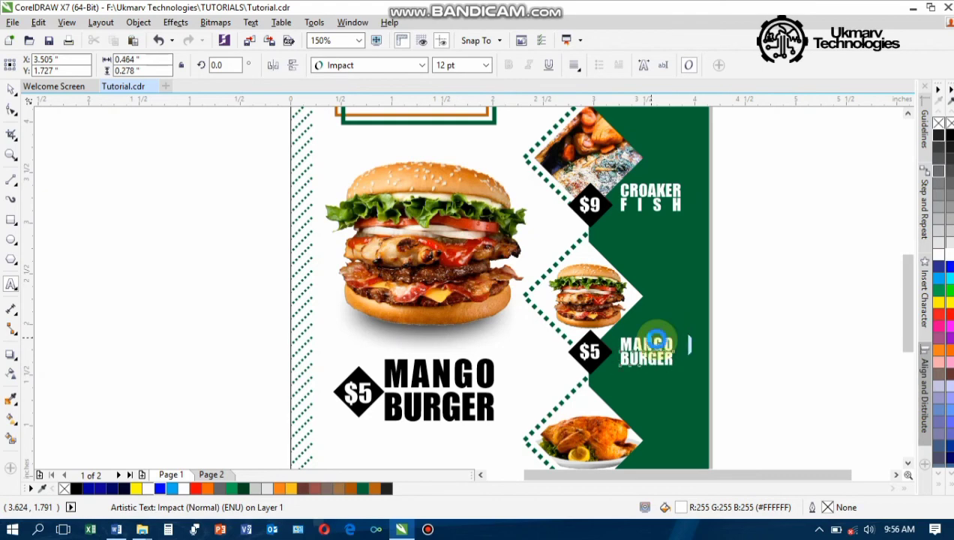
drag(910, 277, 910, 311)
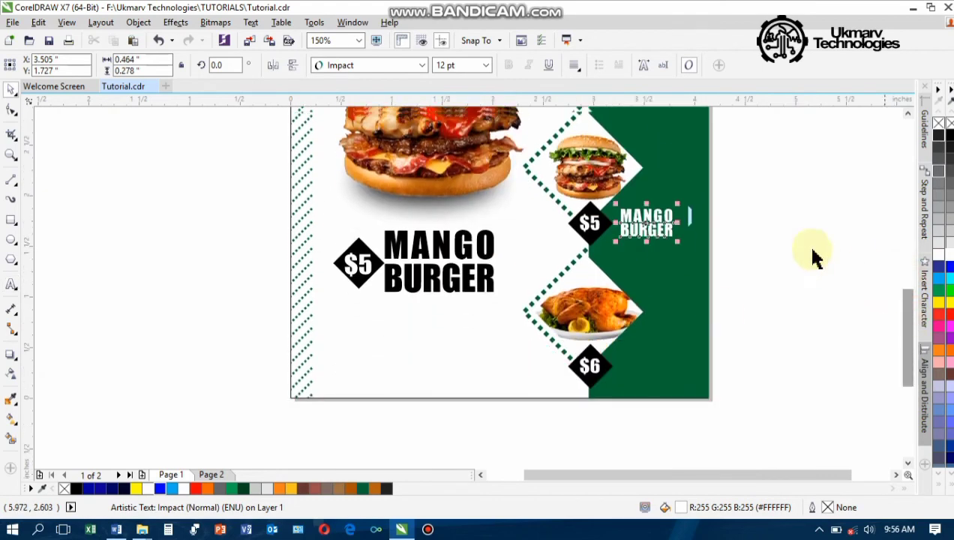
Copy the label beside $6 and retype it as FRIED CHICKEN
drag(651, 230, 651, 362)
right_click(650, 362)
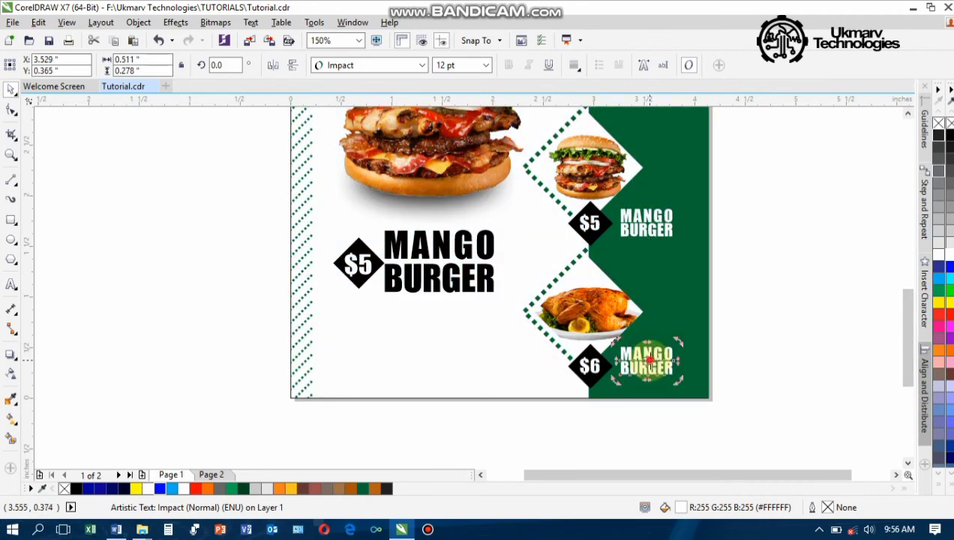
double_click(650, 360)
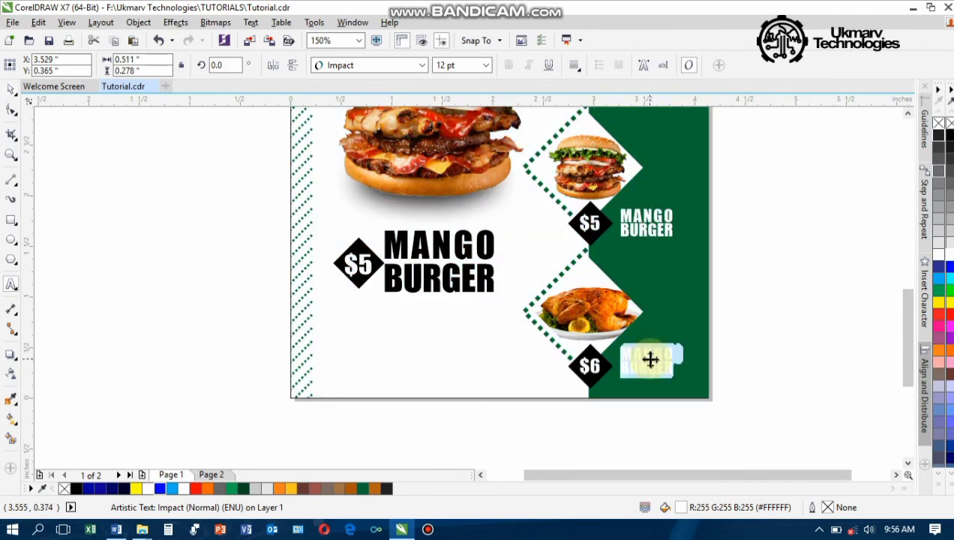
text(FRIED)
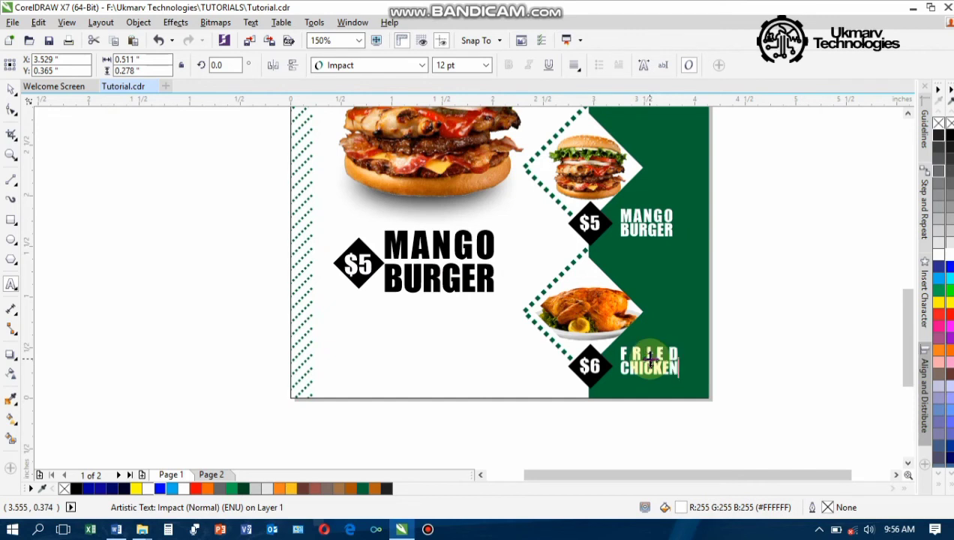
scroll(650, 358, down, 2)
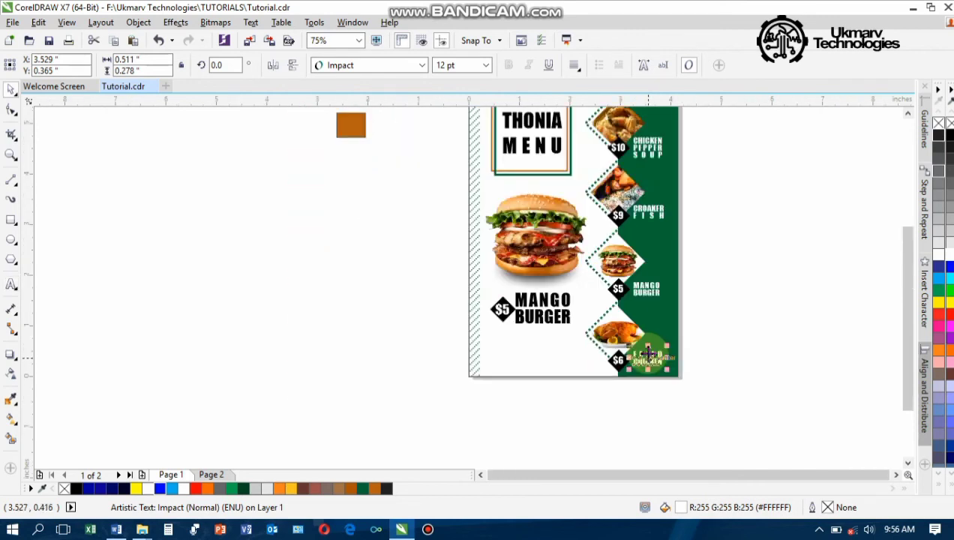
Draw a rectangle below the MANGO BURGER label
click(907, 283)
drag(907, 283, 899, 255)
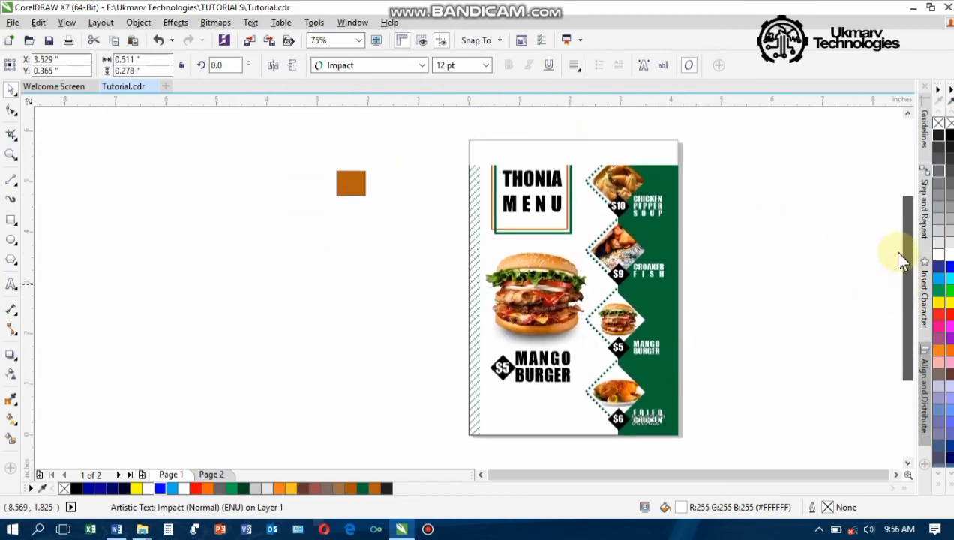
click(743, 279)
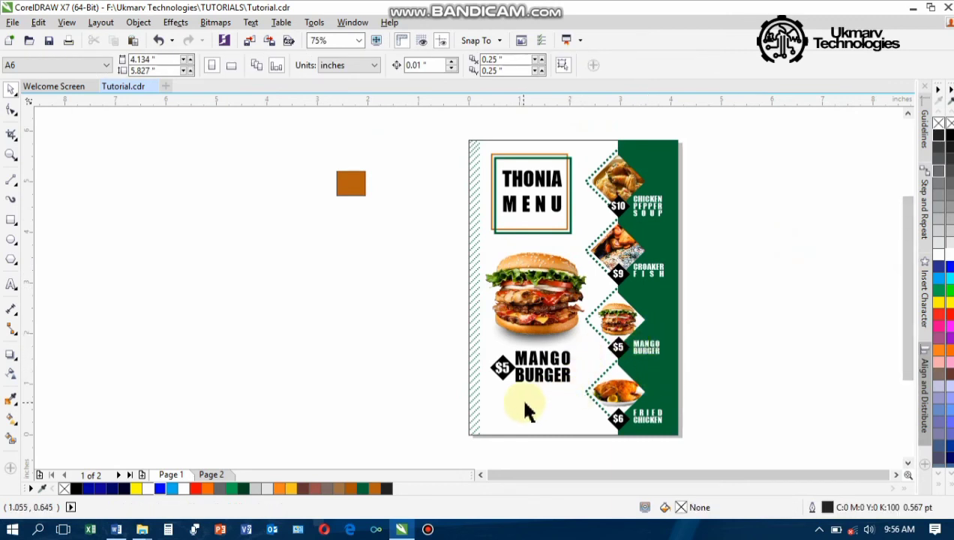
click(12, 220)
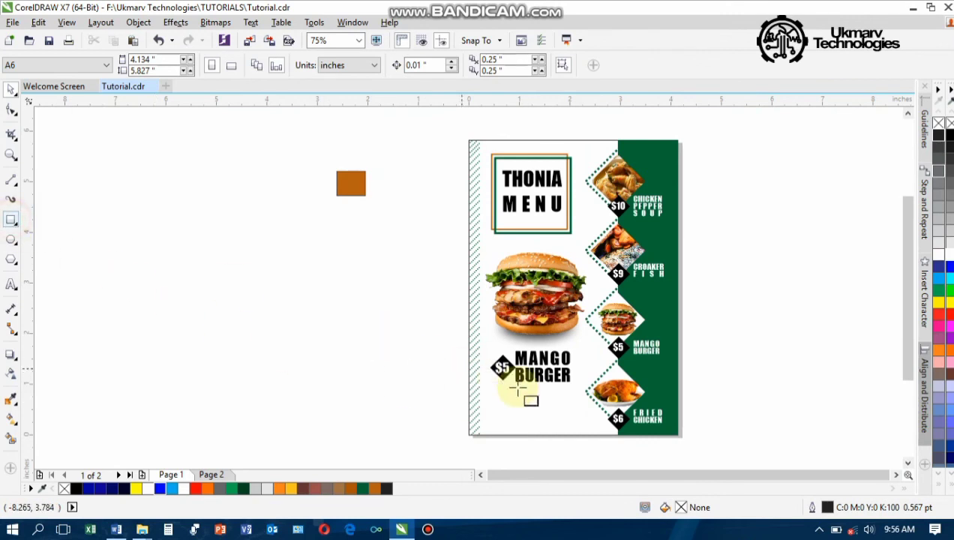
drag(503, 392, 572, 411)
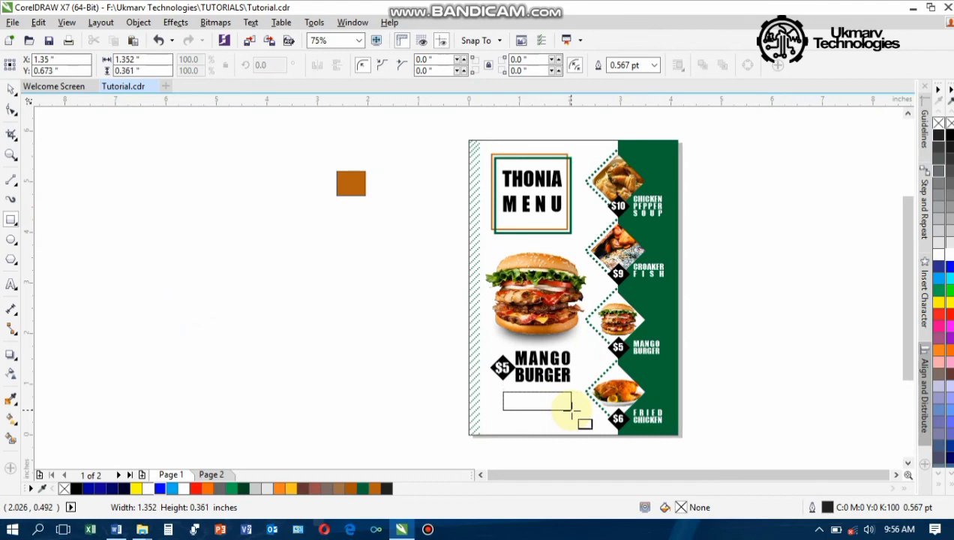
drag(569, 406, 570, 407)
click(11, 89)
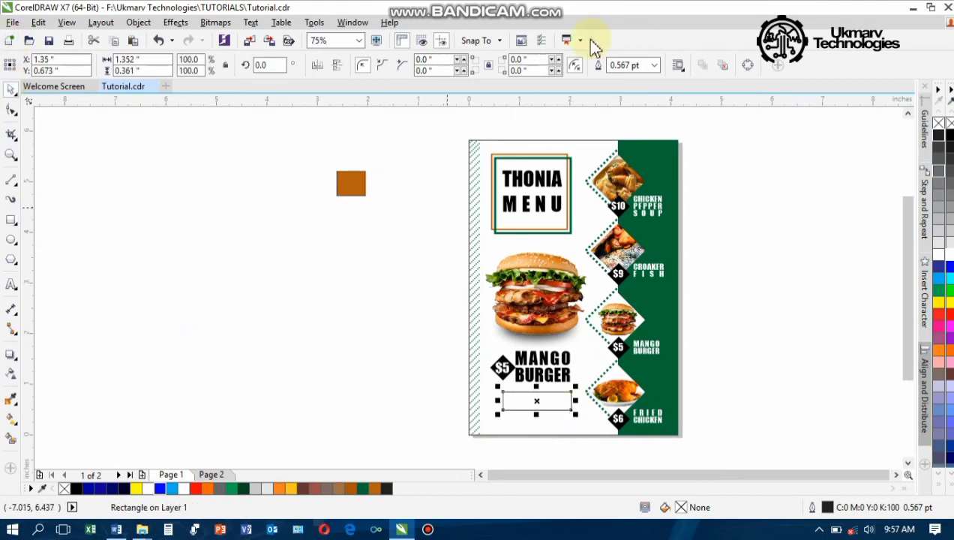
Round the rectangle's corners and scale it down to 67%
click(11, 110)
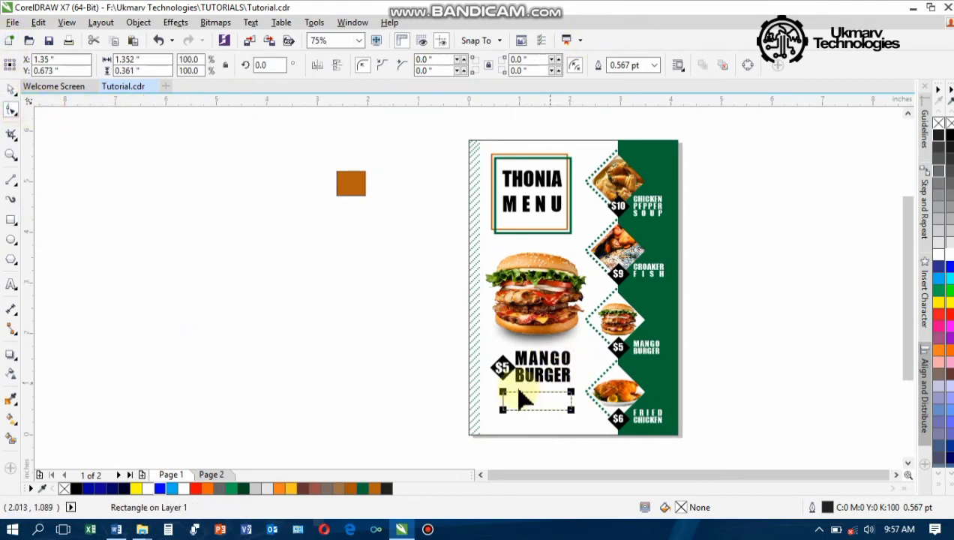
drag(504, 392, 510, 392)
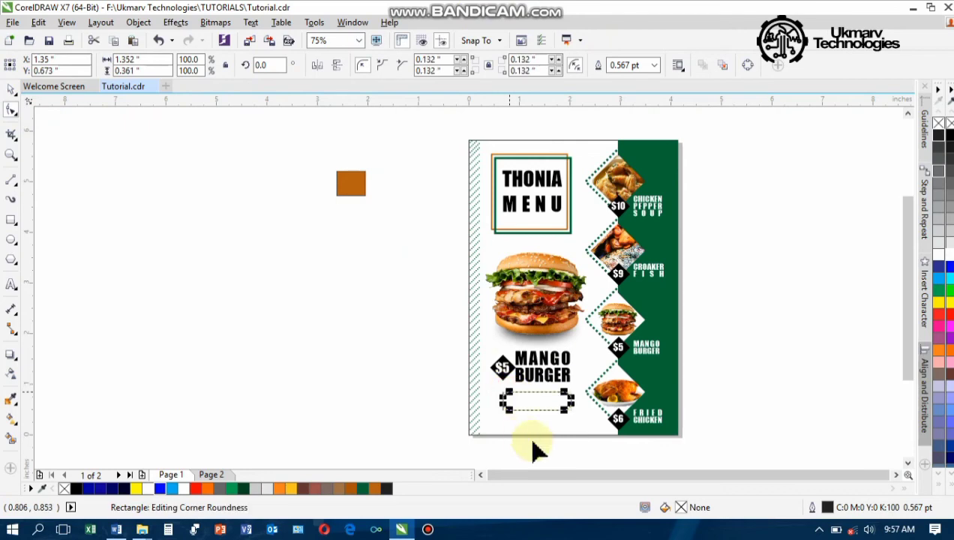
scroll(532, 415, up, 2)
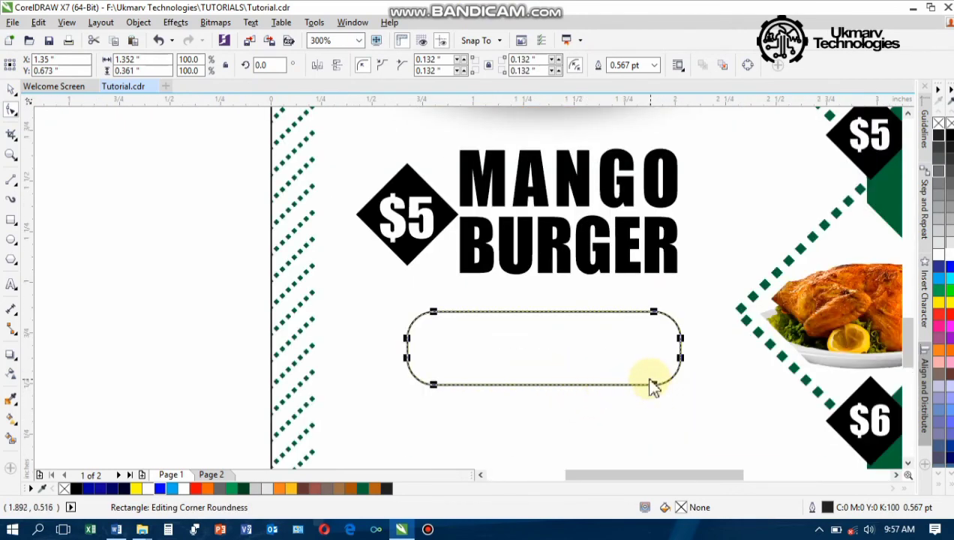
key(space)
drag(686, 308, 676, 325)
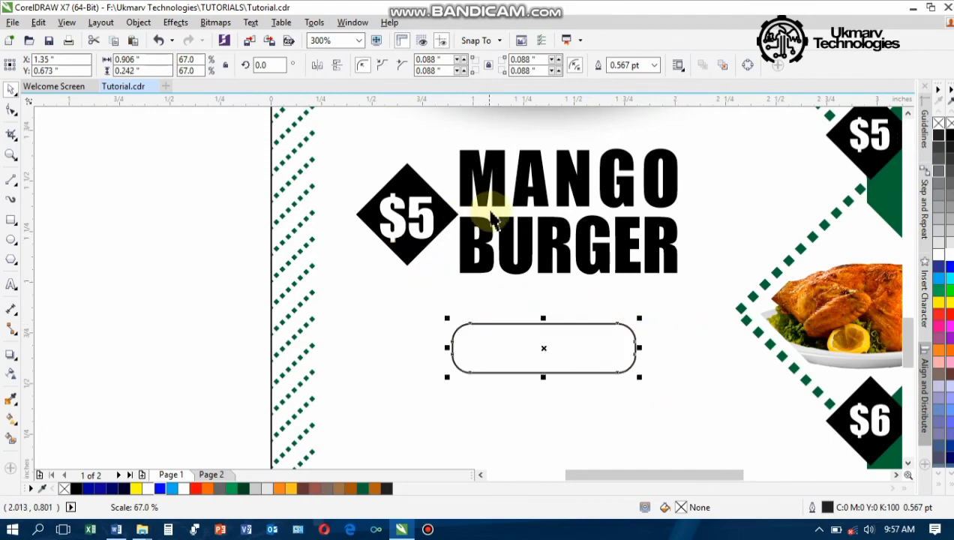
Copy the MANGO BURGER text onto the button and retype it as ORDER NOW
click(469, 229)
drag(484, 240, 496, 347)
right_click(497, 347)
double_click(497, 346)
key(ctrl+a)
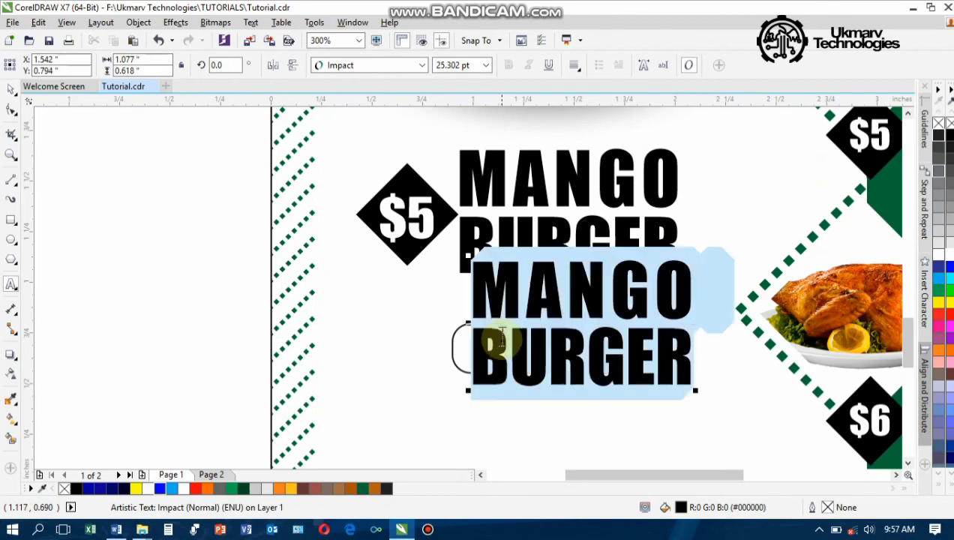
text(ORD)
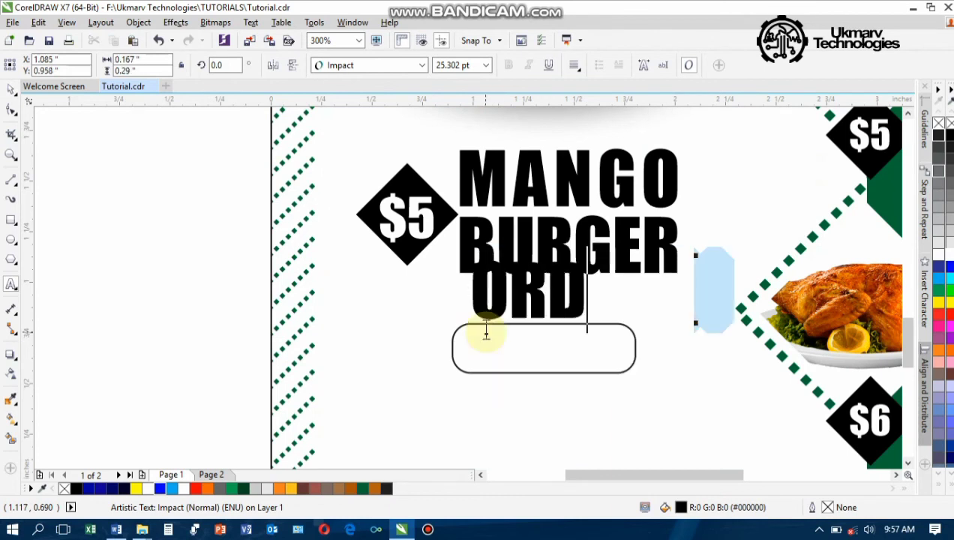
text(ER)
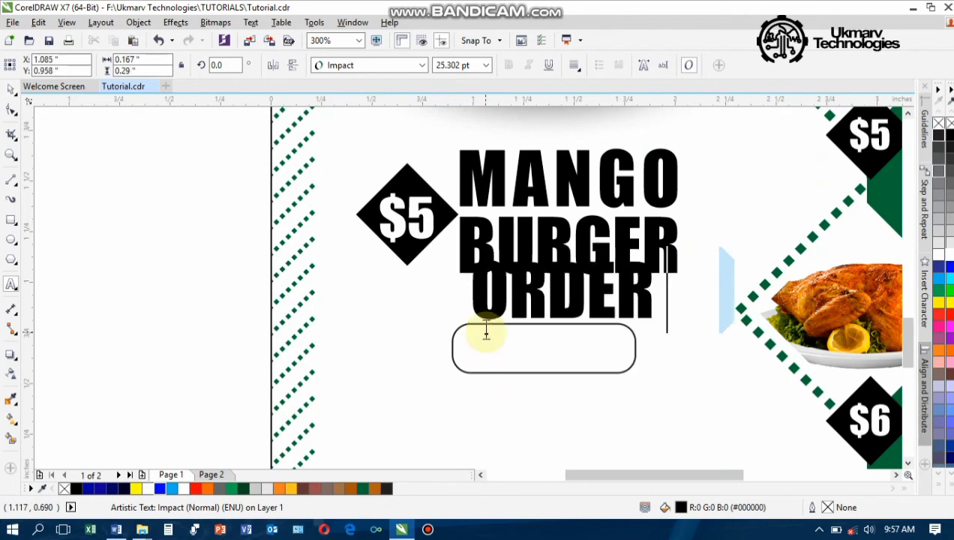
text( NOW)
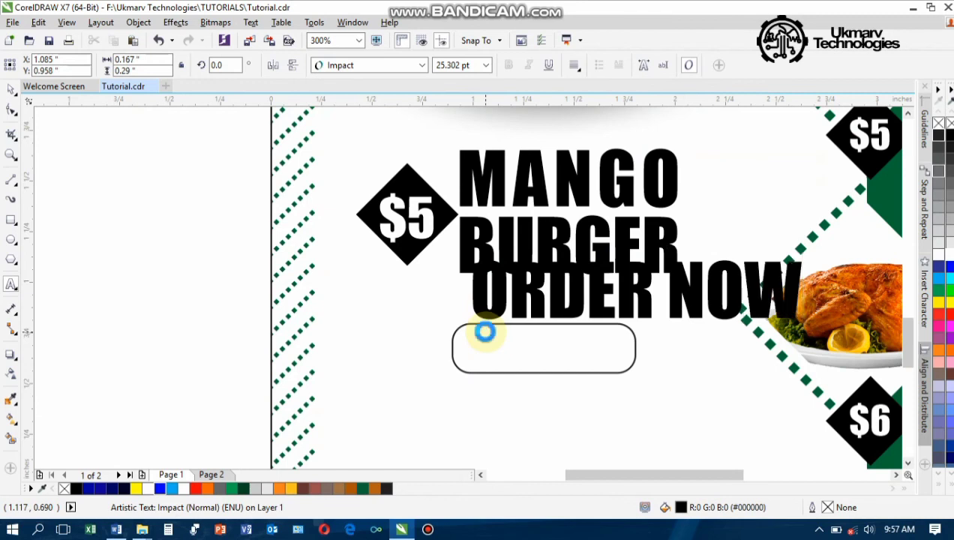
key(ctrl+space)
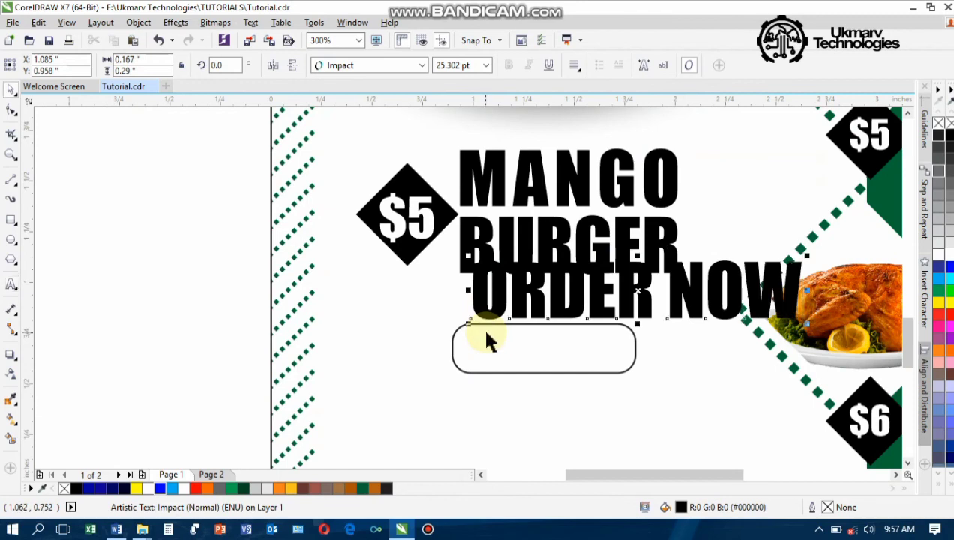
Set ORDER NOW to 12 pt and move it into the rounded button
click(487, 66)
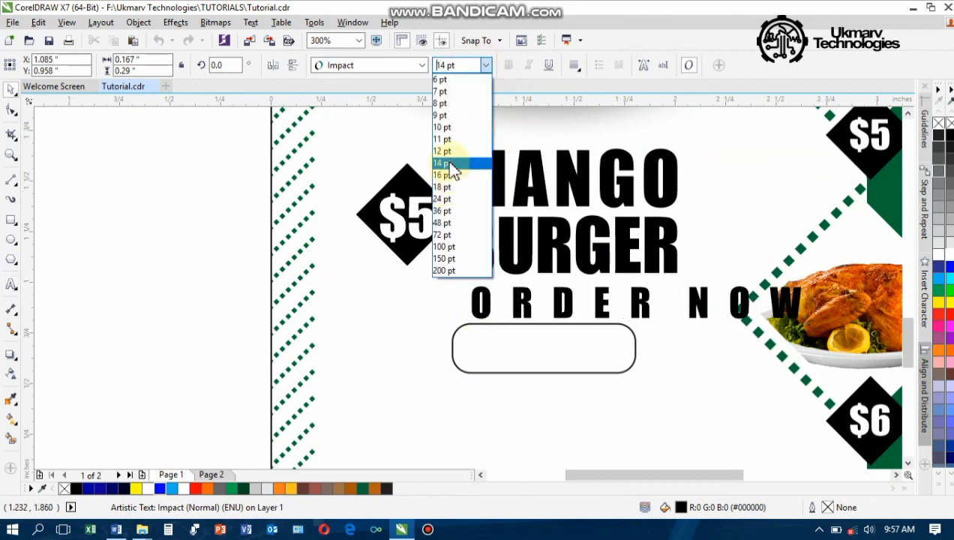
click(451, 152)
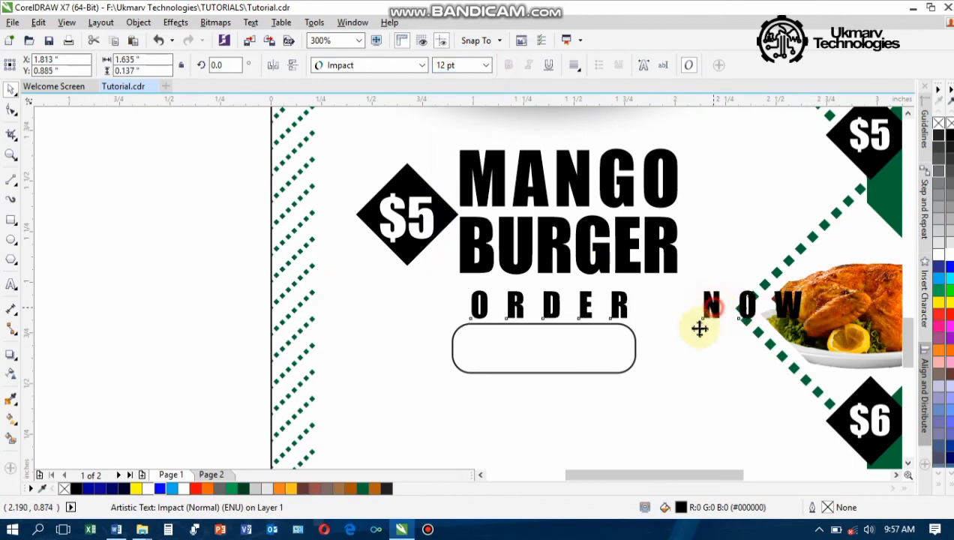
drag(699, 328, 576, 346)
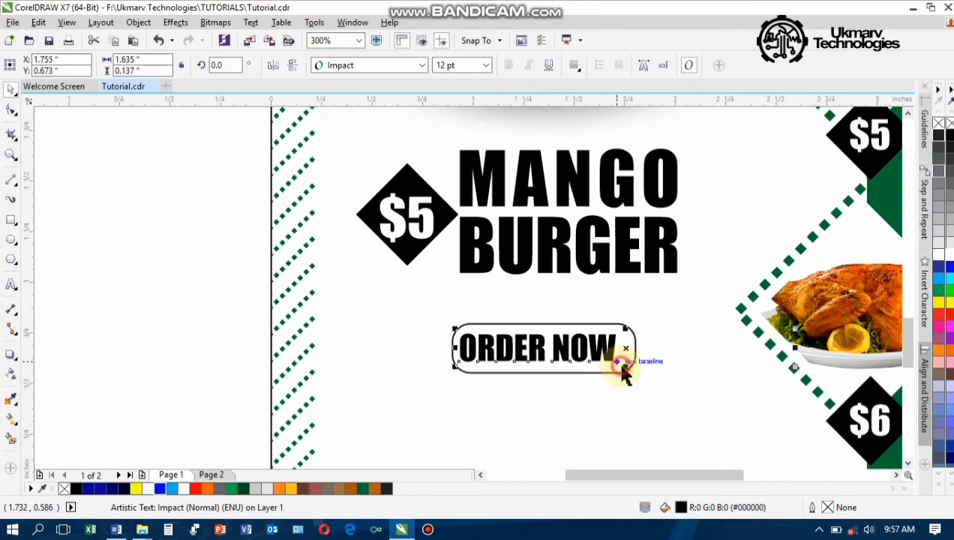
click(622, 365)
click(597, 372)
click(596, 354)
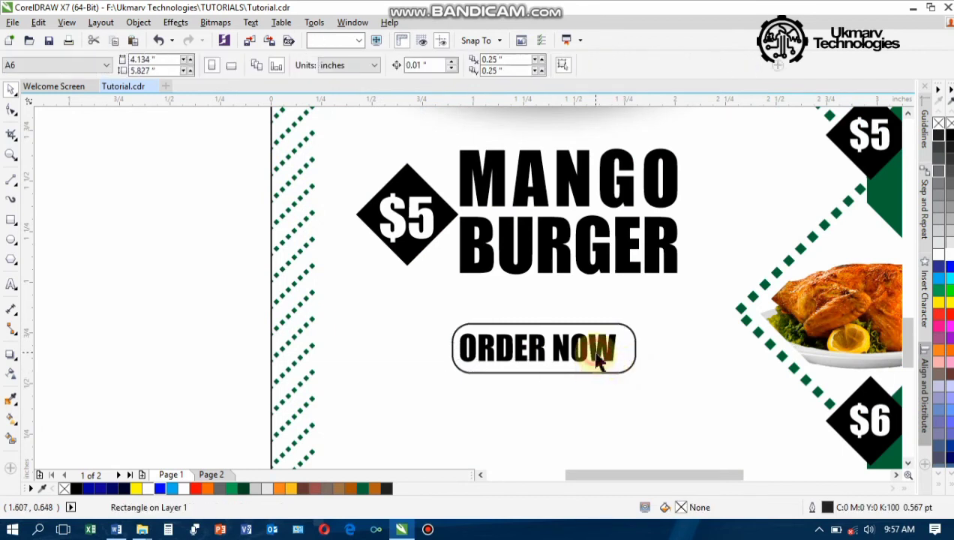
Centre the ORDER NOW text inside the rounded button
click(592, 370)
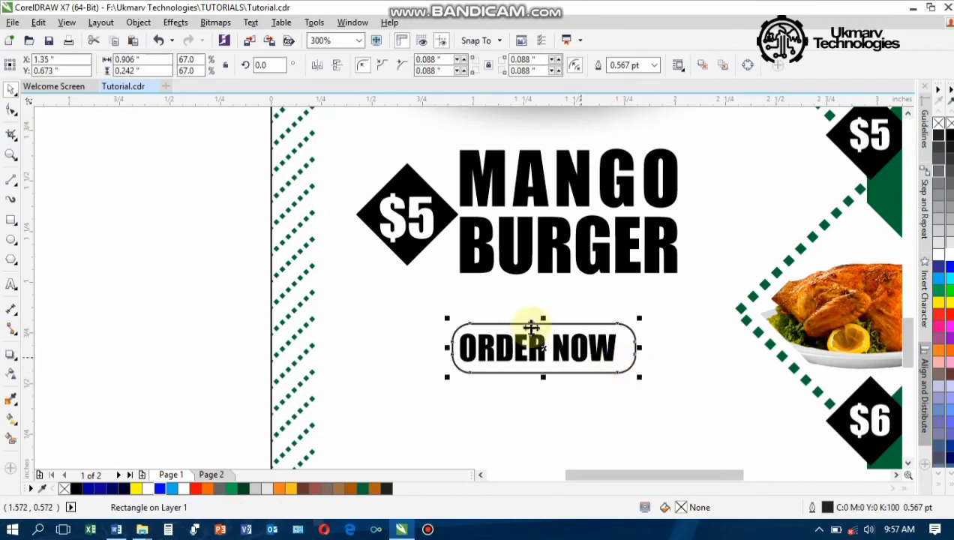
click(157, 329)
drag(181, 295, 673, 400)
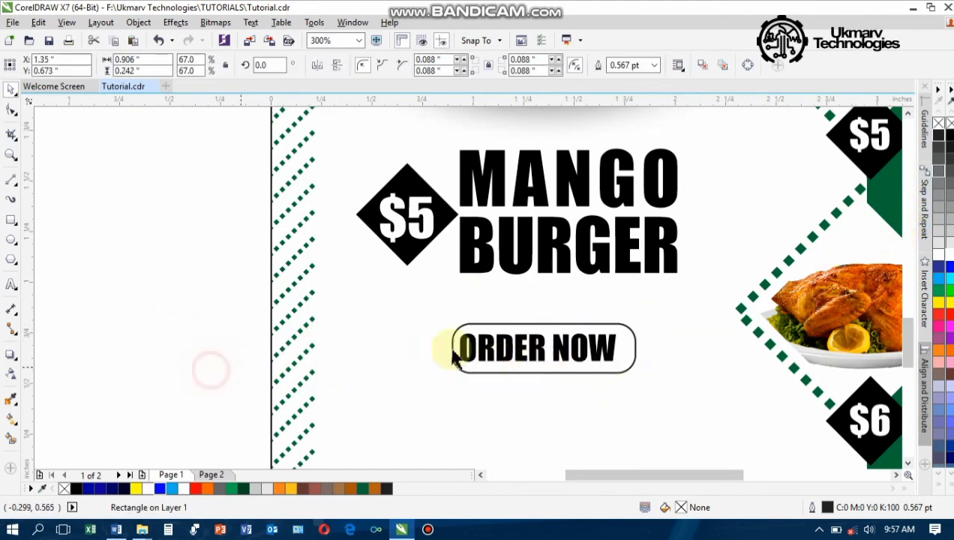
scroll(559, 348, up, 2)
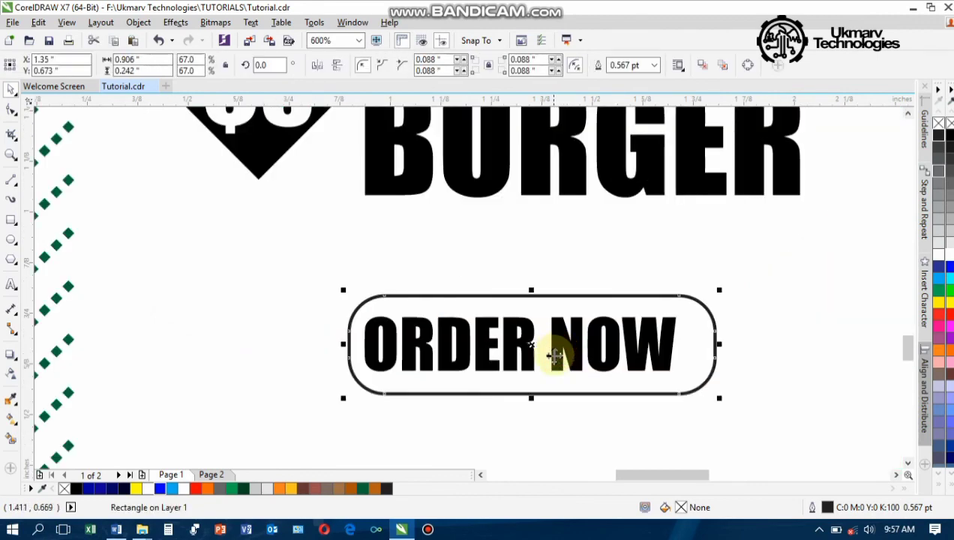
click(513, 362)
mouse_move(510, 360)
mouse_down()
mouse_move(528, 360)
mouse_move(507, 353)
mouse_up()
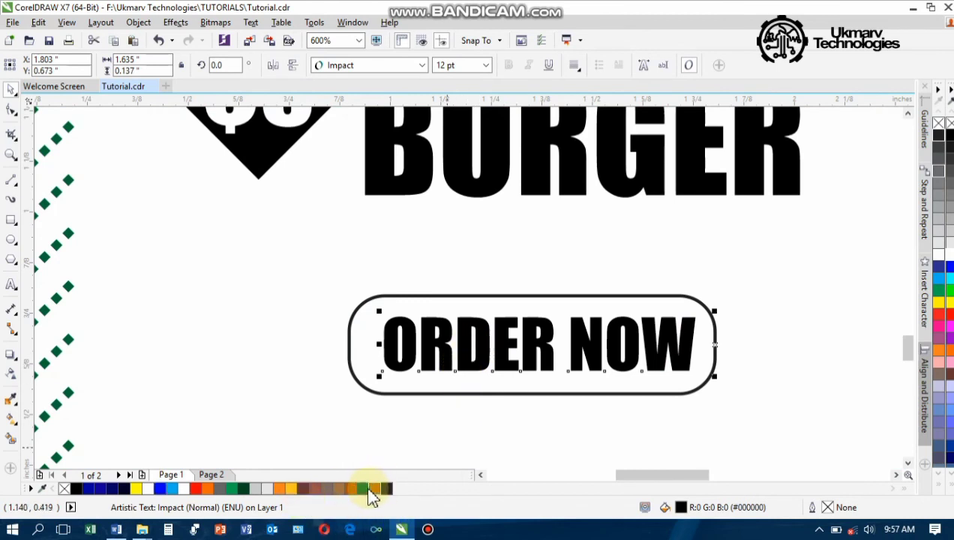
Colour ORDER NOW dark green and give the button a brown (R183 G96 B17) outline
drag(365, 492, 477, 366)
click(460, 393)
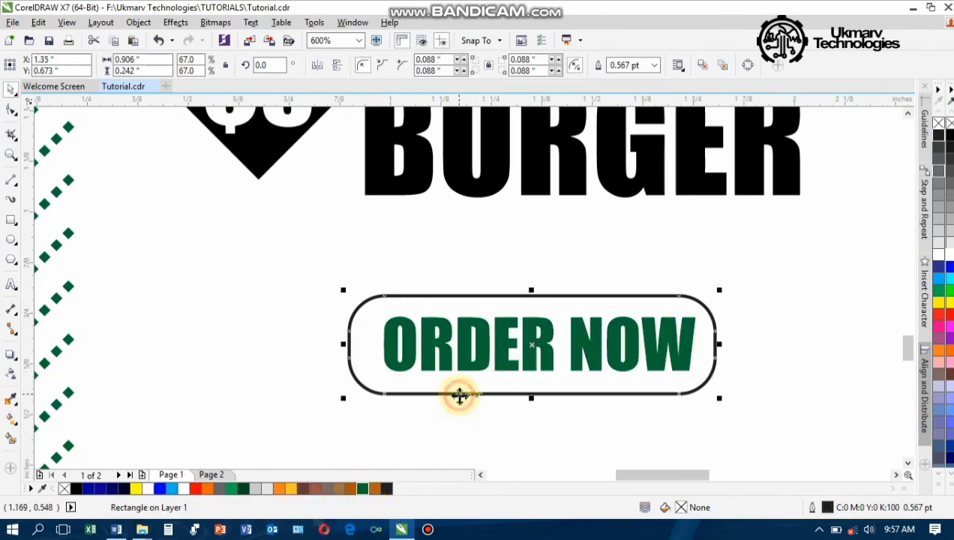
right_click(375, 489)
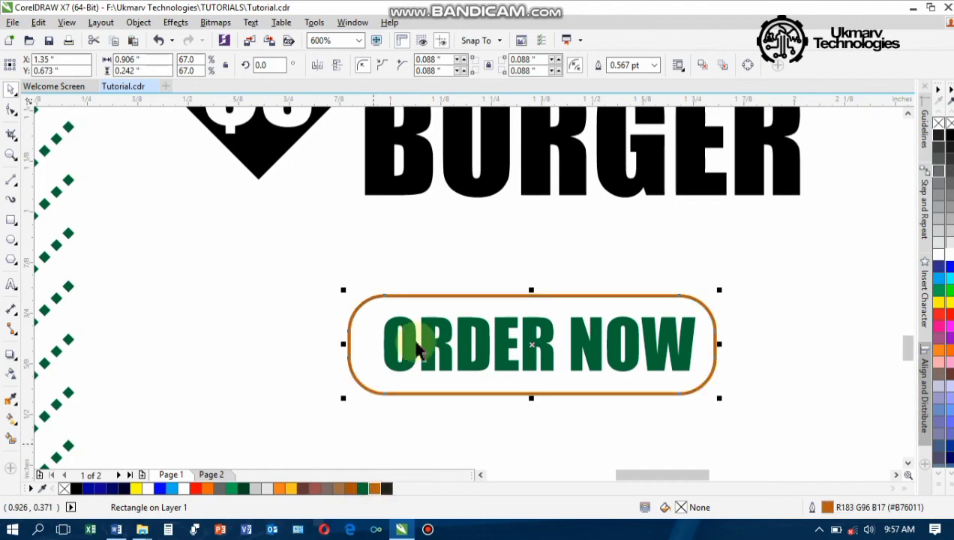
scroll(448, 281, down, 6)
Copy ORDER NOW below the button and retype it as WE ALSO HAVE FREE DELIVERY SERVICE
scroll(464, 297, up, 2)
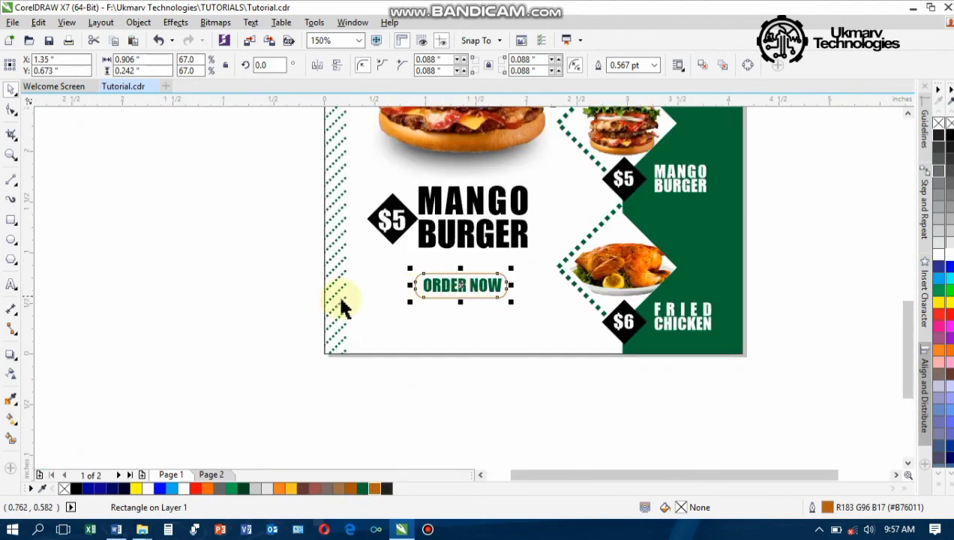
key(Escape)
drag(466, 297, 457, 321)
right_click(457, 322)
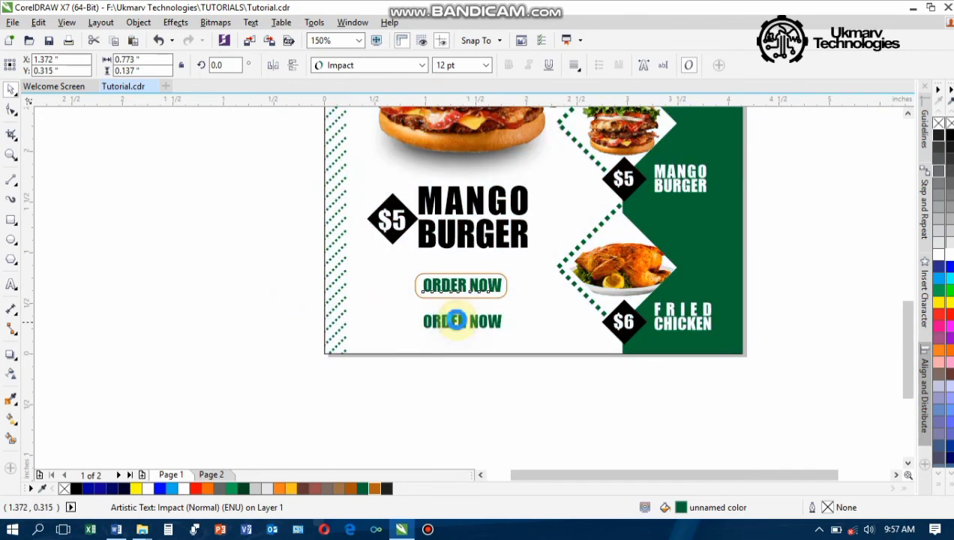
key(ctrl+a)
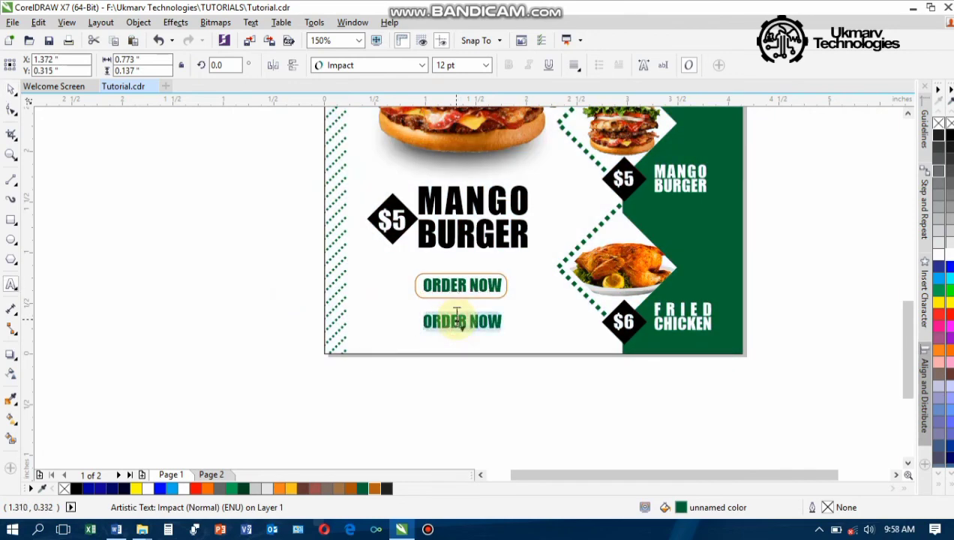
text(WE ALSO HAVE FREE)
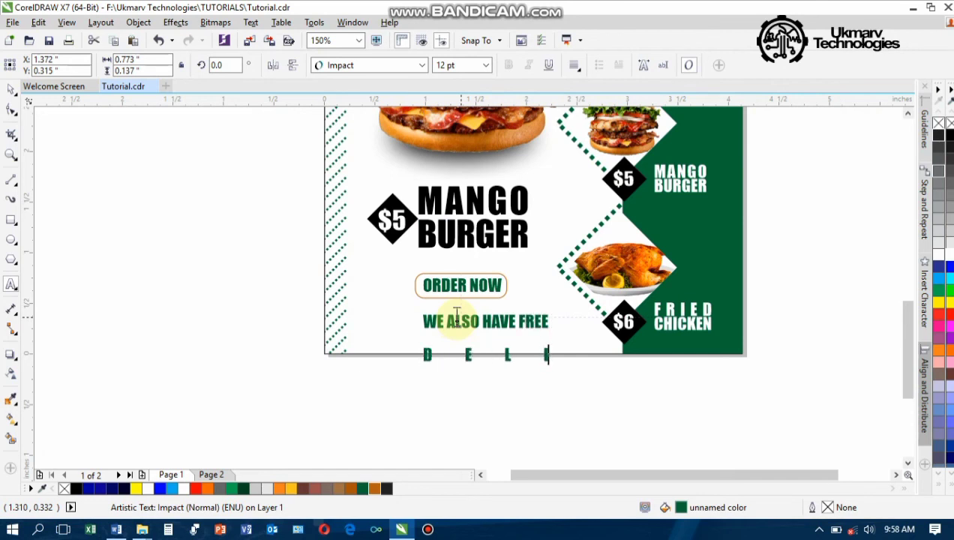
text(VERY)
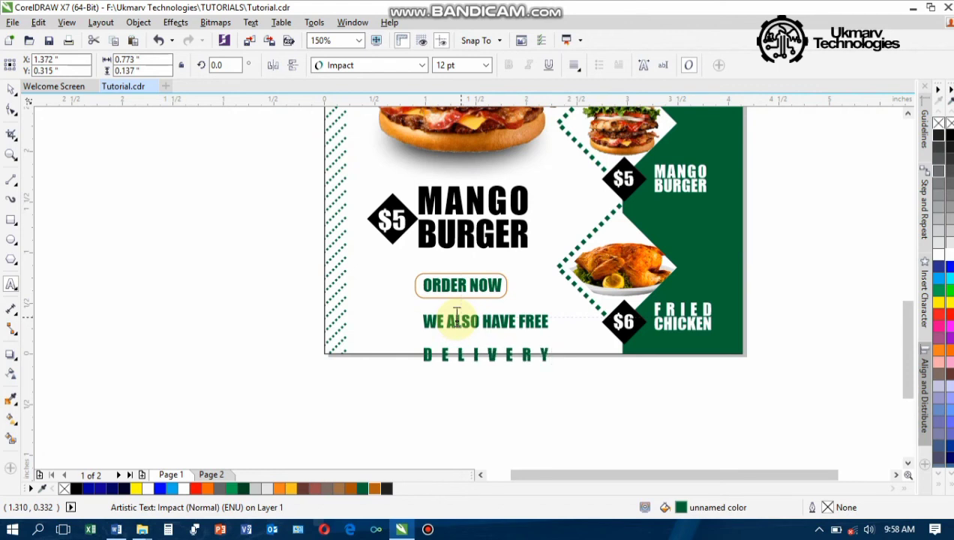
text( SERVIC)
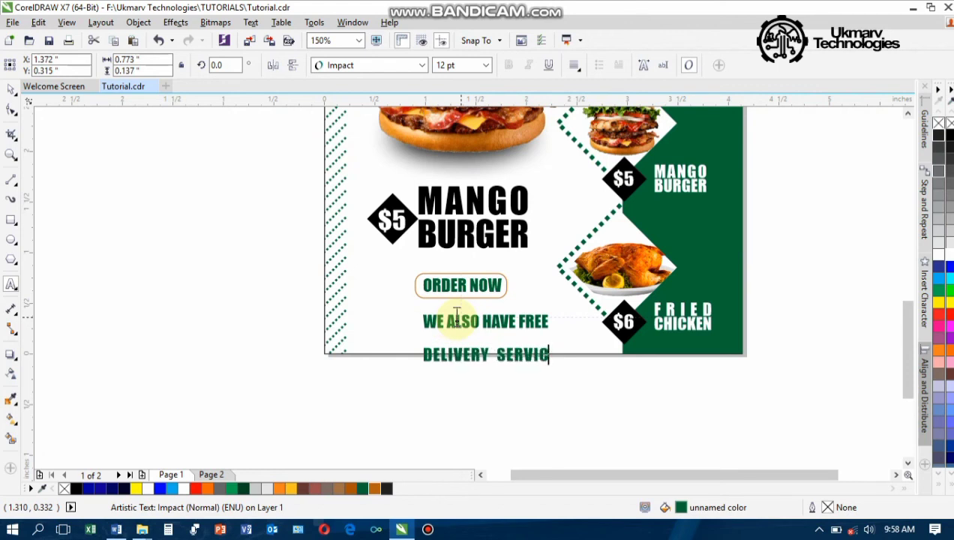
text(E)
key(ctrl+space)
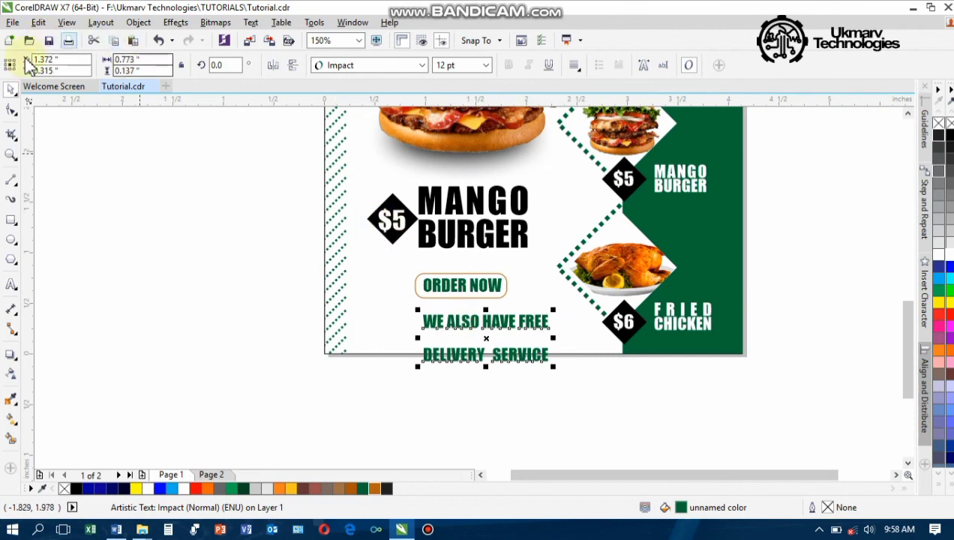
Tighten the line spacing between the two delivery text lines
click(12, 111)
drag(419, 366, 421, 341)
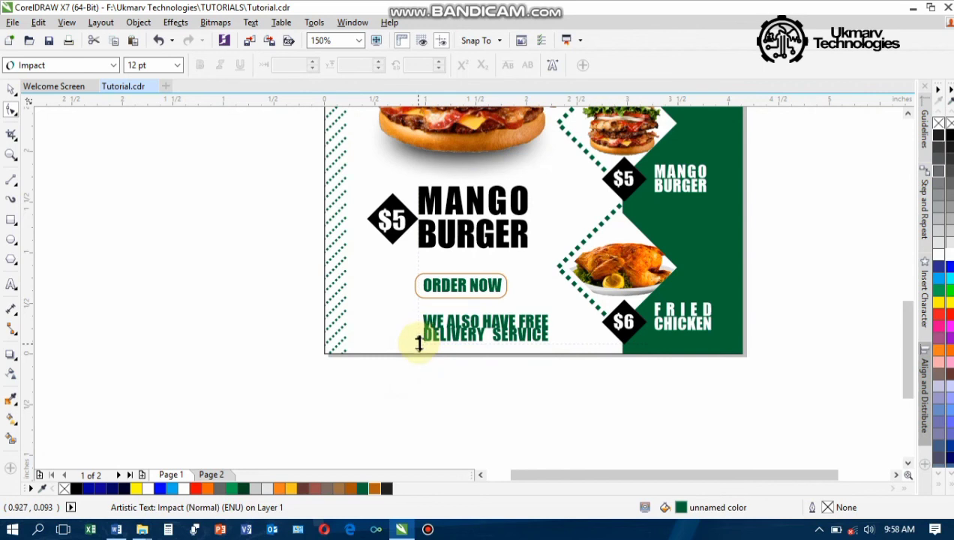
drag(420, 344, 419, 348)
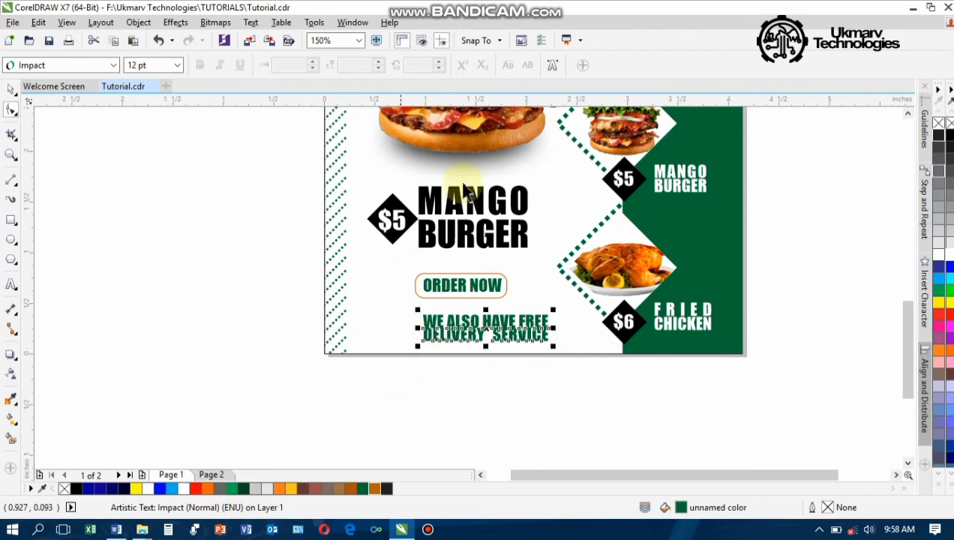
key(space)
click(238, 201)
click(464, 325)
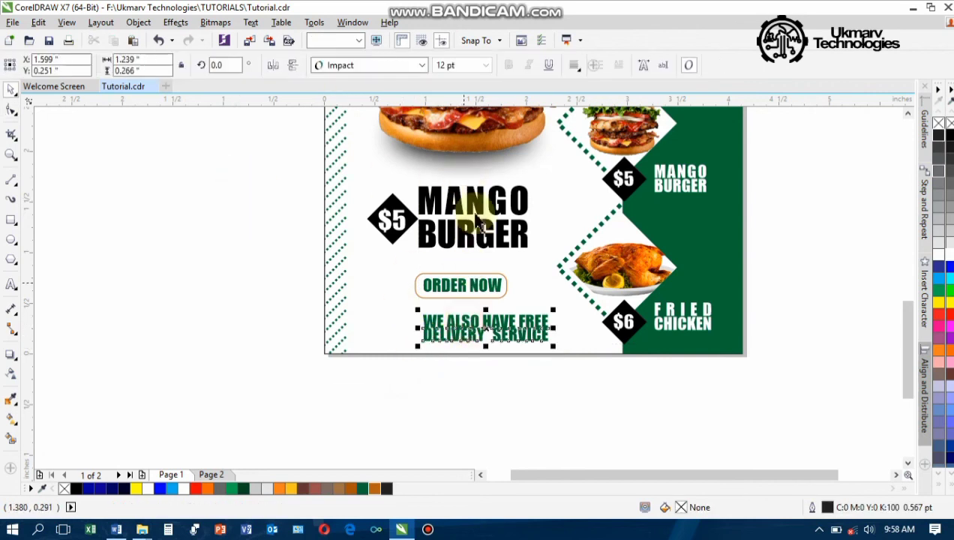
Set the delivery text to 11 pt and nudge it up closer beneath ORDER NOW
click(485, 66)
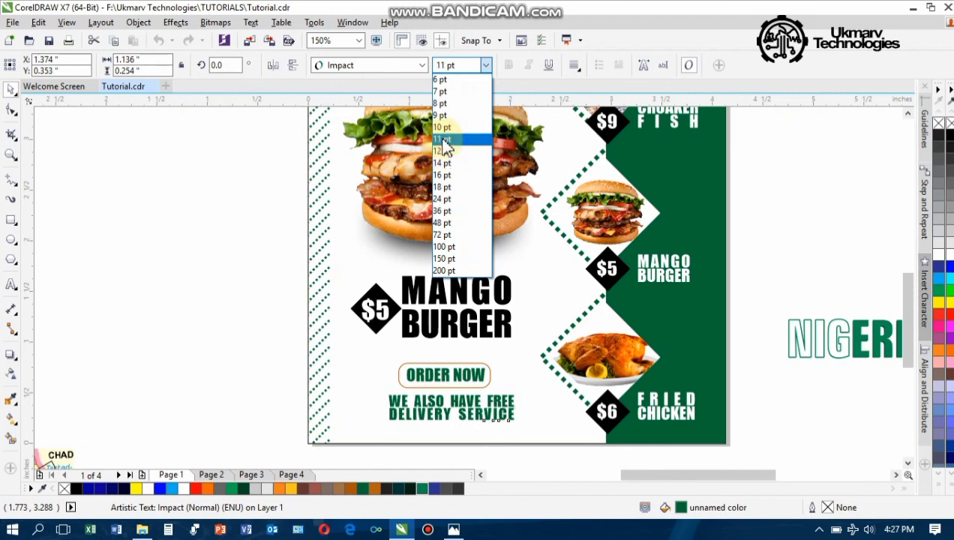
click(445, 141)
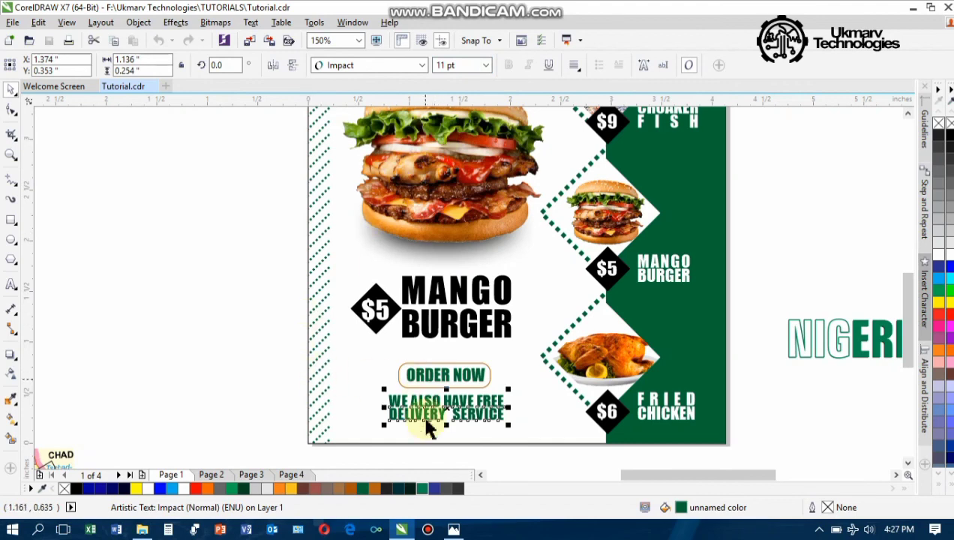
scroll(445, 428, up, 2)
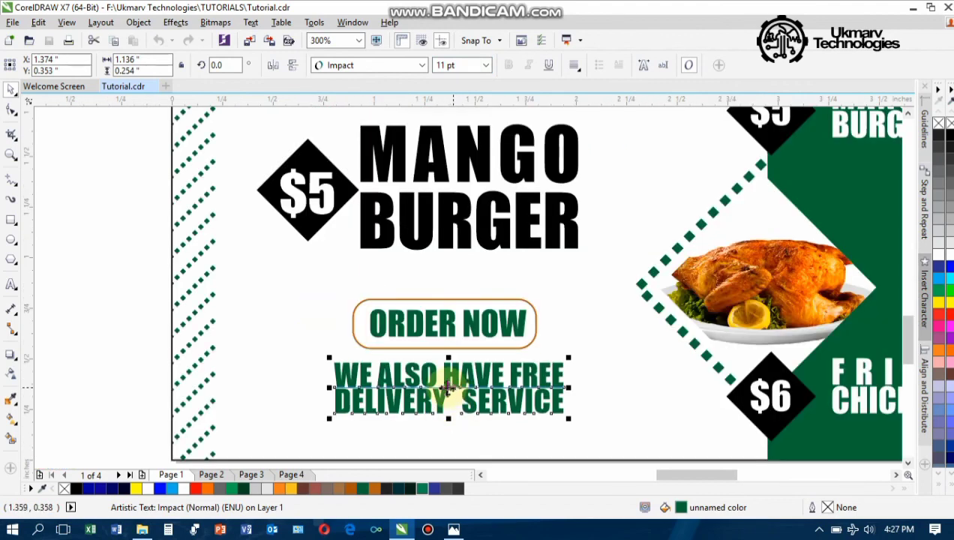
drag(447, 389, 447, 383)
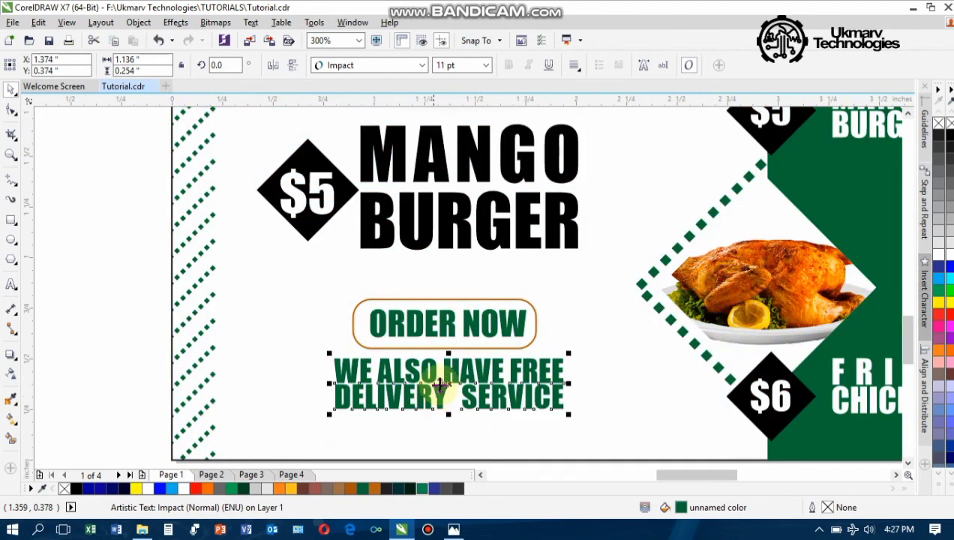
click(447, 322)
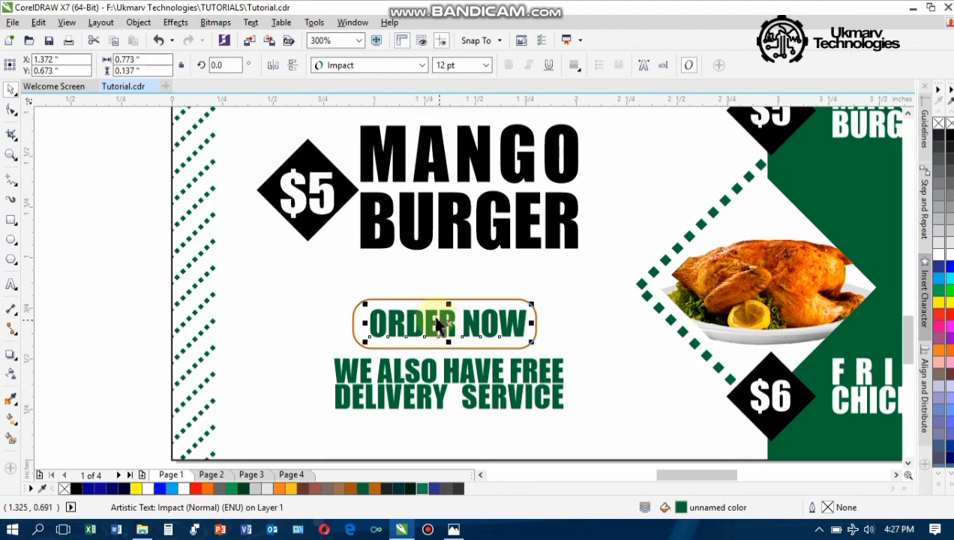
click(11, 287)
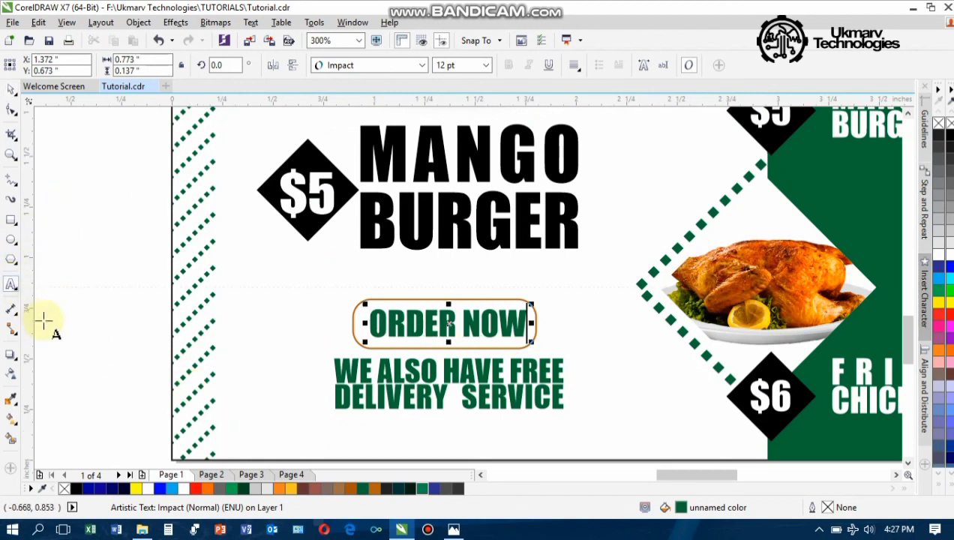
Start a new text line below the delivery text in Zurich BdXCn BT at 11 pt
click(288, 437)
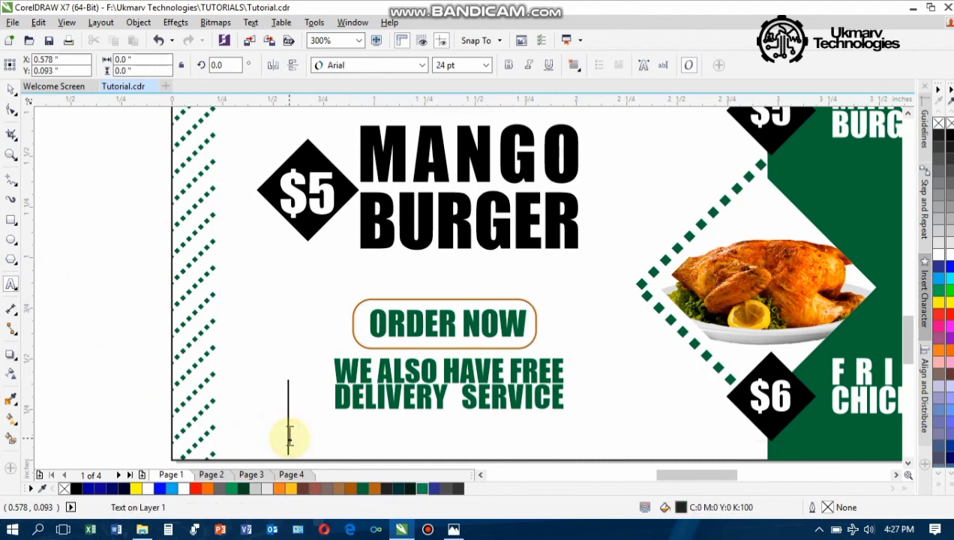
click(486, 66)
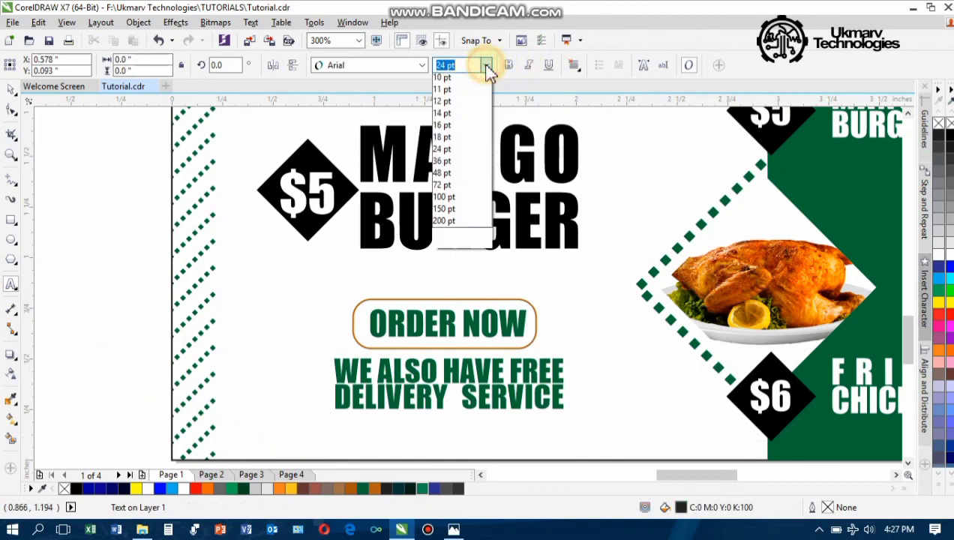
click(441, 138)
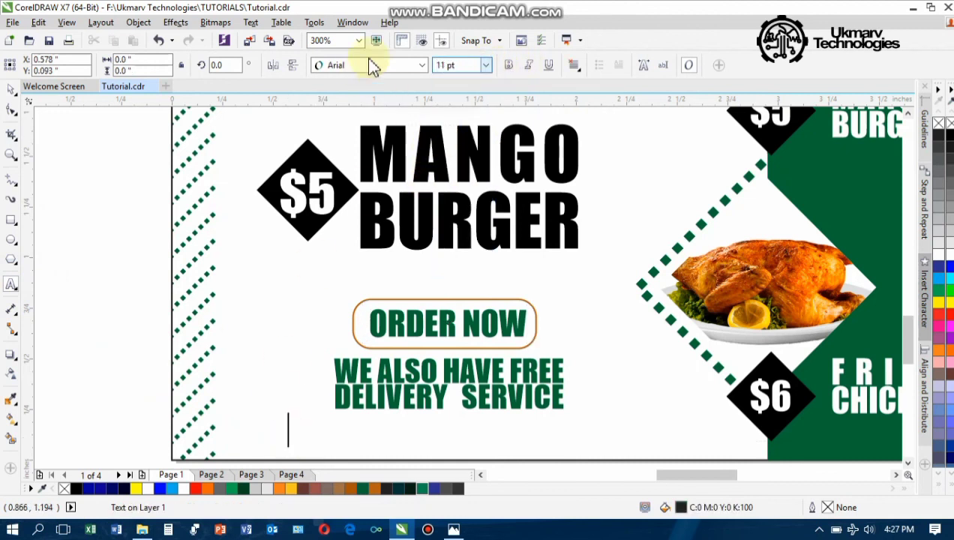
click(421, 65)
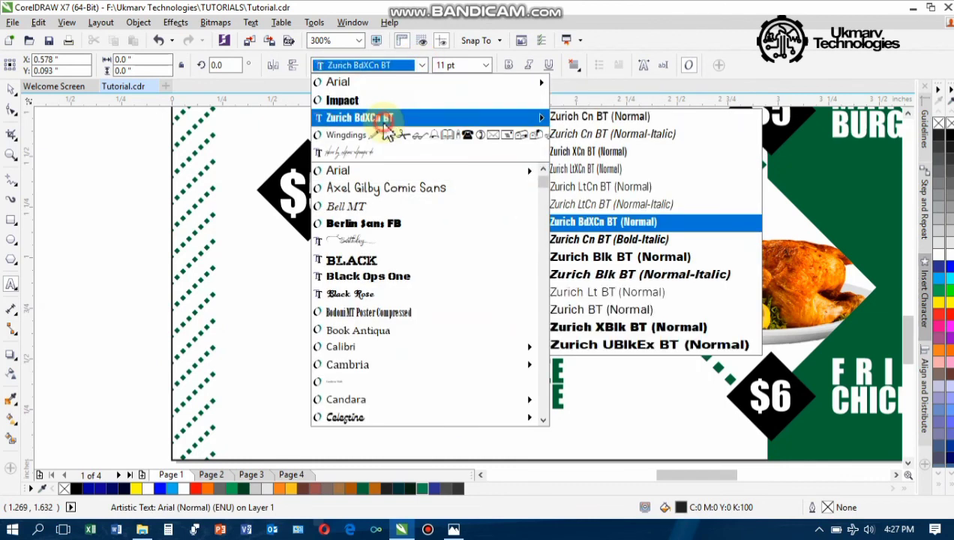
click(398, 117)
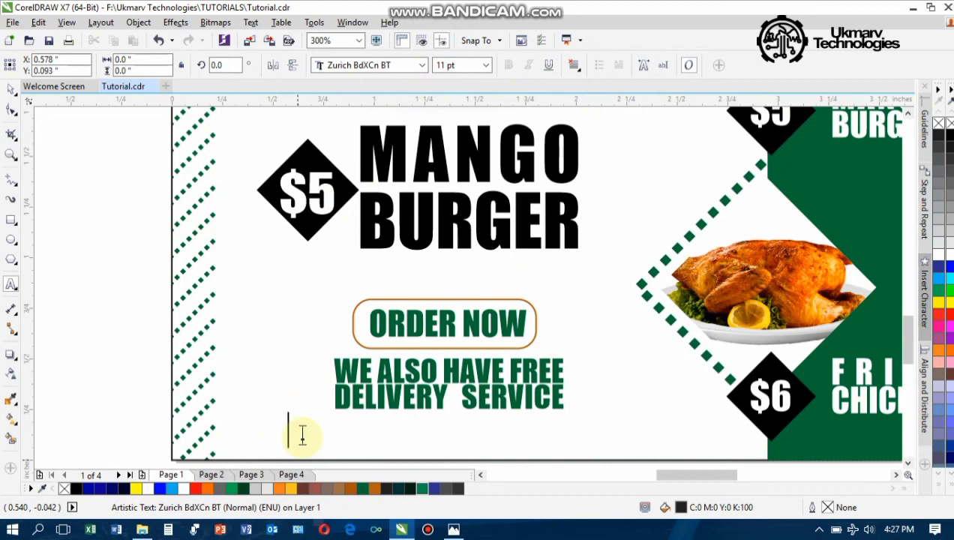
Type the phone number, make it 9 pt black, and centre it under the delivery text
click(303, 436)
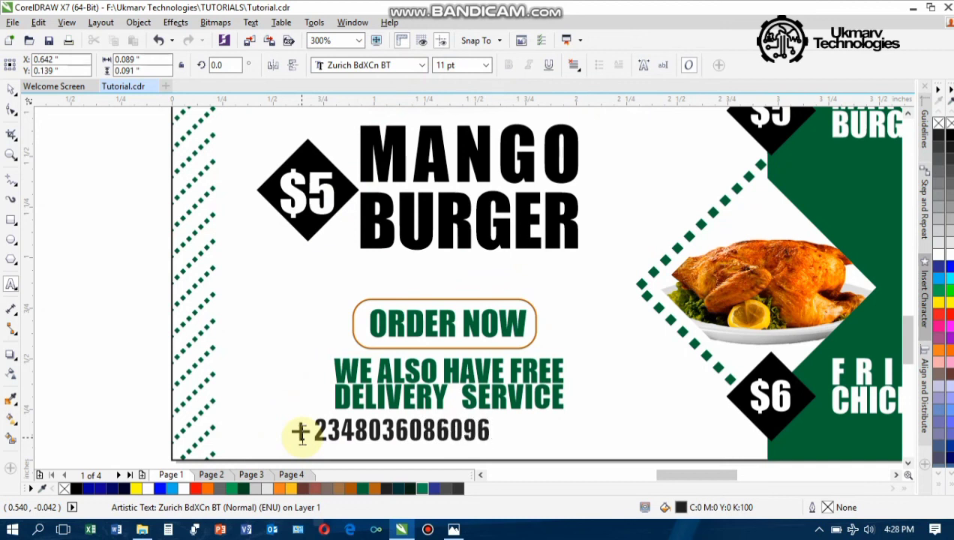
key(ctrl+space)
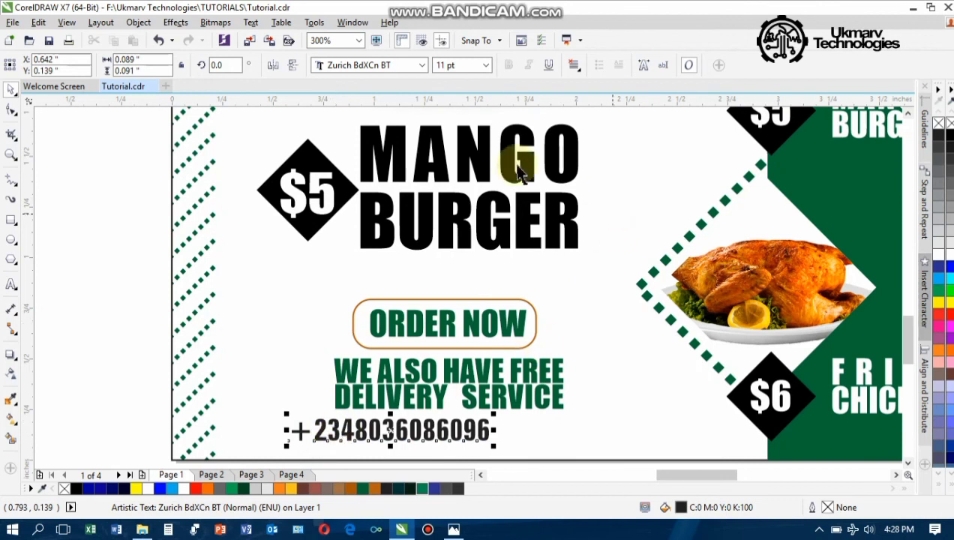
click(486, 65)
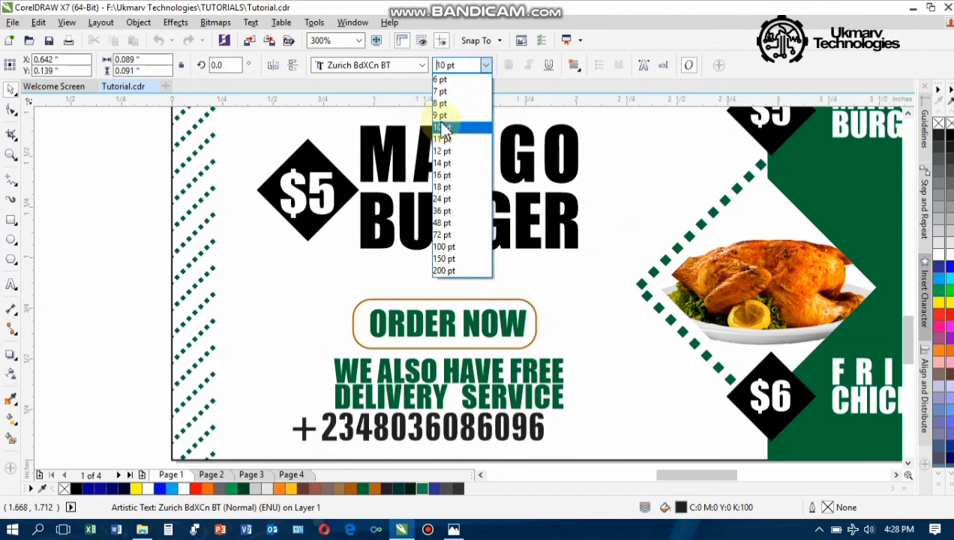
click(441, 119)
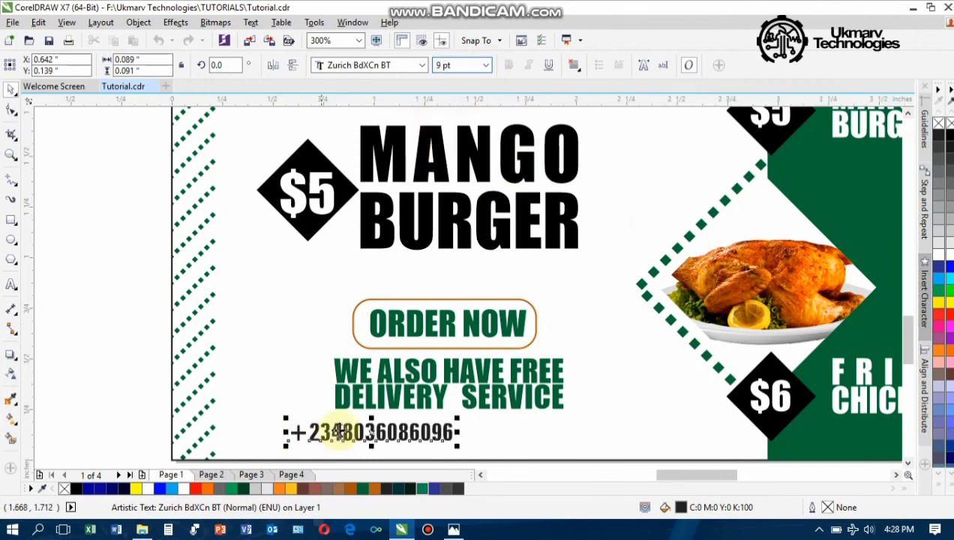
click(950, 132)
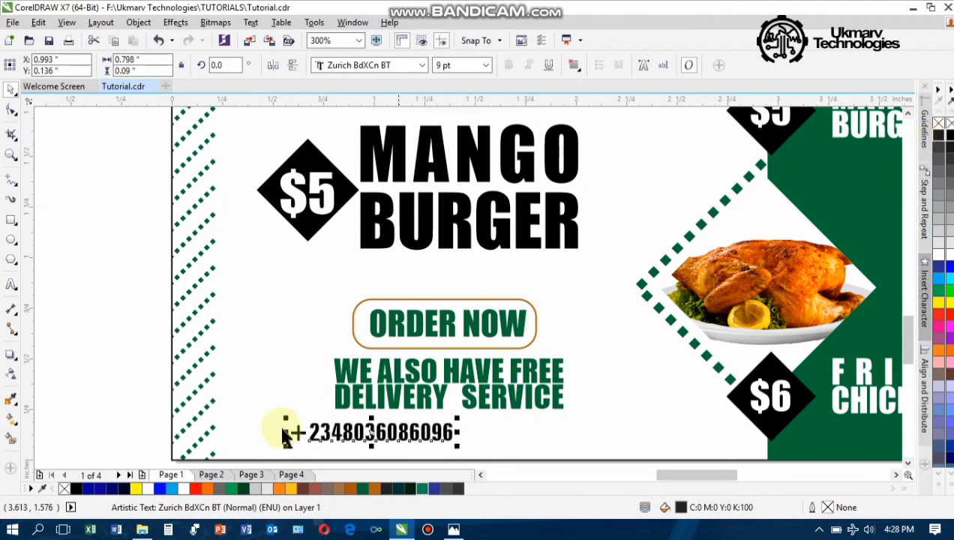
drag(371, 431, 438, 443)
Delete the green-outlined and black NIGERIA lettering beside the page
scroll(437, 443, down, 5)
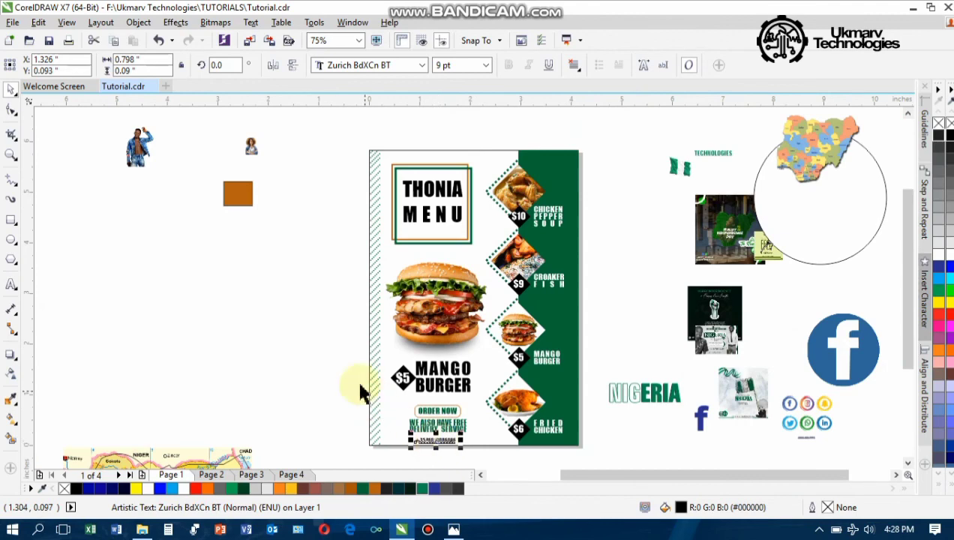
click(360, 385)
scroll(417, 460, up, 1)
scroll(417, 460, down, 1)
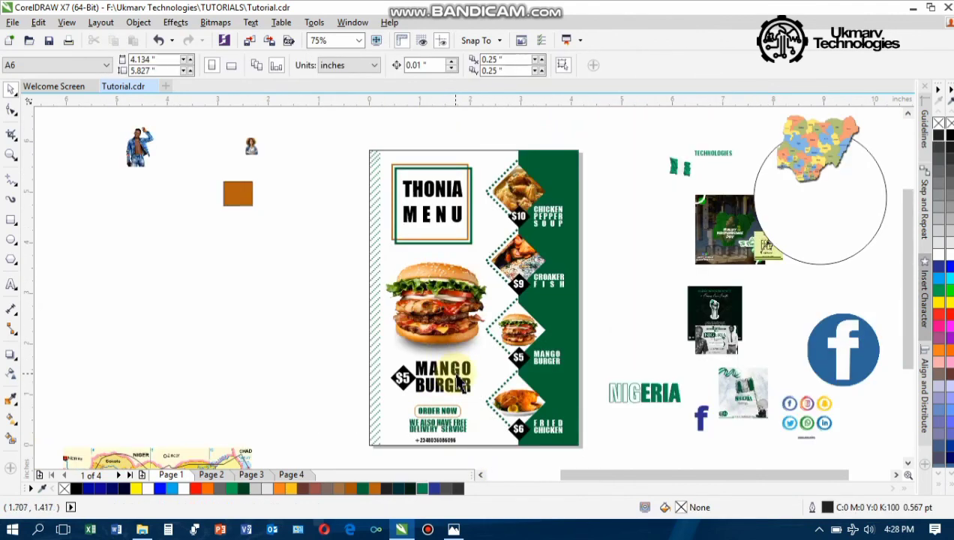
scroll(456, 381, up, 1)
scroll(461, 381, up, 1)
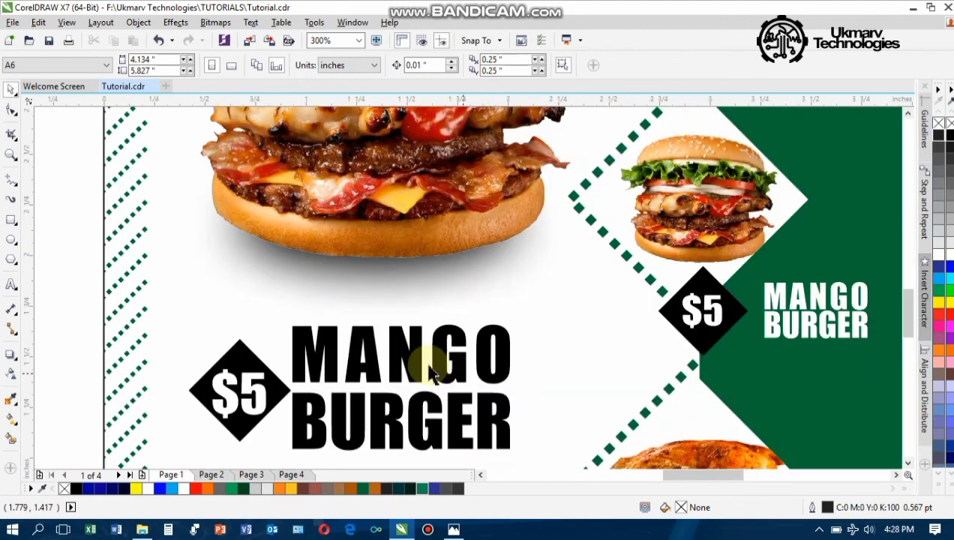
scroll(441, 364, down, 1)
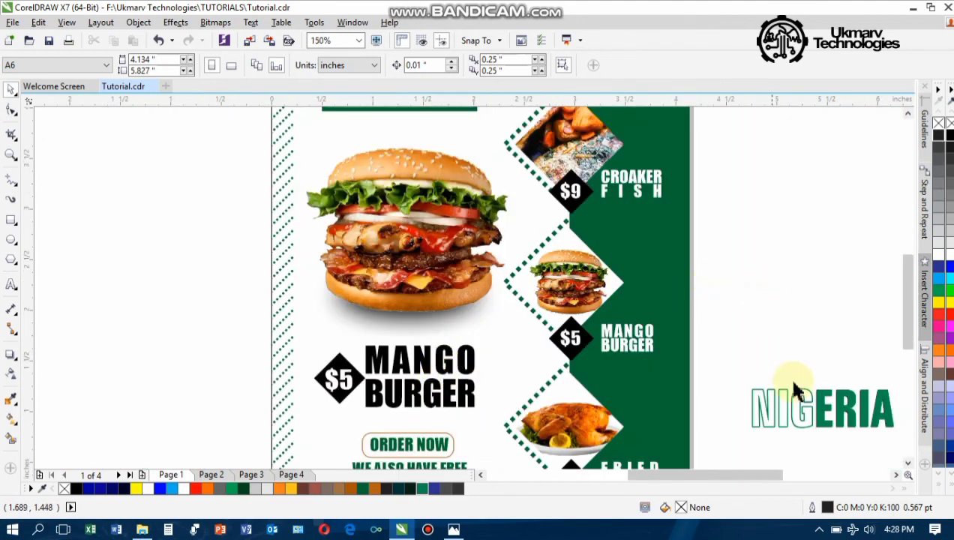
click(804, 412)
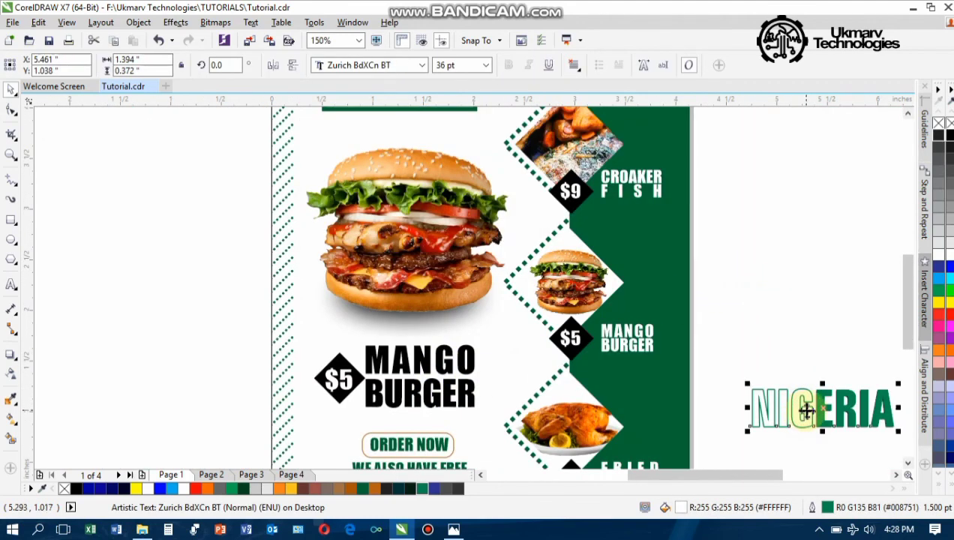
key(Delete)
click(815, 427)
key(Delete)
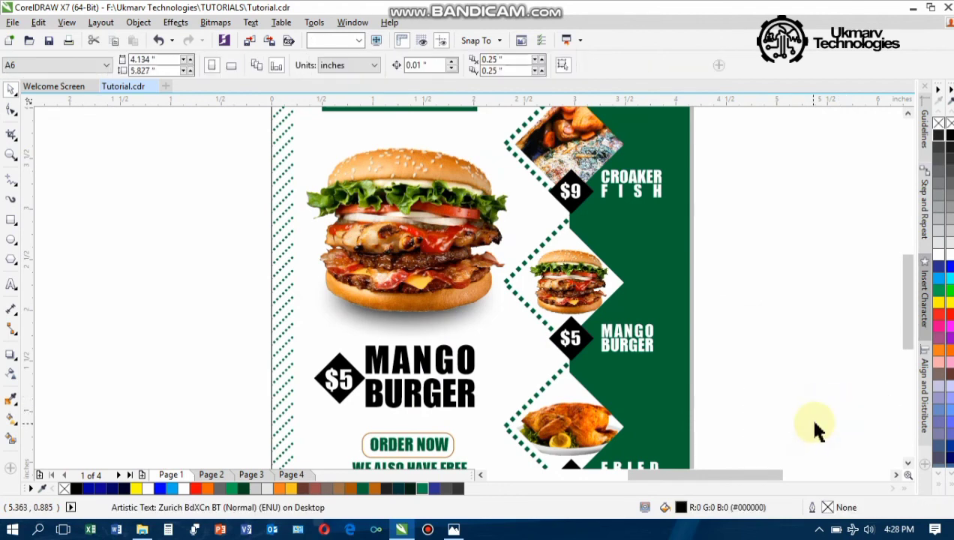
Zoom in so the whole flyer fills the view, then show it in full-screen preview
scroll(817, 390, down, 1)
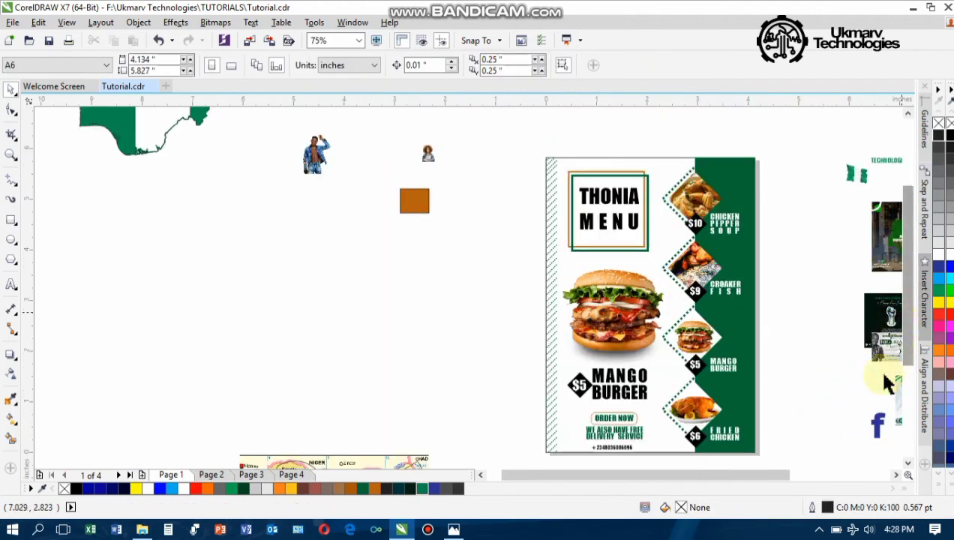
scroll(775, 462, up, 1)
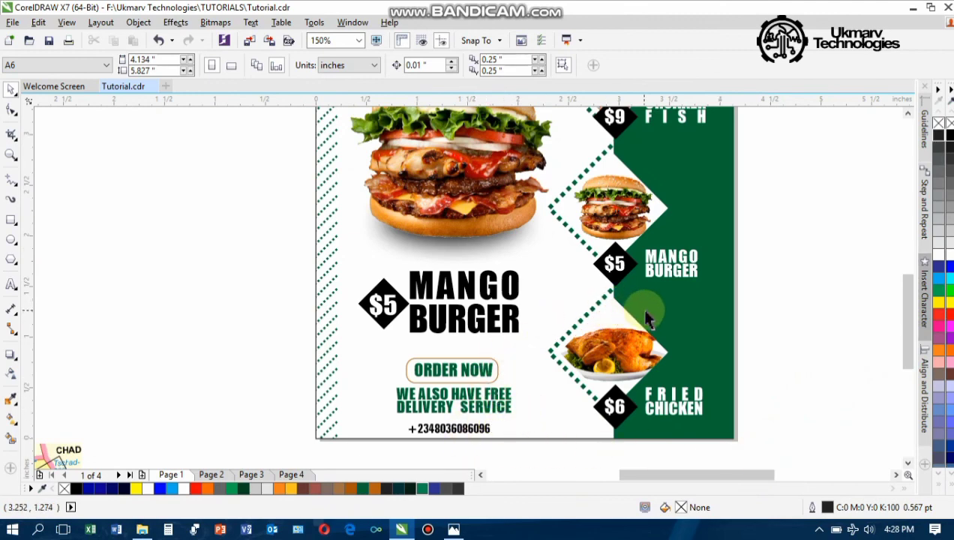
scroll(644, 311, down, 1)
key(F8)
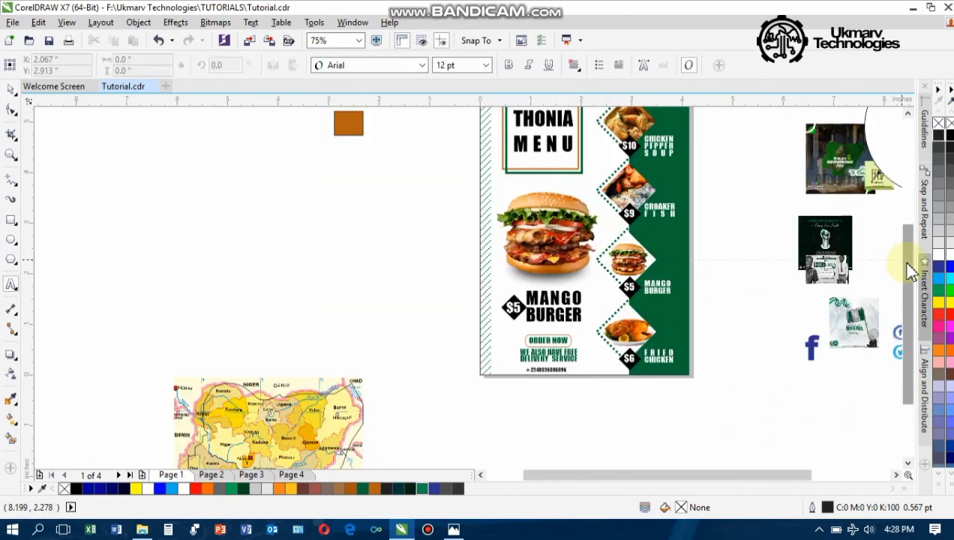
scroll(910, 270, up, 2)
key(space)
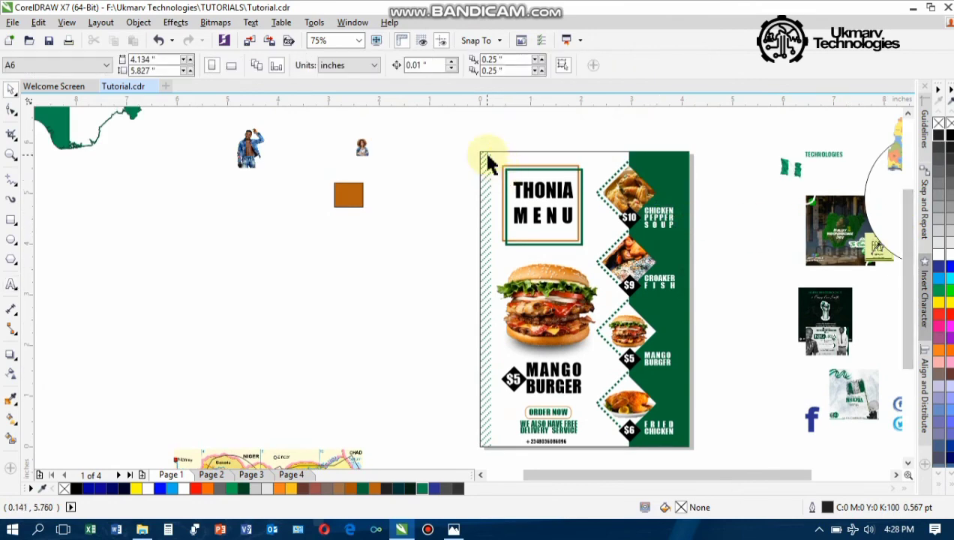
key(z)
drag(476, 149, 694, 453)
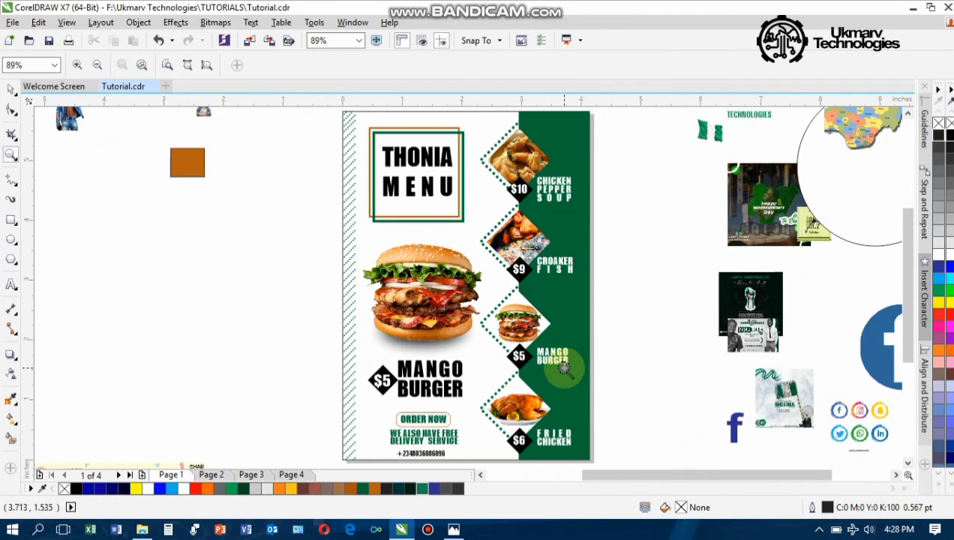
key(F9)
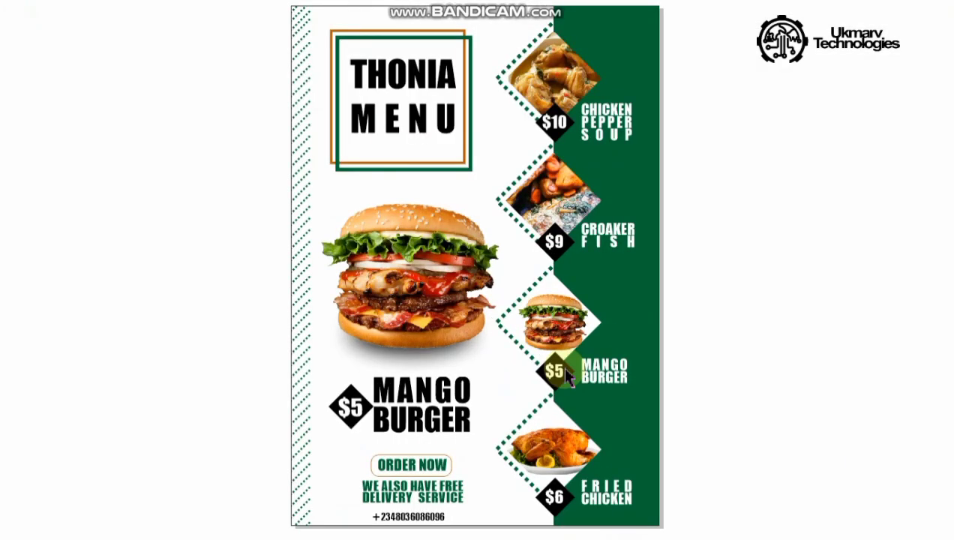